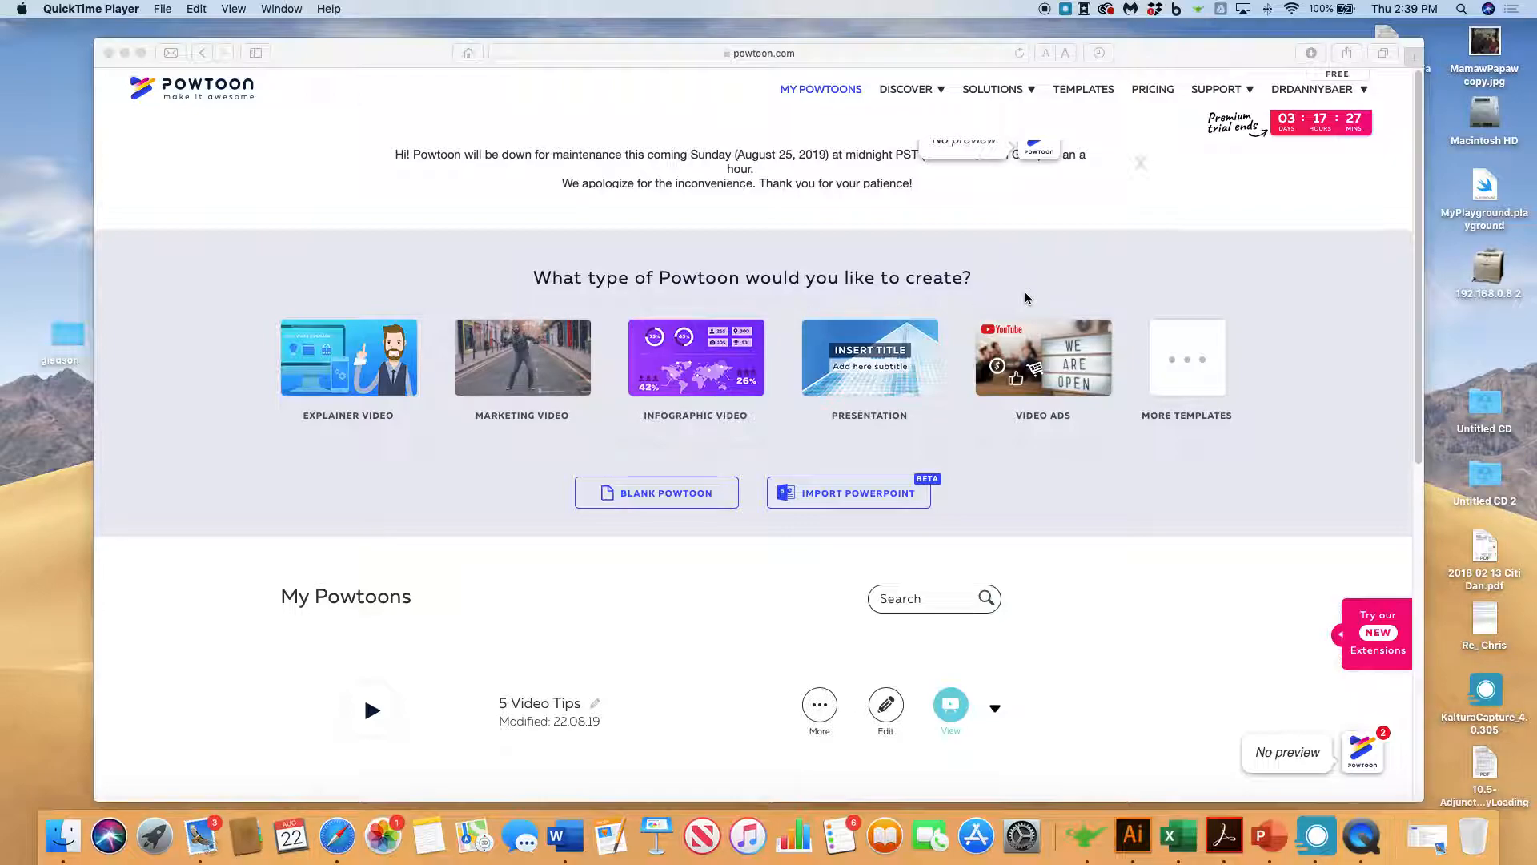
Open the full template library from the Powtoon start page and filter it to the Training category.
{"action": "left_click", "coordinate": [1188, 358]}
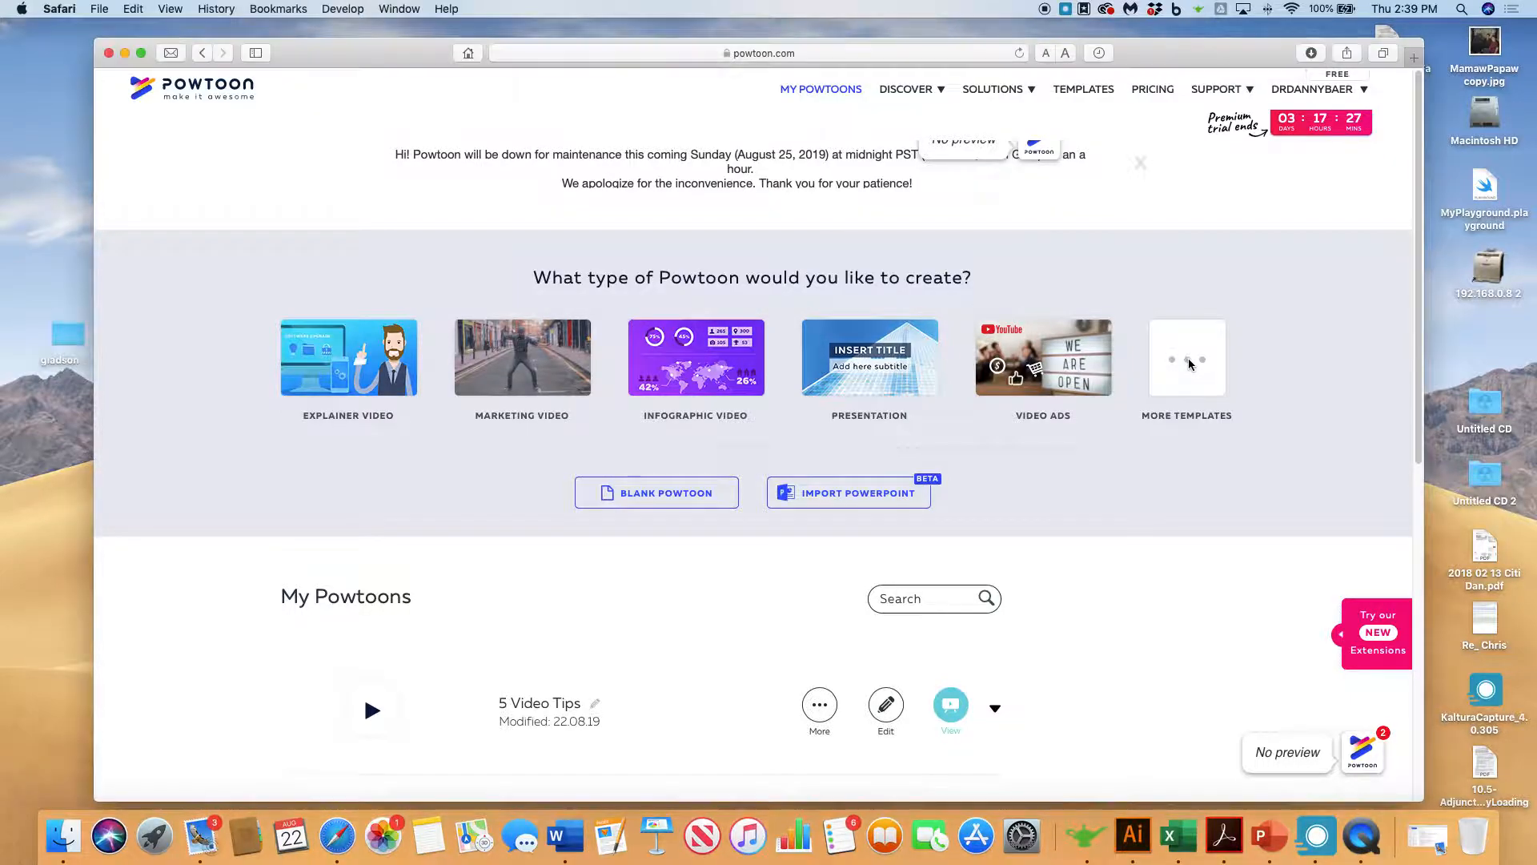
{"action": "left_click", "coordinate": [1189, 358]}
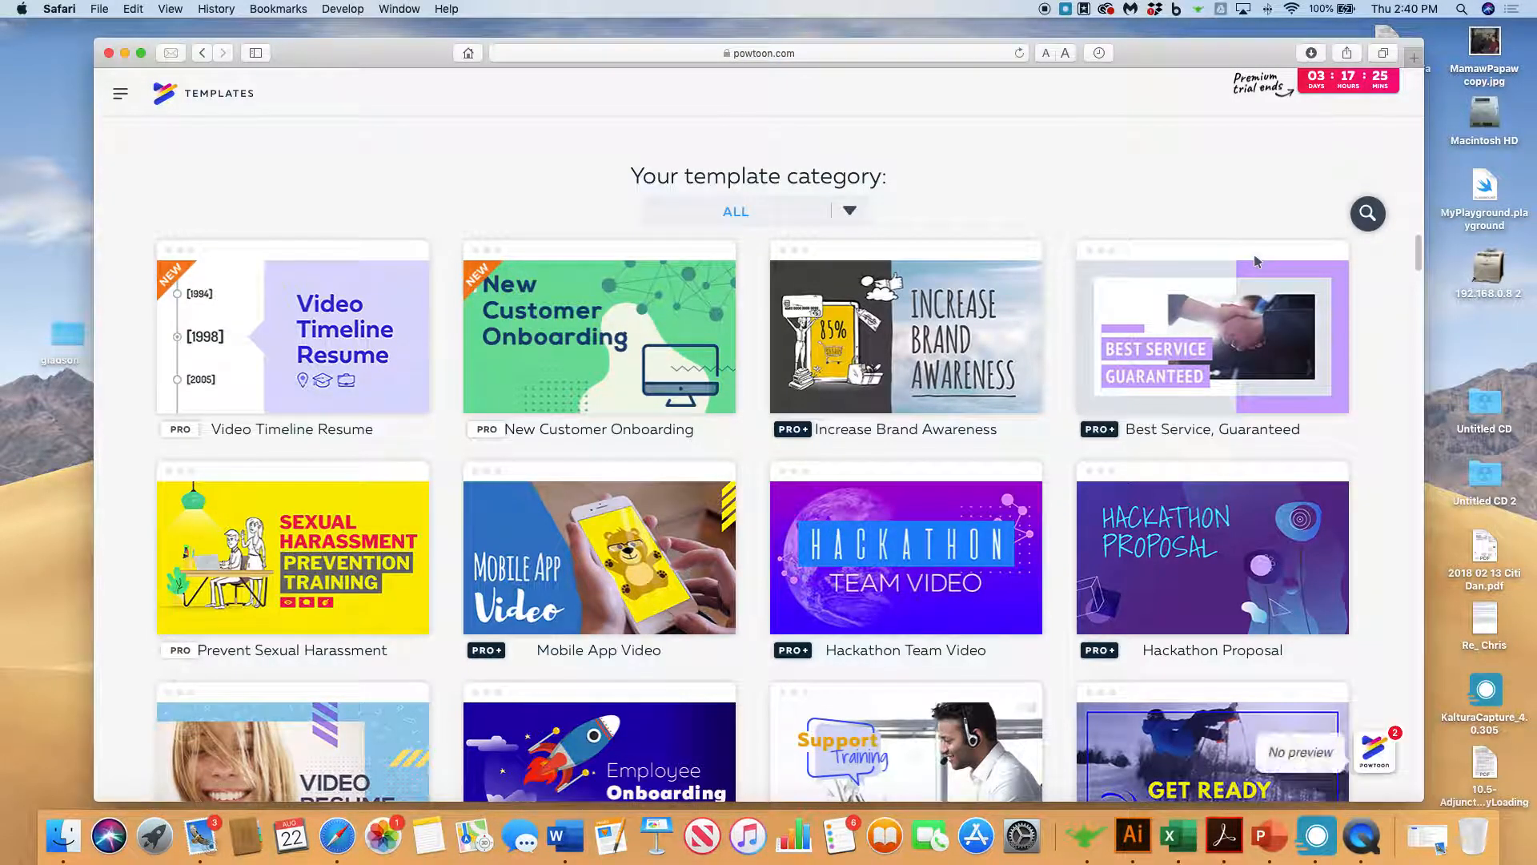
{"action": "mouse_move", "coordinate": [1251, 263]}
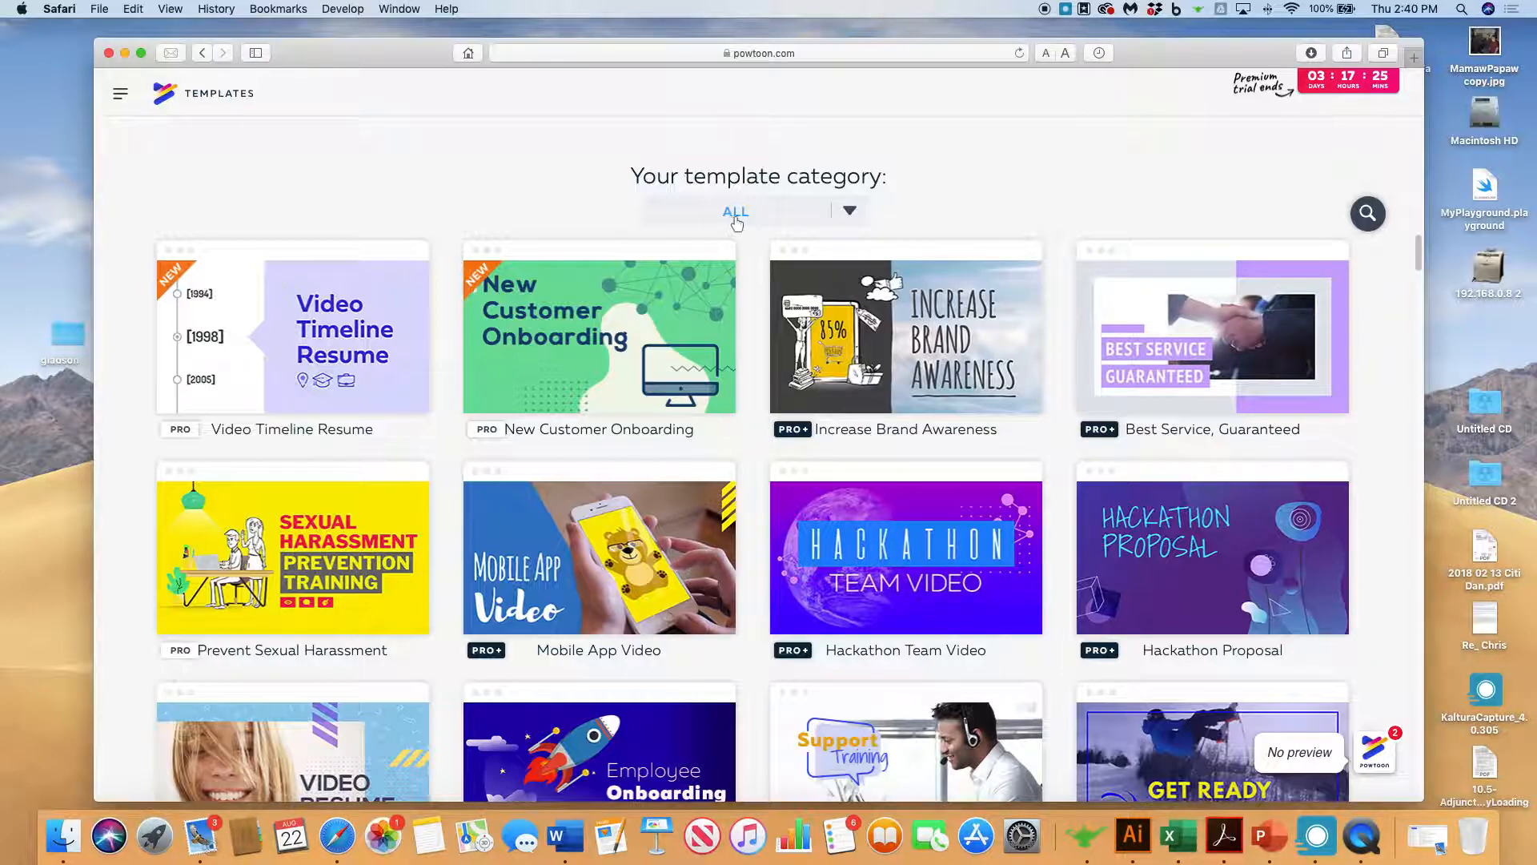
{"action": "left_click", "coordinate": [851, 215]}
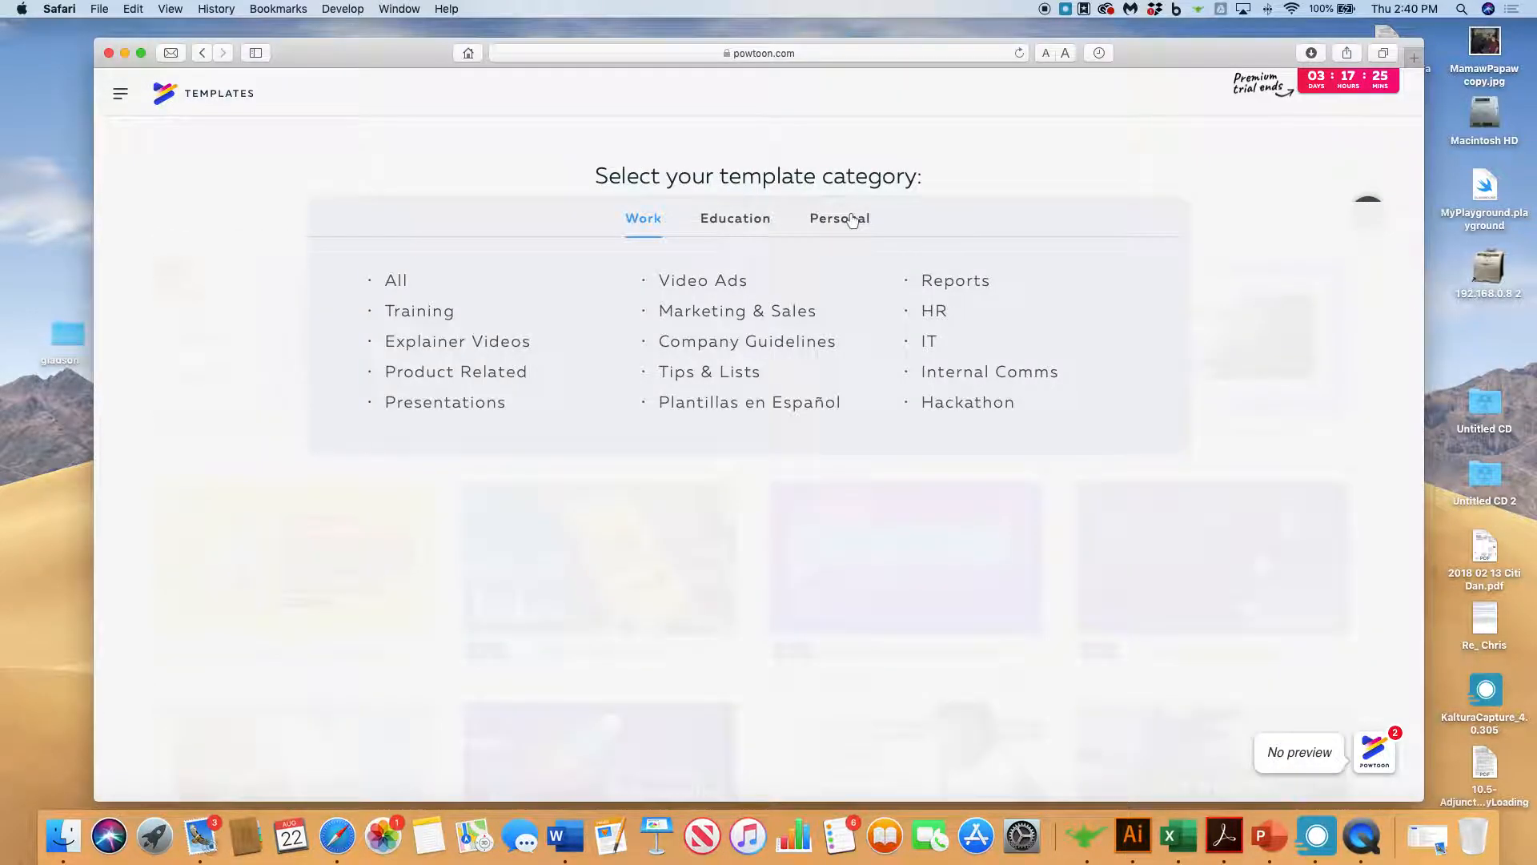
{"action": "left_click", "coordinate": [417, 312]}
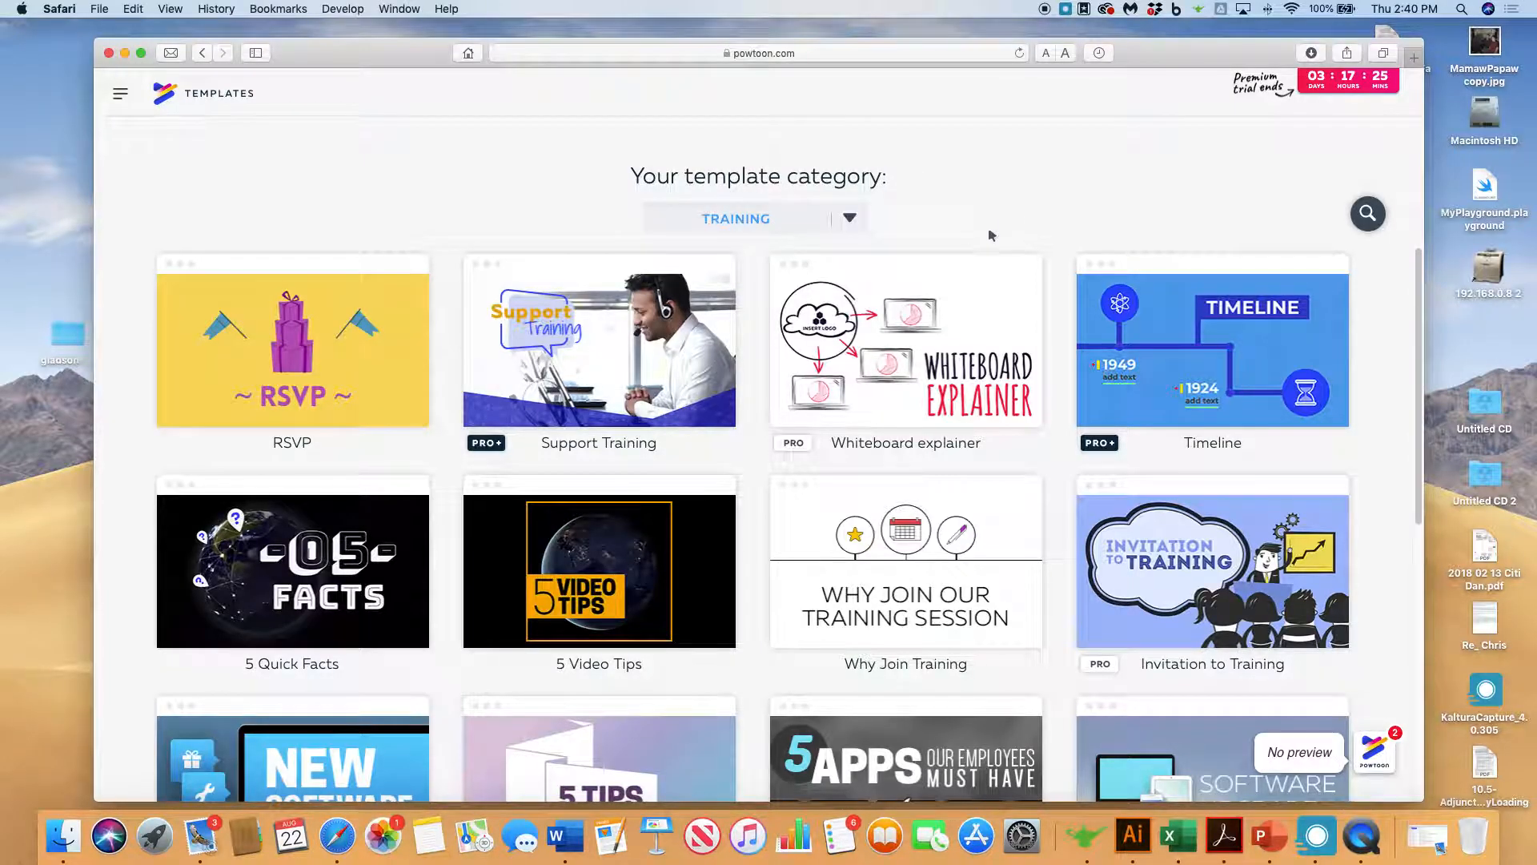
Play the preview of the 5 Video Tips template, and close it again.
{"action": "scroll", "coordinate": [681, 561], "scroll_direction": "down", "scroll_amount": 2}
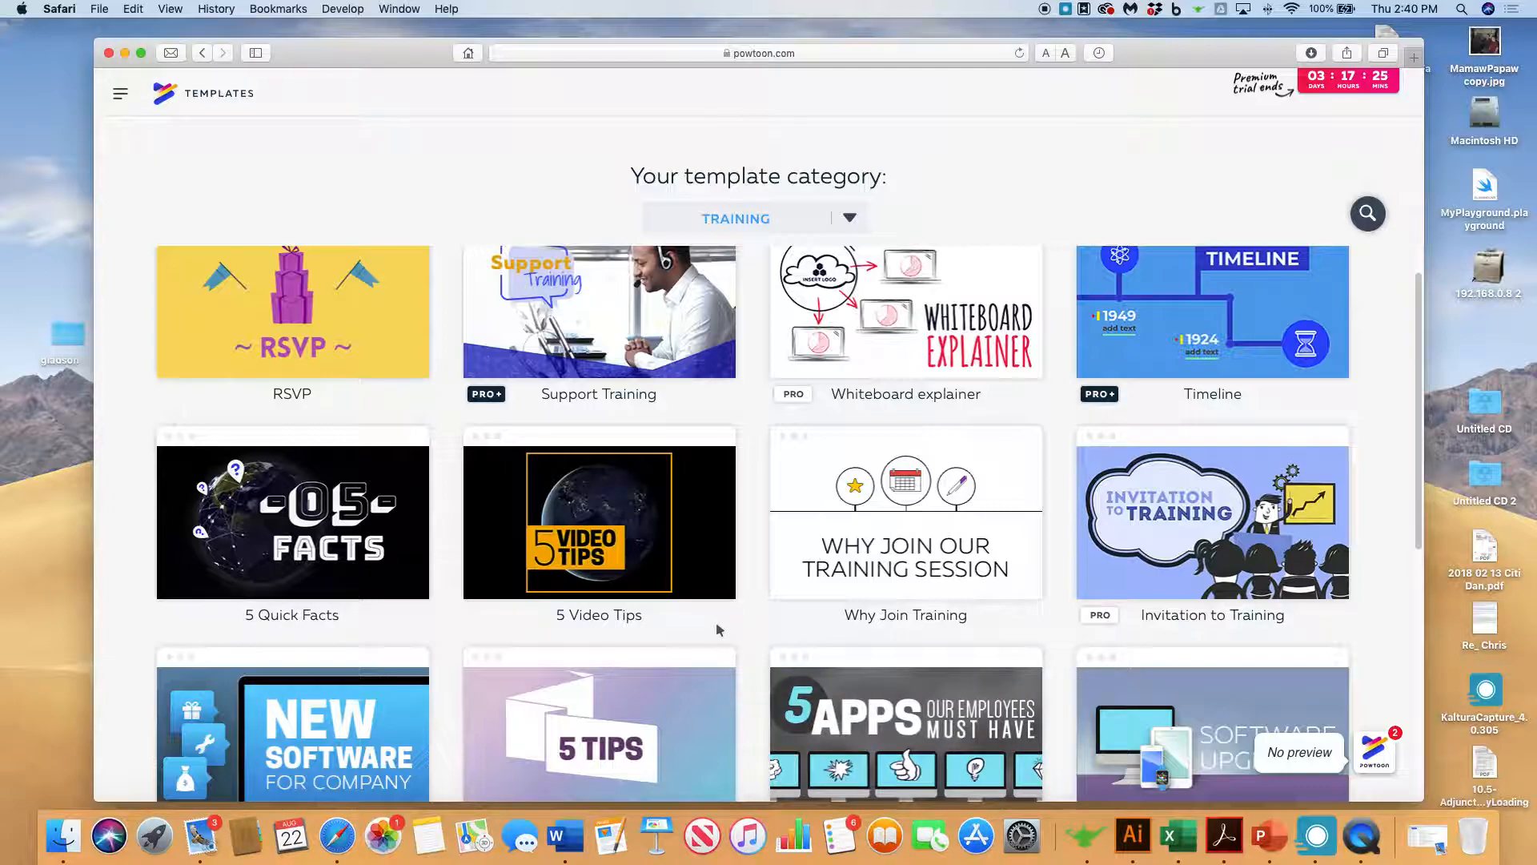
{"action": "left_click", "coordinate": [595, 502]}
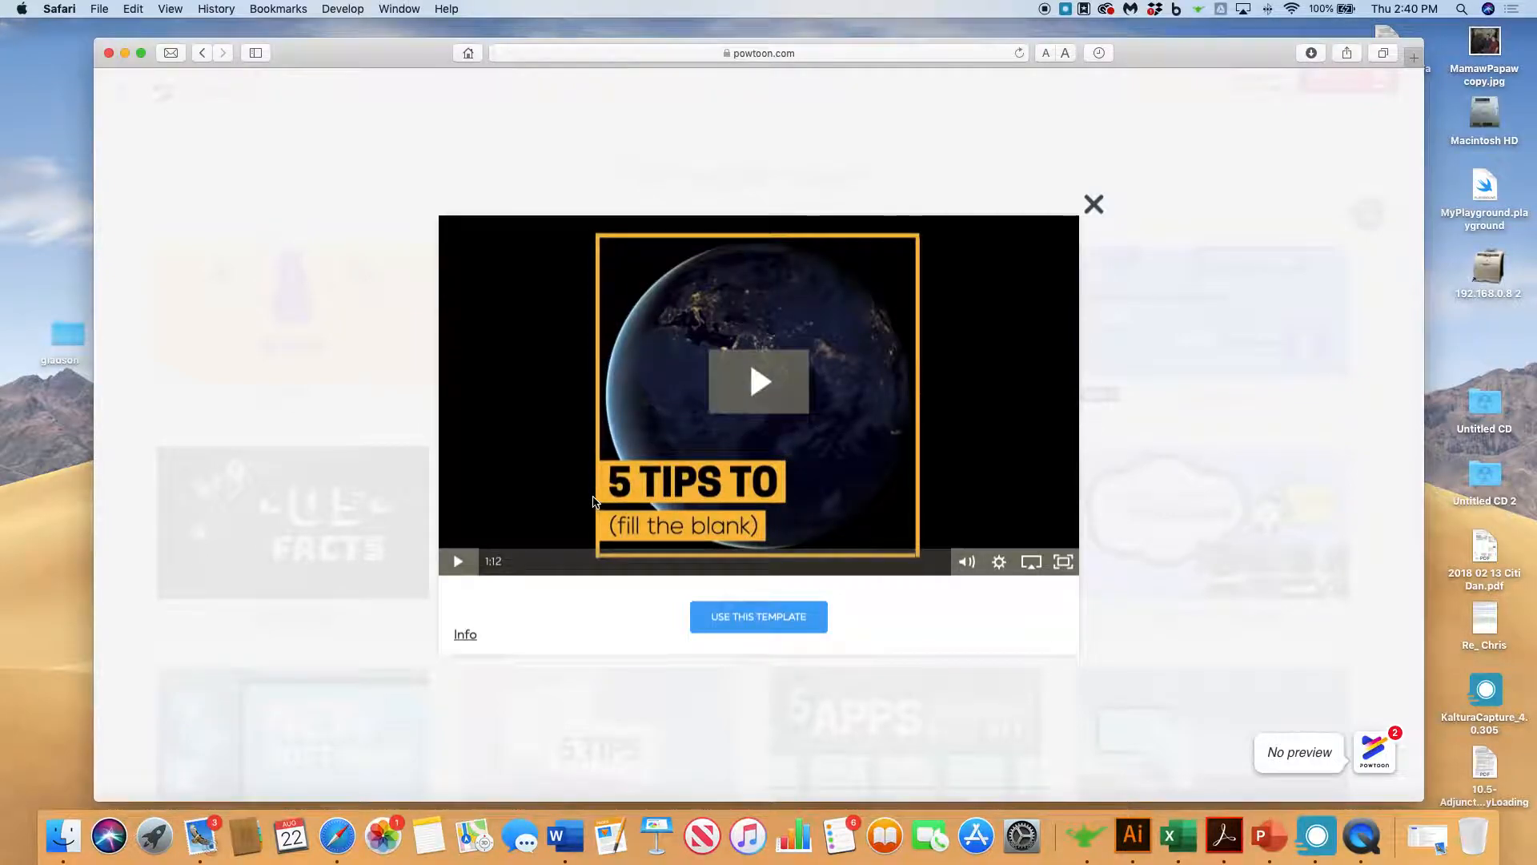
{"action": "left_click", "coordinate": [751, 381]}
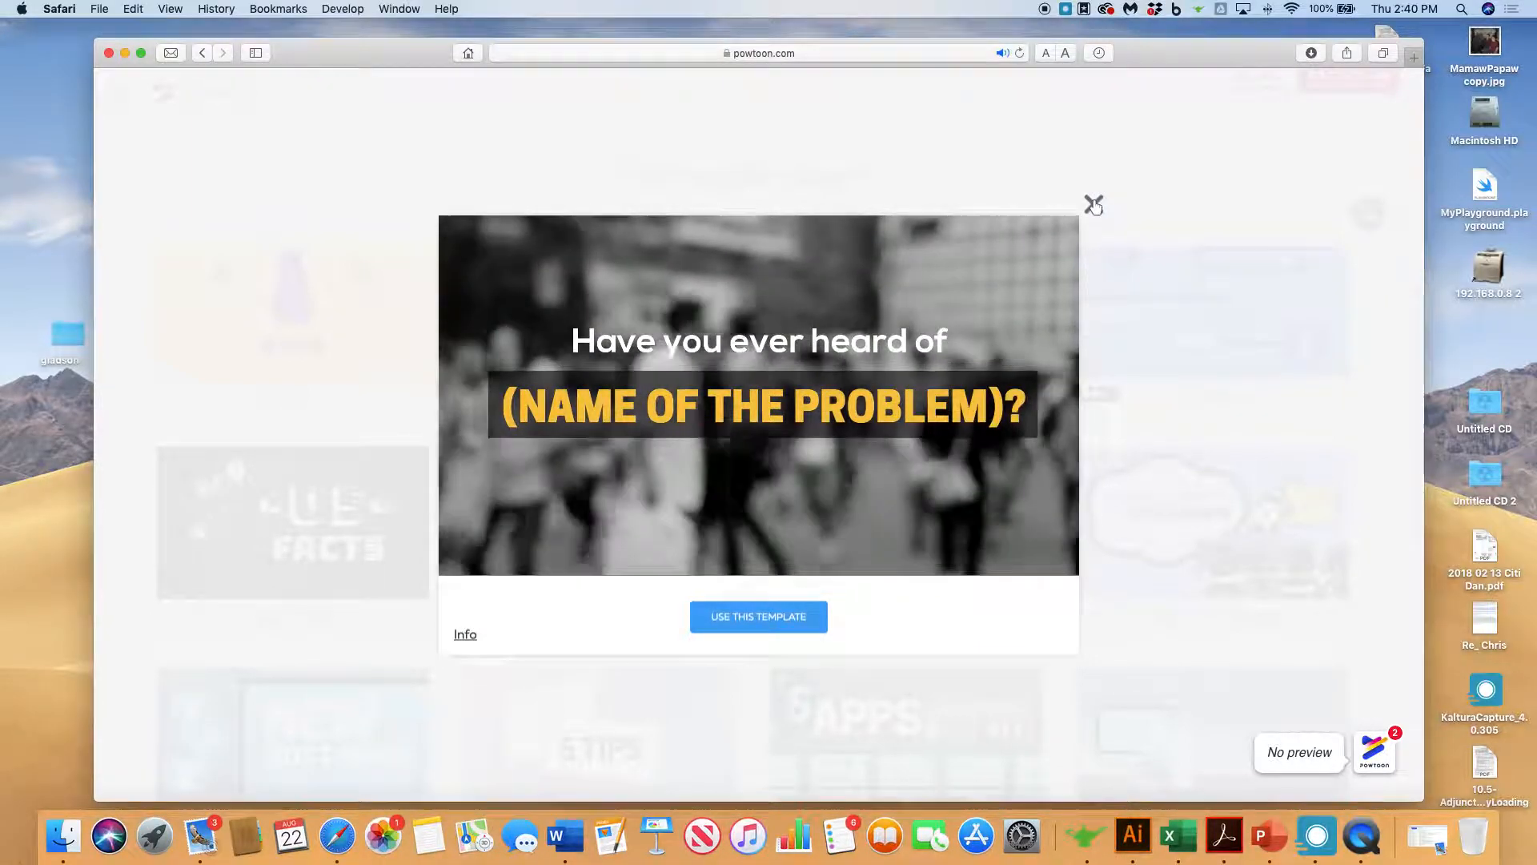
{"action": "left_click", "coordinate": [1093, 204]}
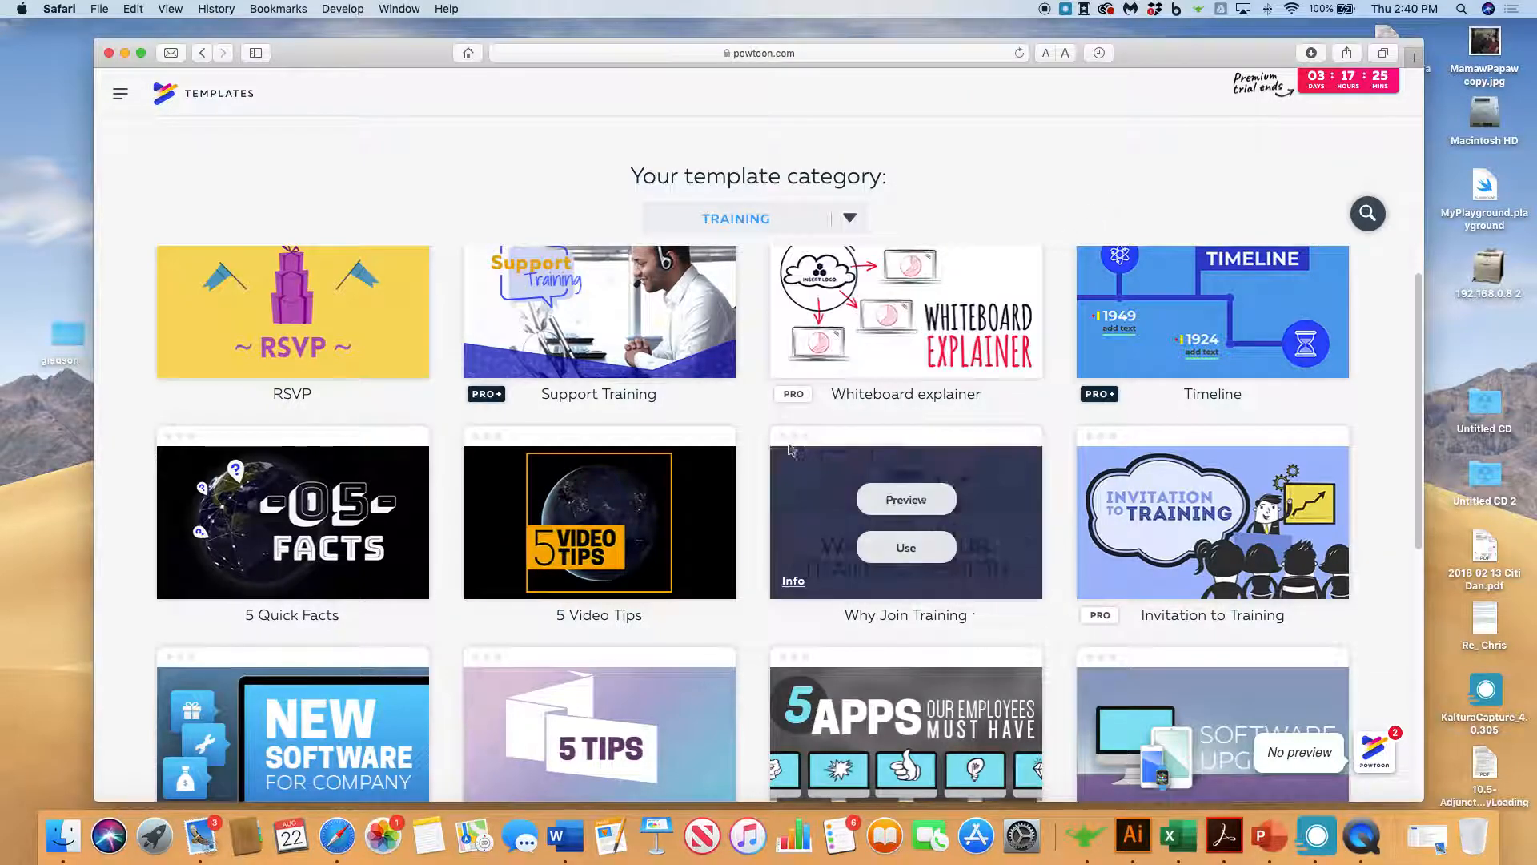
Use the 5 Video Tips template for a new Powtoon and play its opening slide in the editor.
{"action": "mouse_move", "coordinate": [613, 505]}
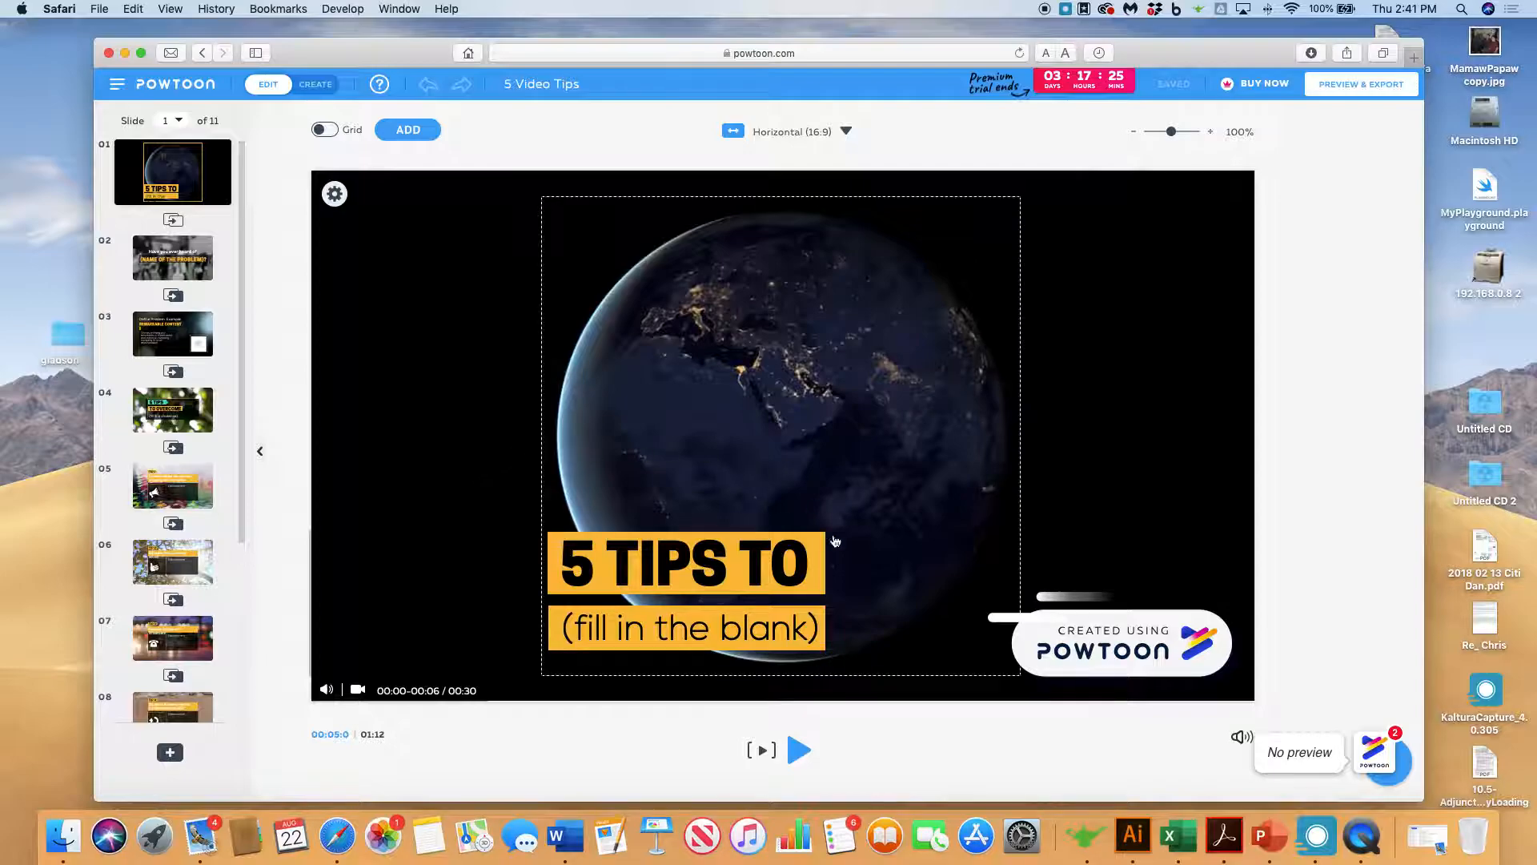
{"action": "left_click", "coordinate": [798, 751]}
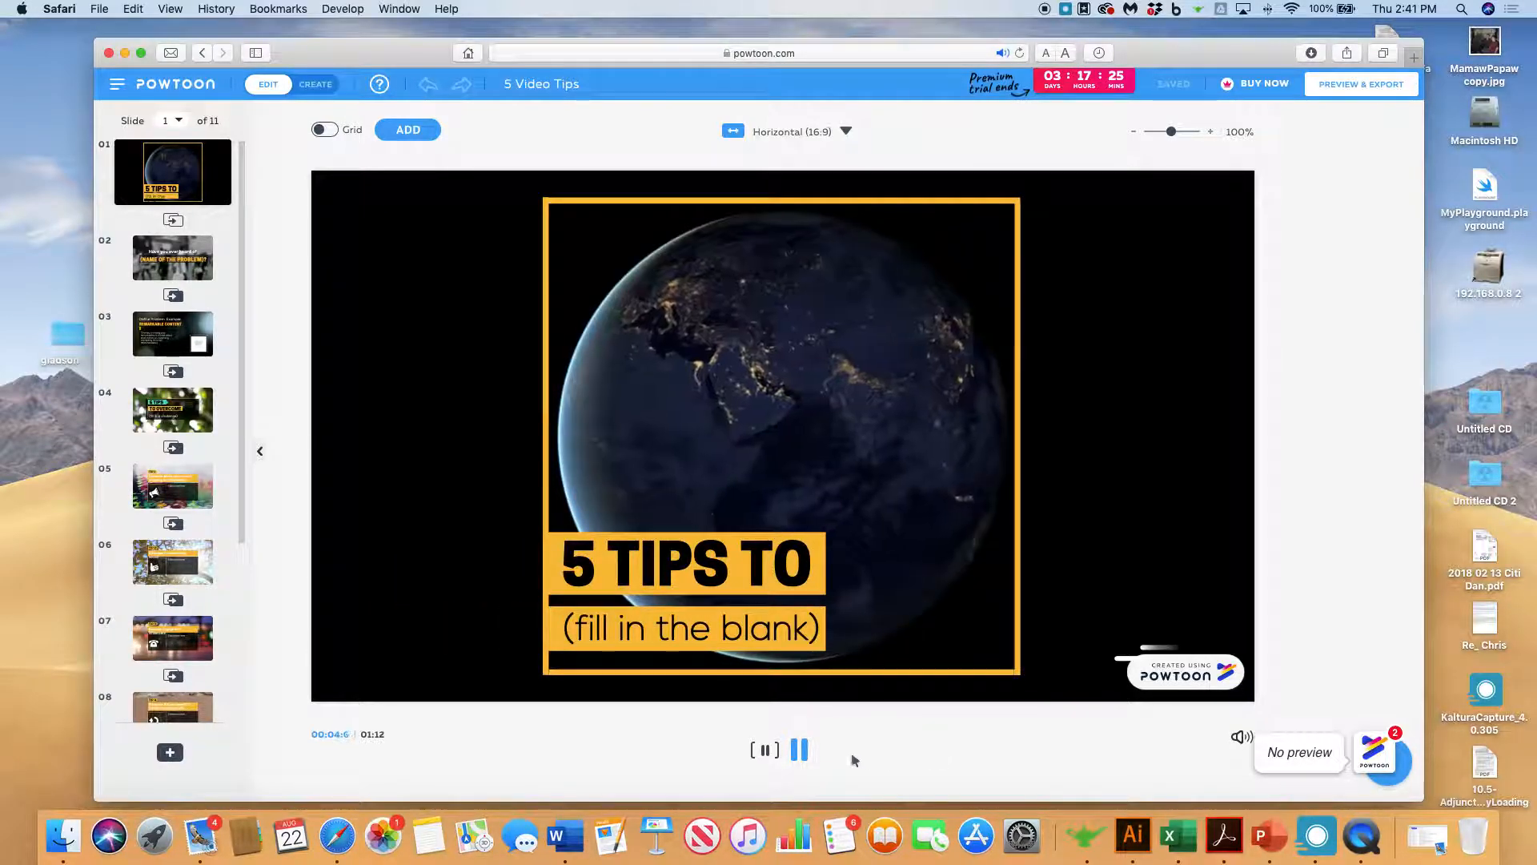
{"action": "left_click", "coordinate": [800, 750]}
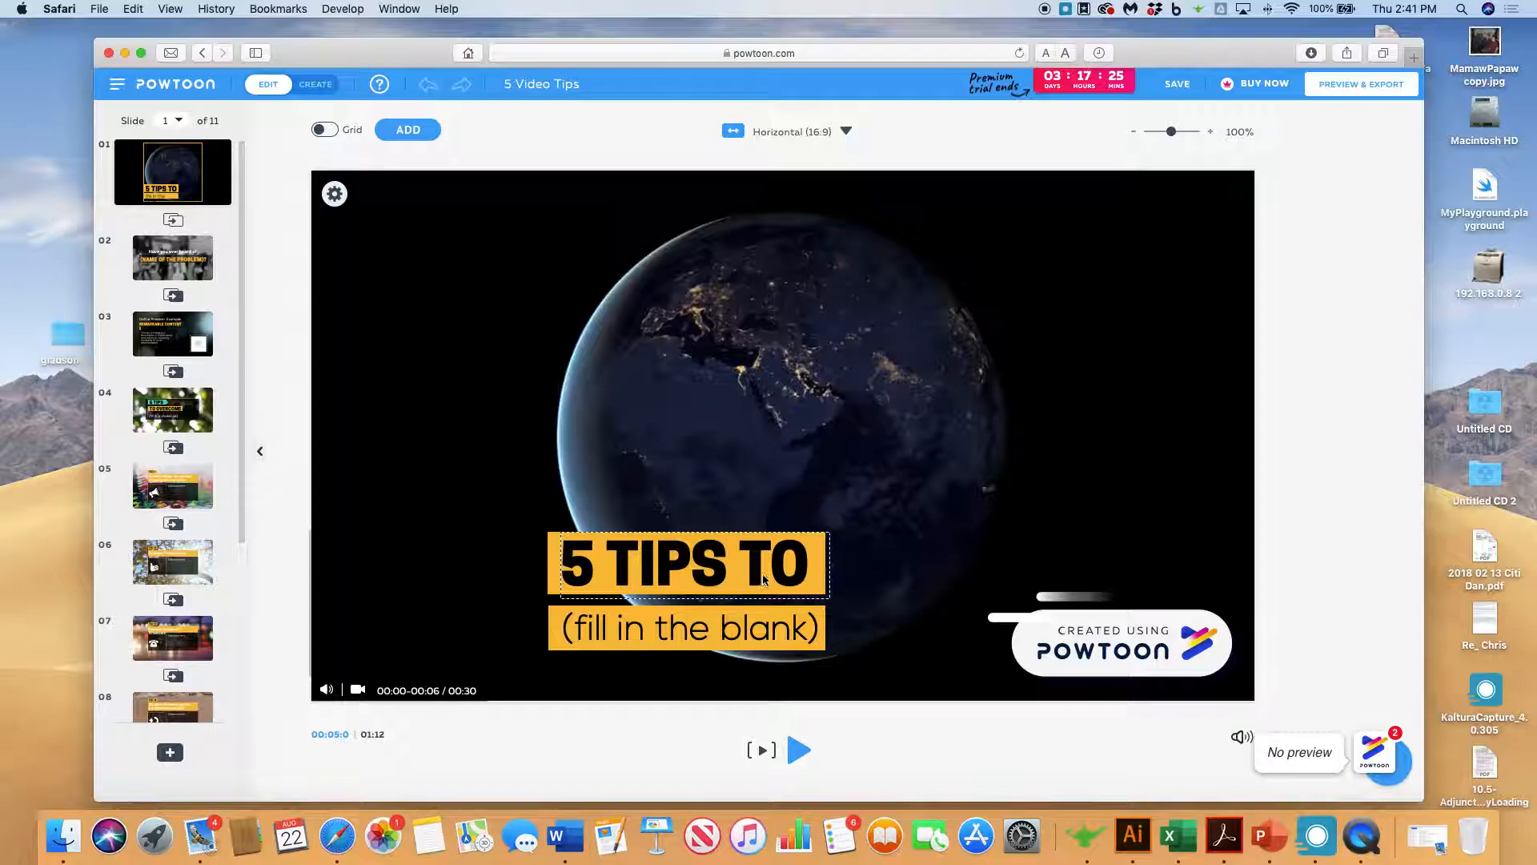
Try replacing the "(fill in the blank)" subtitle on slide 1 with "getting a good grade" and widening its text box.
{"action": "double_click", "coordinate": [661, 629]}
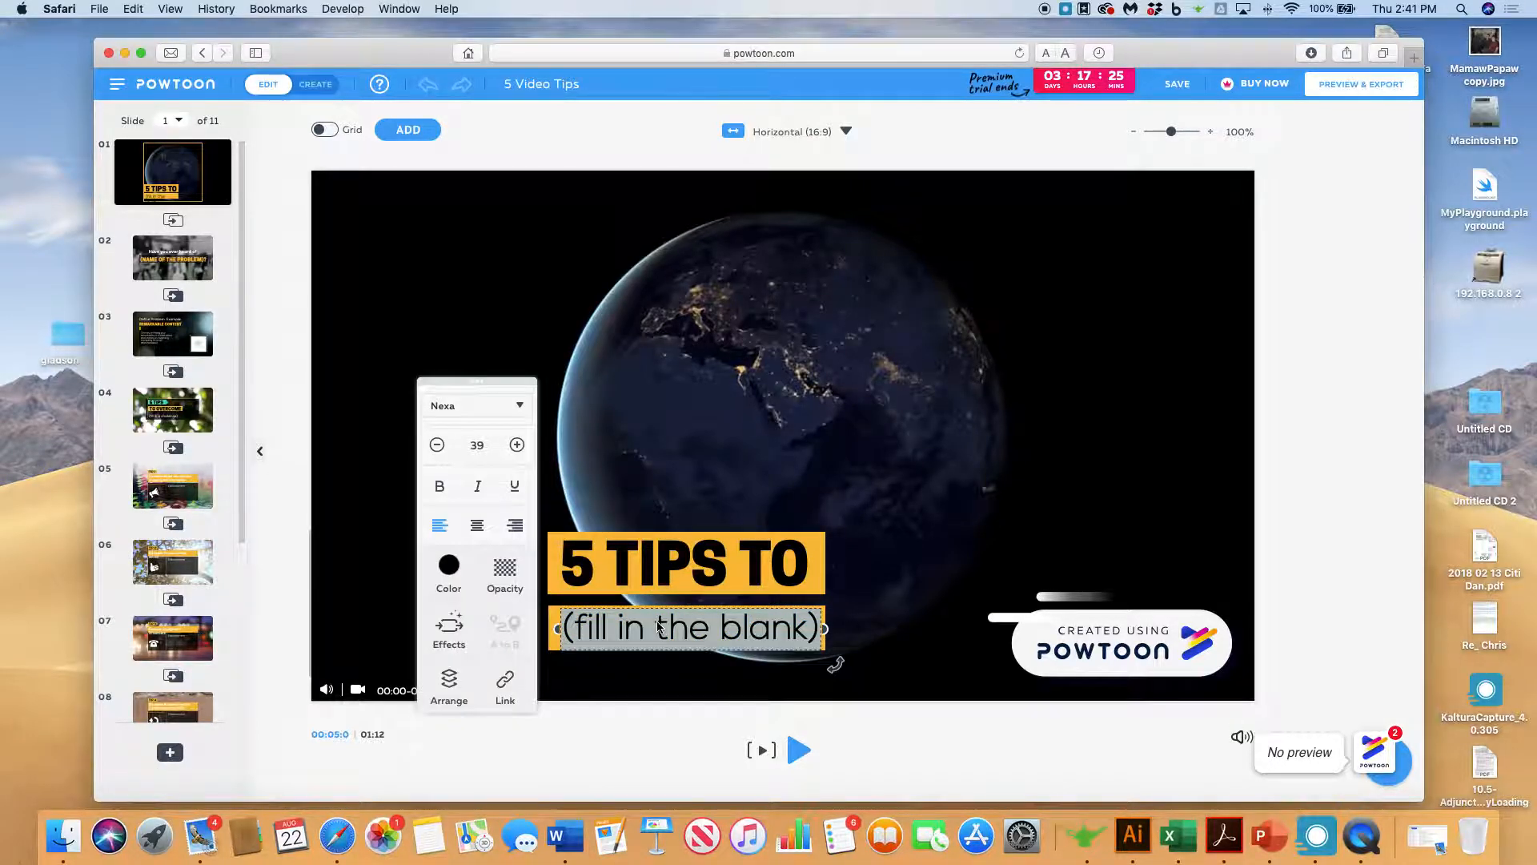
{"action": "type", "text": "gett"}
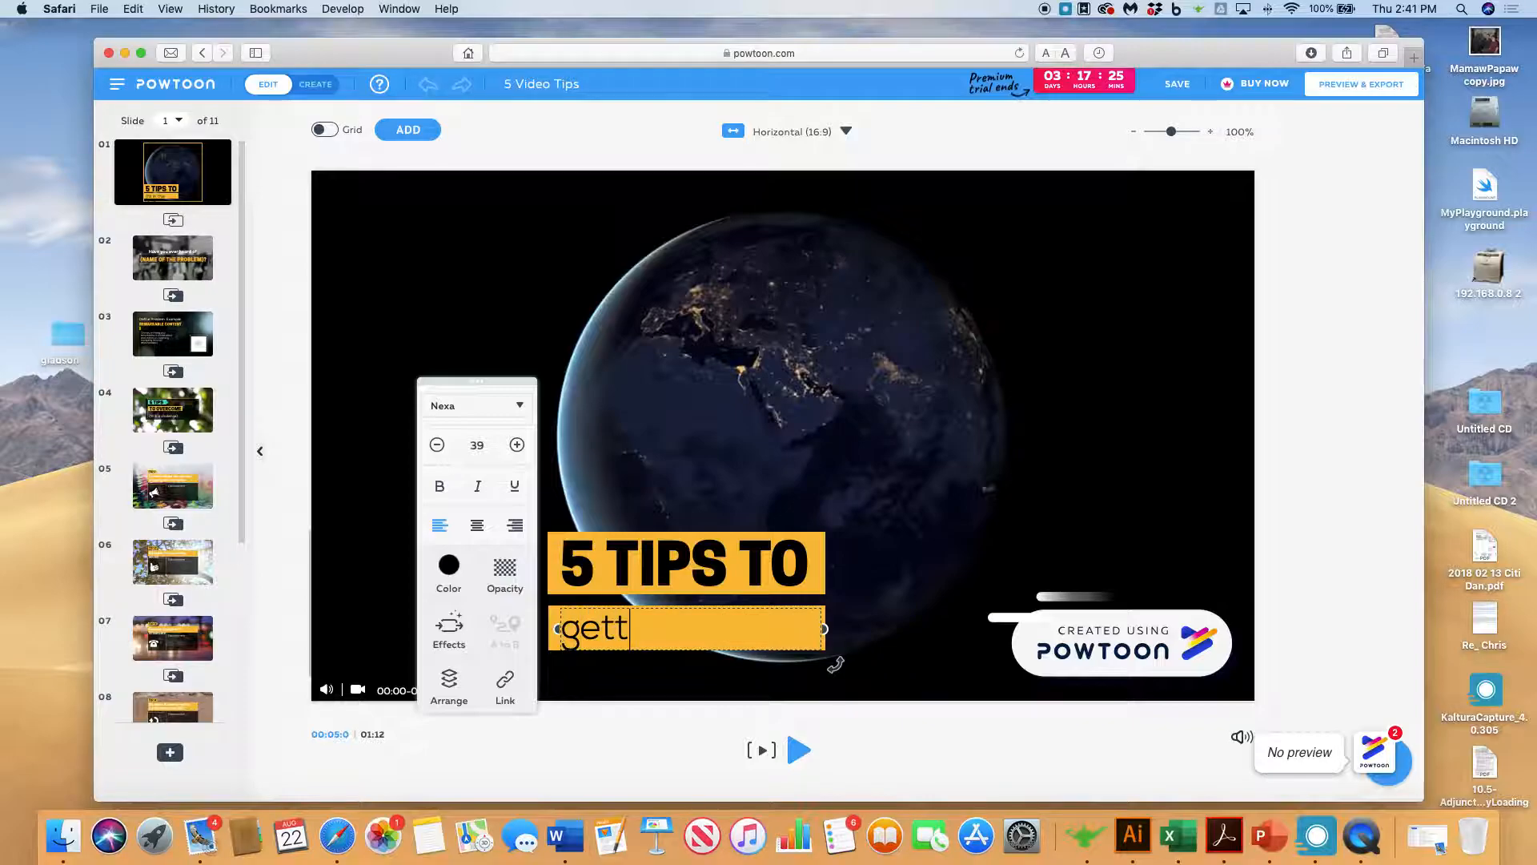
{"action": "type", "text": "ing a good"}
{"action": "key", "text": "Return"}
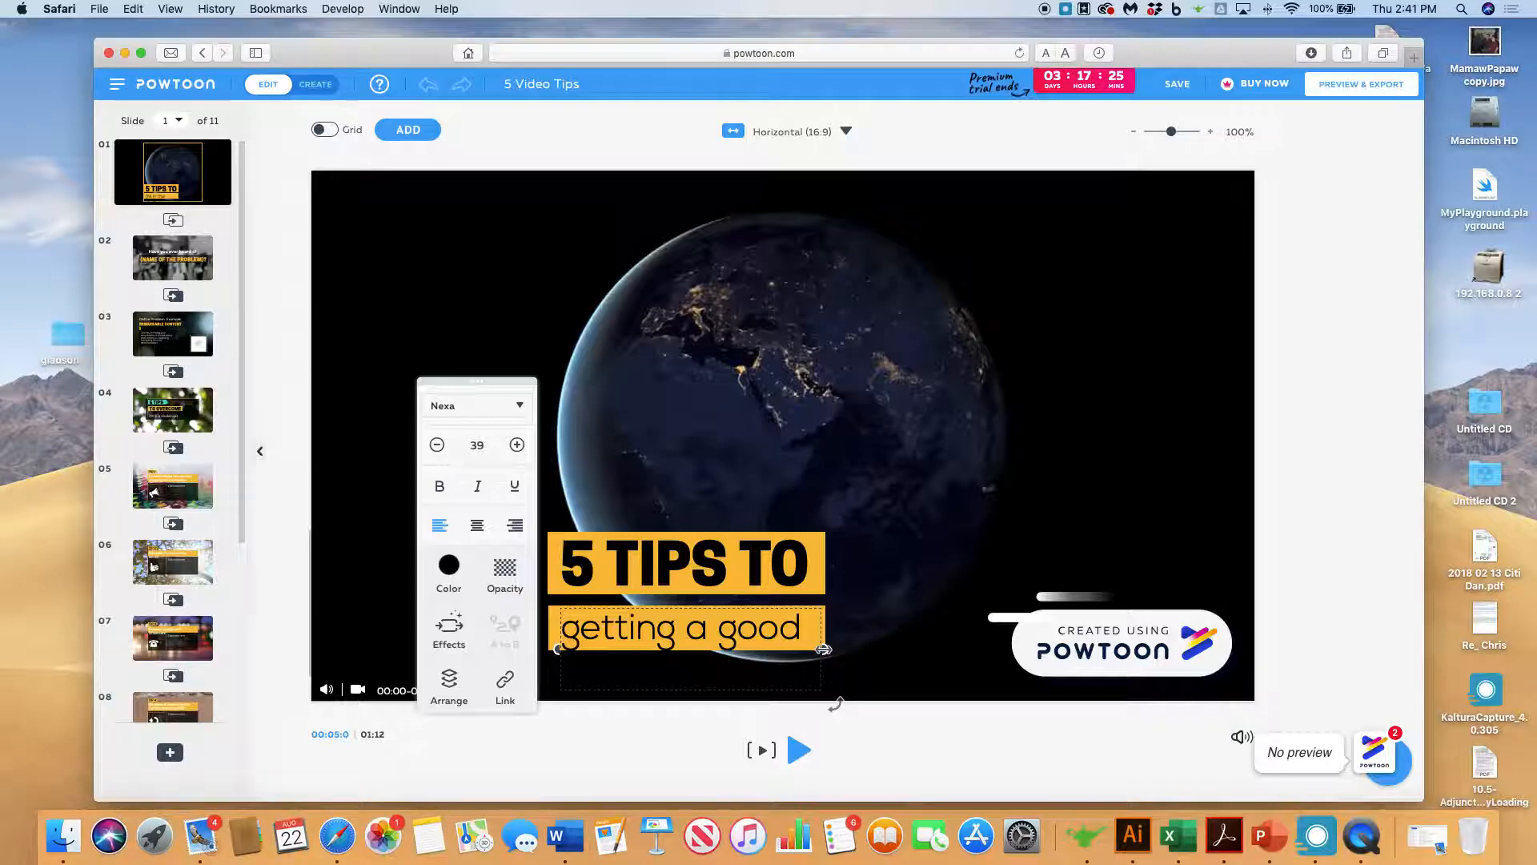
{"action": "left_click_drag", "start_coordinate": [823, 648], "coordinate": [848, 646]}
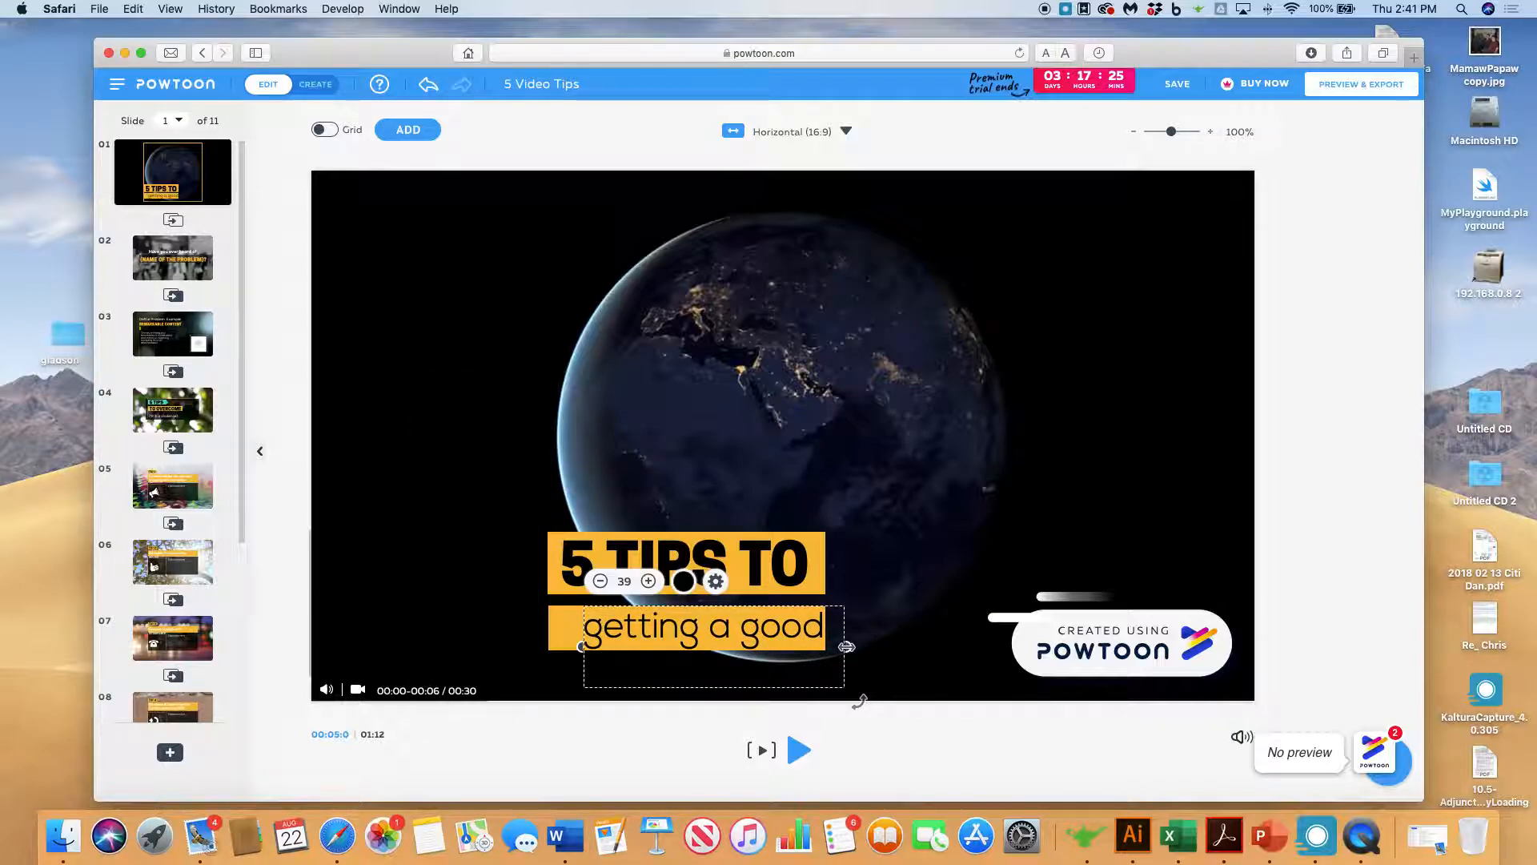
Undo the edits to the subtitle on slide 1.
{"action": "double_click", "coordinate": [770, 633]}
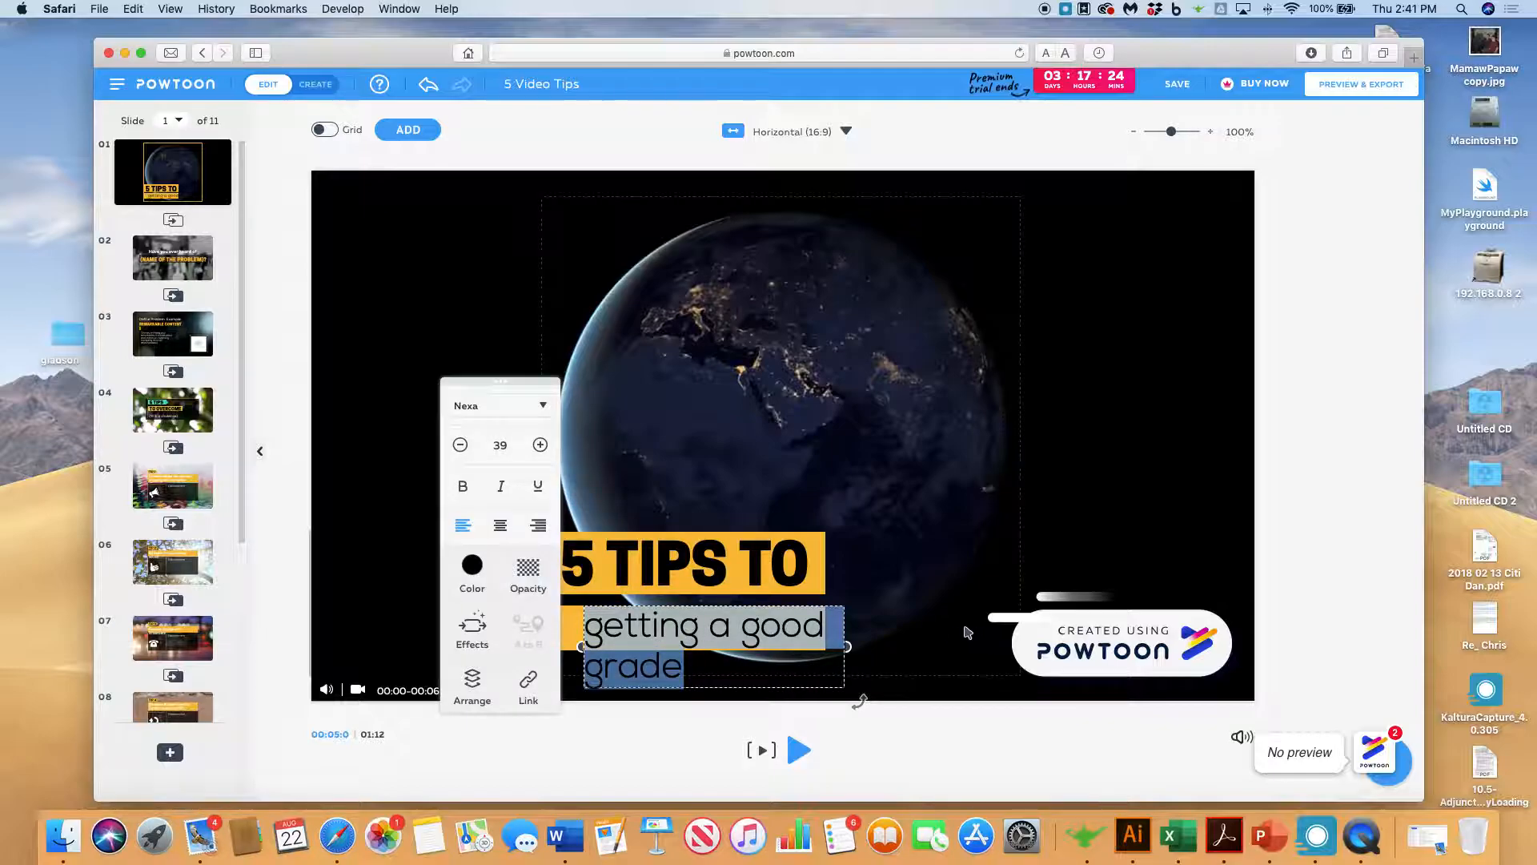
{"action": "left_click", "coordinate": [940, 630]}
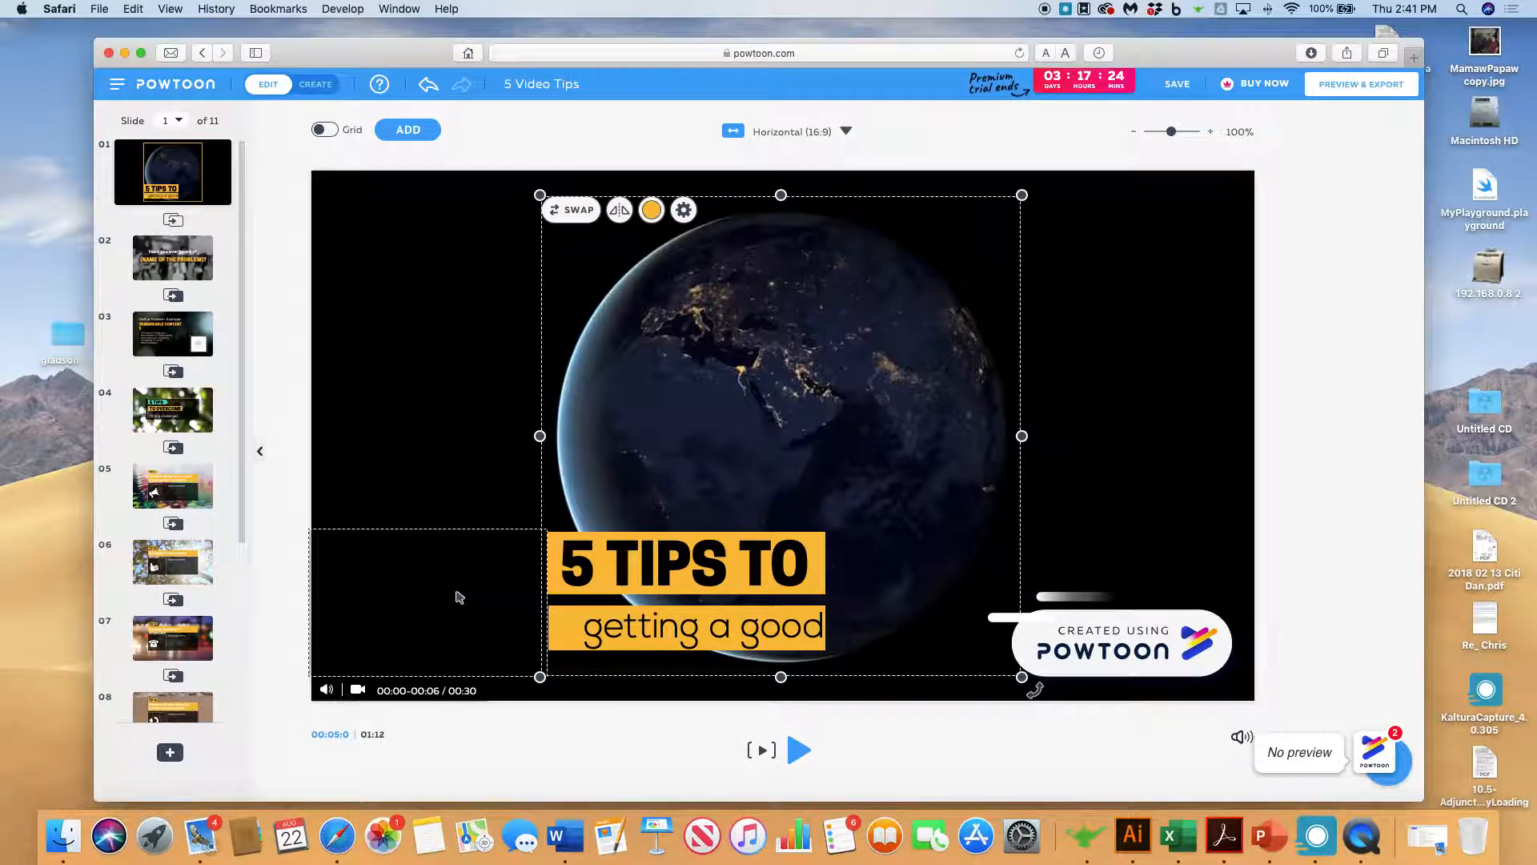
{"action": "left_click", "coordinate": [712, 626]}
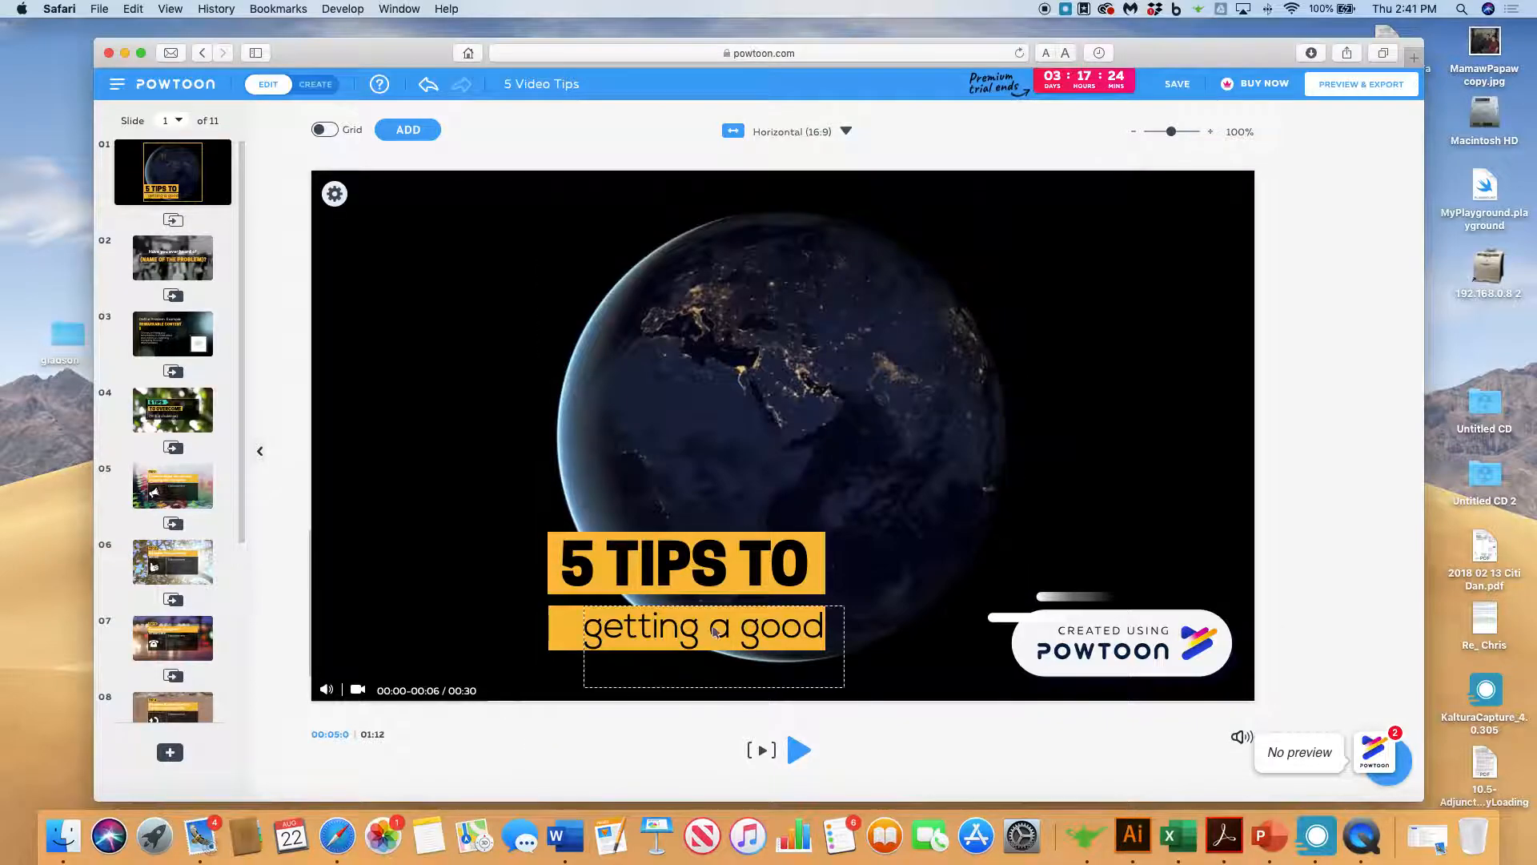
{"action": "right_click", "coordinate": [712, 626]}
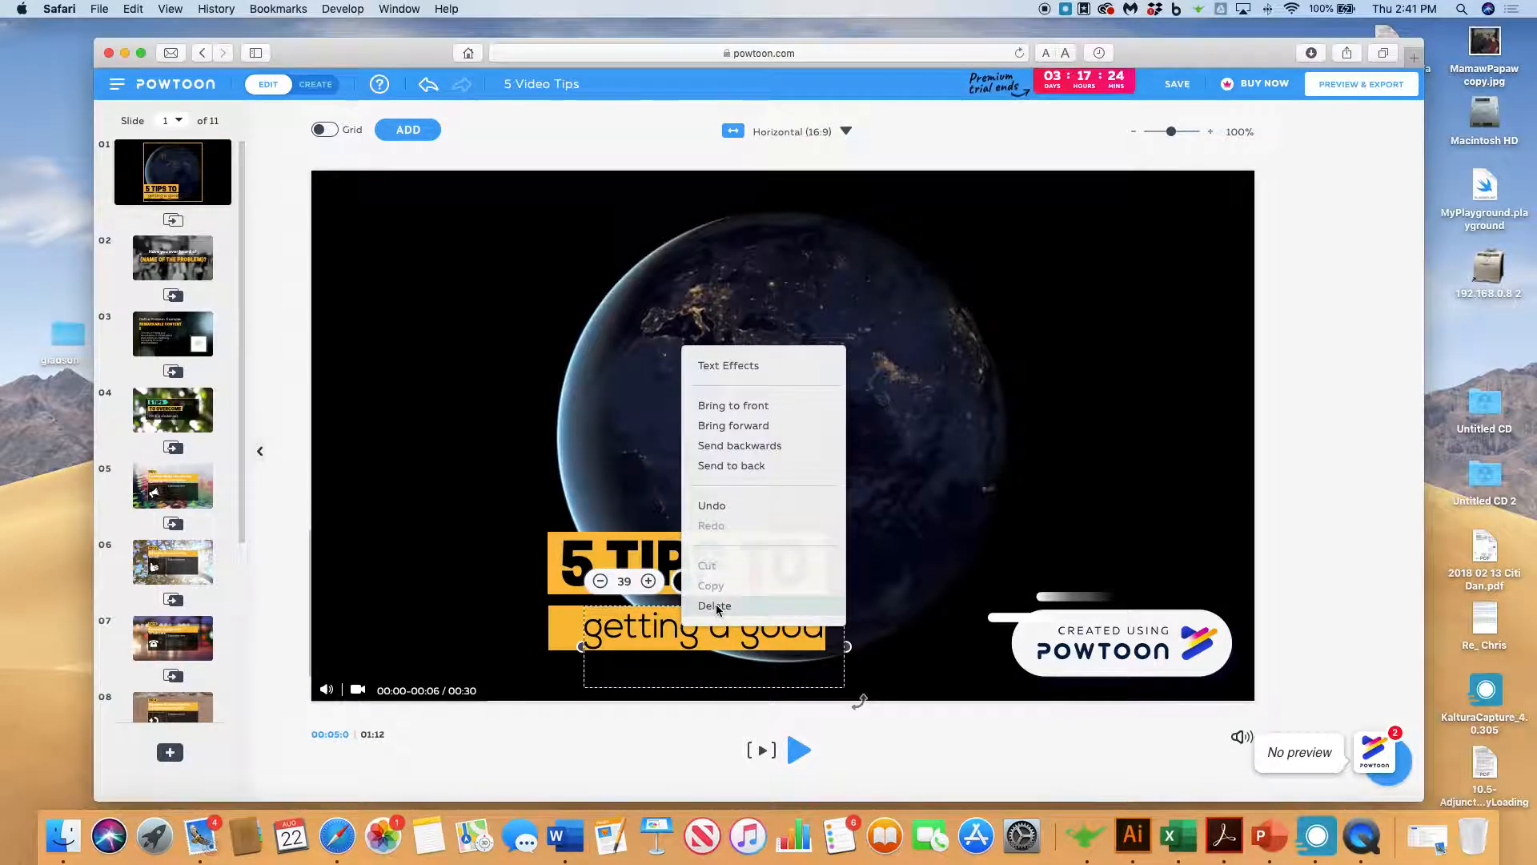
{"action": "left_click", "coordinate": [726, 506]}
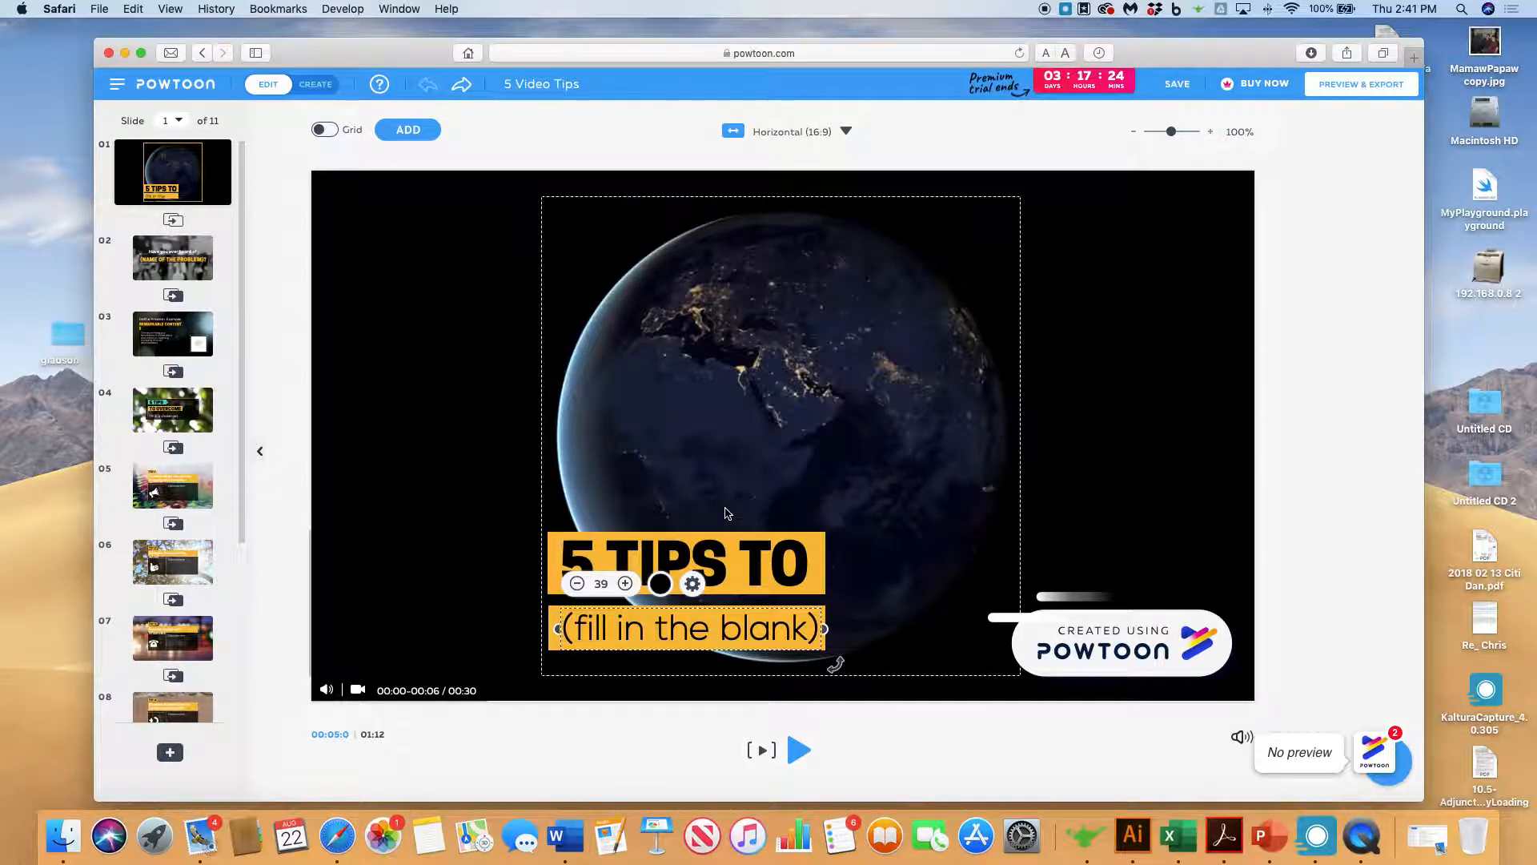
Replace the "(fill in the blank)" subtitle on slide 1 with "getting a good grade".
{"action": "left_click", "coordinate": [640, 643]}
{"action": "double_click", "coordinate": [639, 634]}
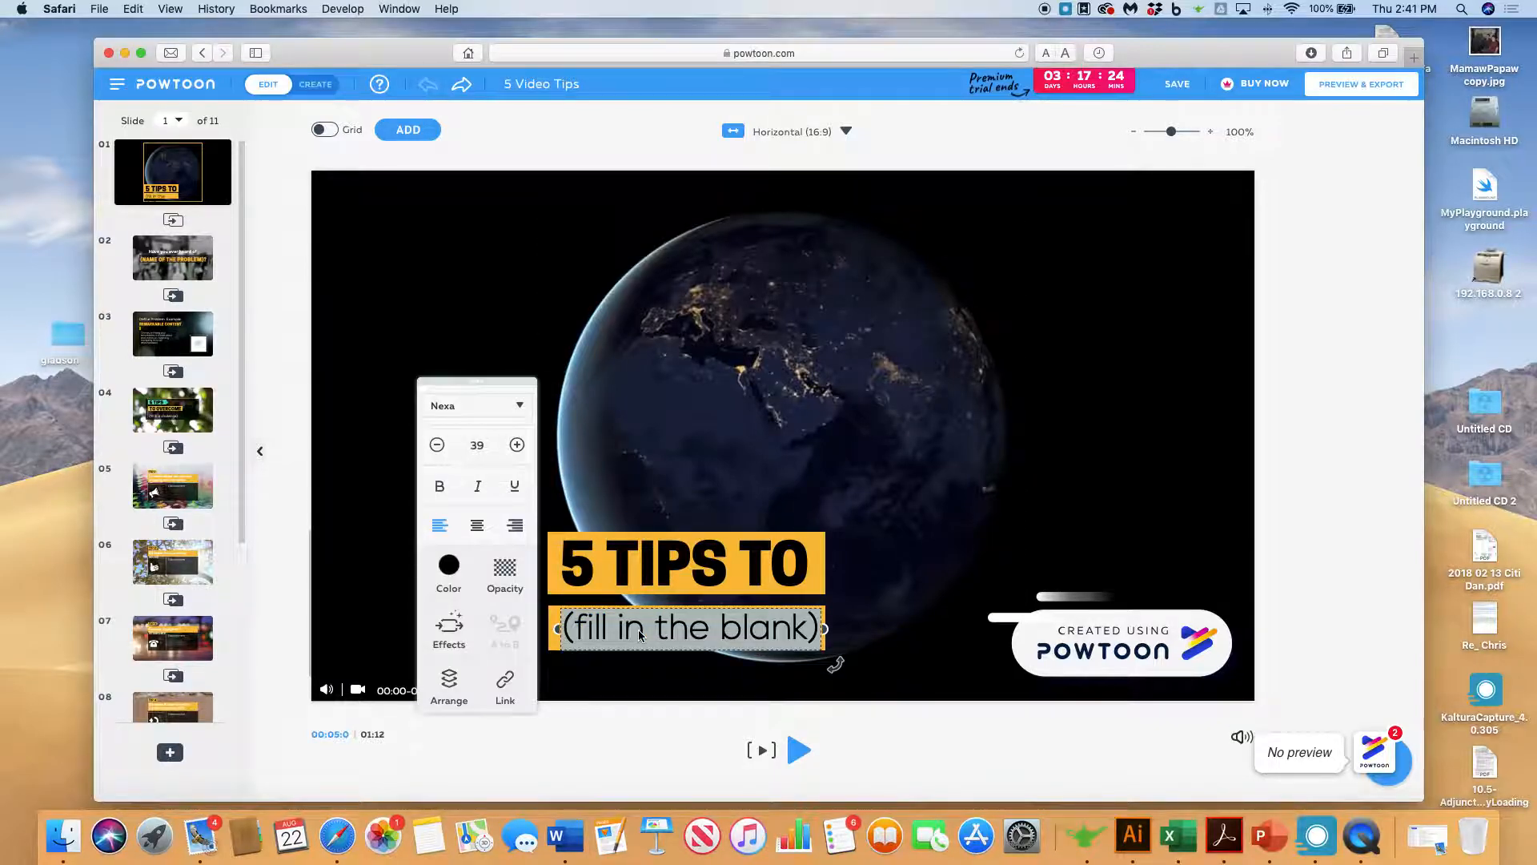
{"action": "type", "text": "g"}
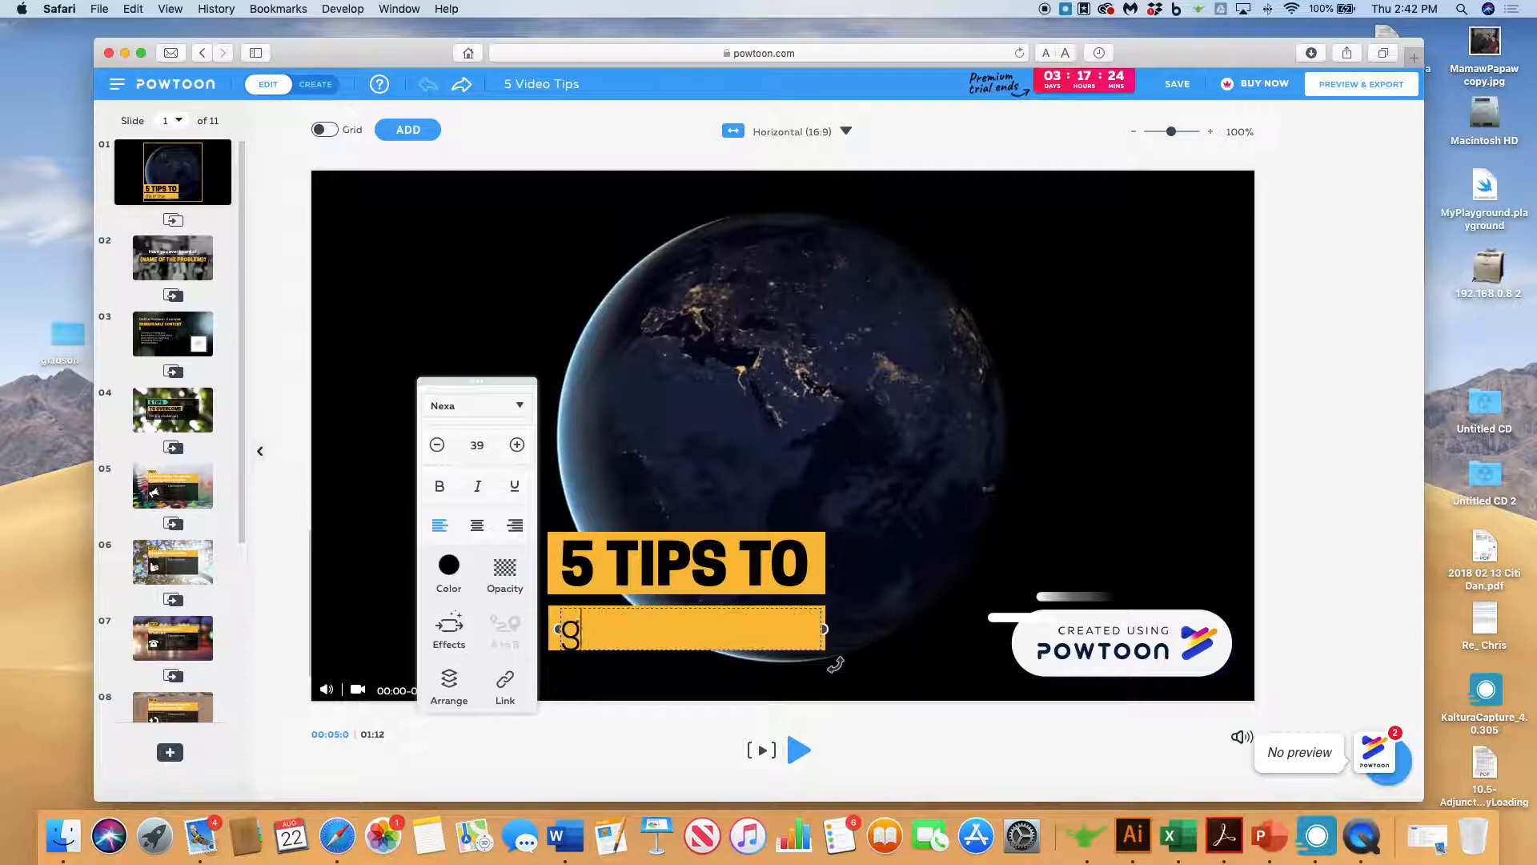
{"action": "type", "text": "etting a good"}
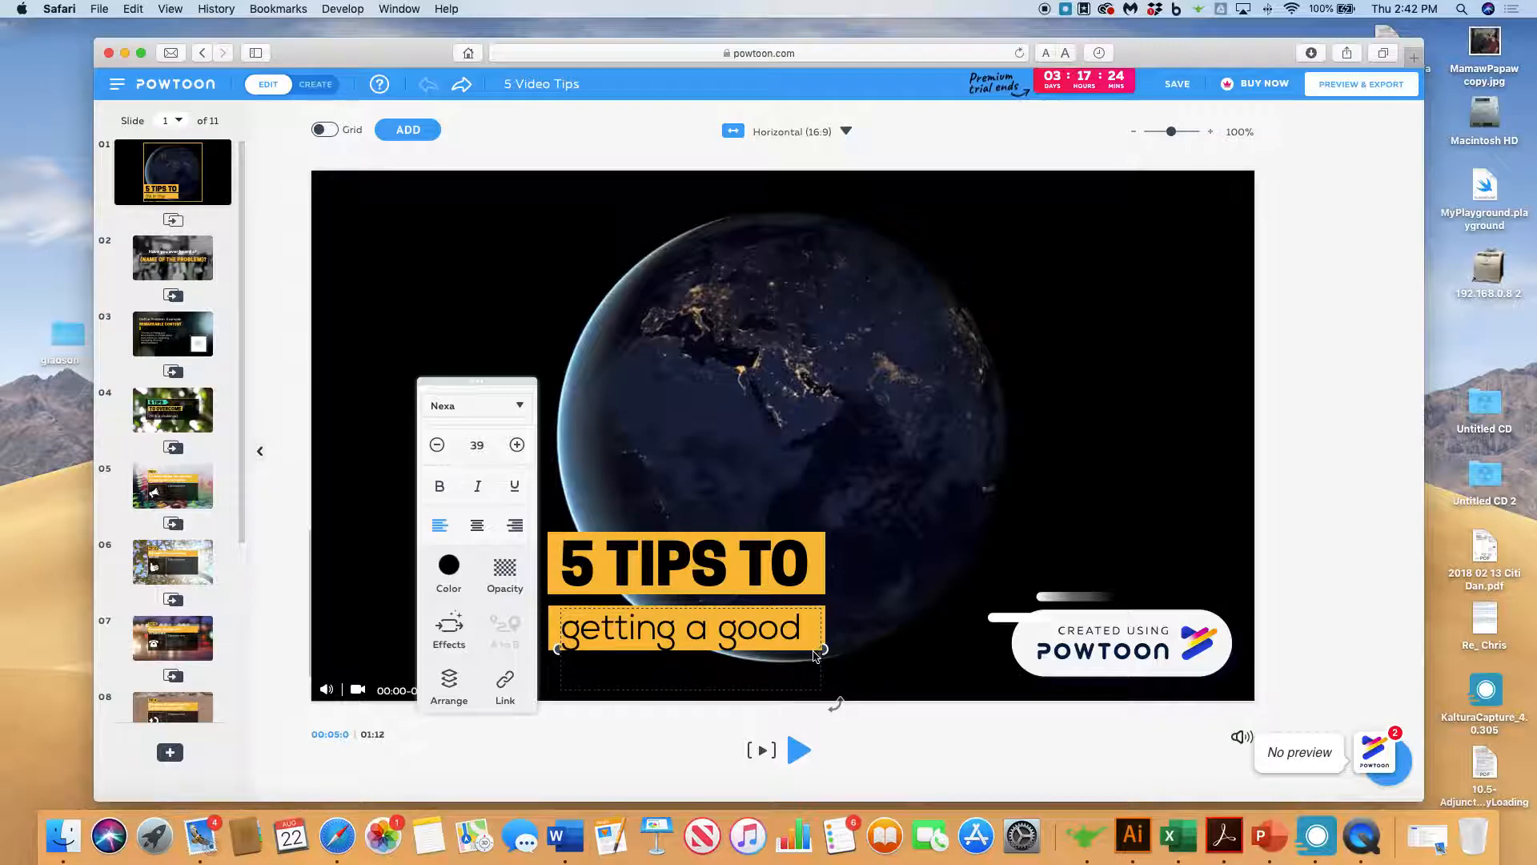
{"action": "left_click", "coordinate": [778, 722]}
{"action": "left_click", "coordinate": [748, 636]}
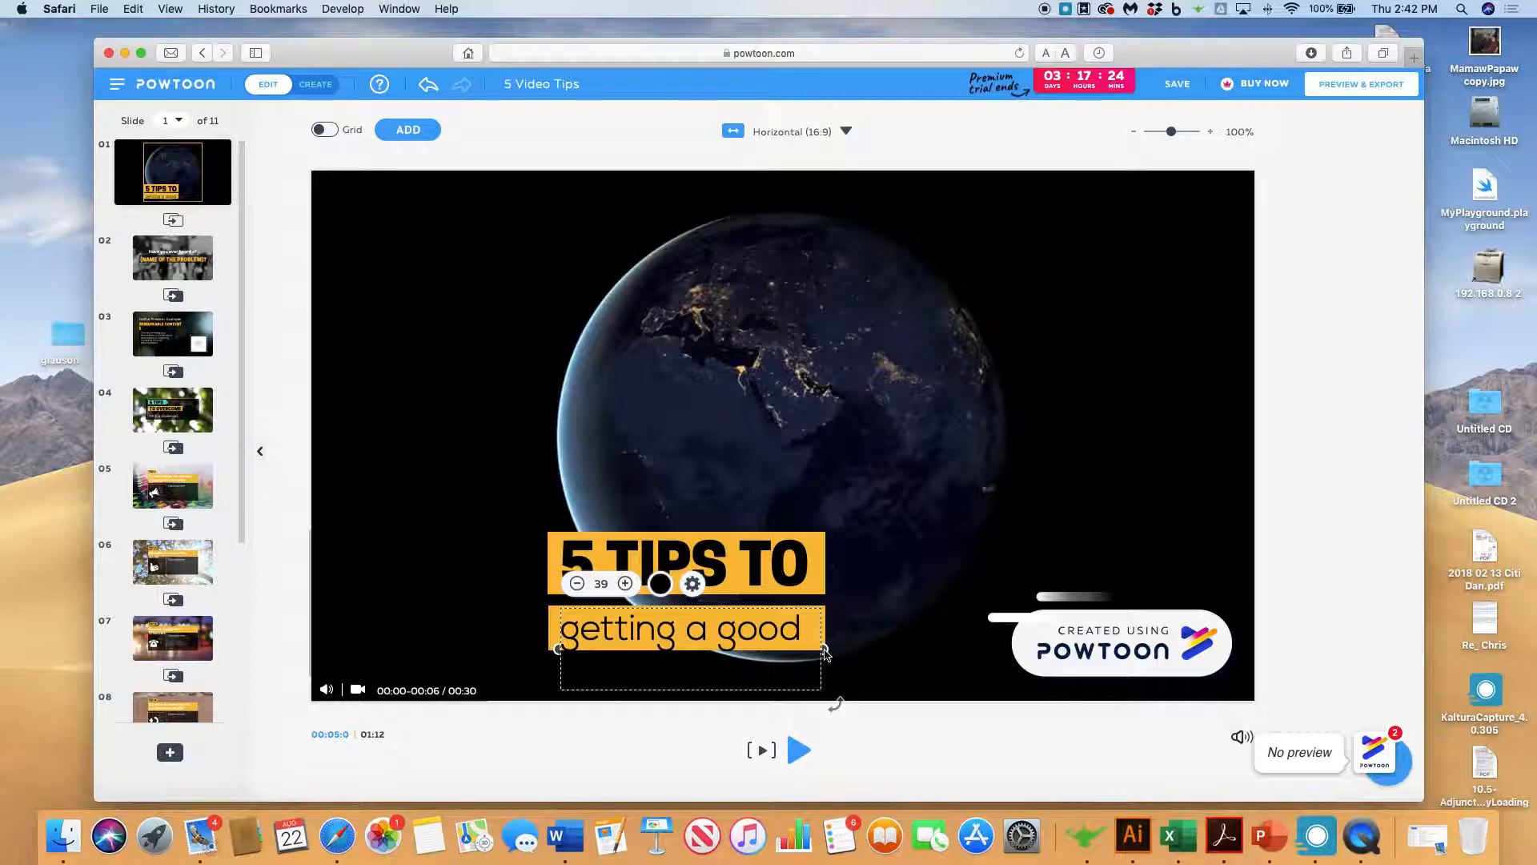
{"action": "left_click", "coordinate": [684, 705]}
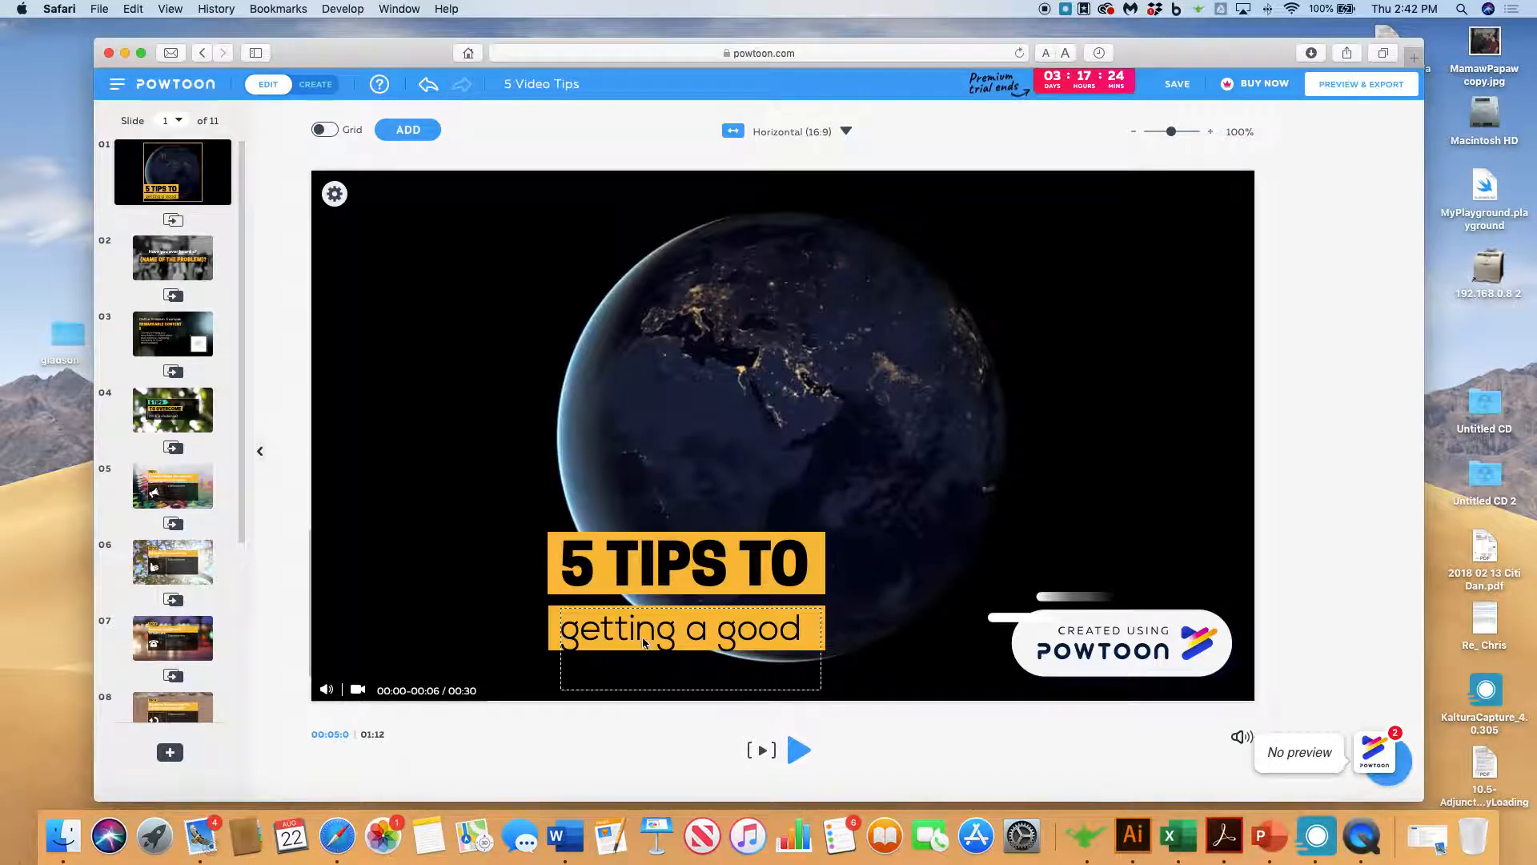
Stretch the orange bar behind the subtitle to the right, well past the end of the title bar above it.
{"action": "double_click", "coordinate": [585, 635]}
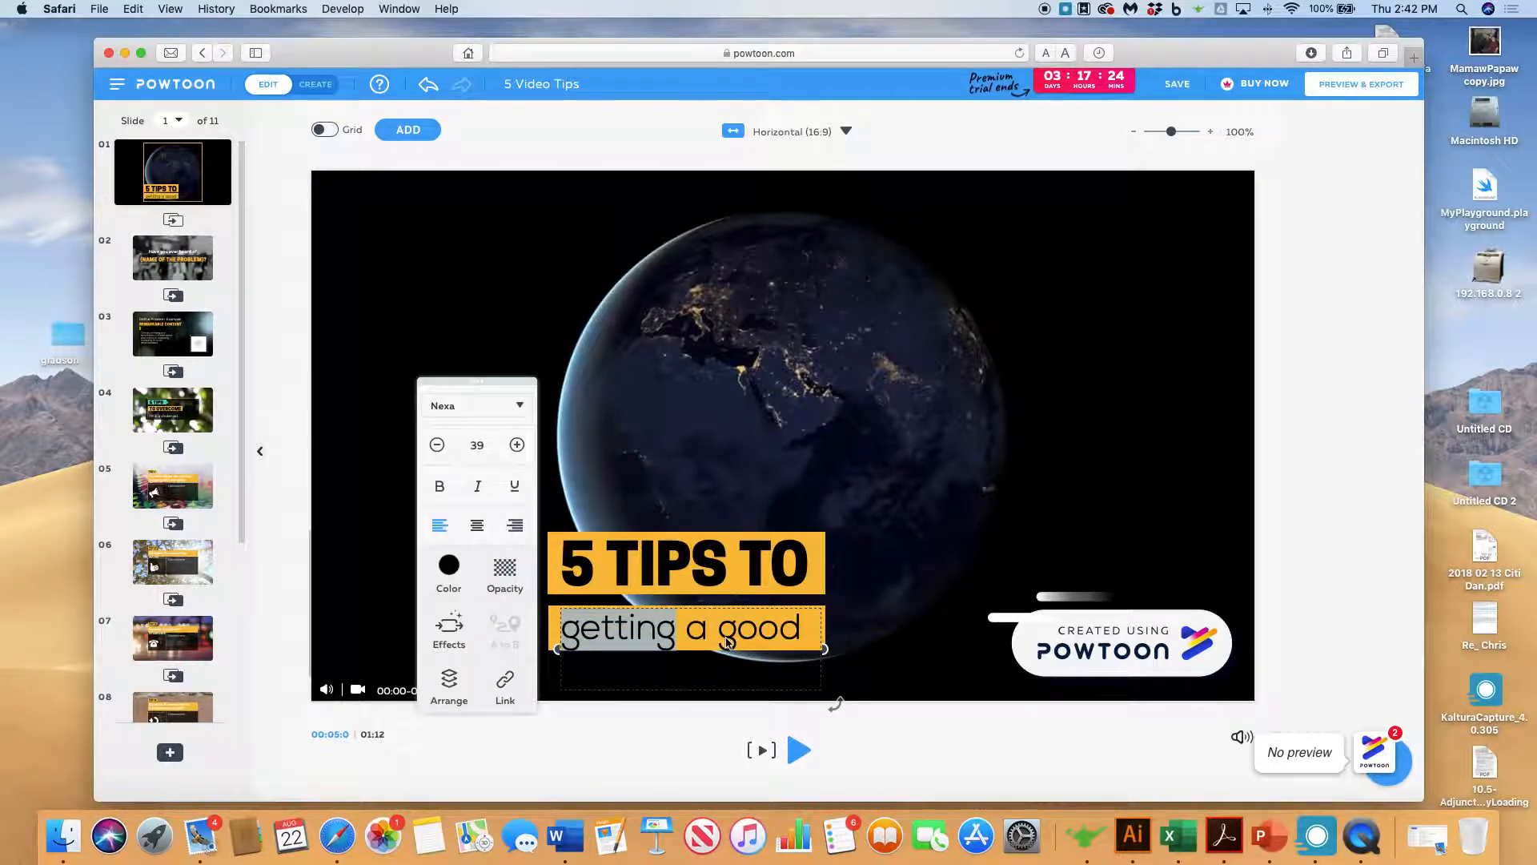
{"action": "left_click", "coordinate": [803, 638]}
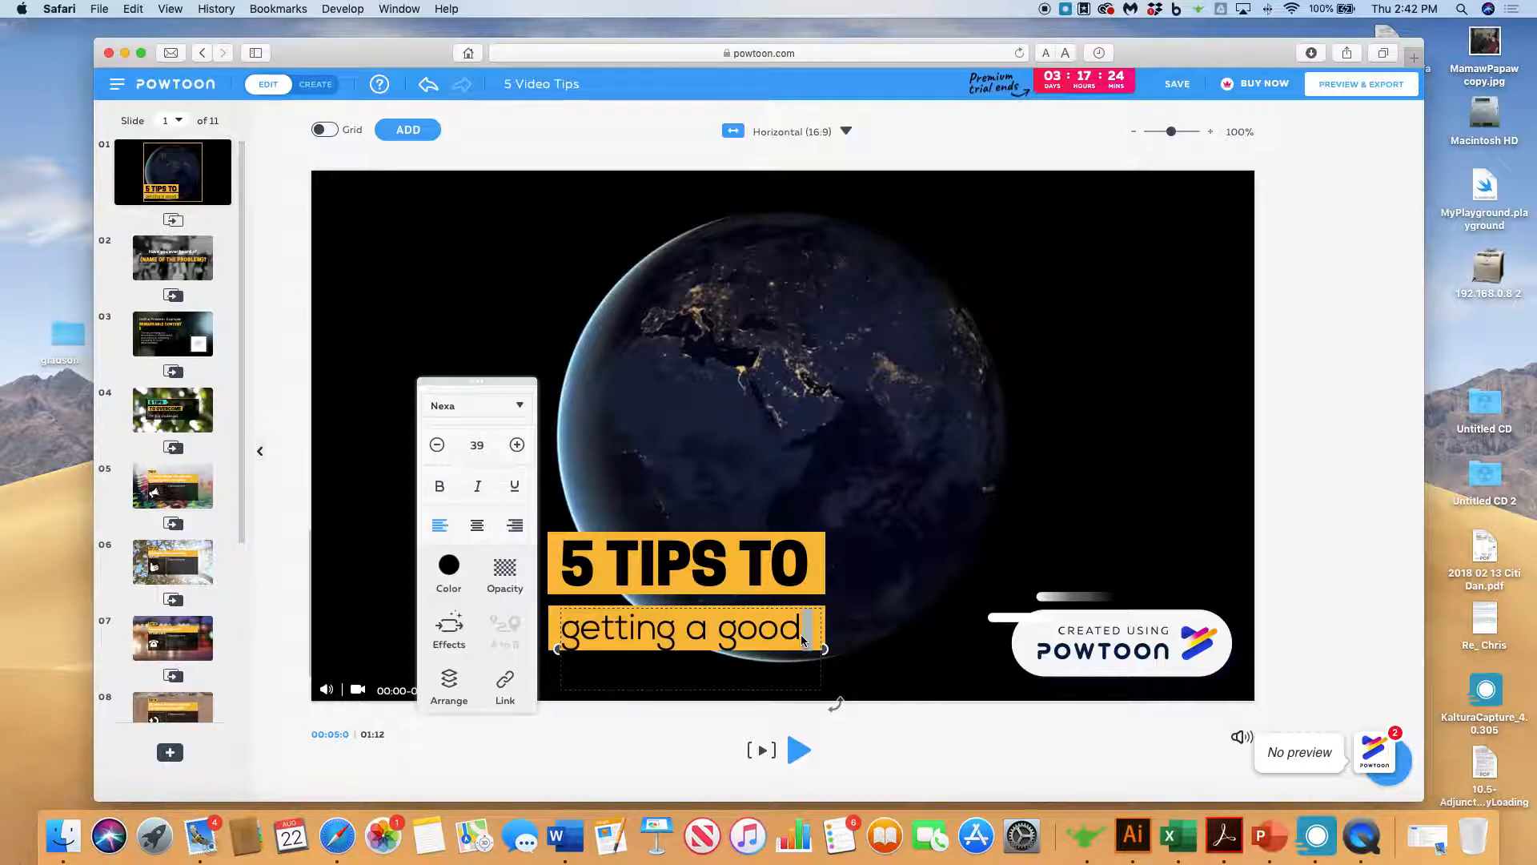
{"action": "left_click", "coordinate": [825, 634]}
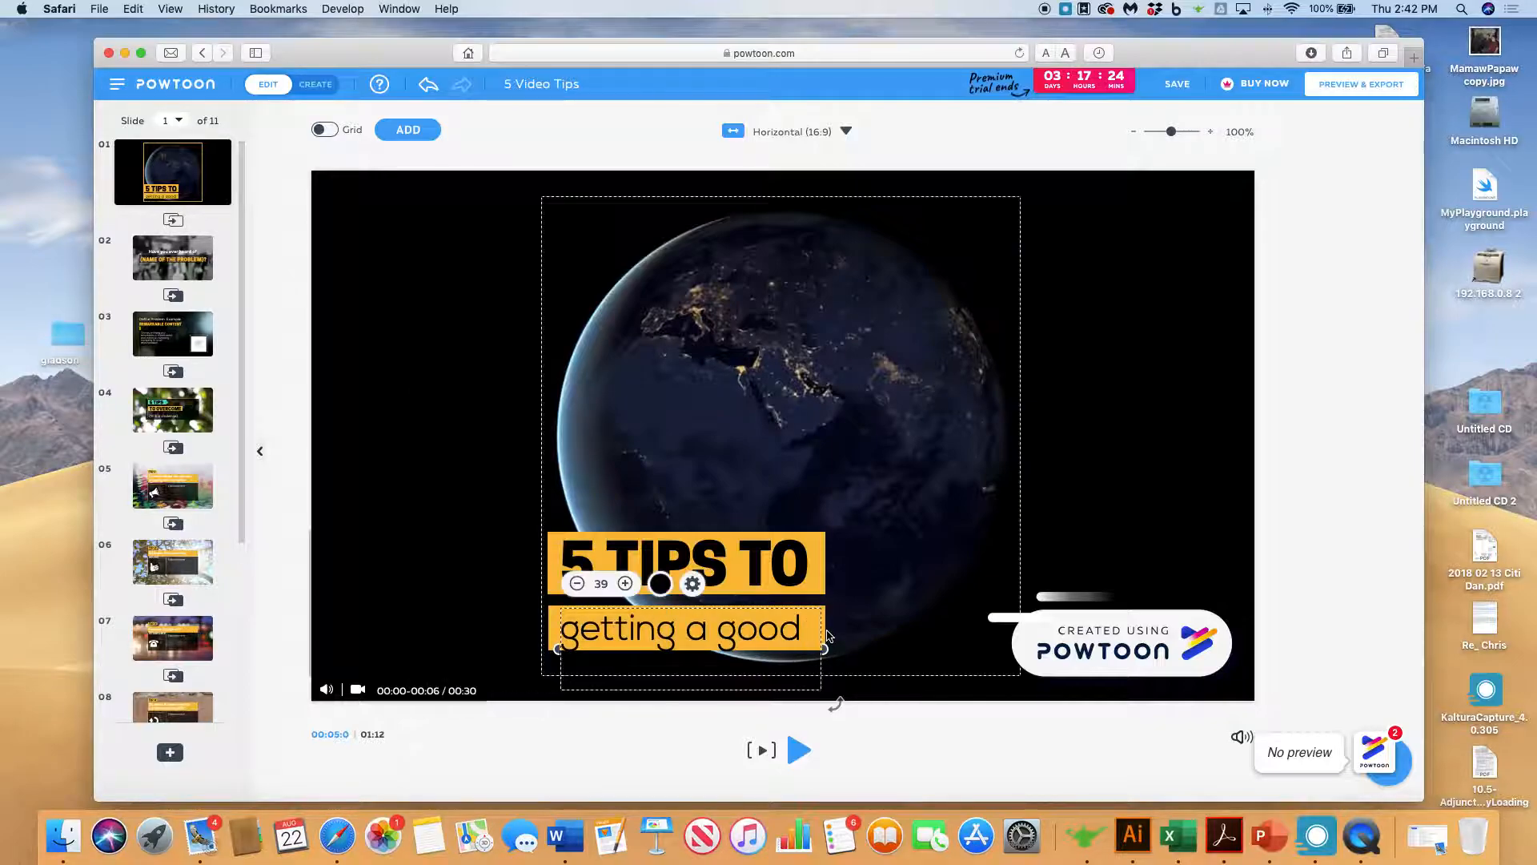
{"action": "left_click", "coordinate": [824, 629]}
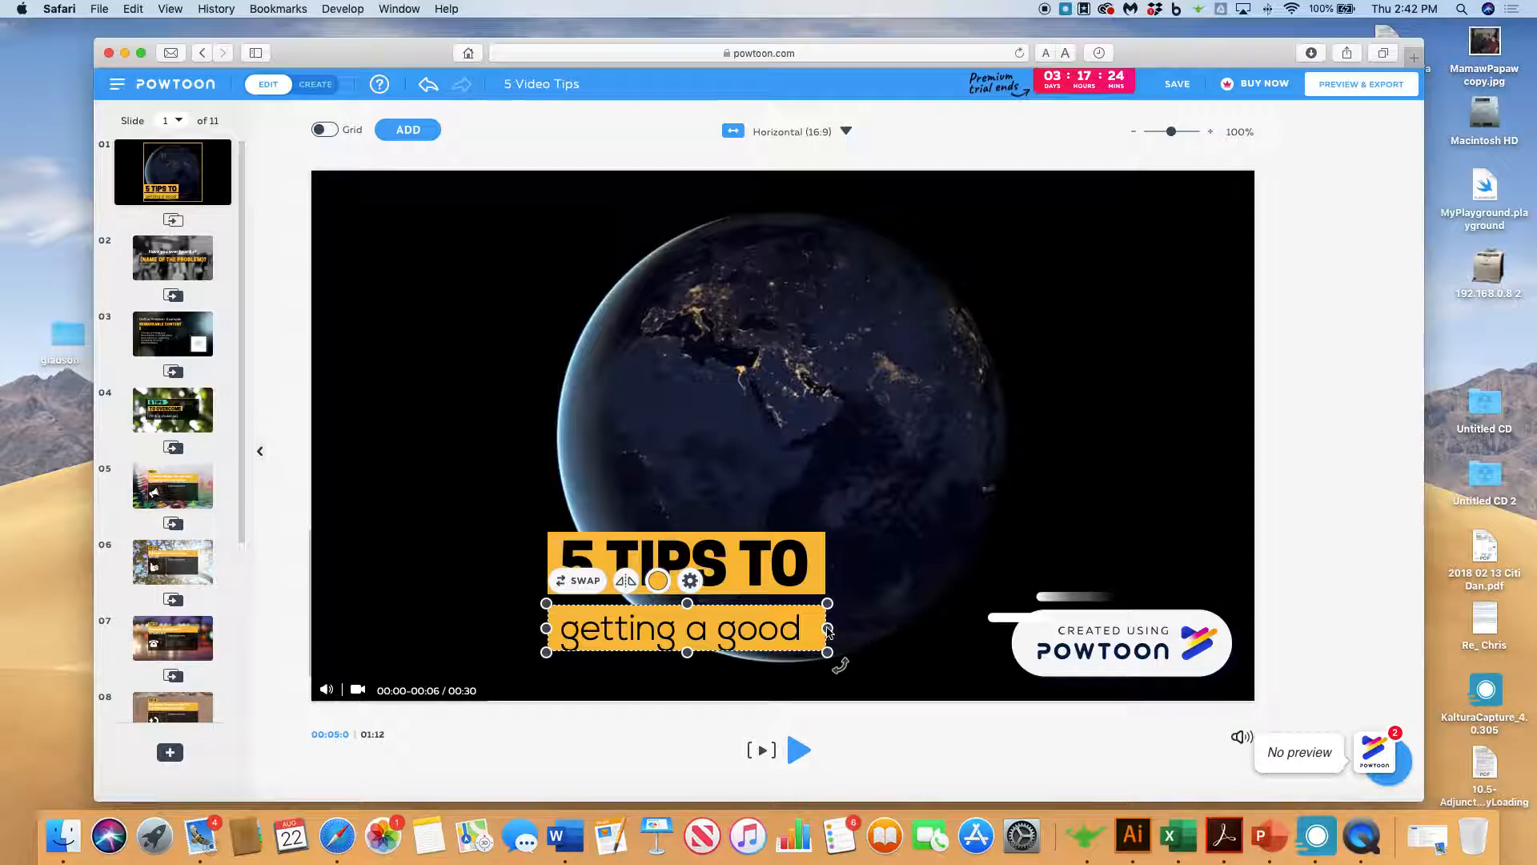
{"action": "left_click_drag", "start_coordinate": [829, 628], "coordinate": [923, 628]}
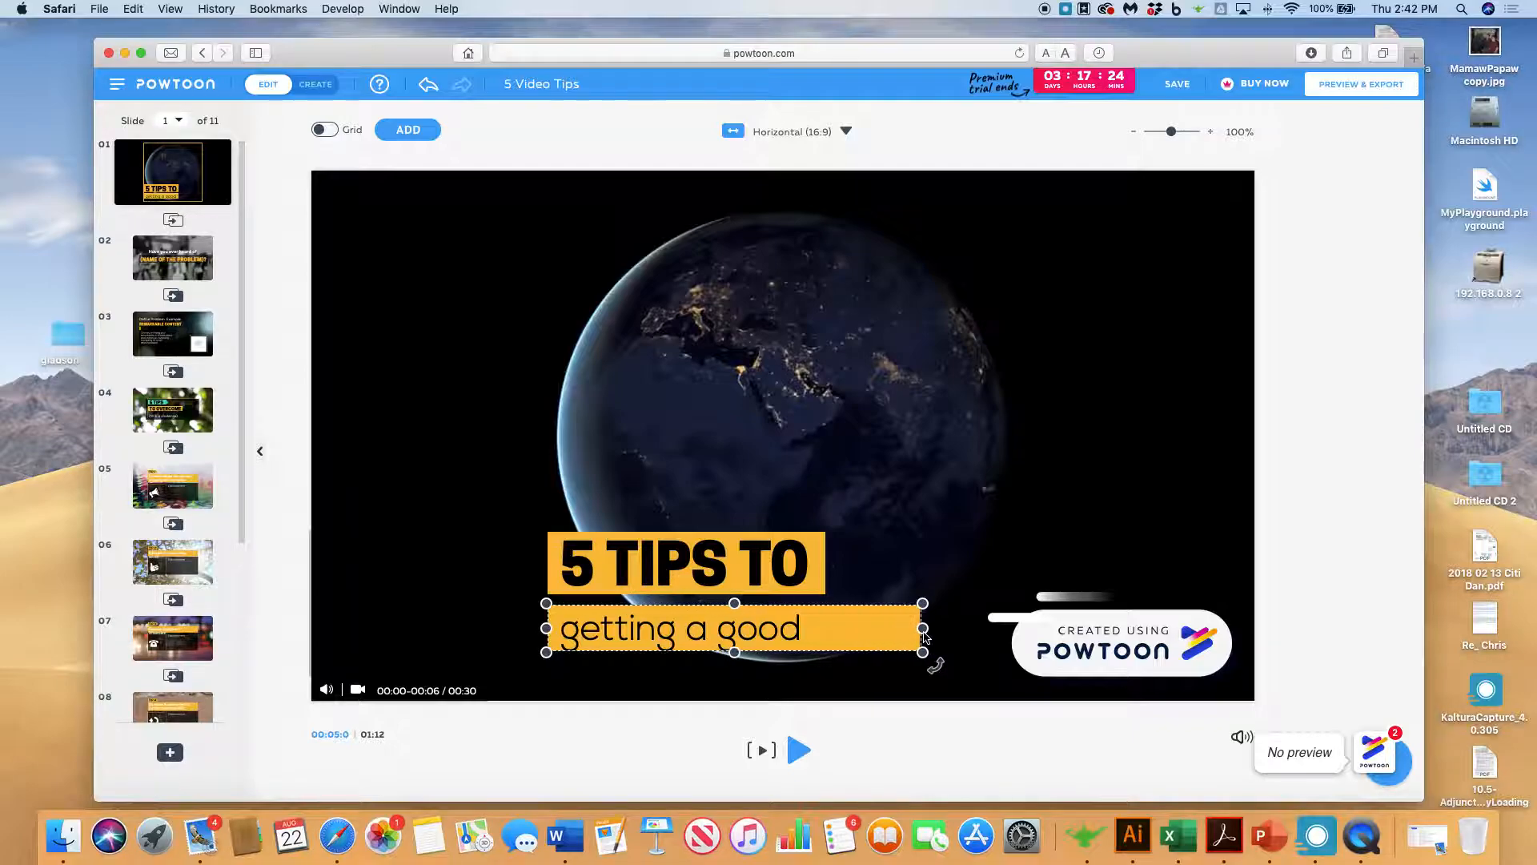
Try to grab the edge of the "getting a good grade" subtitle's text box on slide 1 to widen it.
{"action": "left_click", "coordinate": [764, 636]}
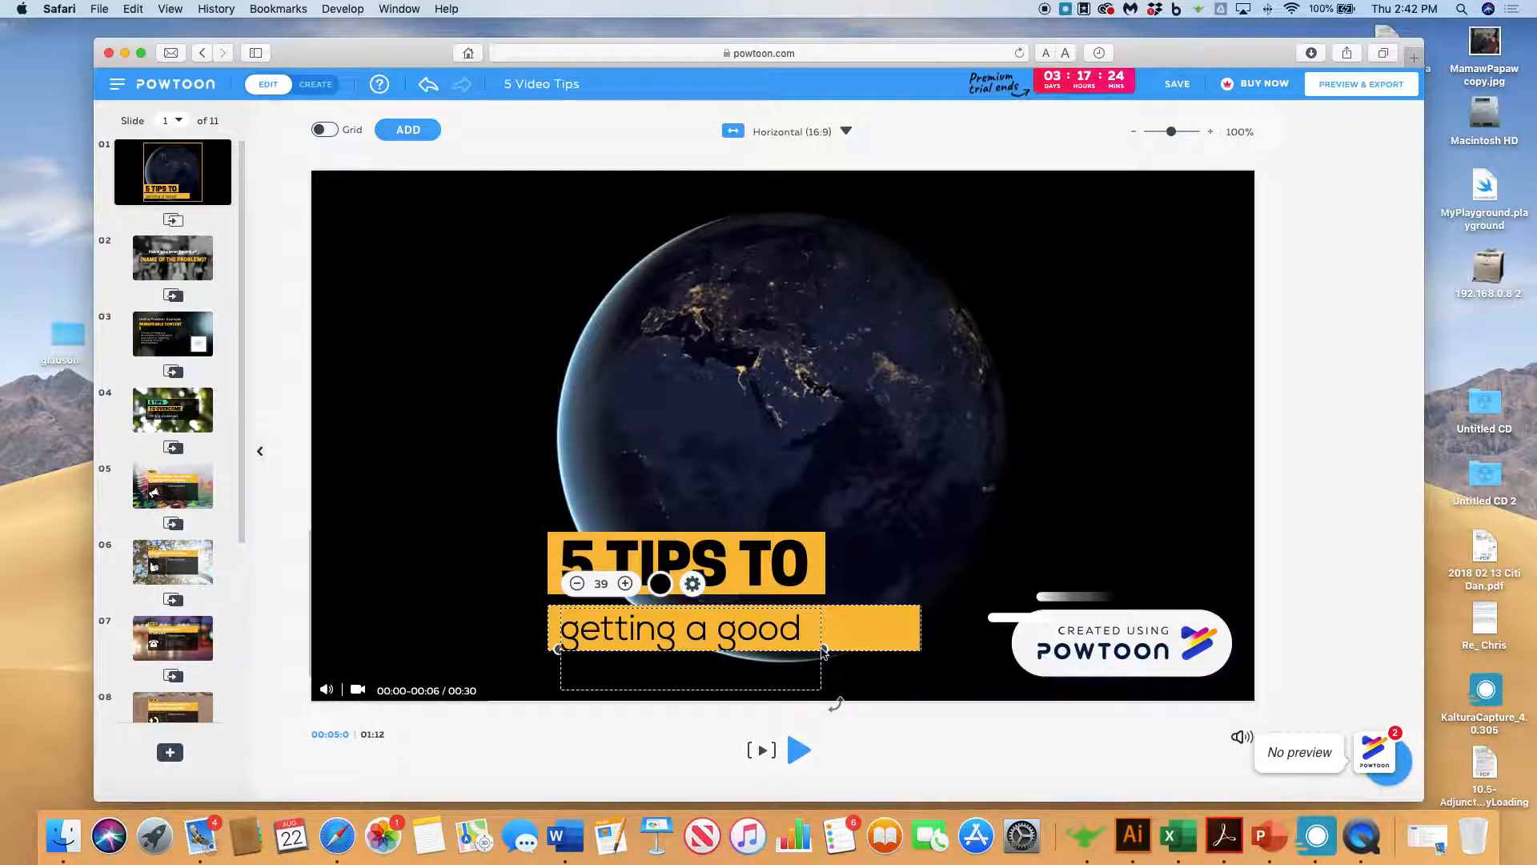
{"action": "double_click", "coordinate": [804, 639]}
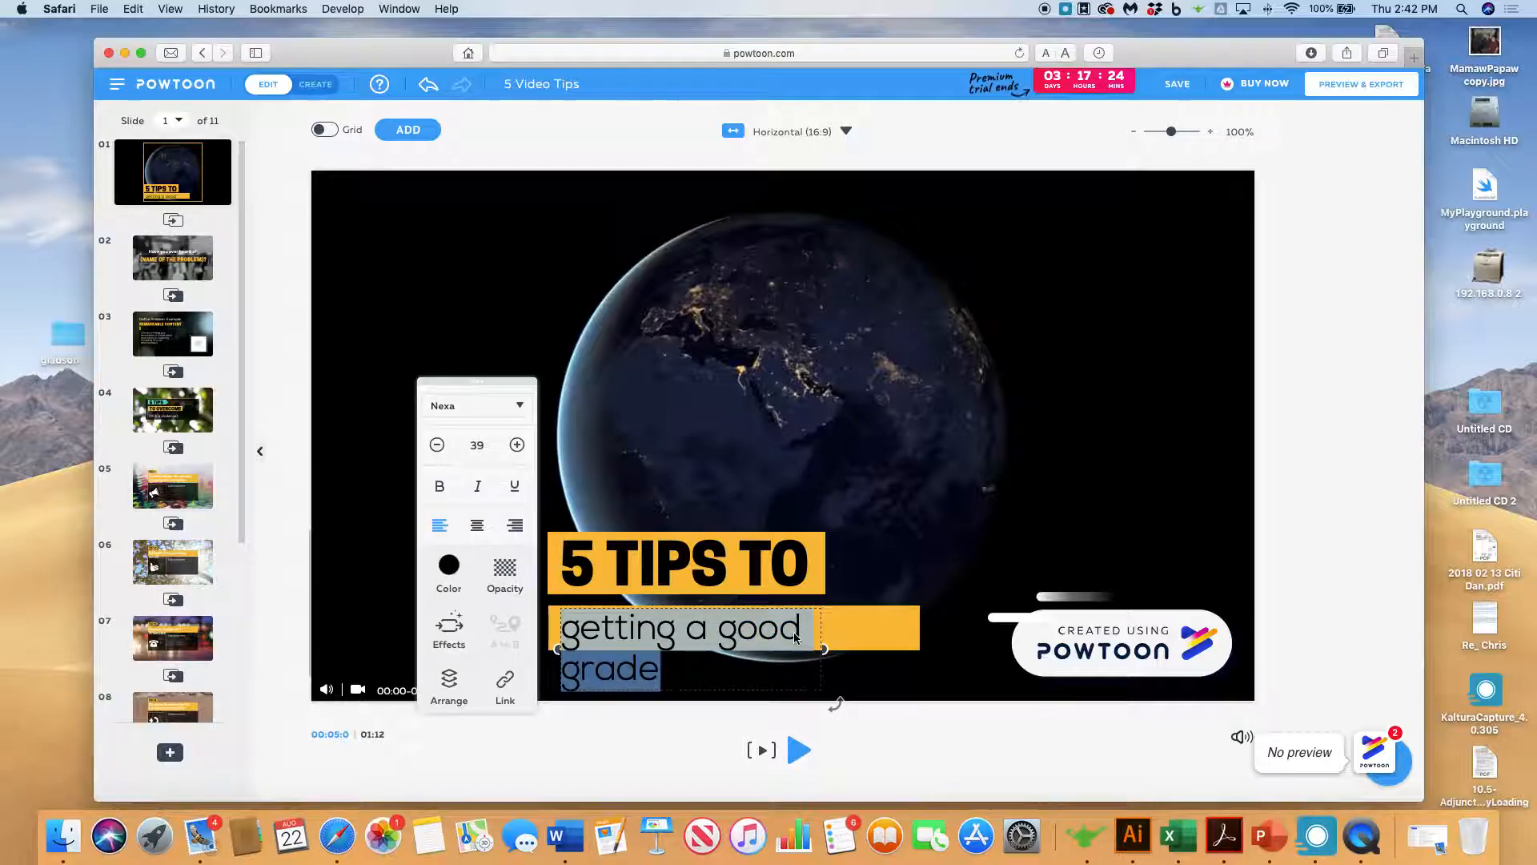
{"action": "left_click", "coordinate": [800, 638]}
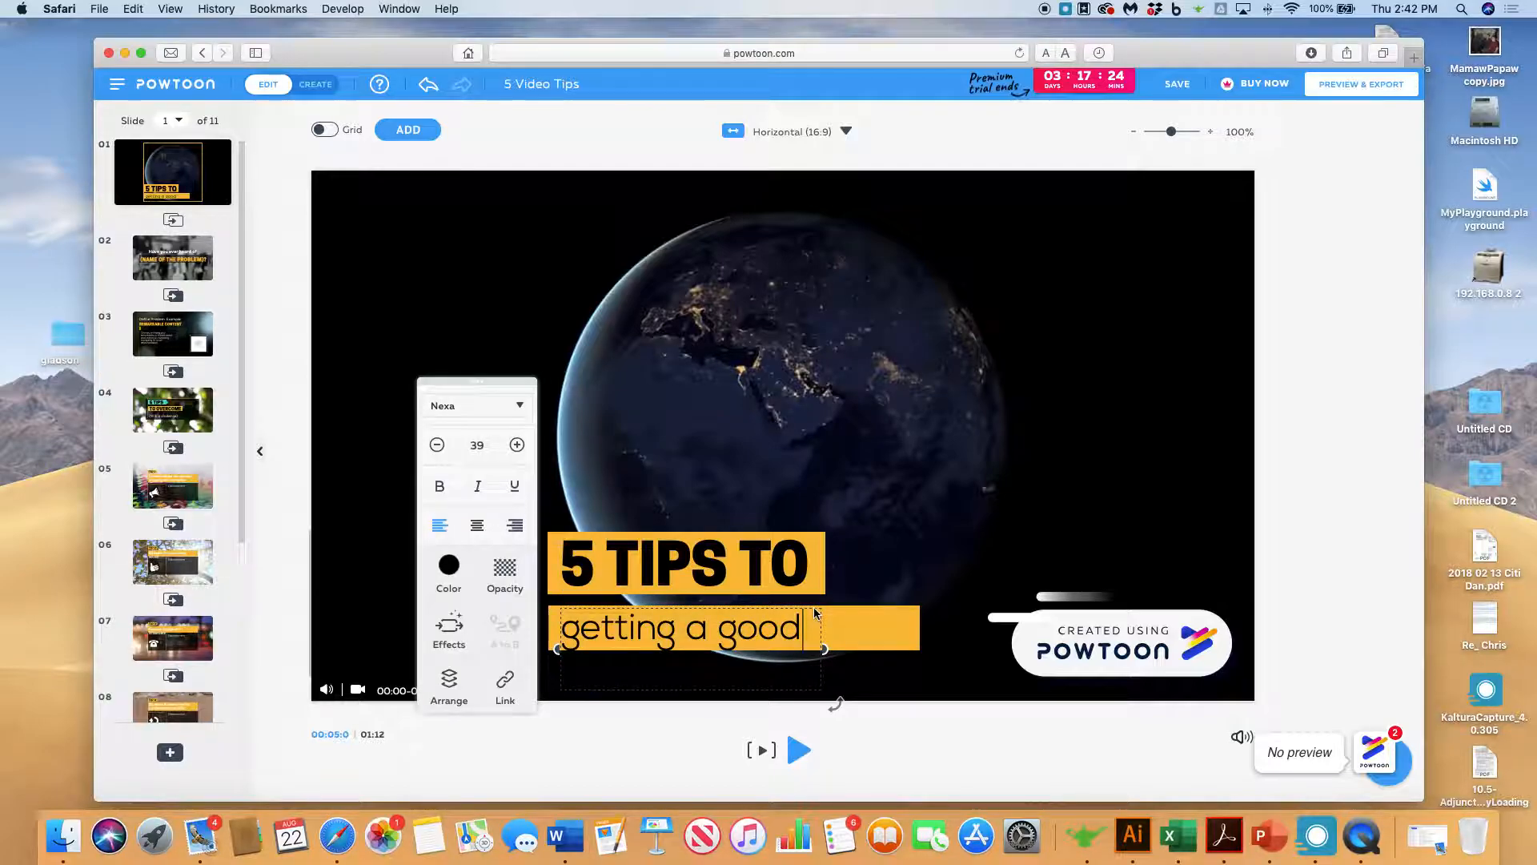
{"action": "left_click", "coordinate": [863, 627]}
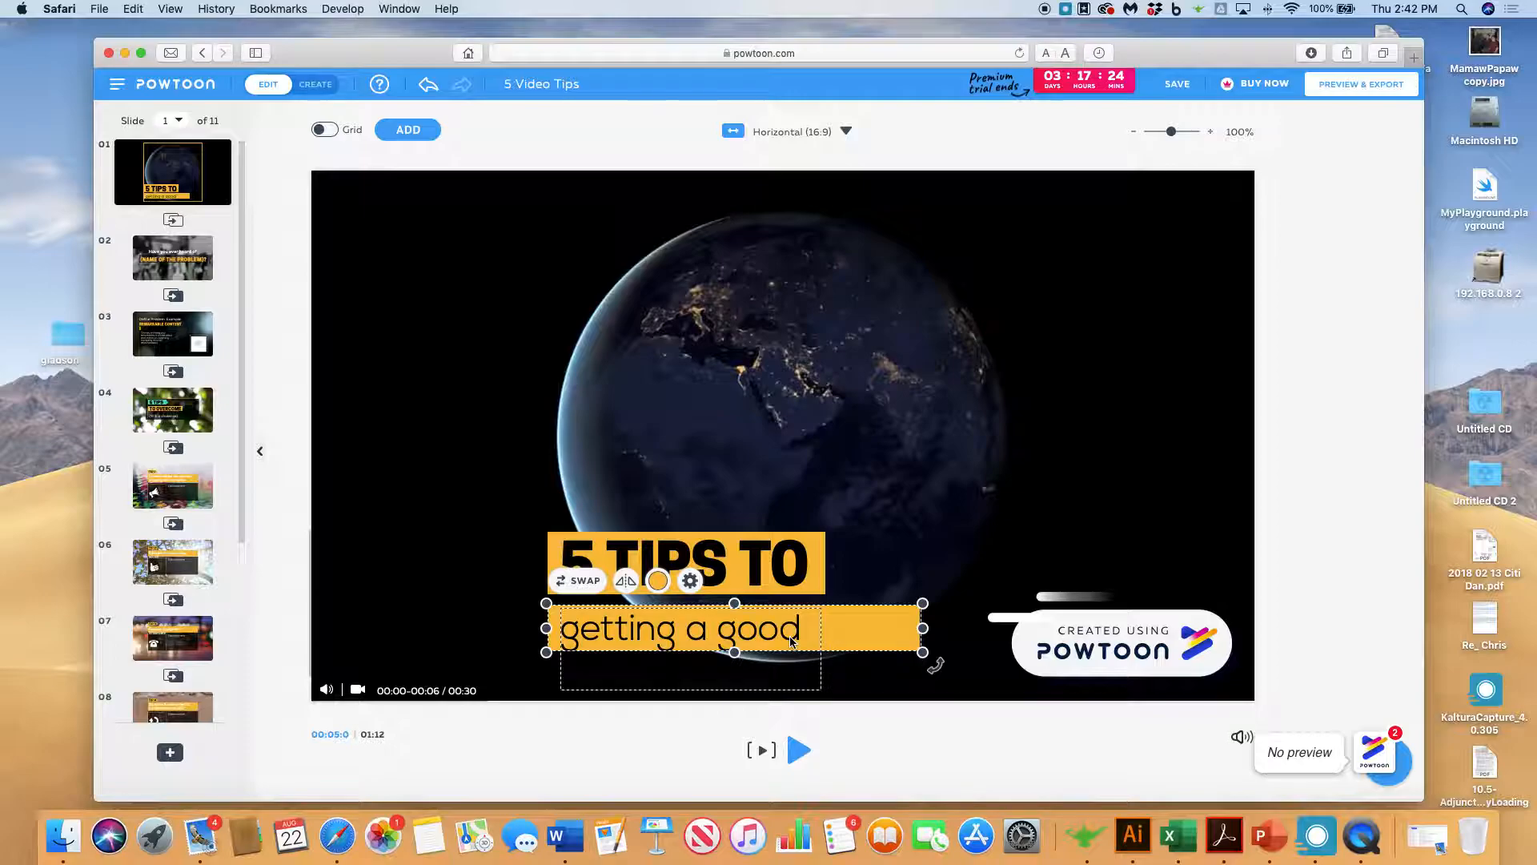
{"action": "left_click", "coordinate": [791, 640]}
{"action": "double_click", "coordinate": [823, 653]}
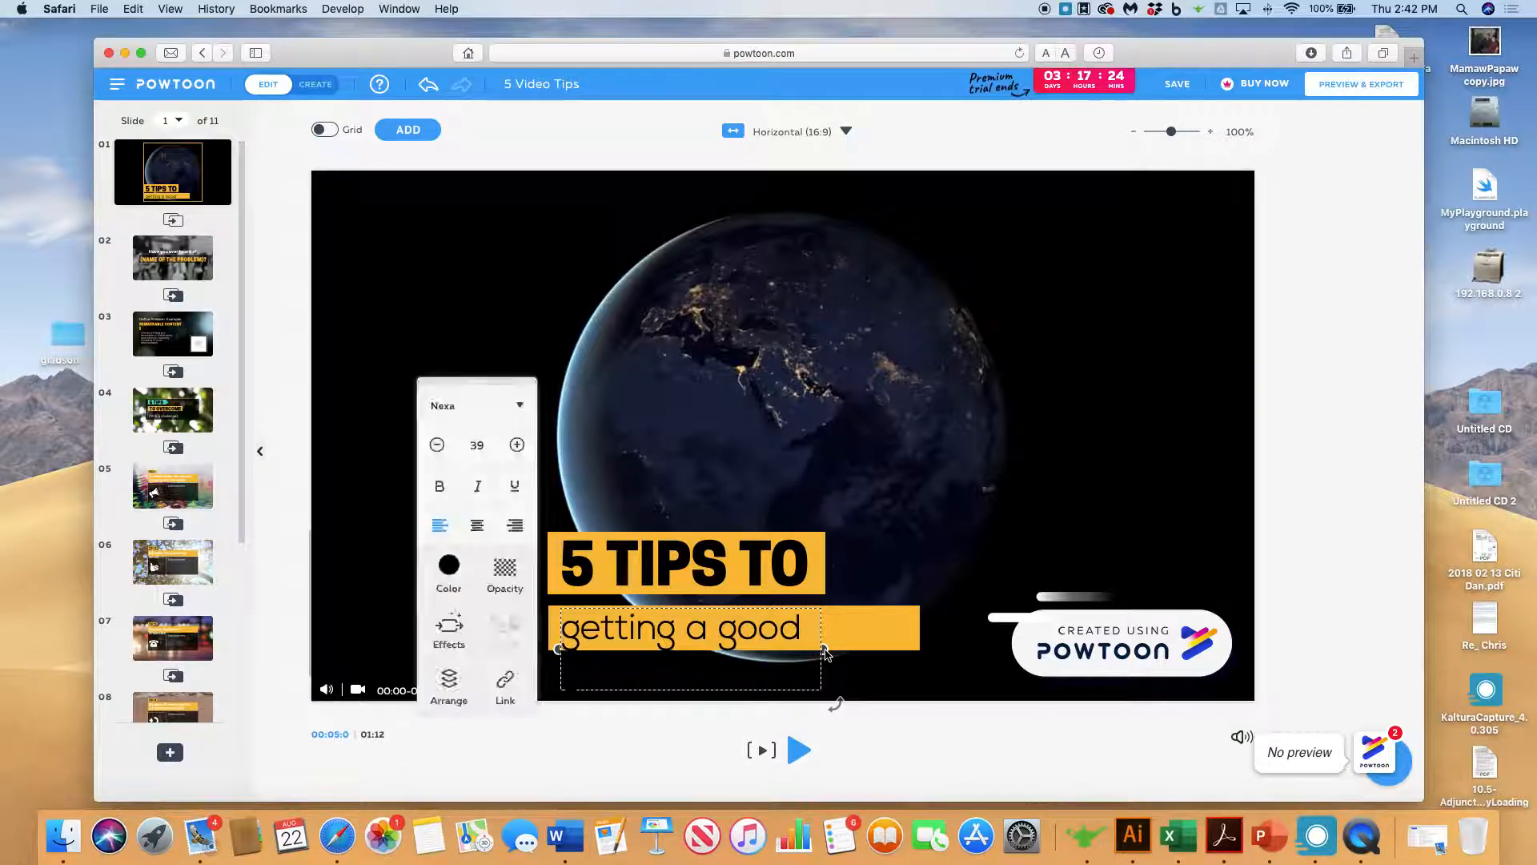
{"action": "double_click", "coordinate": [709, 635]}
{"action": "left_click", "coordinate": [652, 631]}
{"action": "double_click", "coordinate": [564, 652]}
{"action": "double_click", "coordinate": [564, 651]}
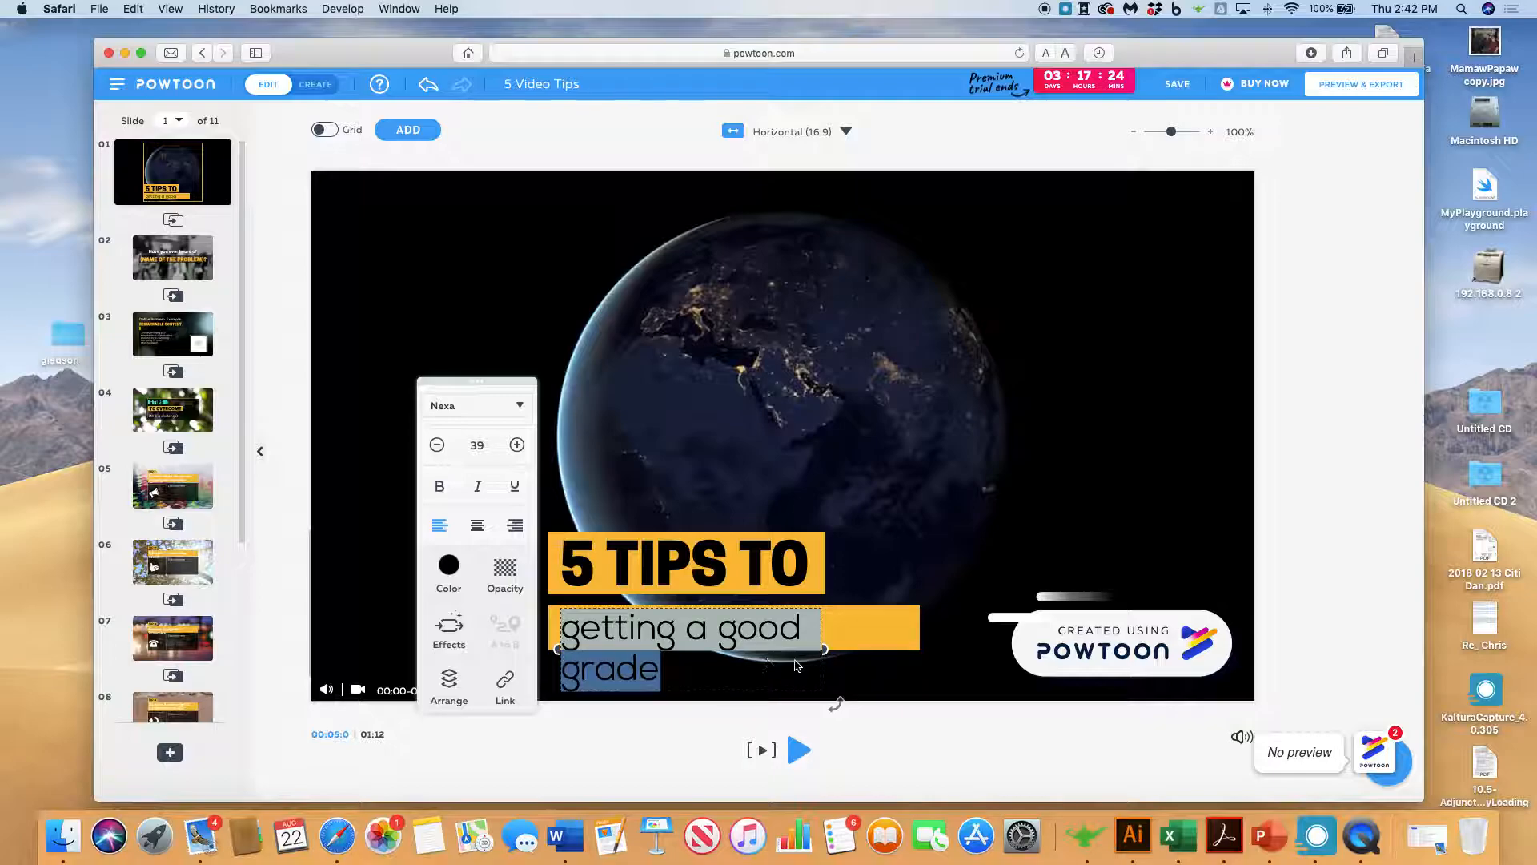
{"action": "left_click", "coordinate": [825, 650]}
{"action": "left_click", "coordinate": [824, 651]}
{"action": "left_click", "coordinate": [800, 639]}
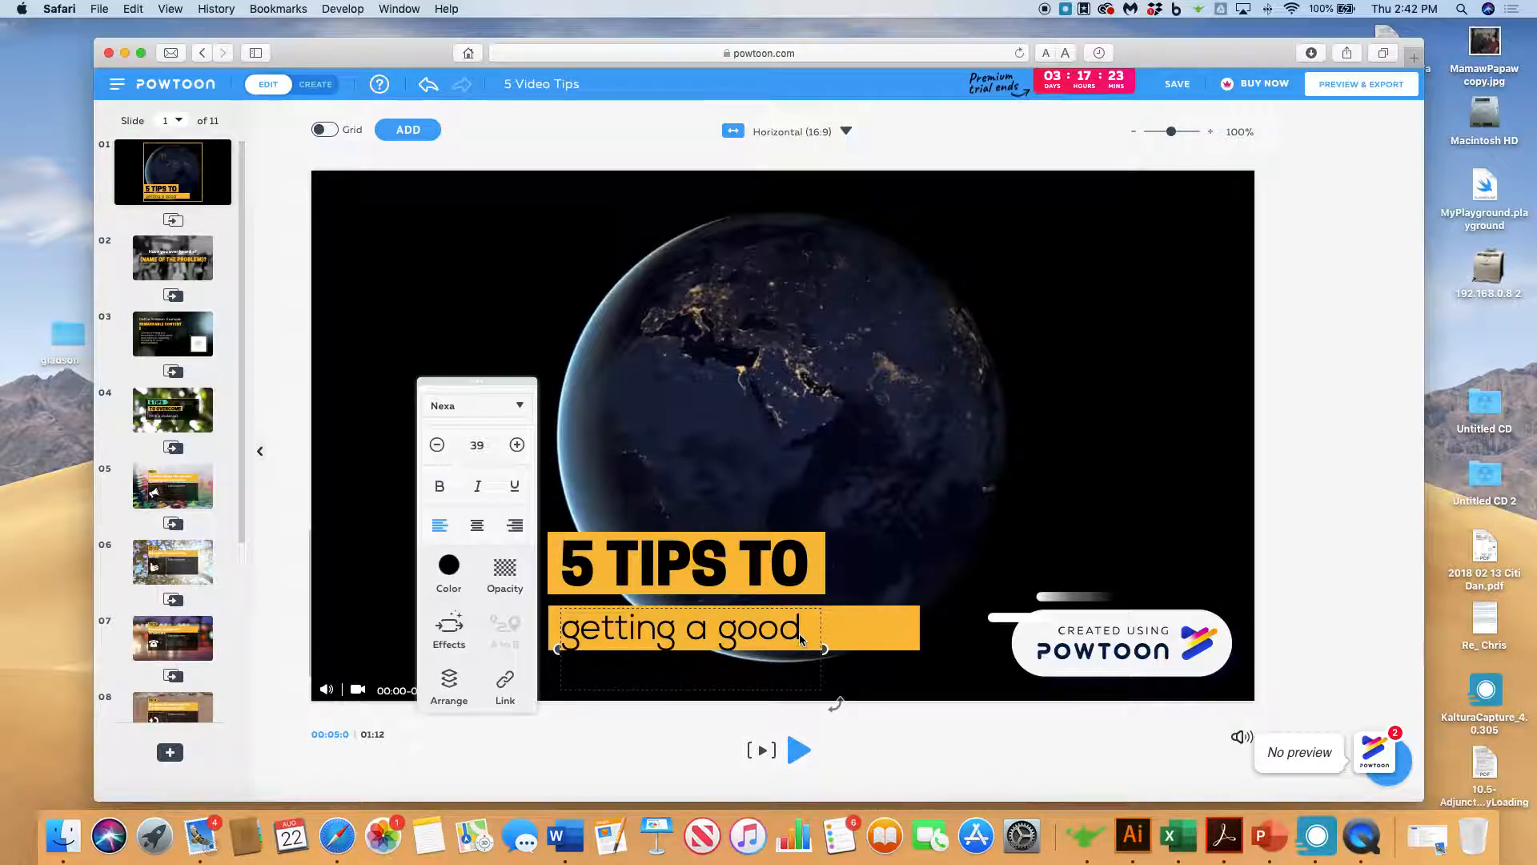
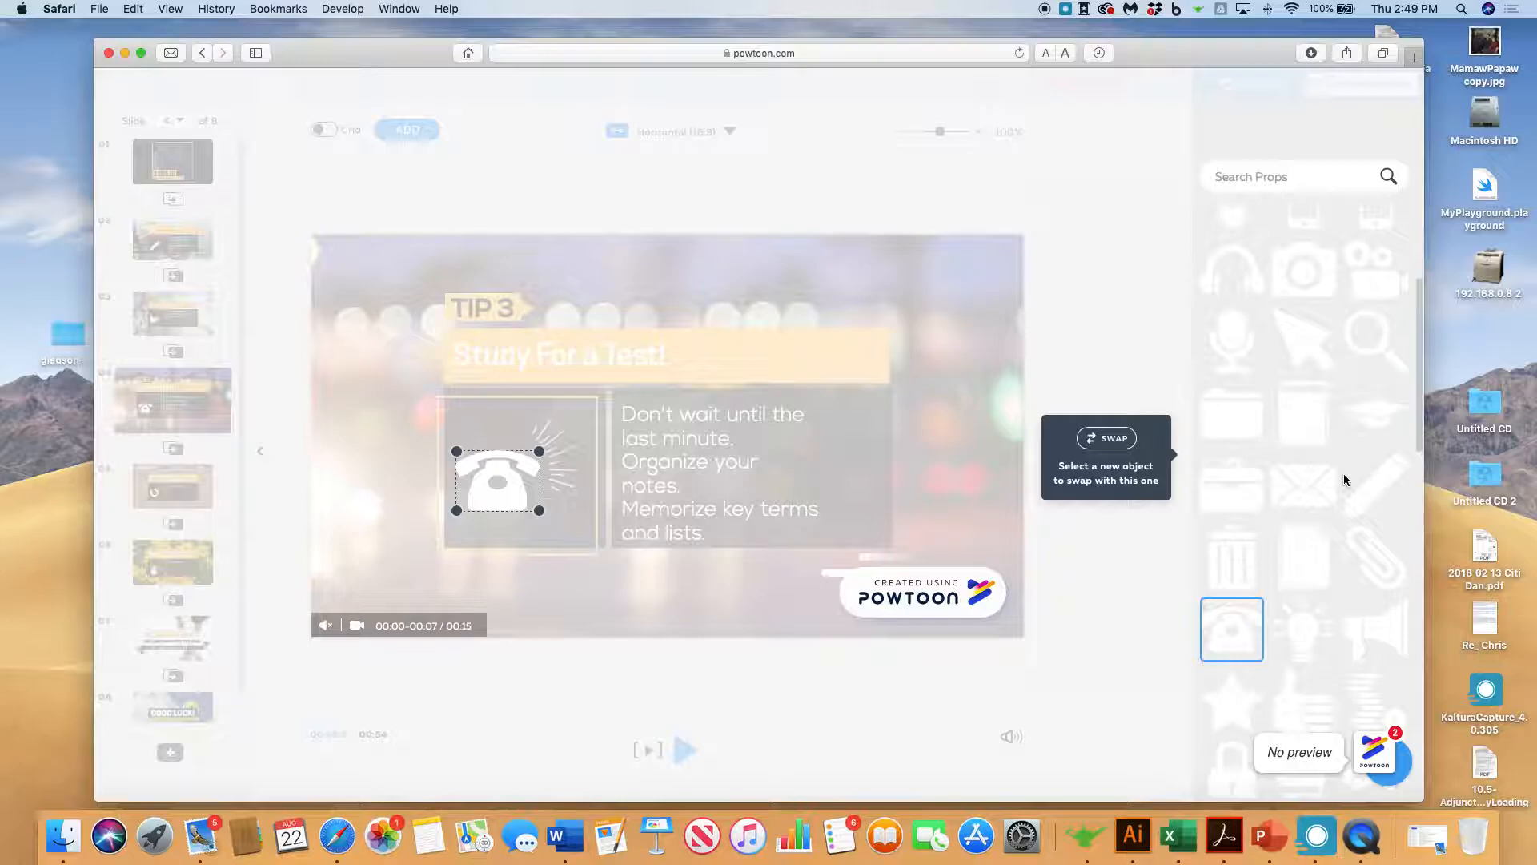
Examine the Basic – Free props and the other prop categories for a replacement for the telephone icon on slide 4.
{"action": "scroll", "coordinate": [1343, 474], "scroll_direction": "down", "scroll_amount": 10}
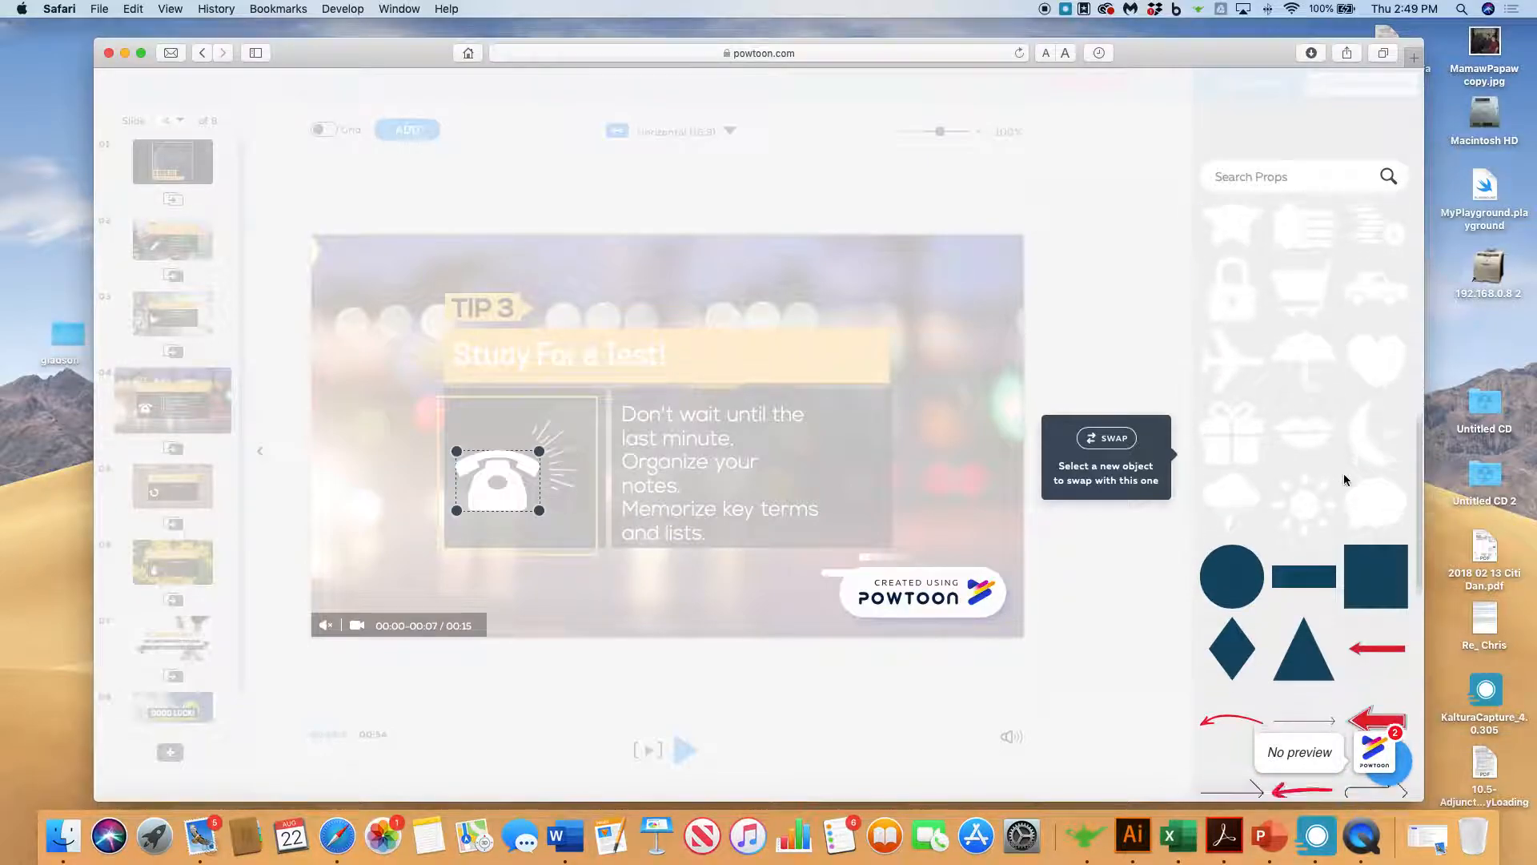
{"action": "scroll", "coordinate": [1344, 473], "scroll_direction": "down", "scroll_amount": 8}
{"action": "scroll", "coordinate": [1344, 473], "scroll_direction": "up", "scroll_amount": 10}
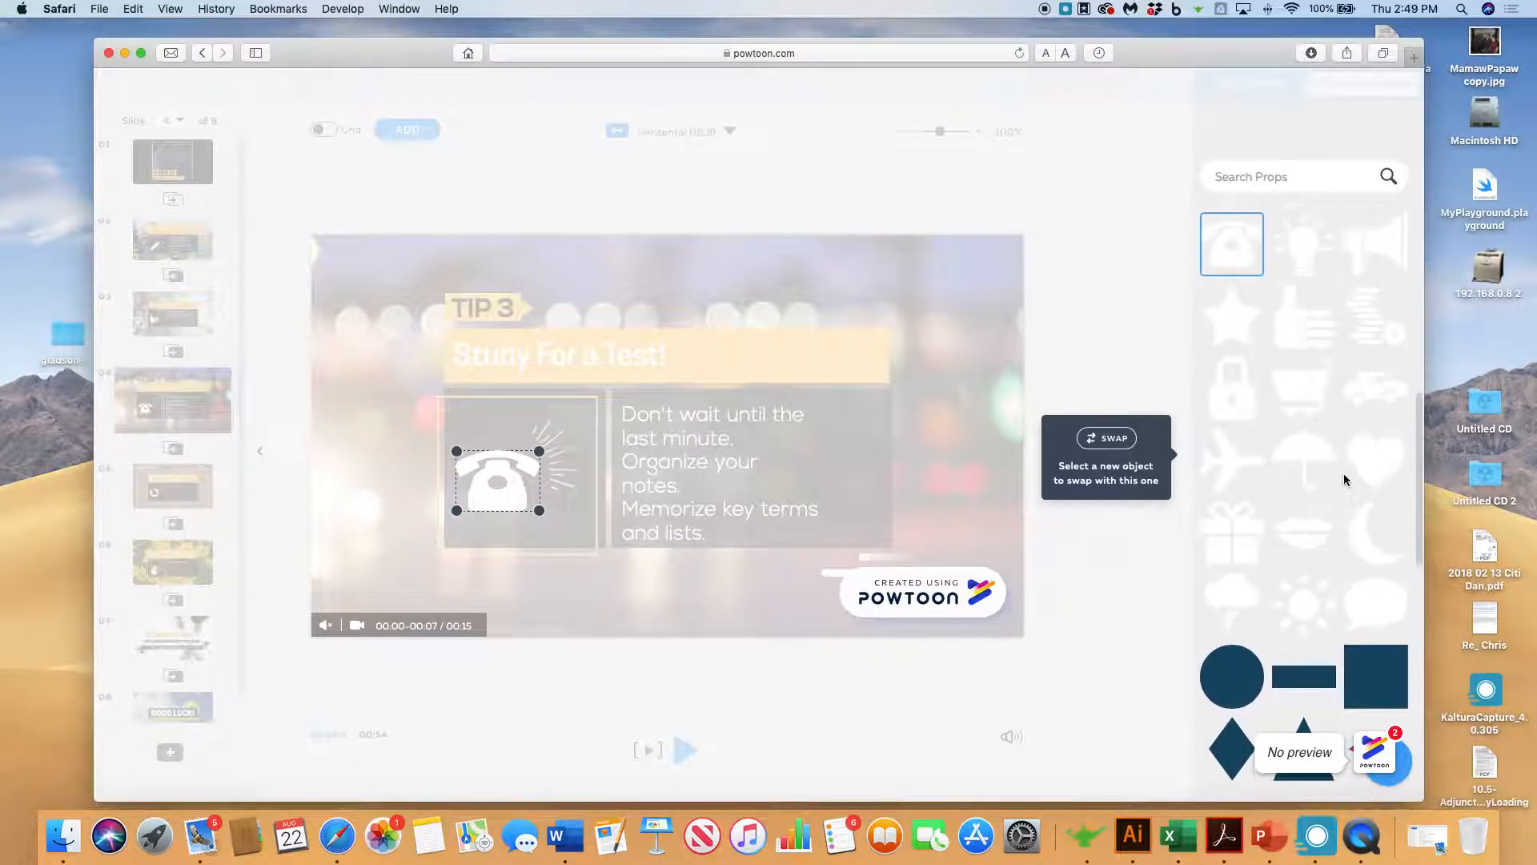
{"action": "scroll", "coordinate": [1343, 473], "scroll_direction": "up", "scroll_amount": 6}
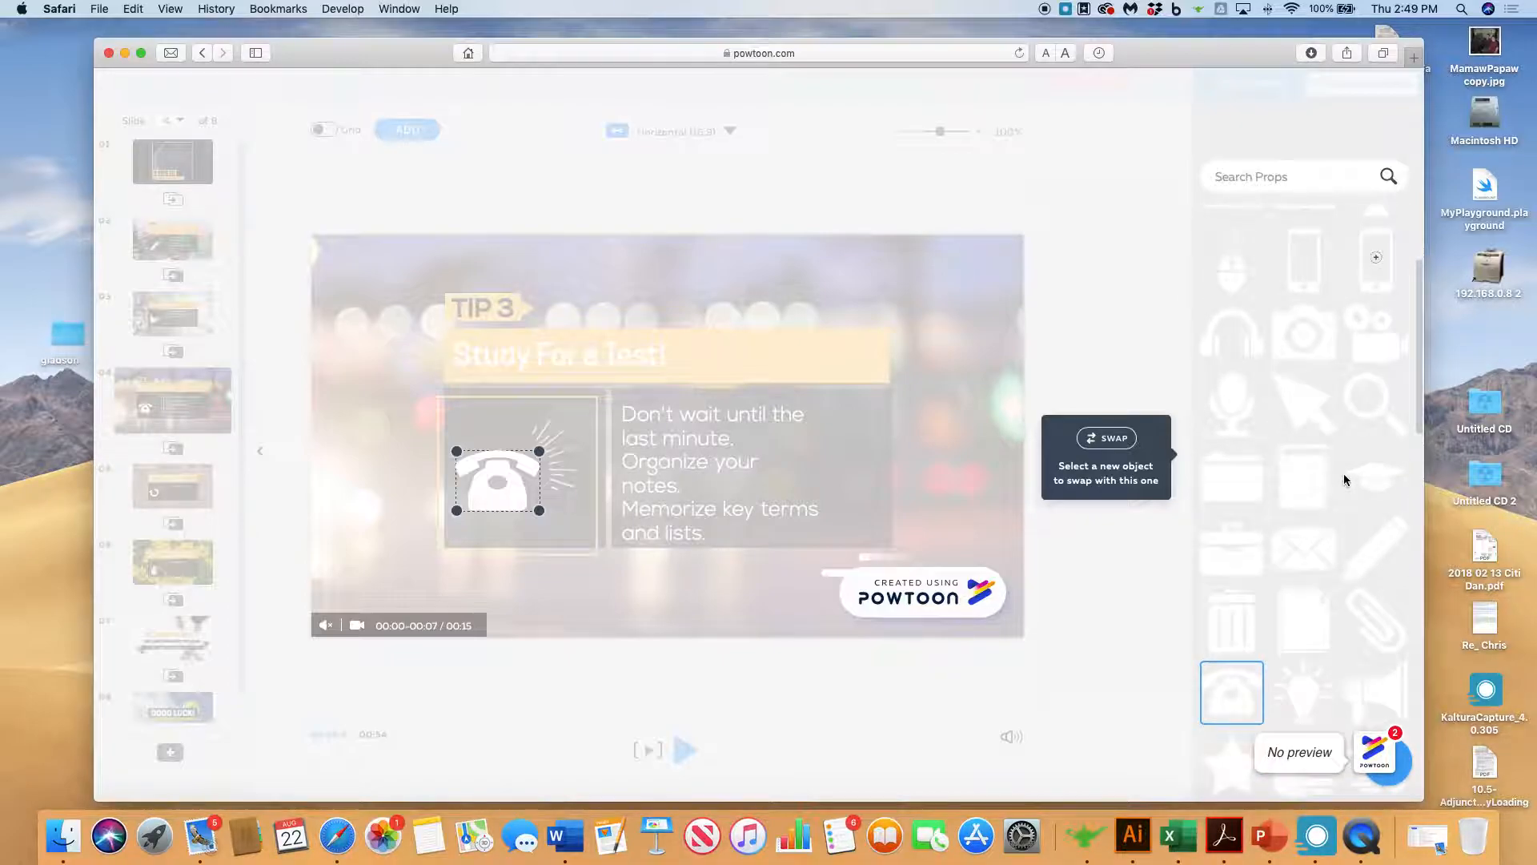
{"action": "scroll", "coordinate": [1344, 473], "scroll_direction": "up", "scroll_amount": 4}
{"action": "scroll", "coordinate": [1343, 474], "scroll_direction": "down", "scroll_amount": 8}
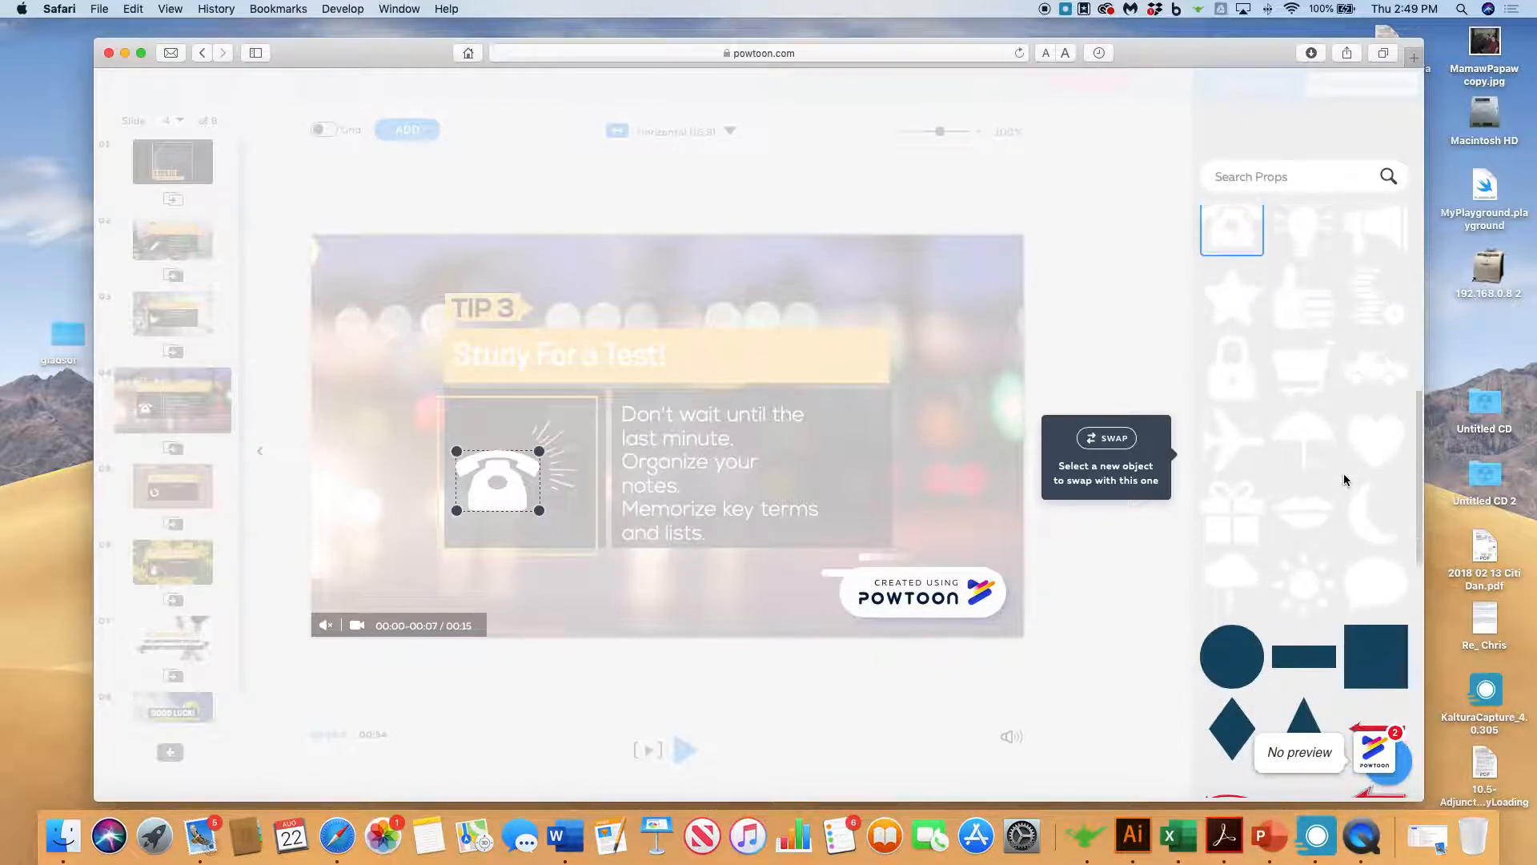
{"action": "scroll", "coordinate": [1345, 479], "scroll_direction": "down", "scroll_amount": 10}
{"action": "scroll", "coordinate": [1345, 479], "scroll_direction": "up", "scroll_amount": 3}
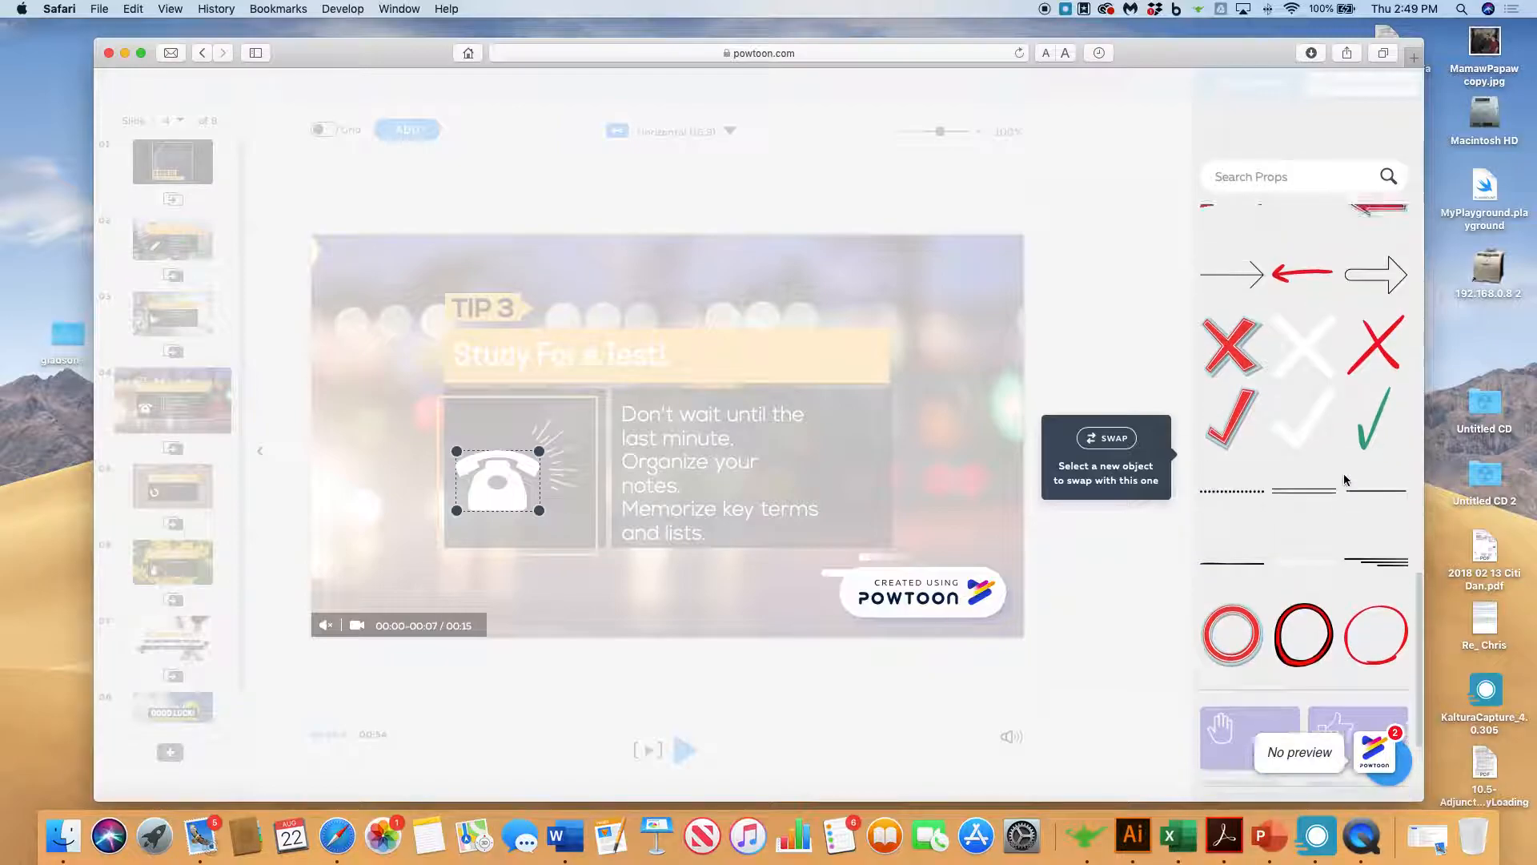
{"action": "scroll", "coordinate": [1344, 480], "scroll_direction": "up", "scroll_amount": 10}
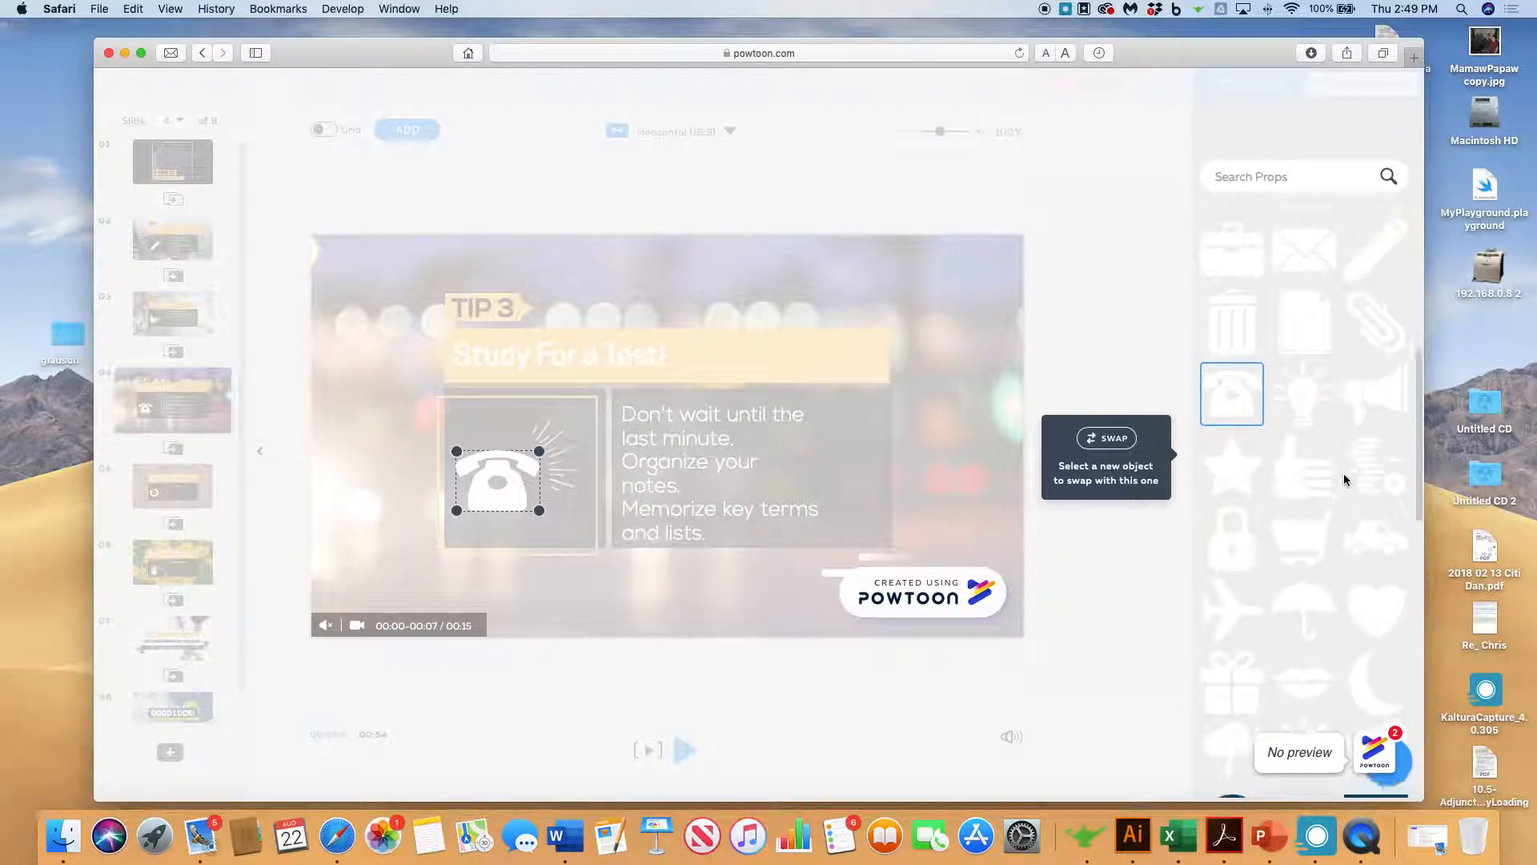
{"action": "scroll", "coordinate": [1345, 479], "scroll_direction": "up", "scroll_amount": 8}
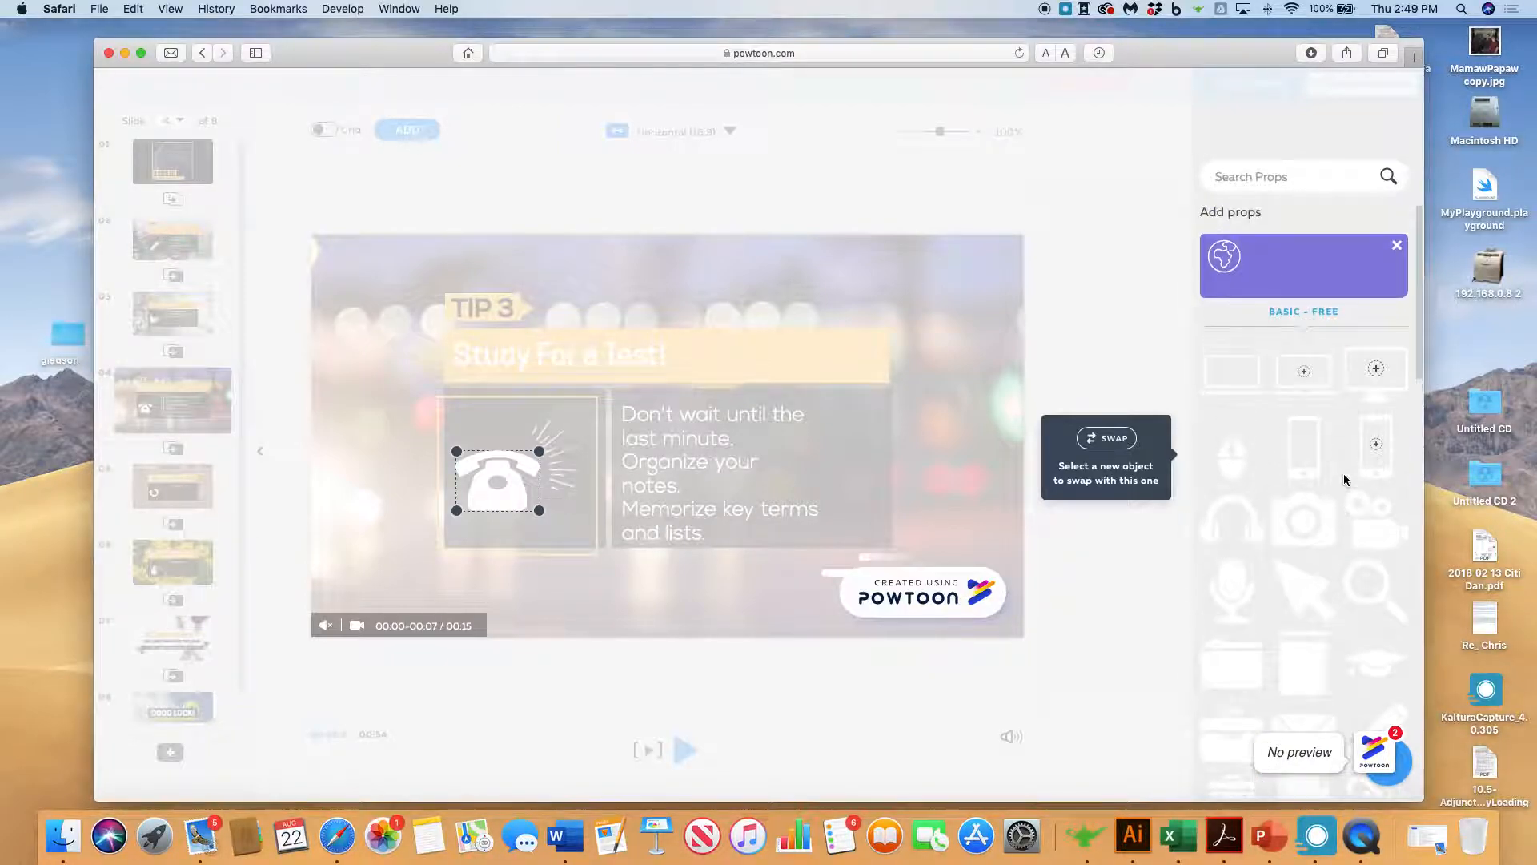
{"action": "scroll", "coordinate": [1334, 384], "scroll_direction": "down", "scroll_amount": 2}
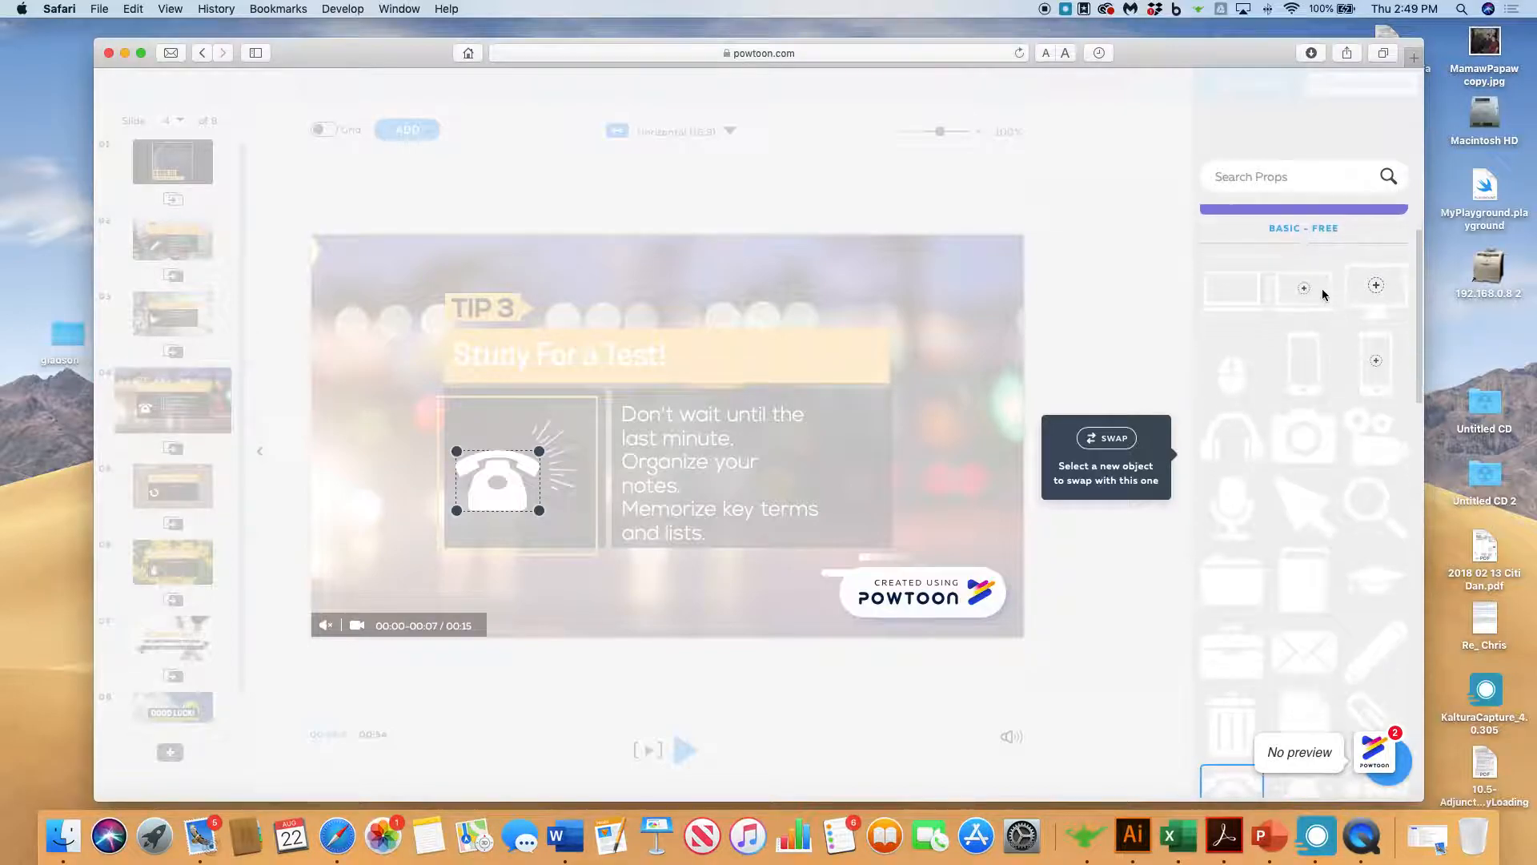
{"action": "scroll", "coordinate": [1323, 295], "scroll_direction": "up", "scroll_amount": 2}
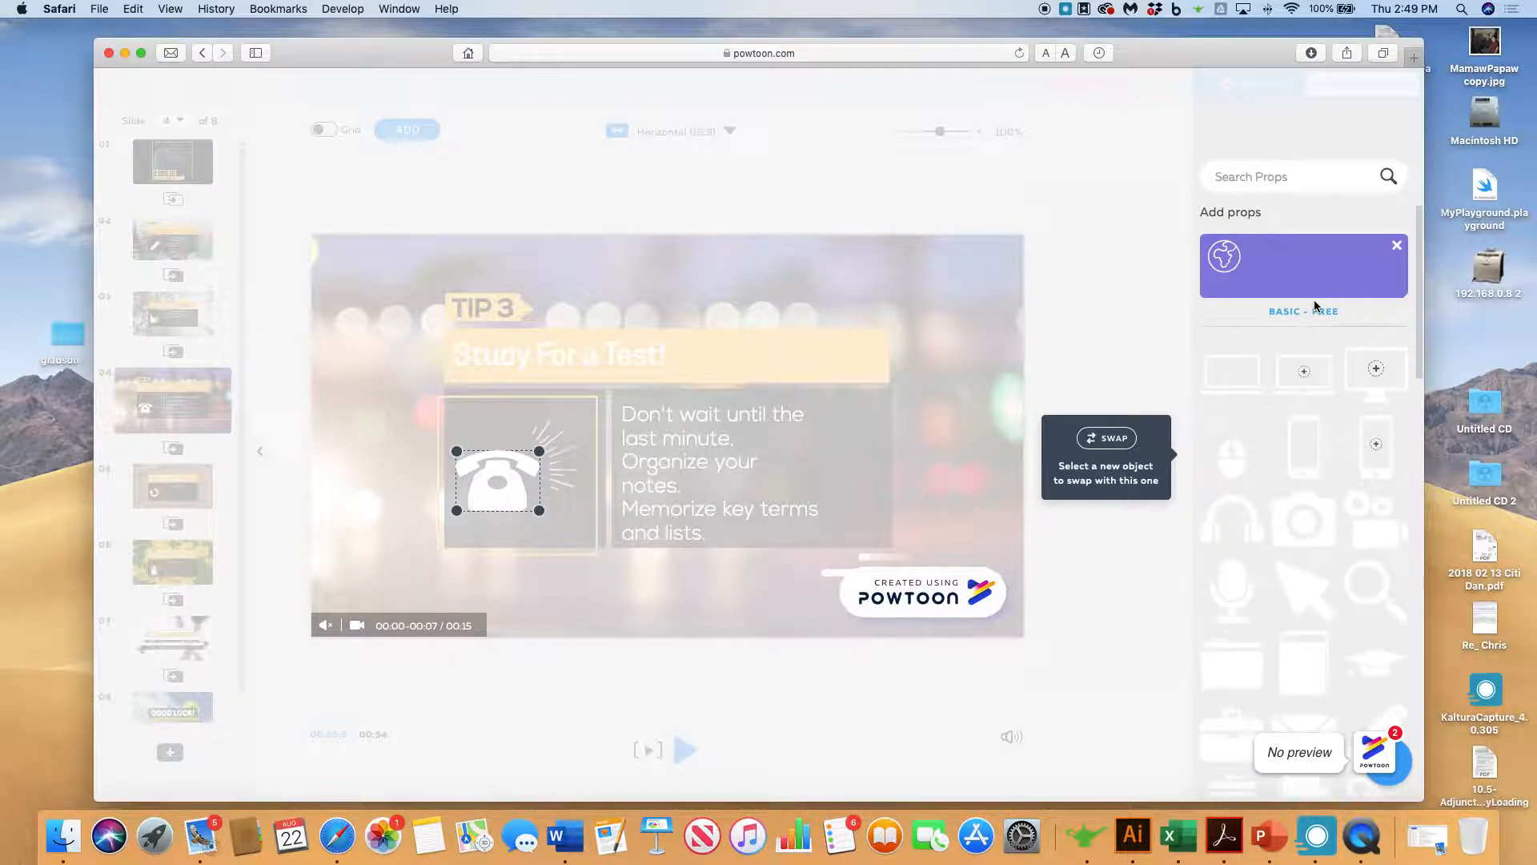
{"action": "left_click", "coordinate": [1316, 306]}
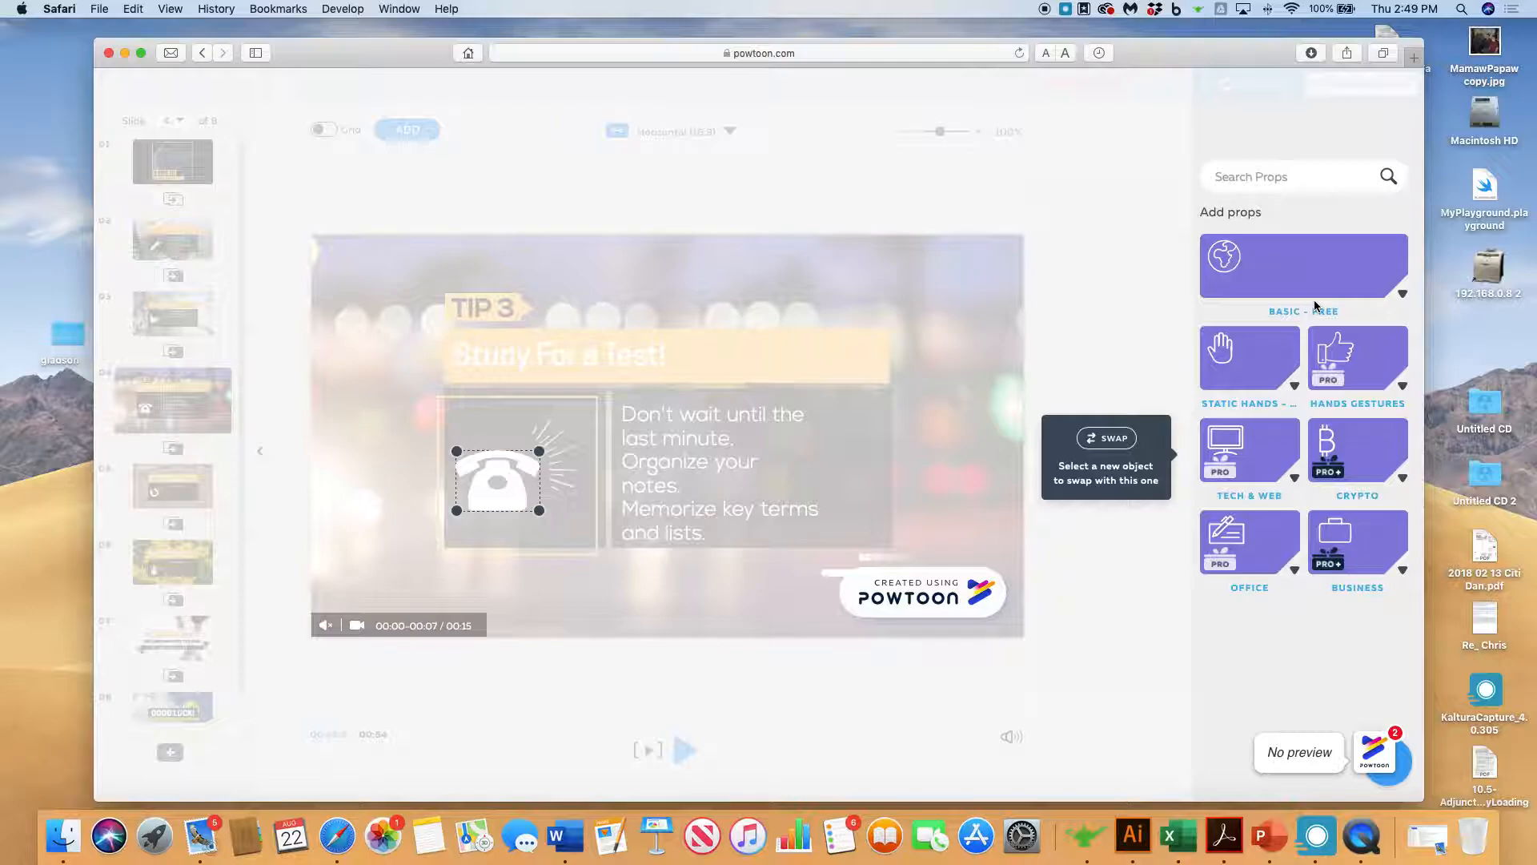
{"action": "left_click", "coordinate": [1316, 306]}
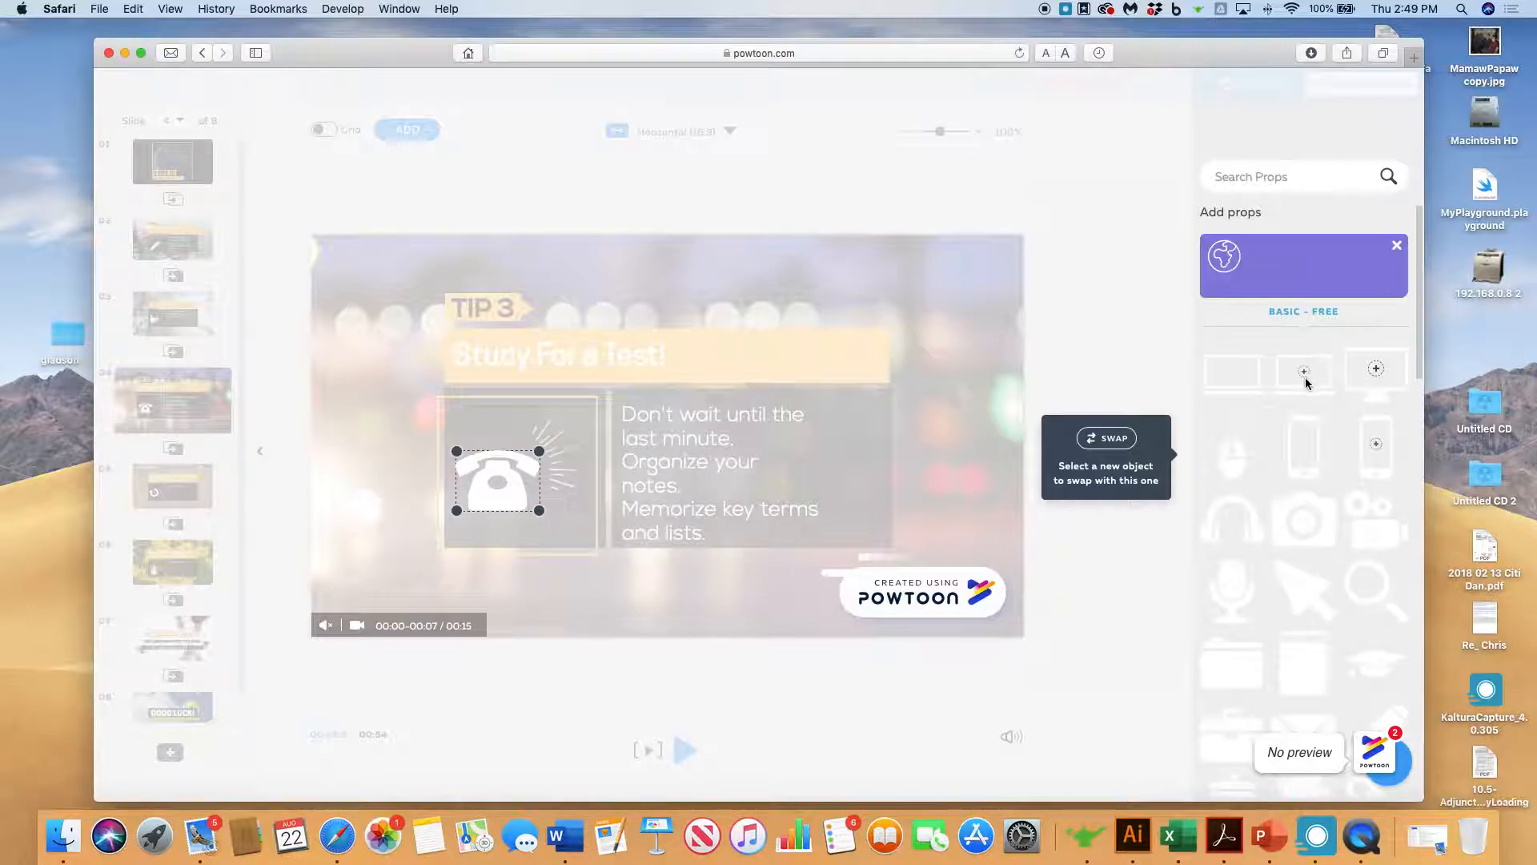
Swap the telephone icon on the Tip 3 slide for the red outlined check mark from the Basic – Free props.
{"action": "scroll", "coordinate": [1305, 388], "scroll_direction": "down", "scroll_amount": 5}
{"action": "scroll", "coordinate": [1305, 388], "scroll_direction": "down", "scroll_amount": 4}
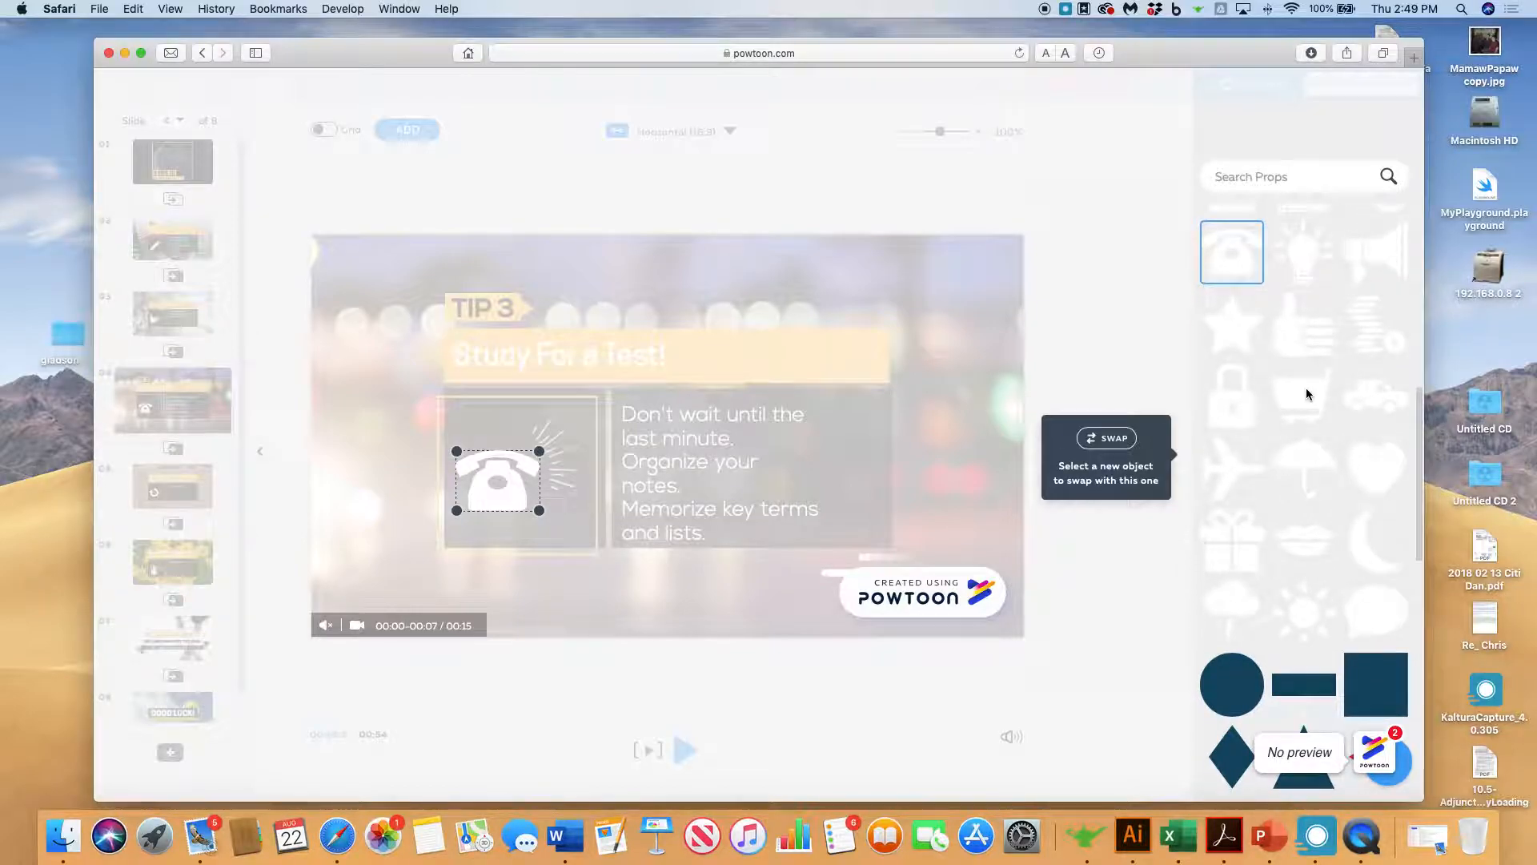
{"action": "scroll", "coordinate": [1306, 388], "scroll_direction": "down", "scroll_amount": 3}
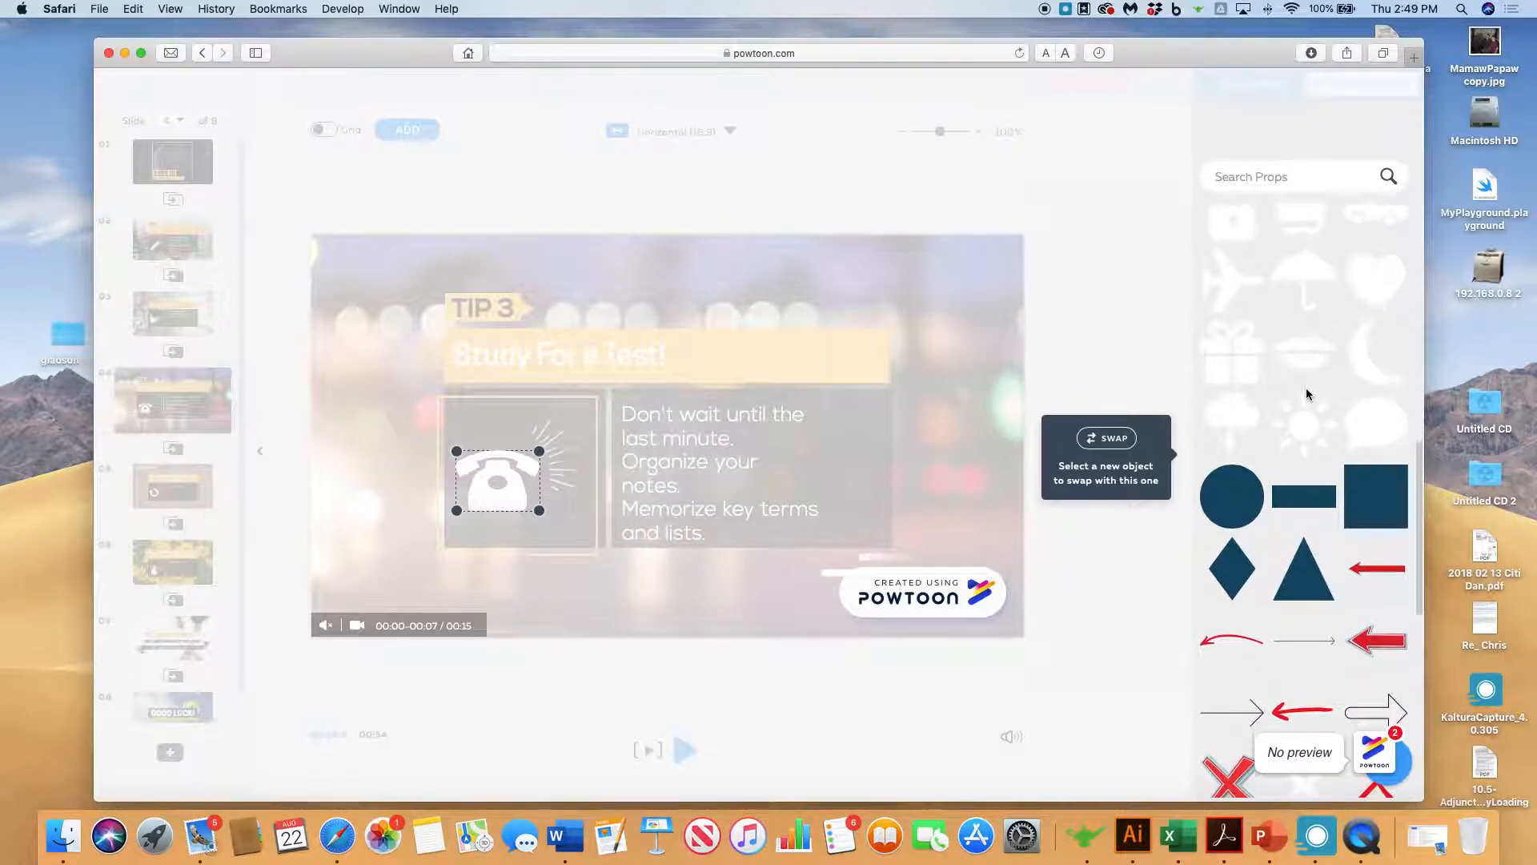
{"action": "scroll", "coordinate": [1305, 388], "scroll_direction": "down", "scroll_amount": 8}
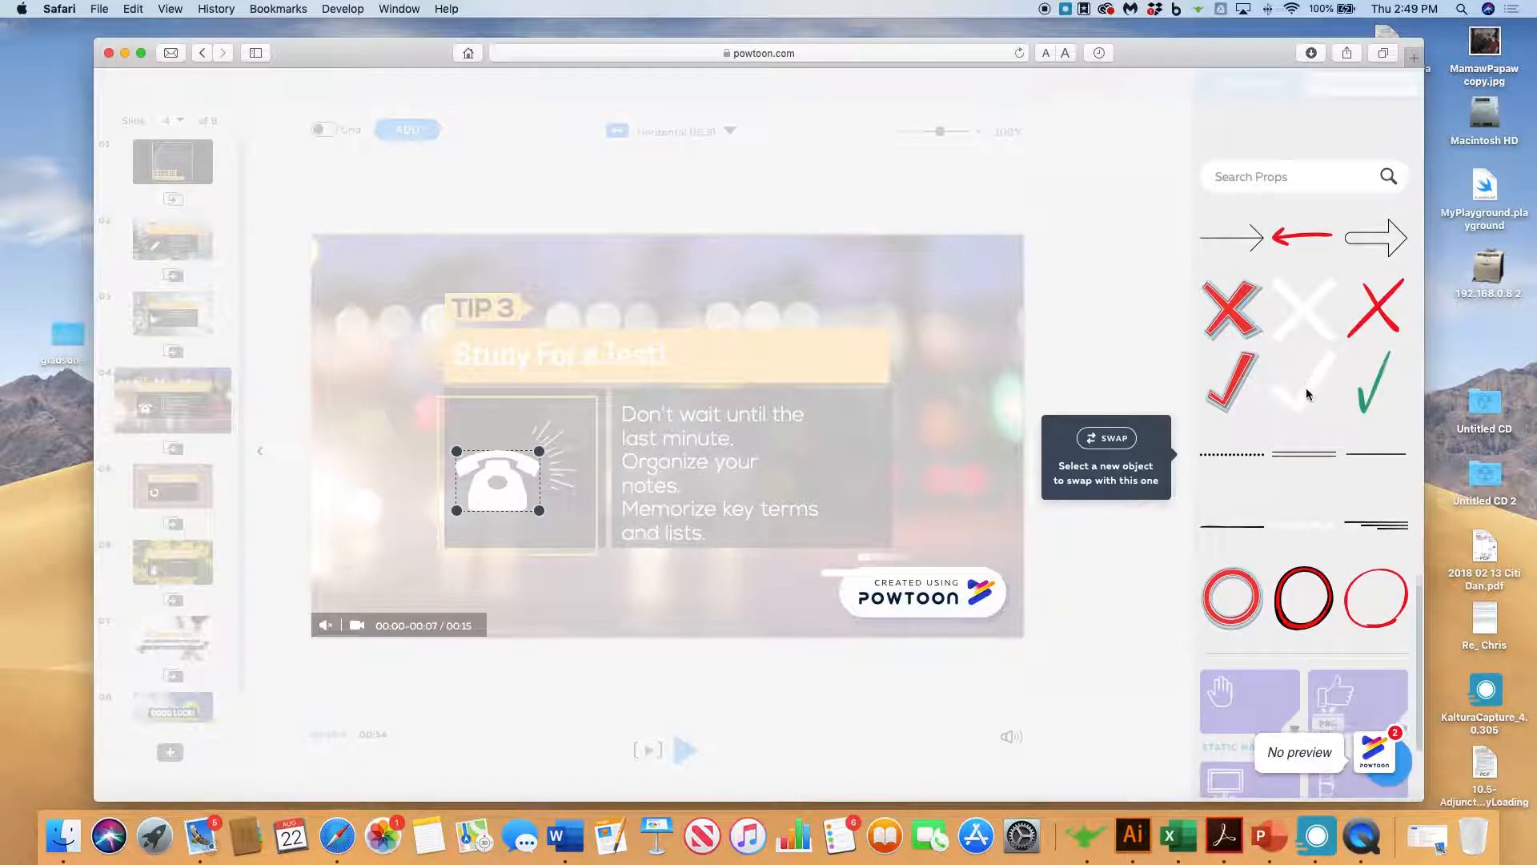
{"action": "left_click", "coordinate": [1229, 377]}
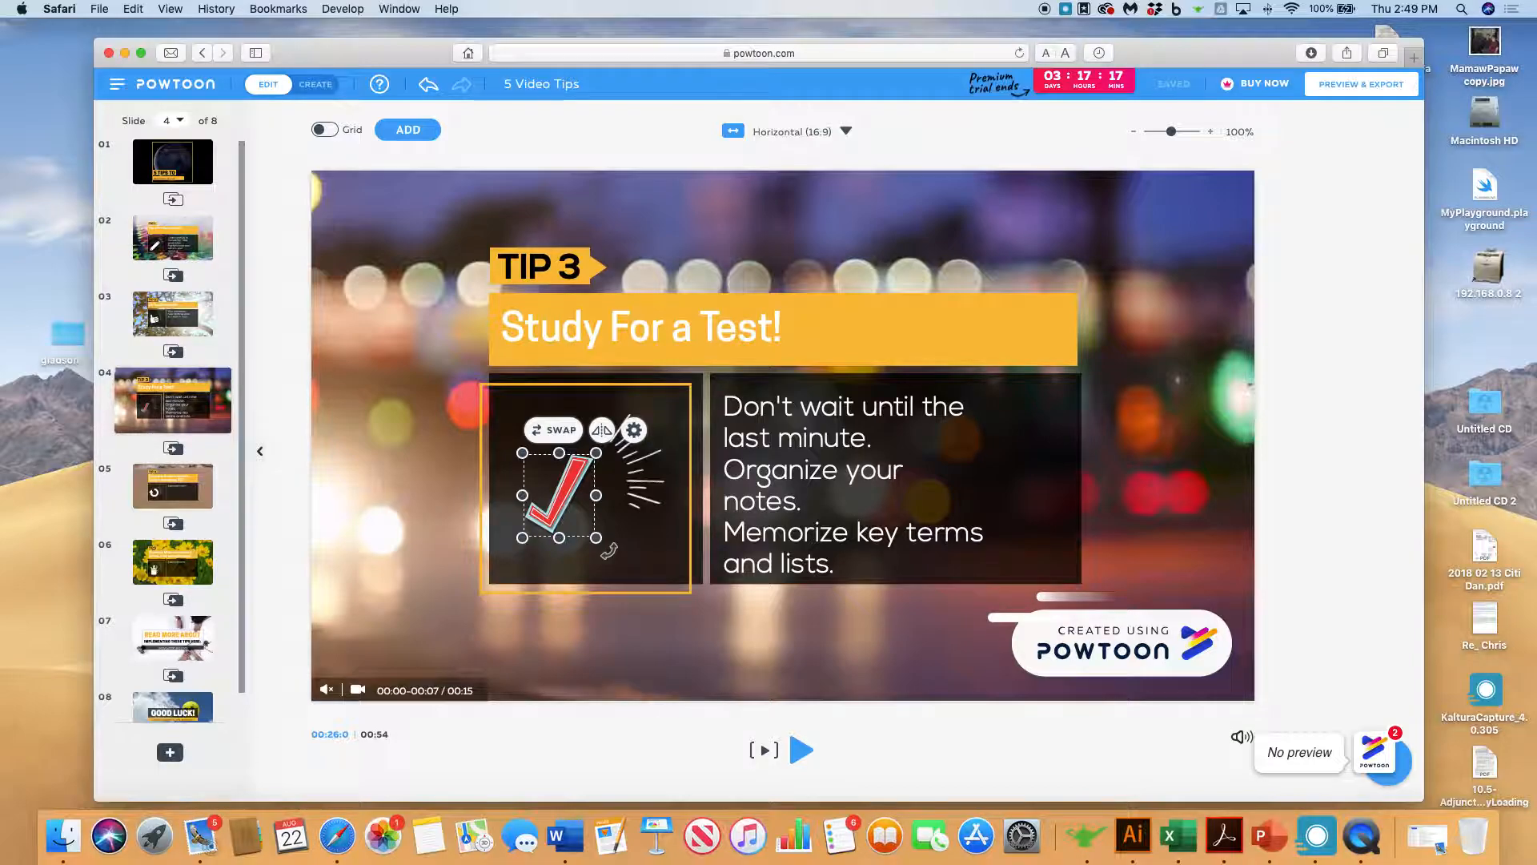
{"action": "left_click", "coordinate": [614, 140]}
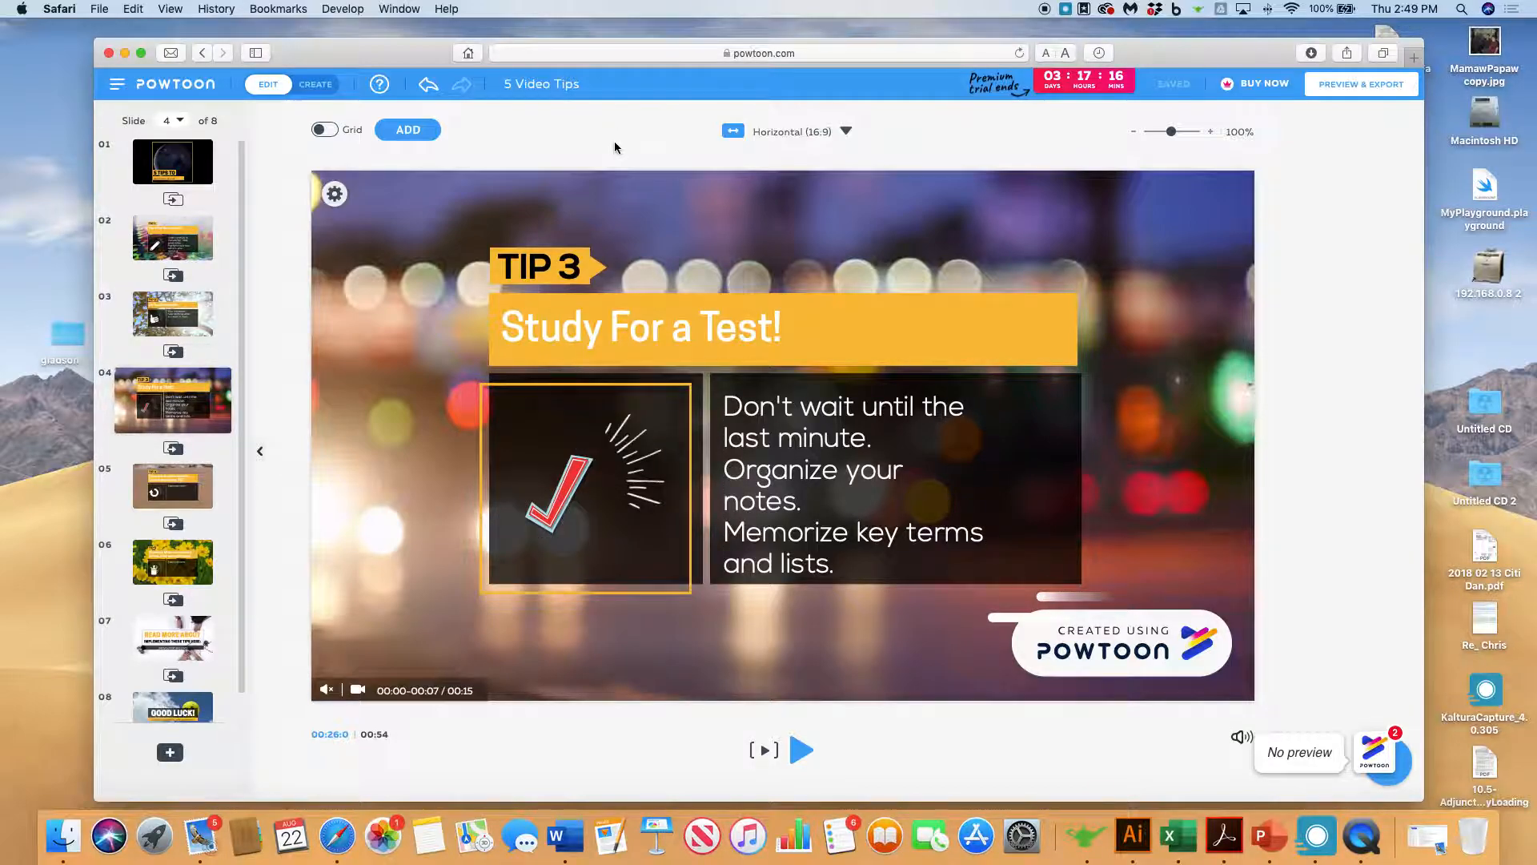
Enlarge the red check mark and tilt it slightly clockwise, placing it close to the burst lines in the Tip 3 frame.
{"action": "left_click", "coordinate": [568, 501]}
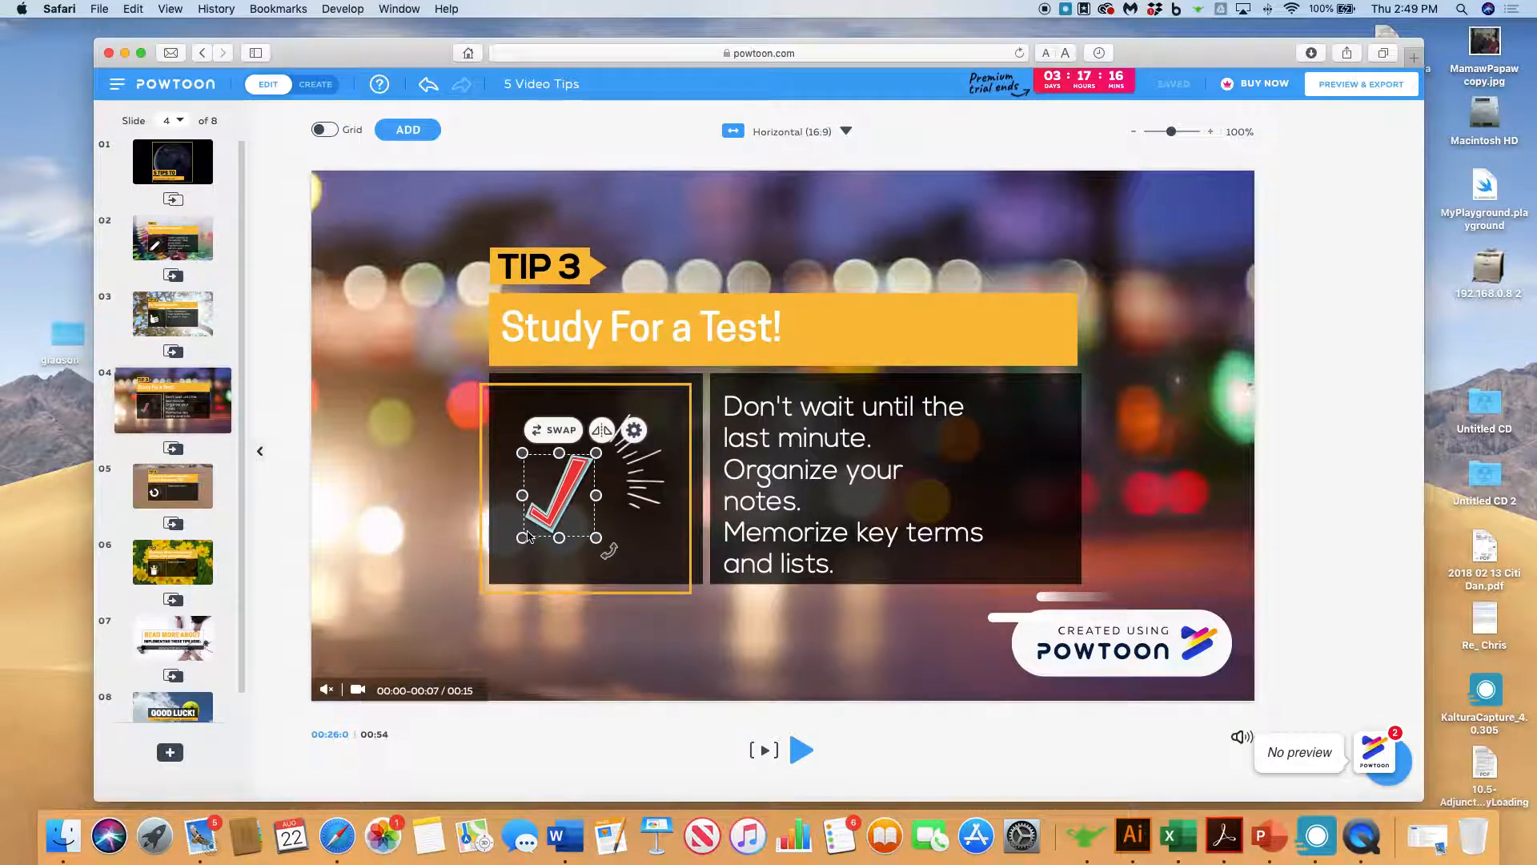
{"action": "left_click_drag", "start_coordinate": [522, 539], "coordinate": [502, 564]}
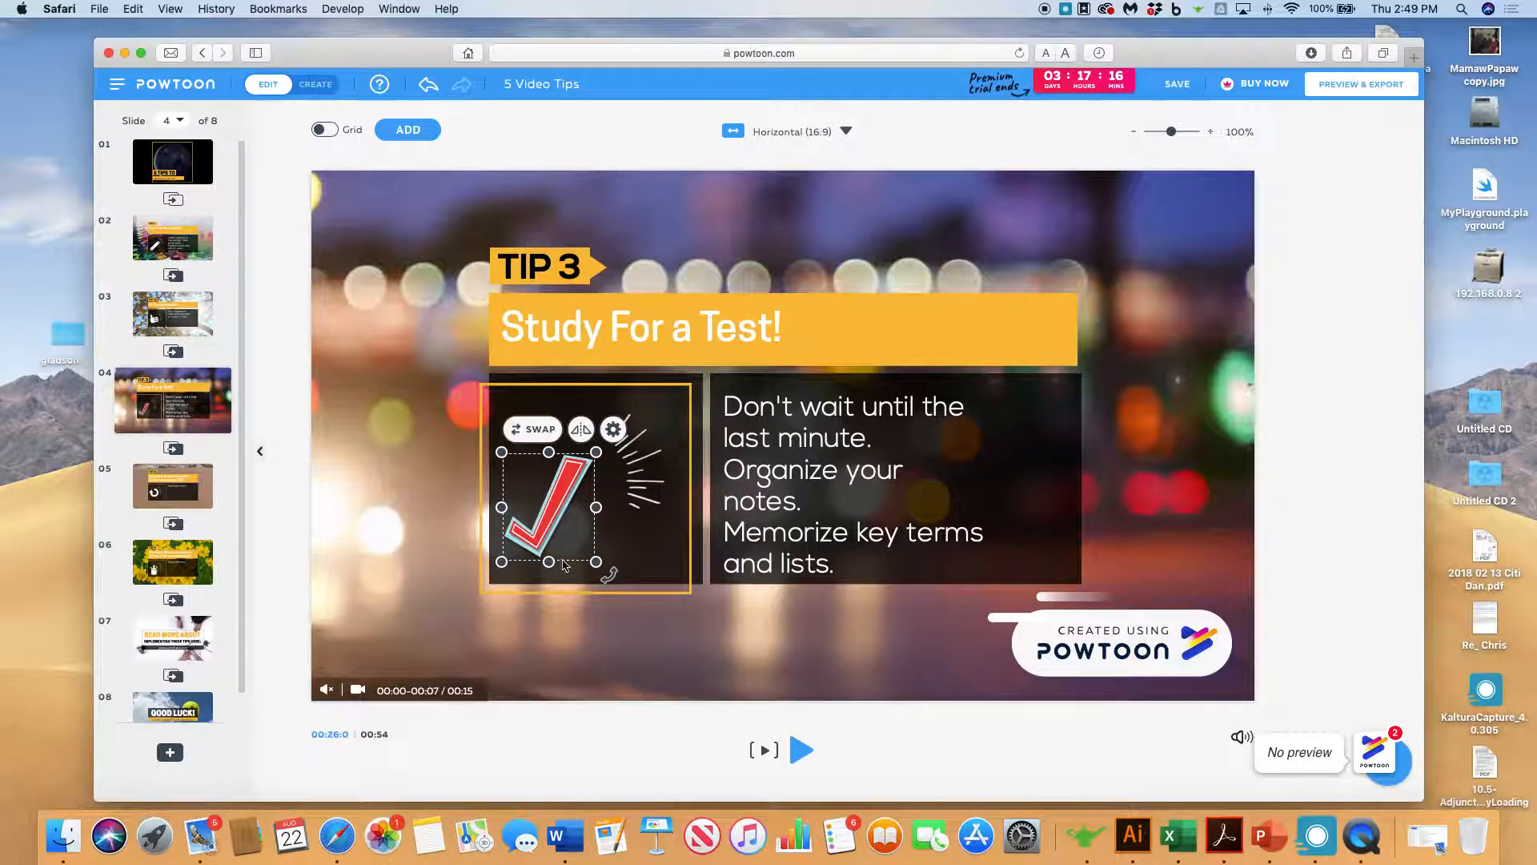
{"action": "left_click_drag", "start_coordinate": [609, 575], "coordinate": [593, 587]}
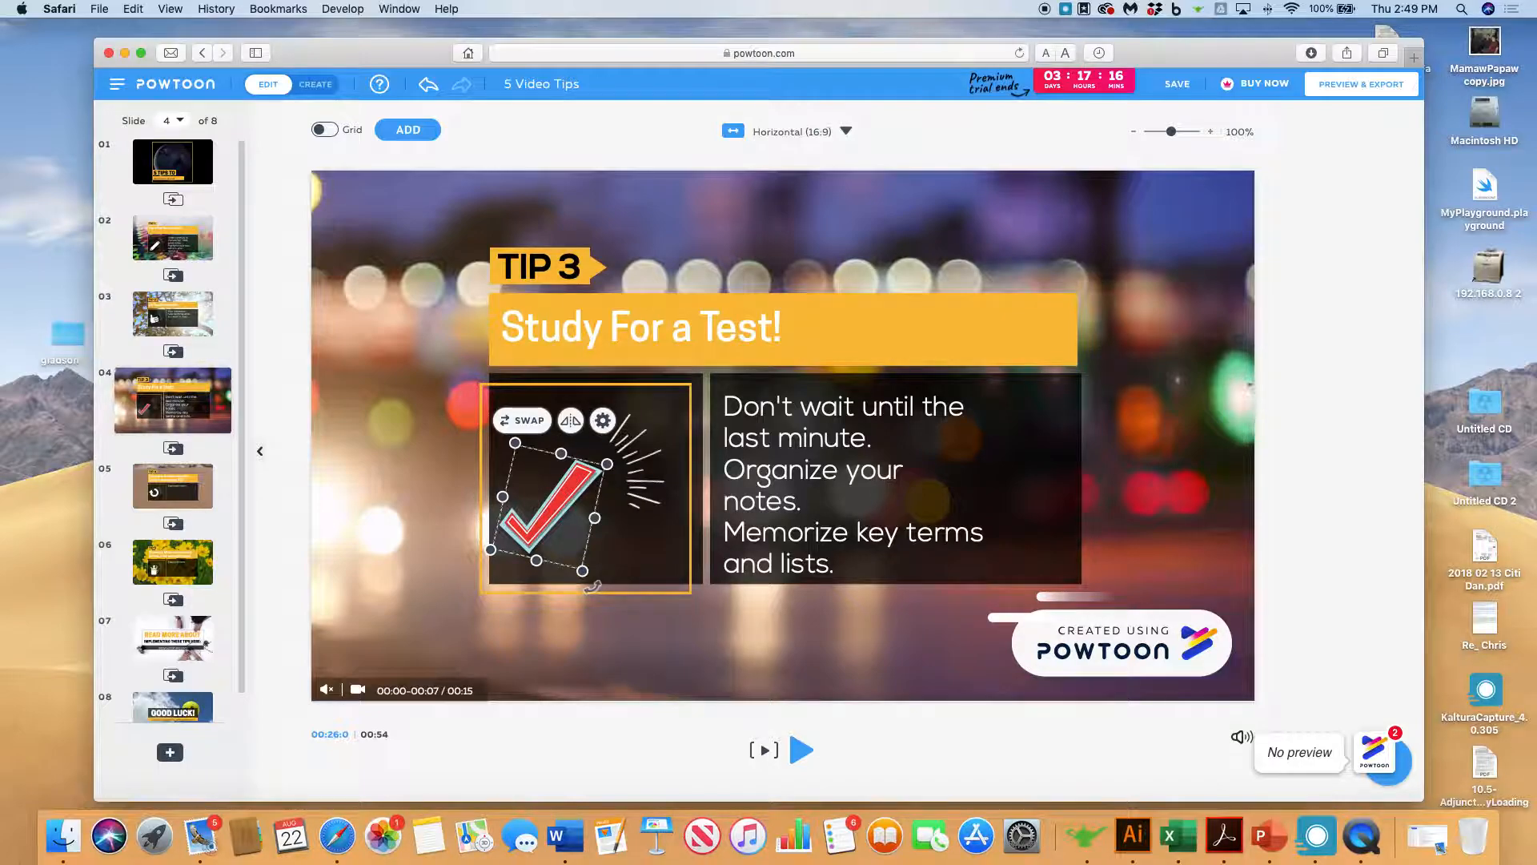
{"action": "left_click", "coordinate": [592, 603]}
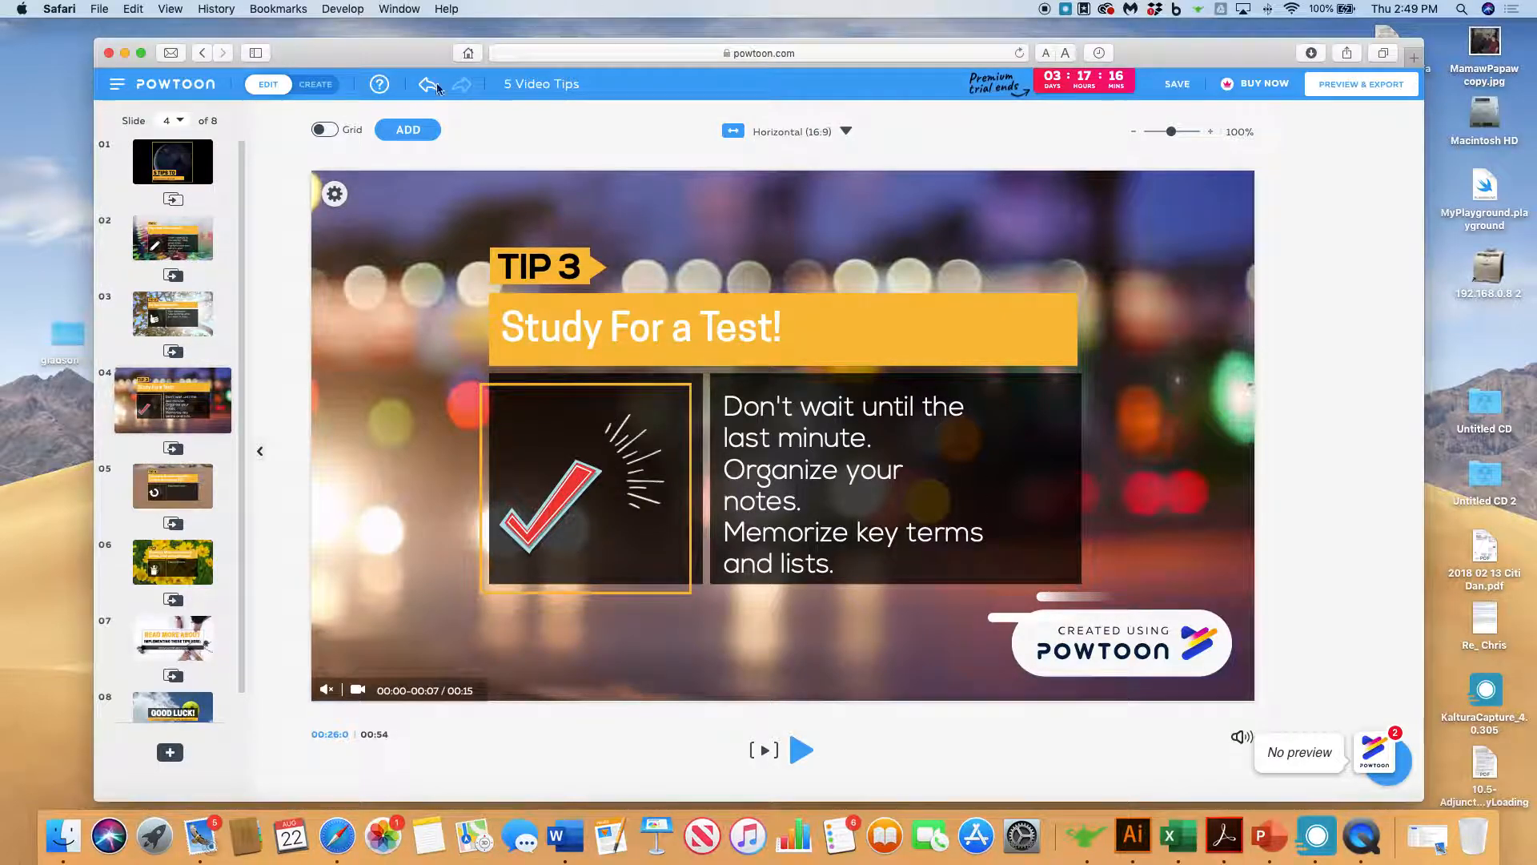
{"action": "left_click_drag", "start_coordinate": [554, 513], "coordinate": [572, 508]}
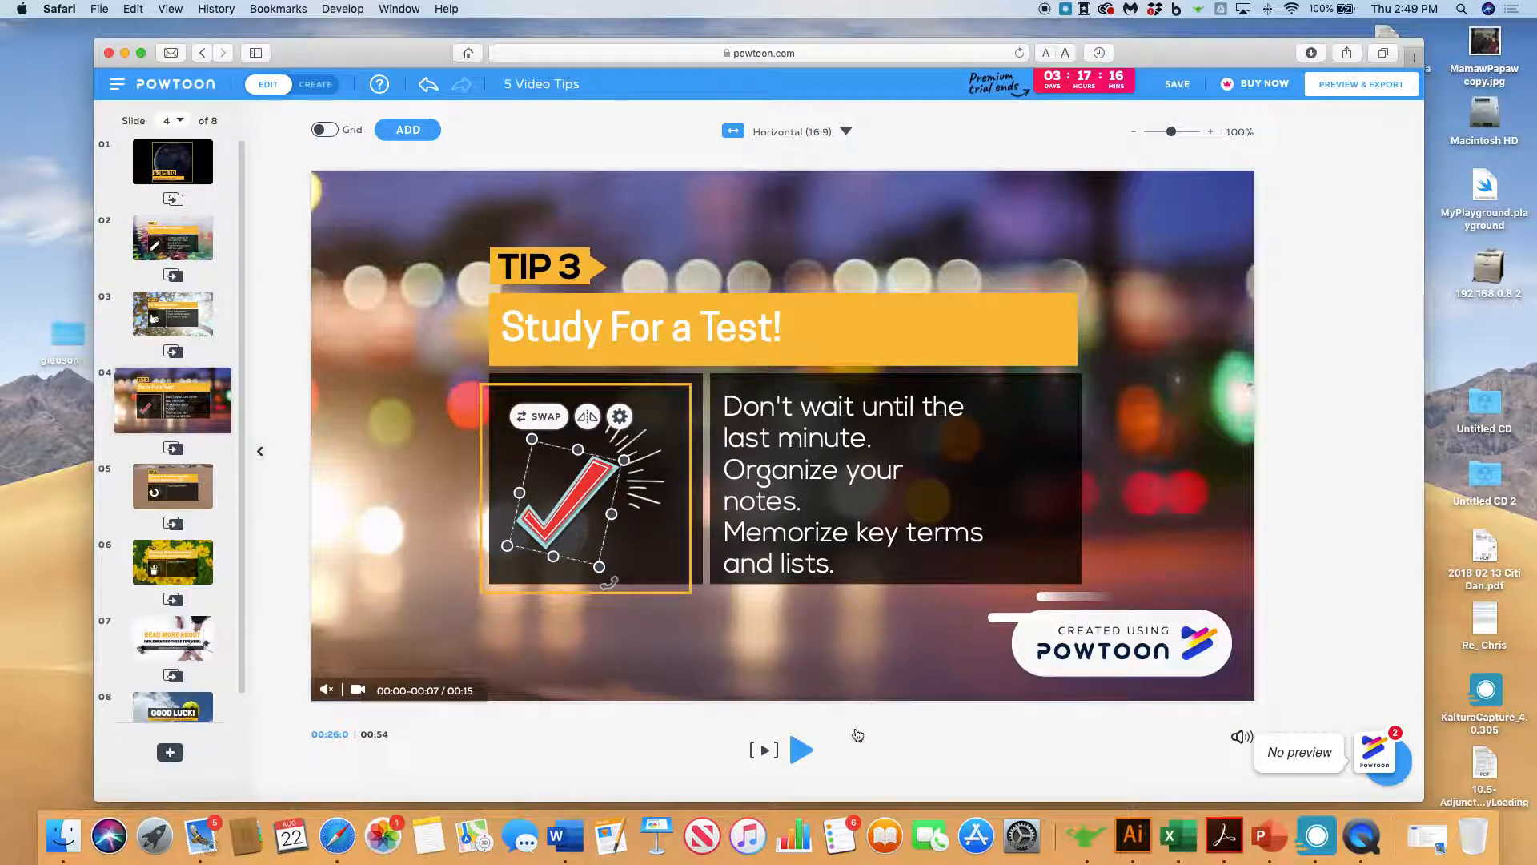
{"action": "left_click", "coordinate": [873, 751]}
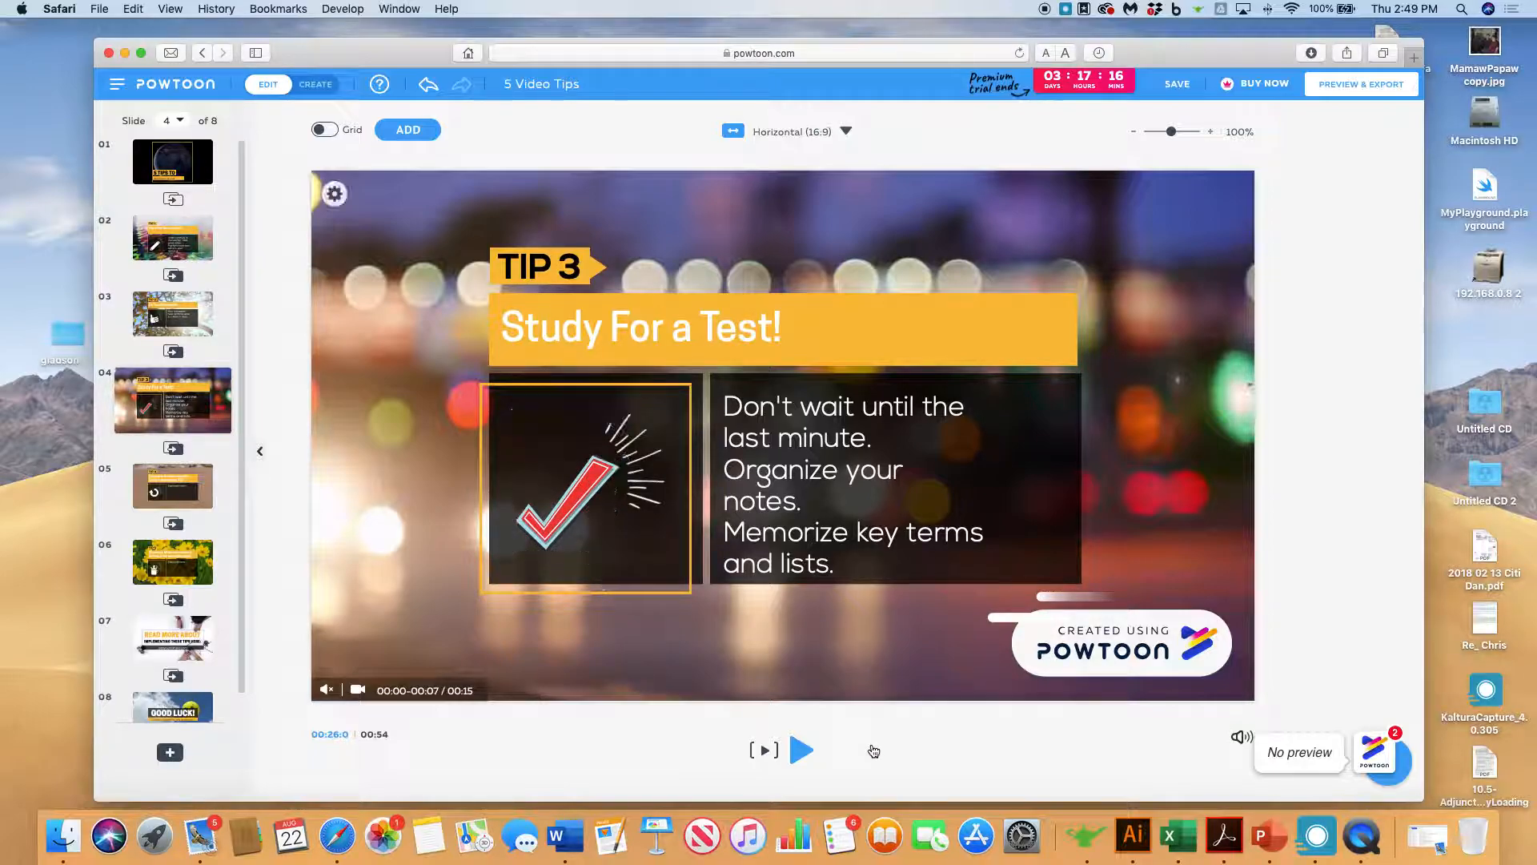
Give the body text on the Tip 3 slide the word-by-word Scale enter effect.
{"action": "left_click", "coordinate": [795, 475]}
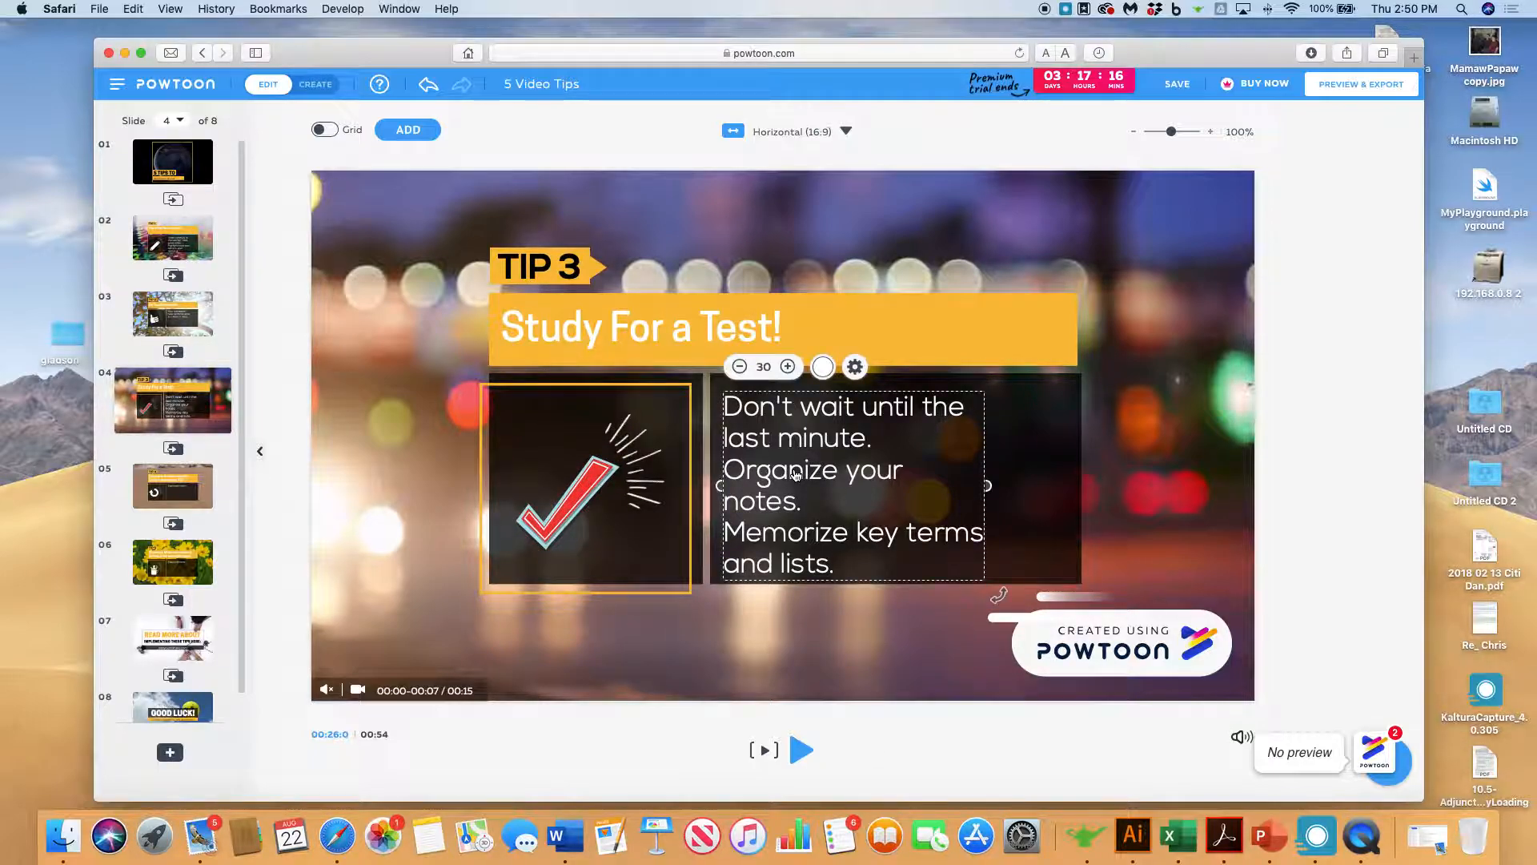
{"action": "left_click", "coordinate": [858, 368]}
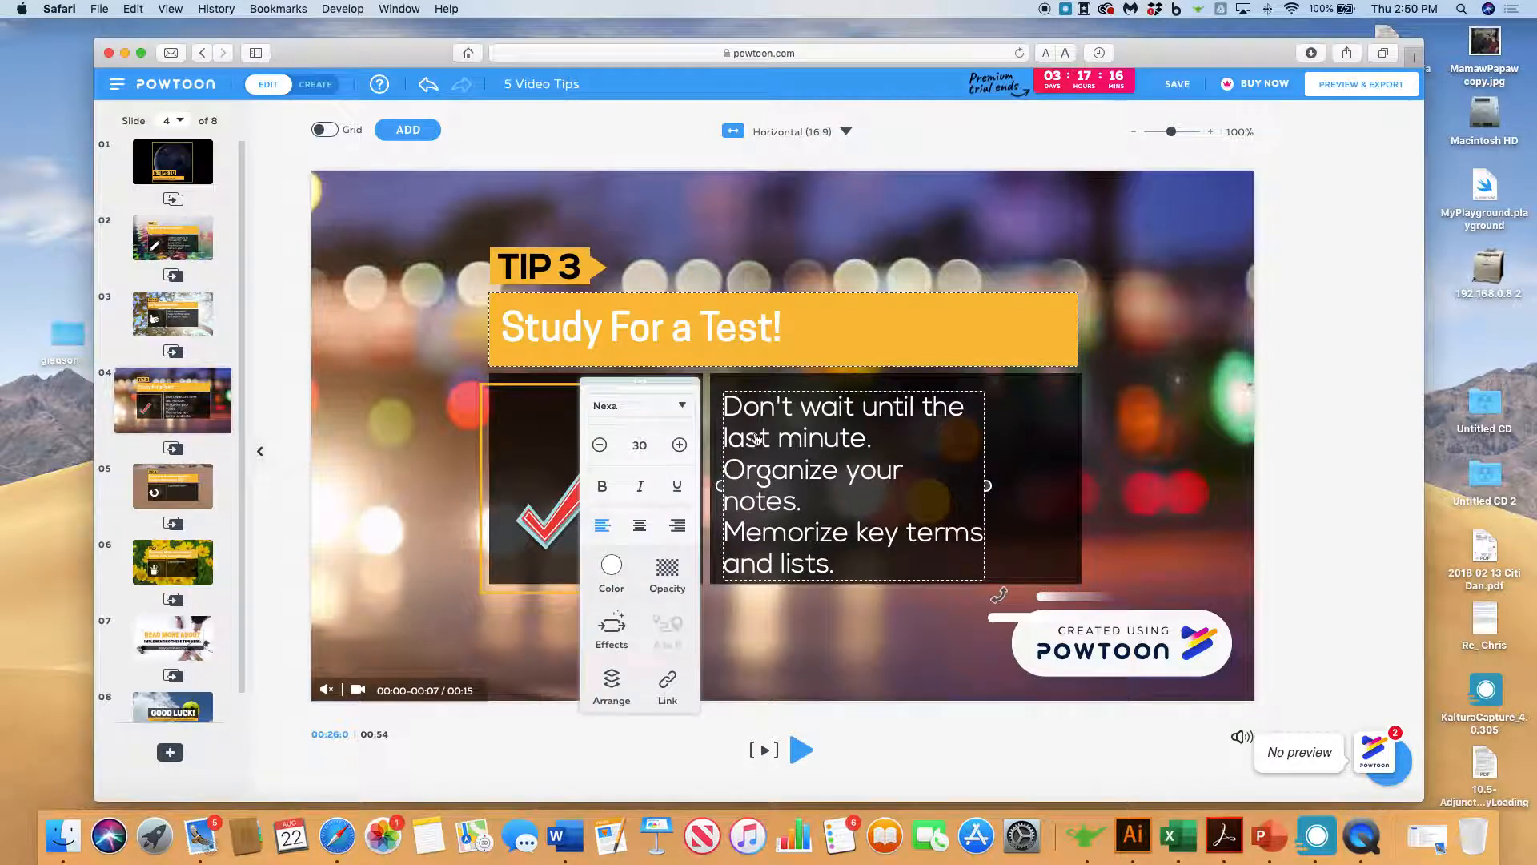
{"action": "left_click", "coordinate": [612, 631]}
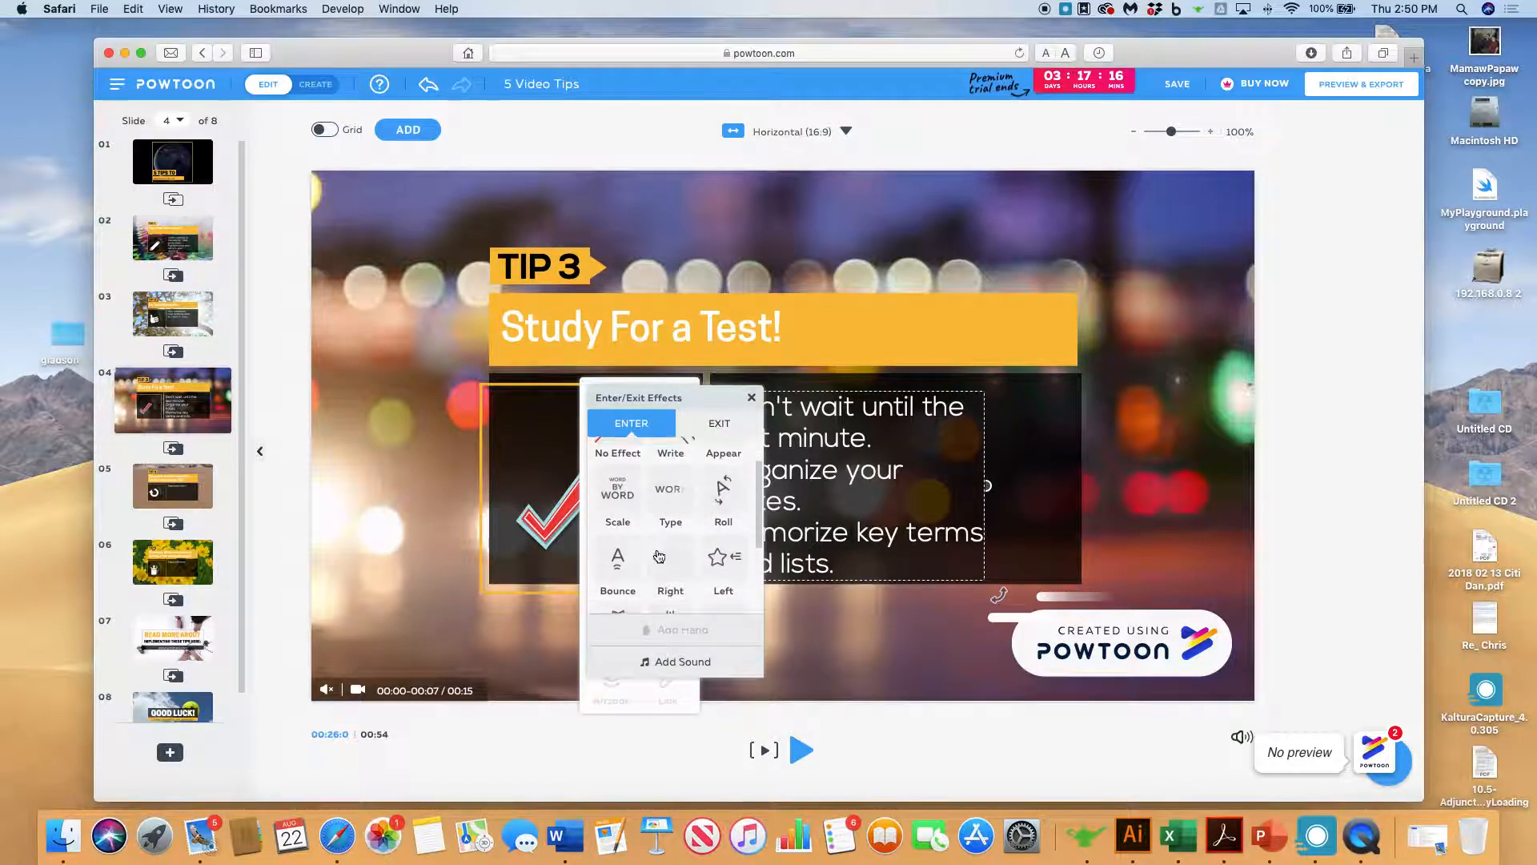
{"action": "scroll", "coordinate": [659, 556], "scroll_direction": "up", "scroll_amount": 3}
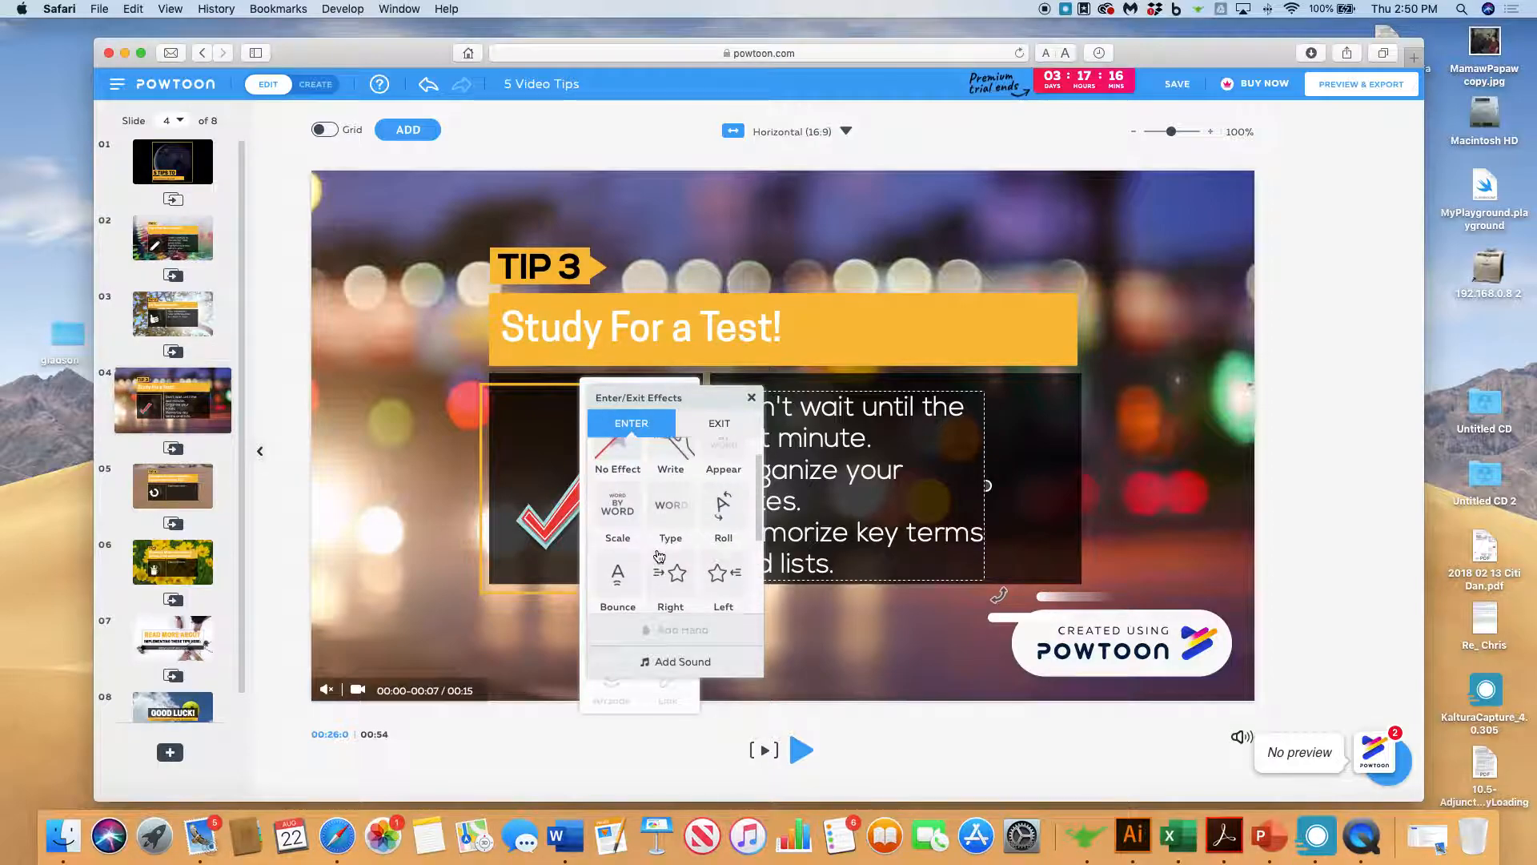
{"action": "scroll", "coordinate": [652, 553], "scroll_direction": "up", "scroll_amount": 1}
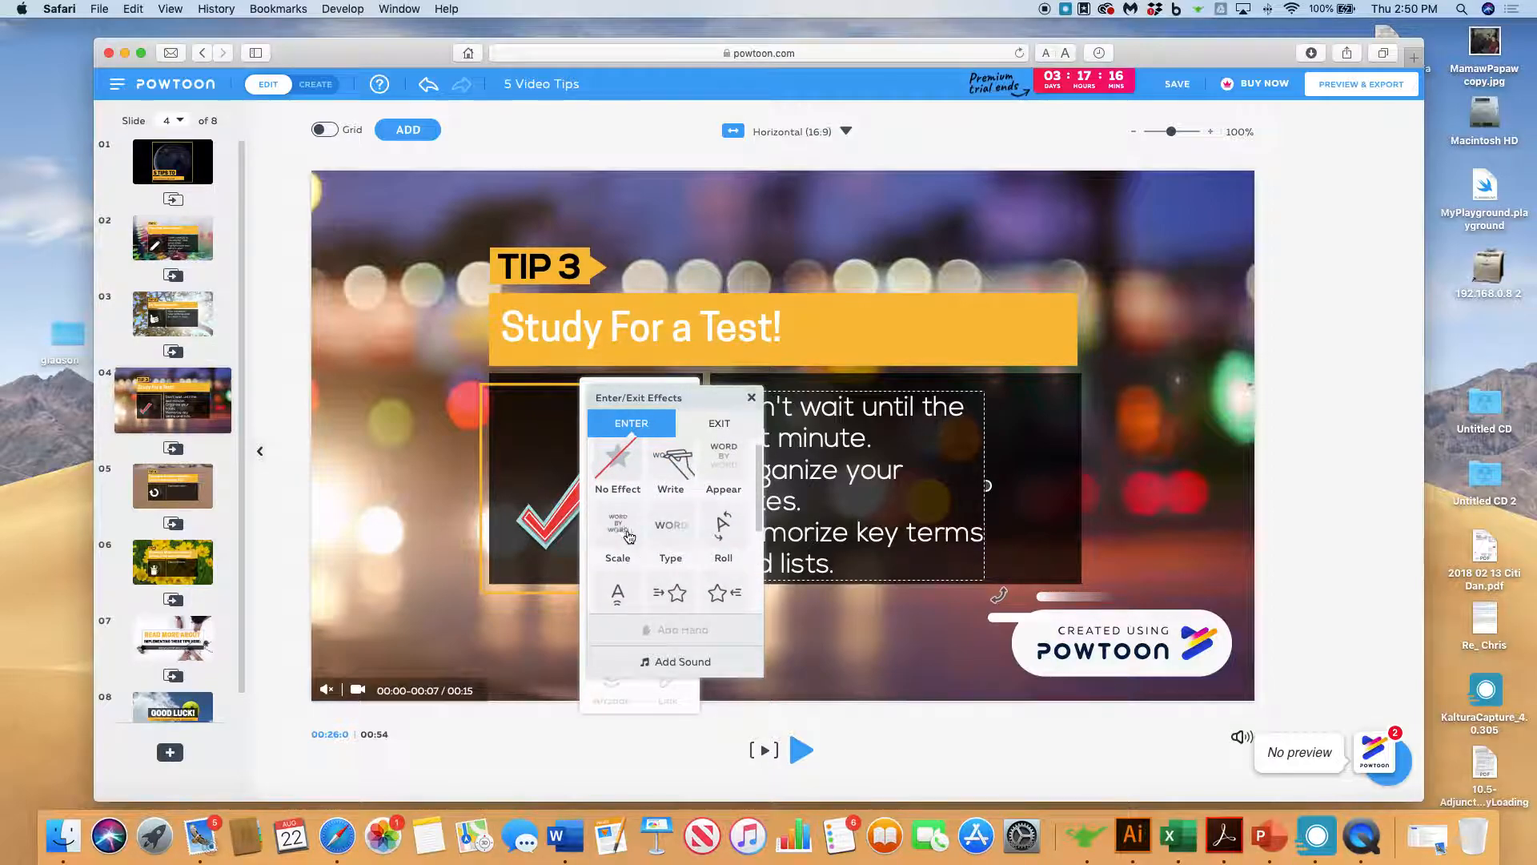
{"action": "left_click", "coordinate": [619, 535]}
{"action": "left_click", "coordinate": [751, 397]}
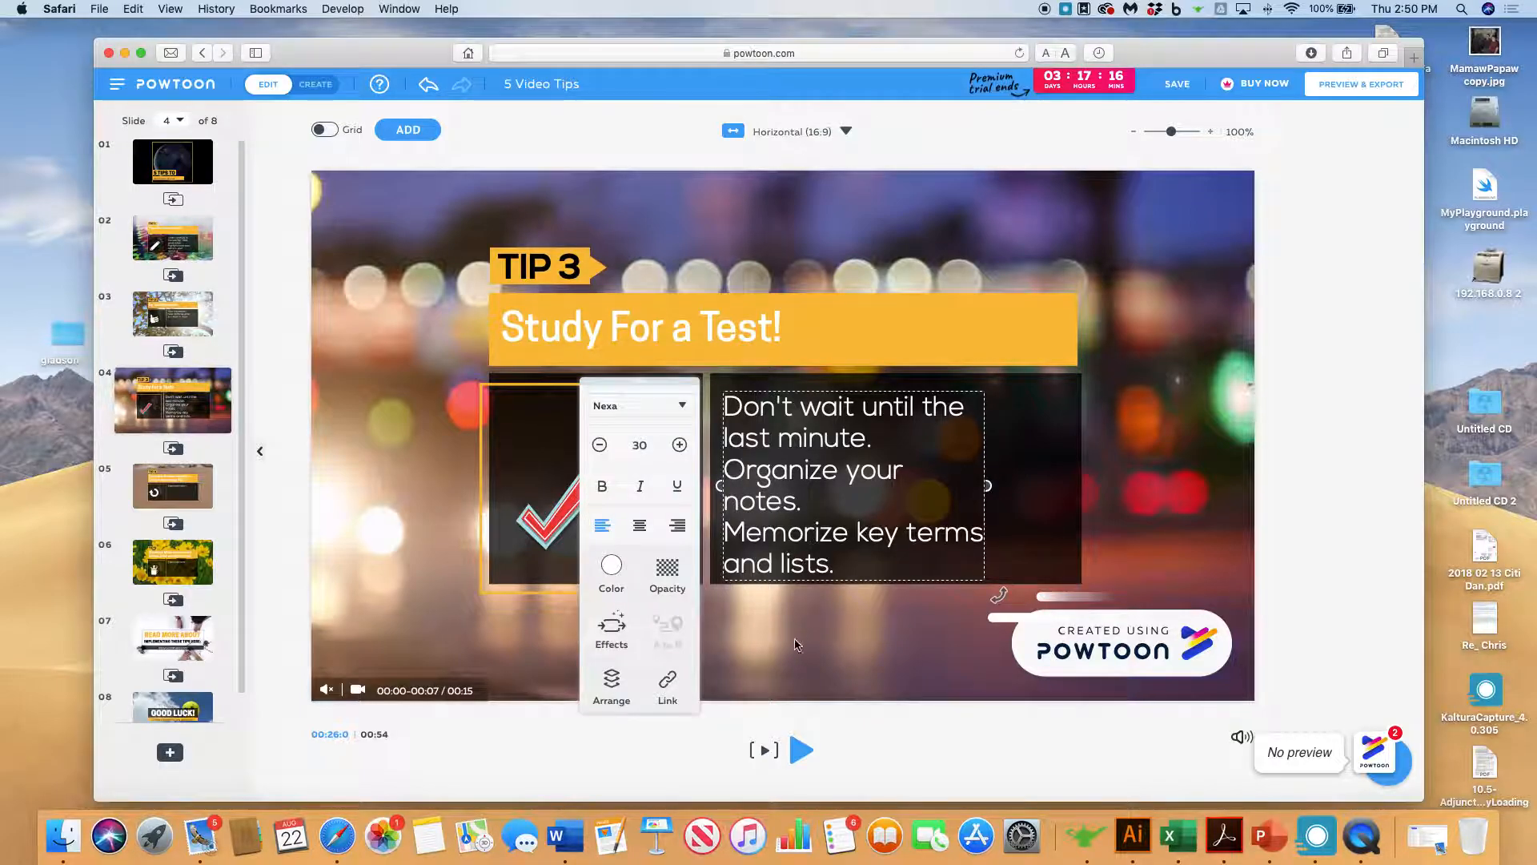
{"action": "left_click", "coordinate": [791, 659]}
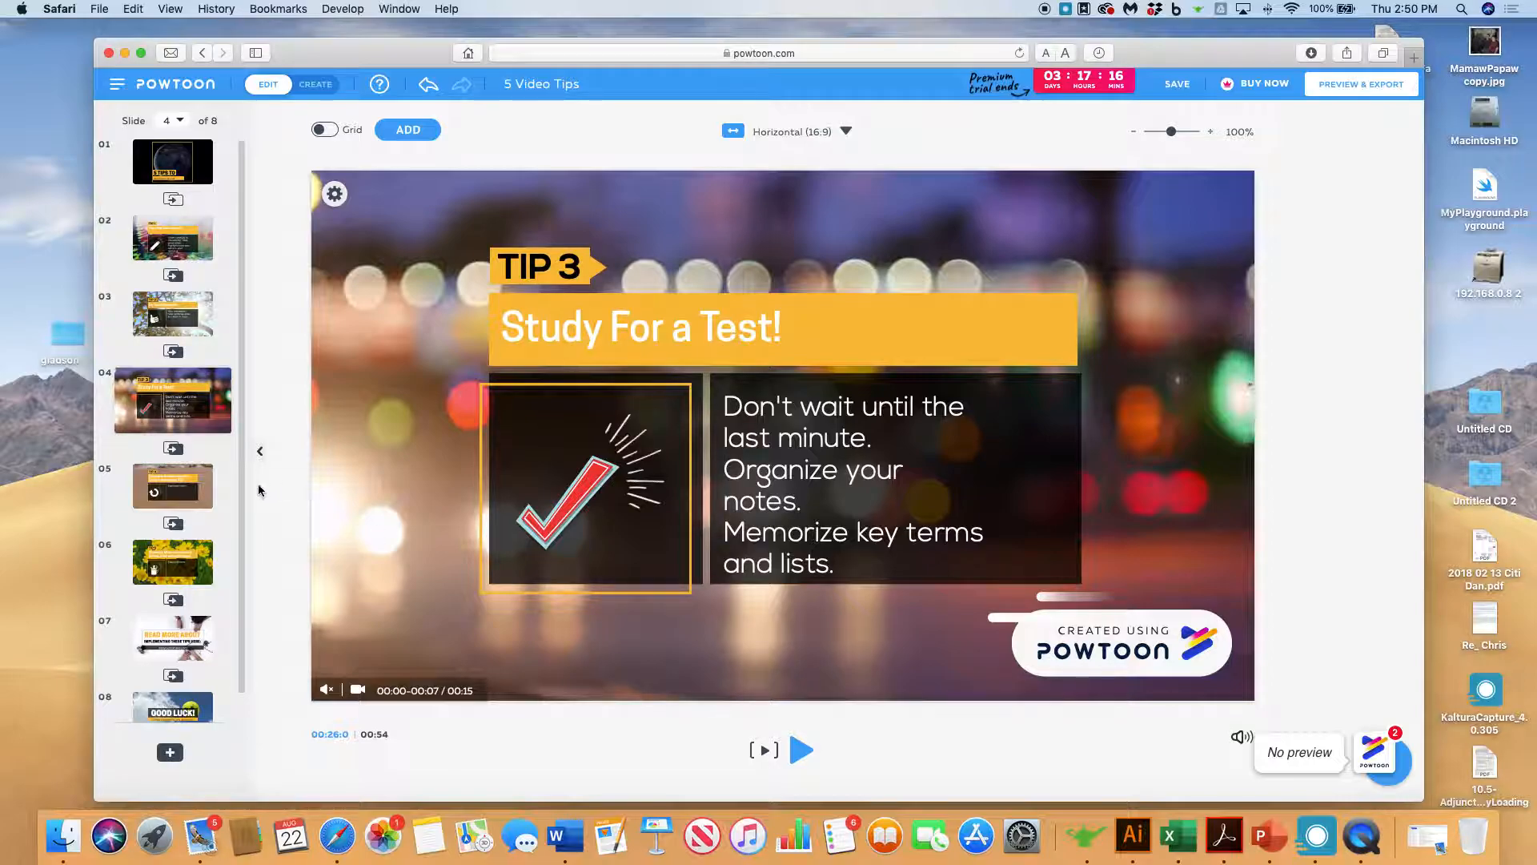
Replace the example heading on the Tip 4 slide with "Get a good night's sleep before a test.".
{"action": "mouse_move", "coordinate": [192, 495]}
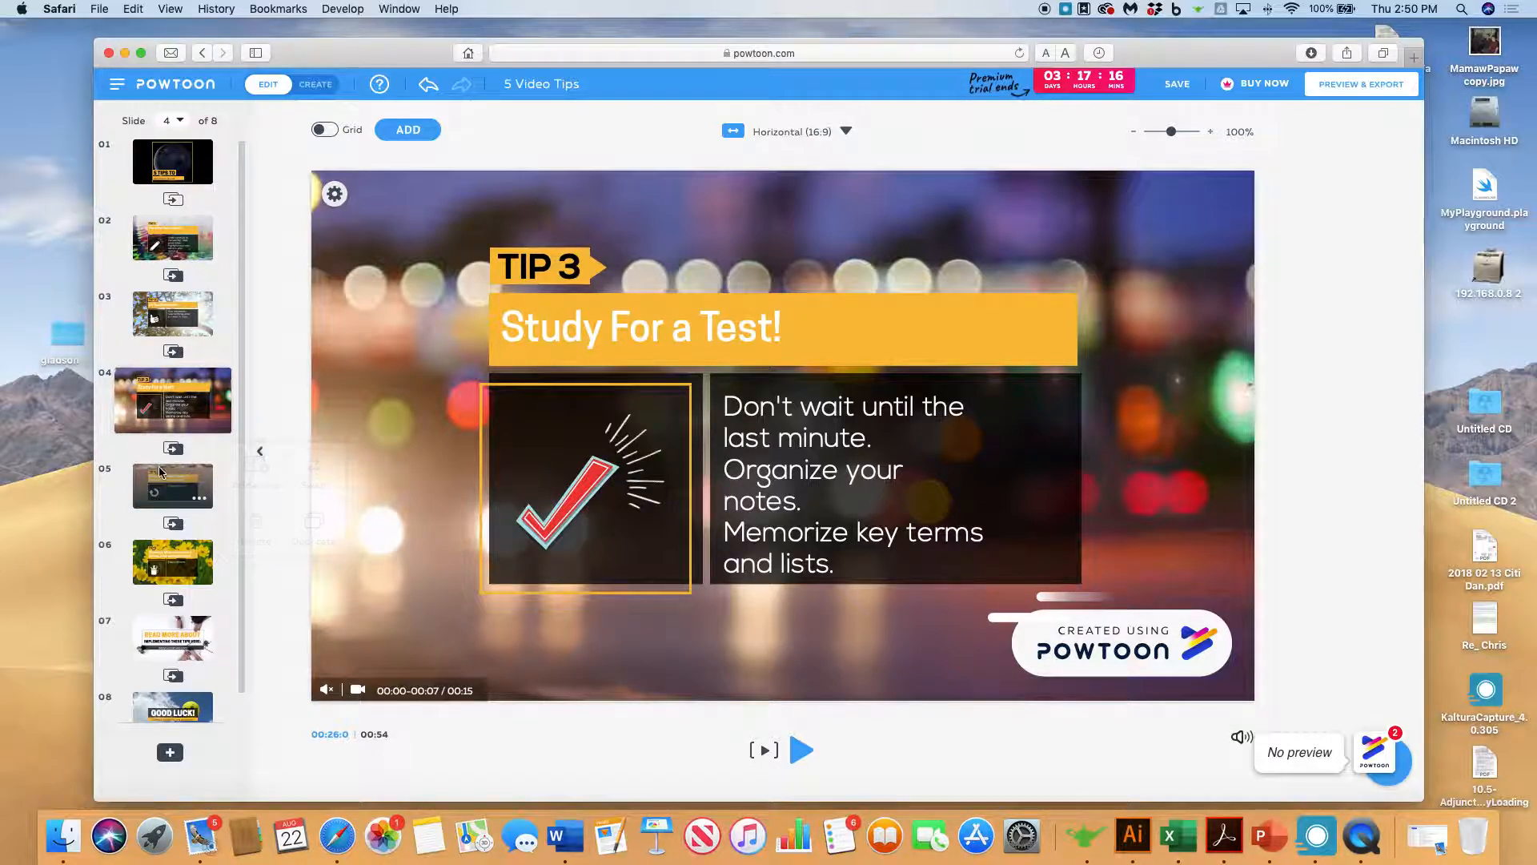
{"action": "left_click", "coordinate": [163, 486]}
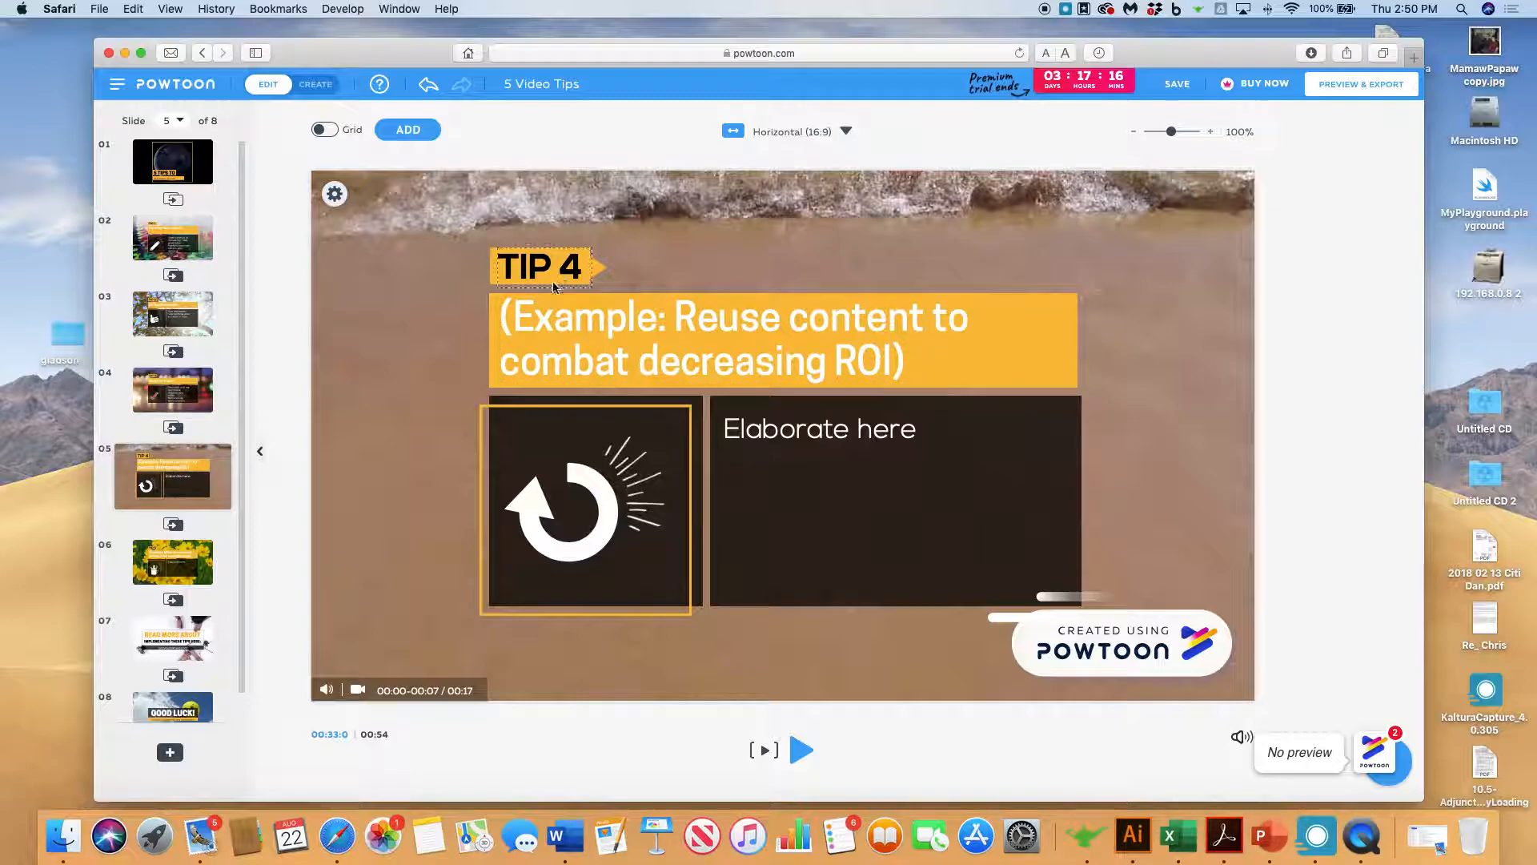
{"action": "left_click", "coordinate": [570, 325]}
{"action": "left_click", "coordinate": [570, 324]}
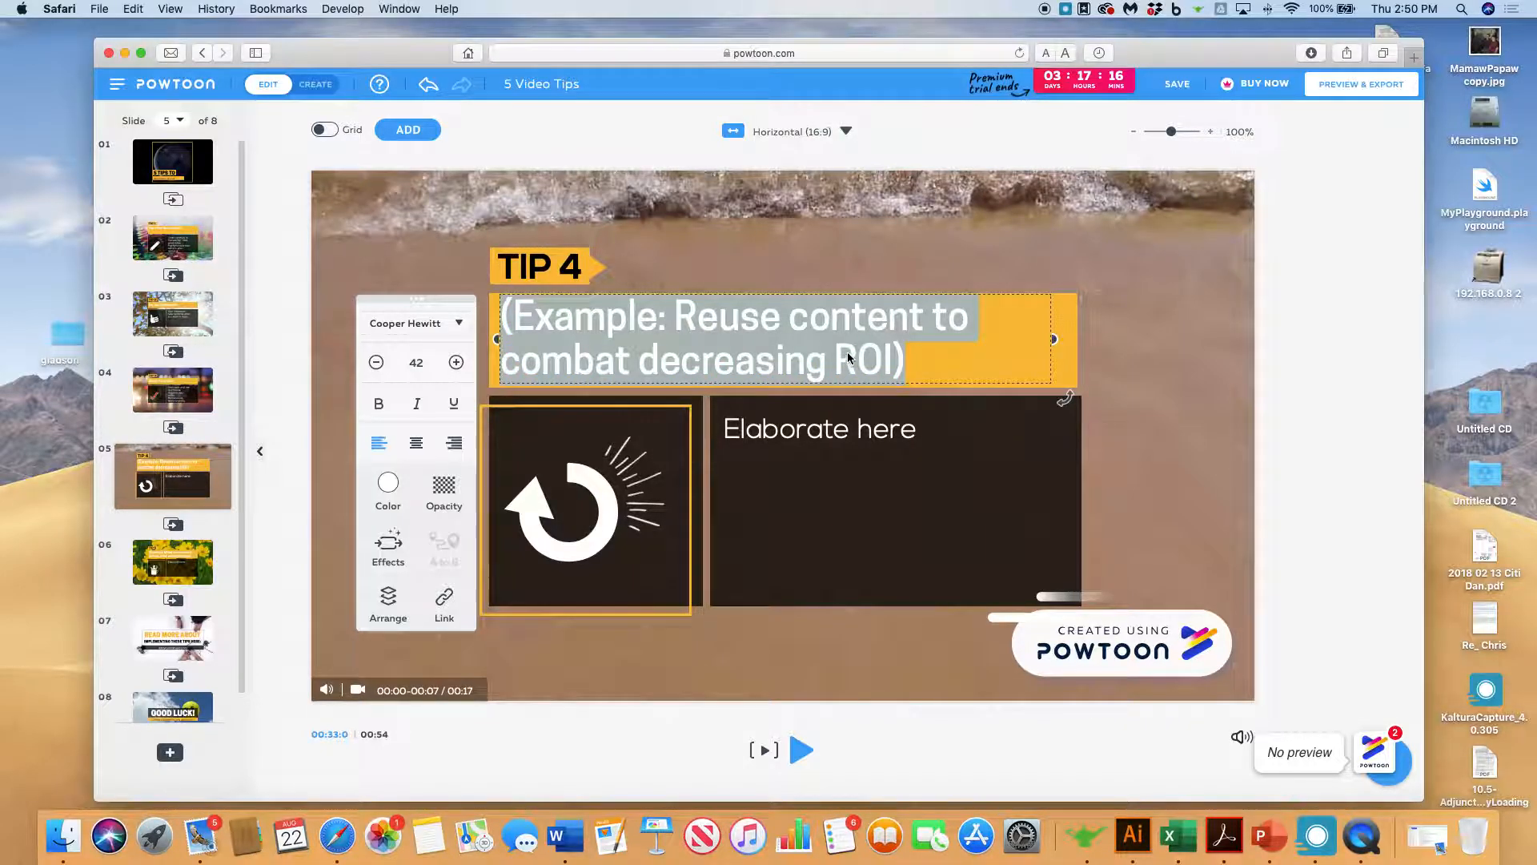
{"action": "type", "text": "Get a "}
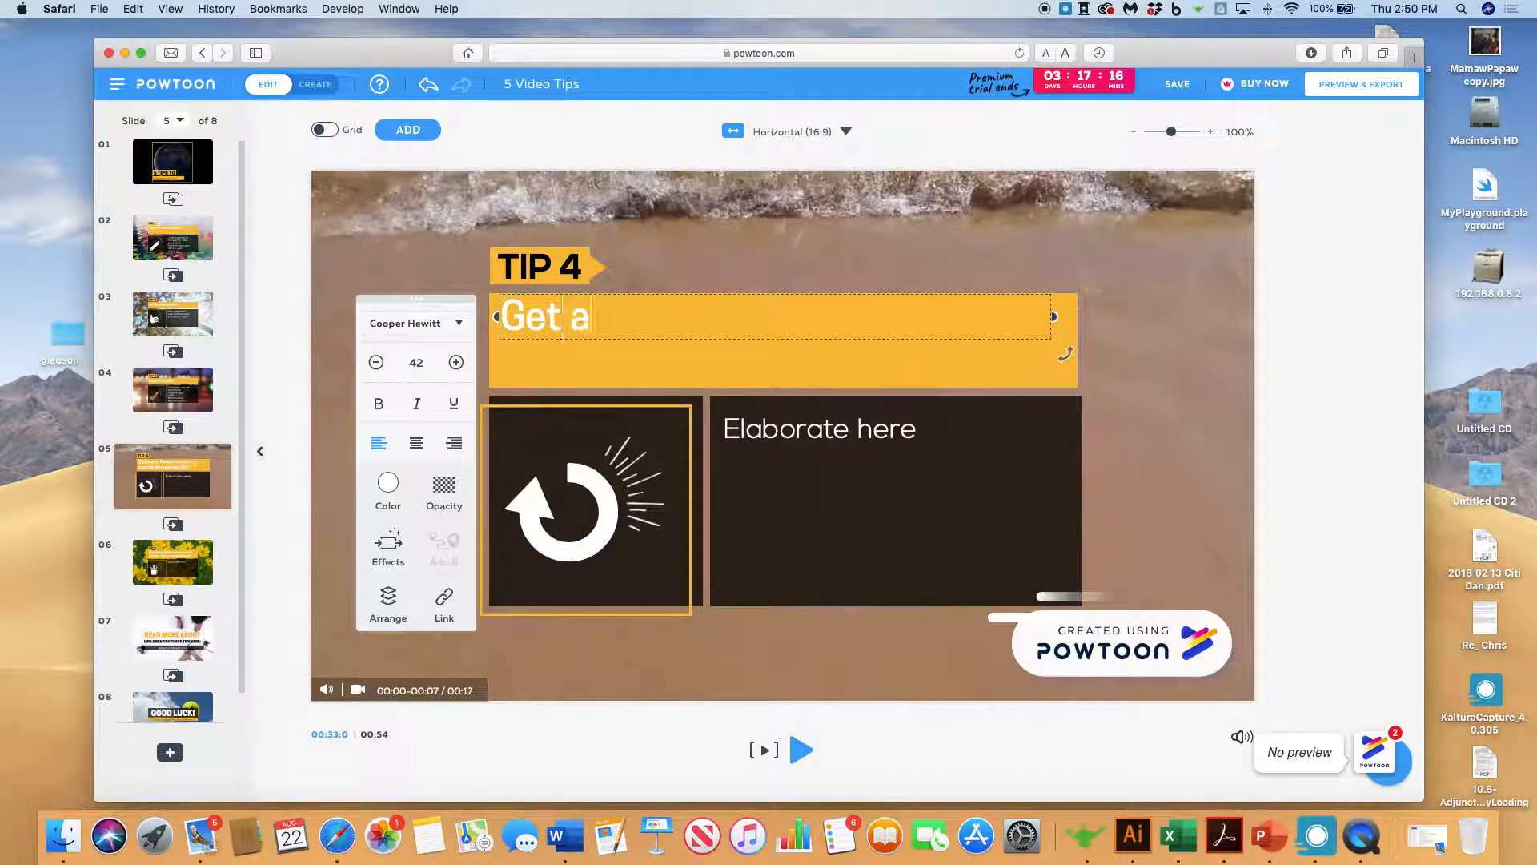
{"action": "type", "text": "good "}
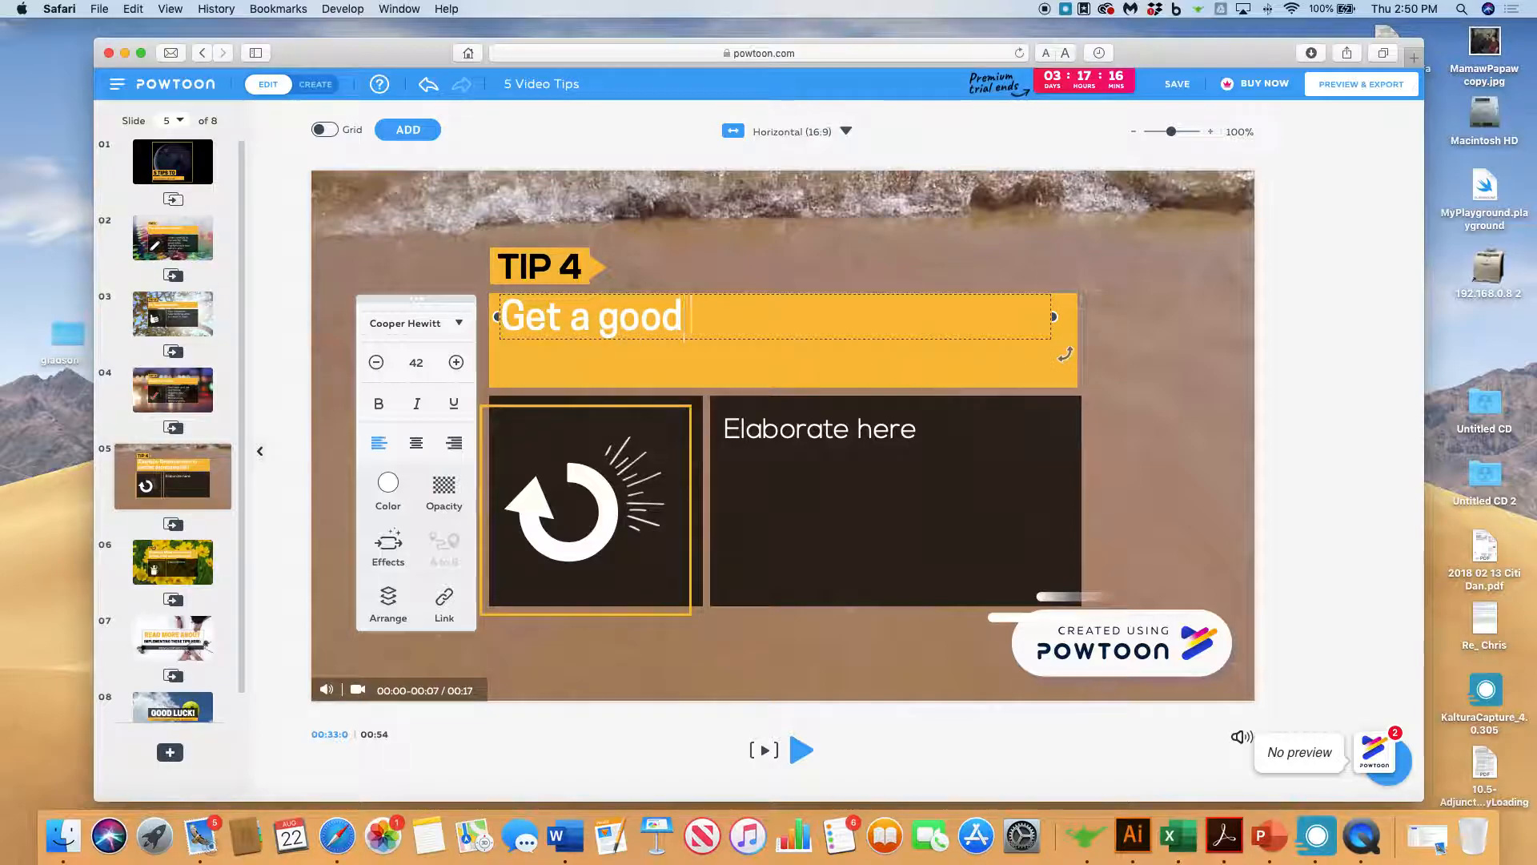
{"action": "type", "text": "night's s"}
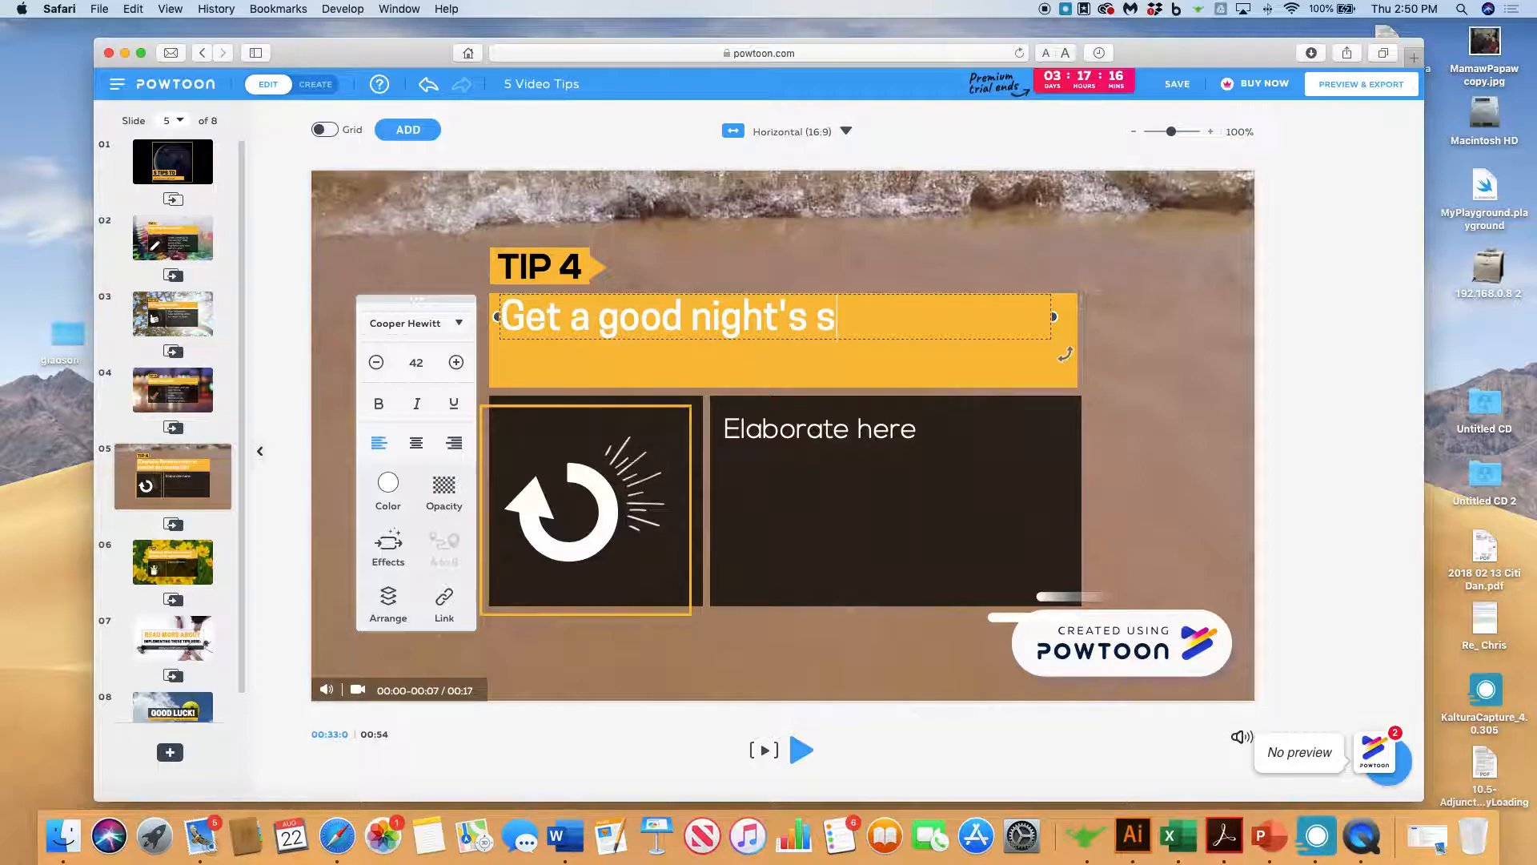
{"action": "type", "text": "leep before a test"}
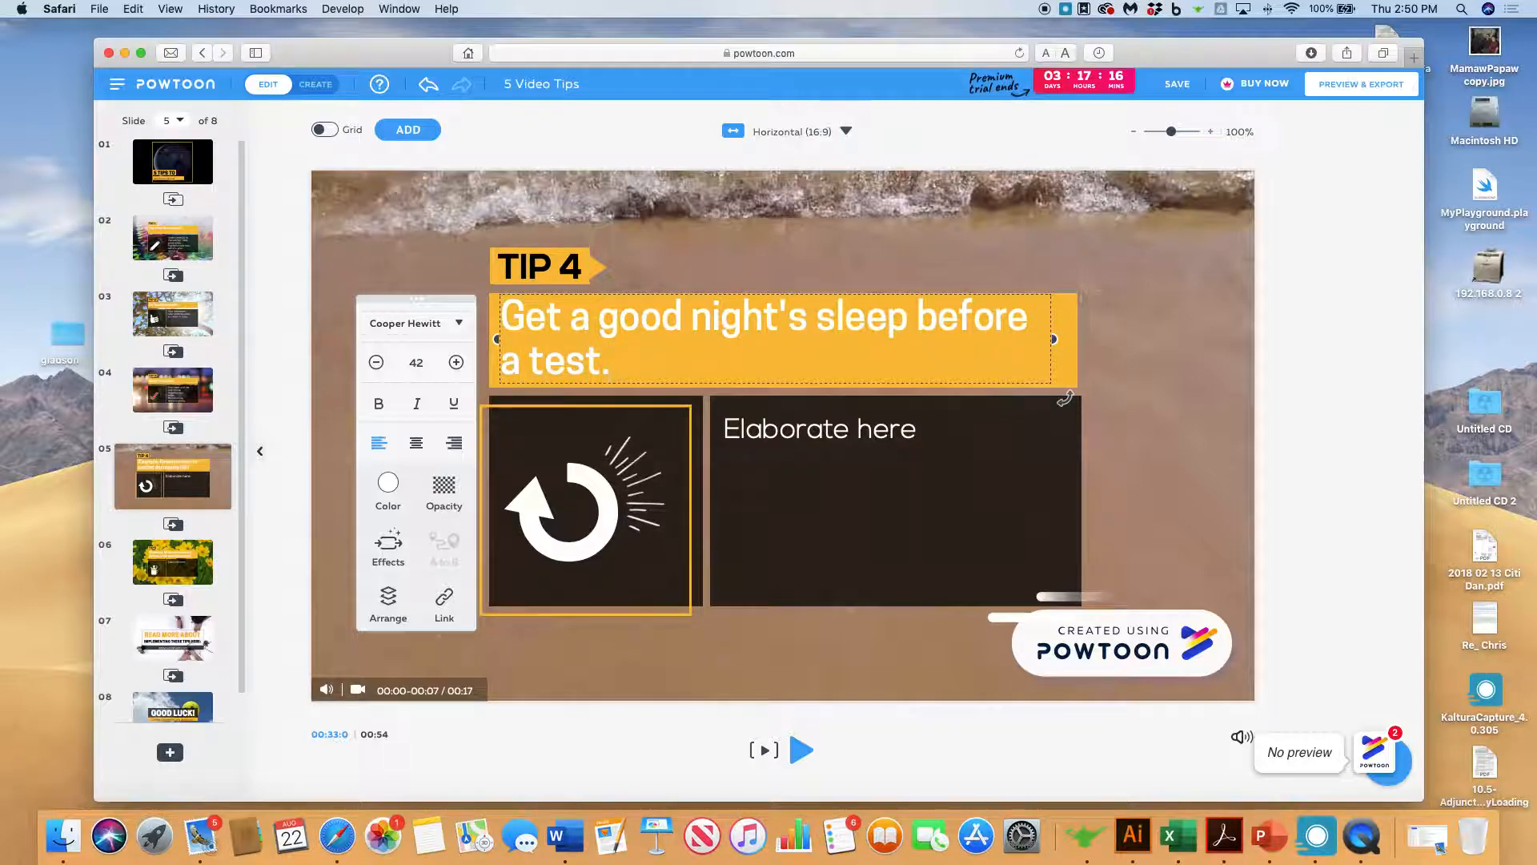
{"action": "type", "text": "."}
Replace the "Elaborate here" placeholder on the Tip 4 slide with "You need to be alert!".
{"action": "left_click", "coordinate": [820, 432]}
{"action": "left_click", "coordinate": [820, 432]}
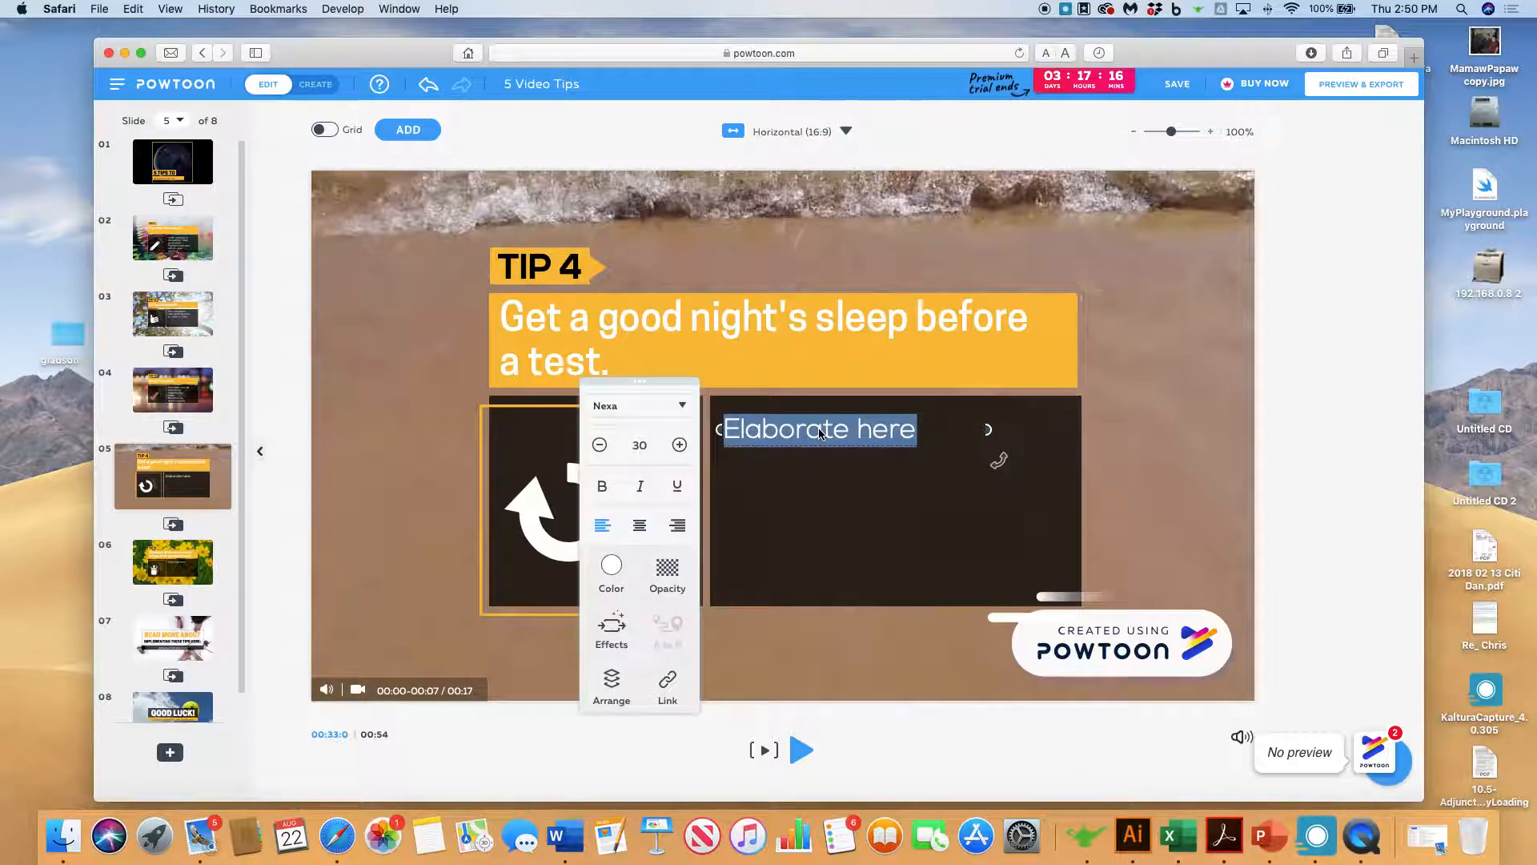
{"action": "type", "text": "You "}
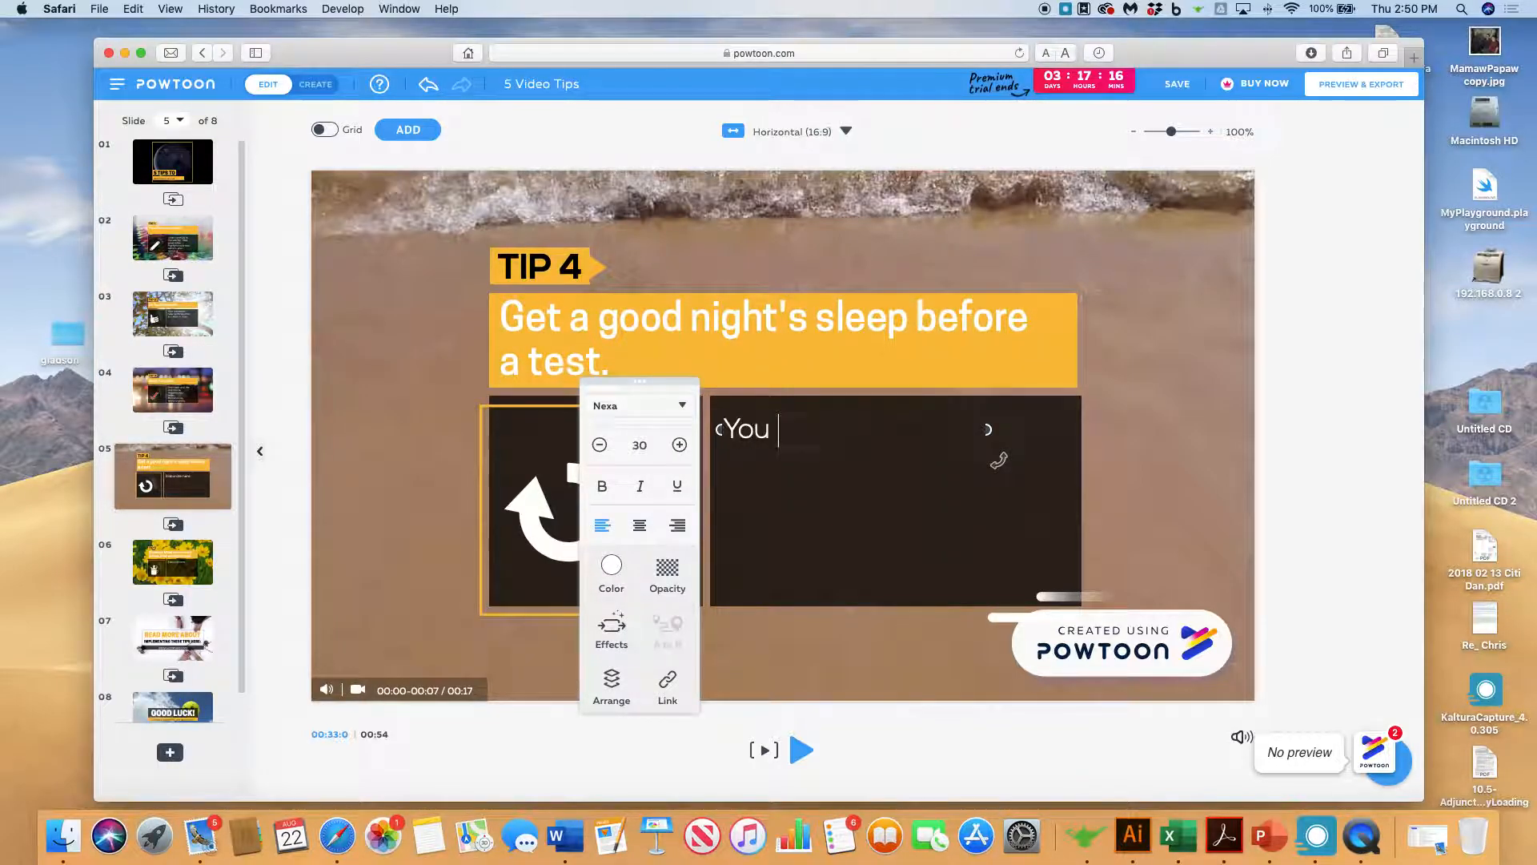
{"action": "type", "text": "need to be alert"}
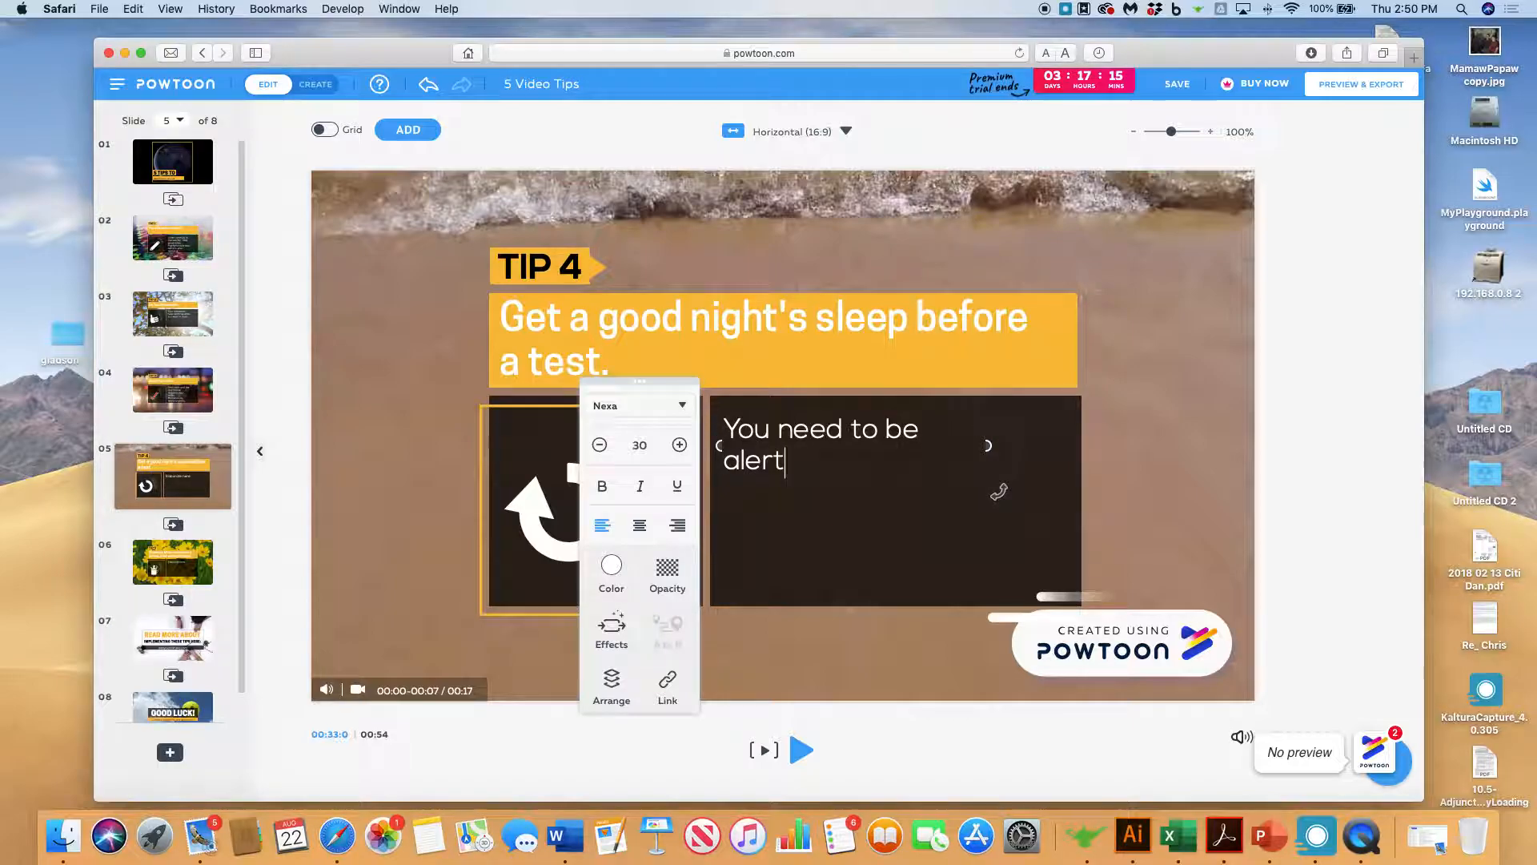
{"action": "type", "text": "!"}
Examine the Tech & Web props for a replacement for the circular arrow icon on the Tip 4 slide.
{"action": "left_click", "coordinate": [595, 522]}
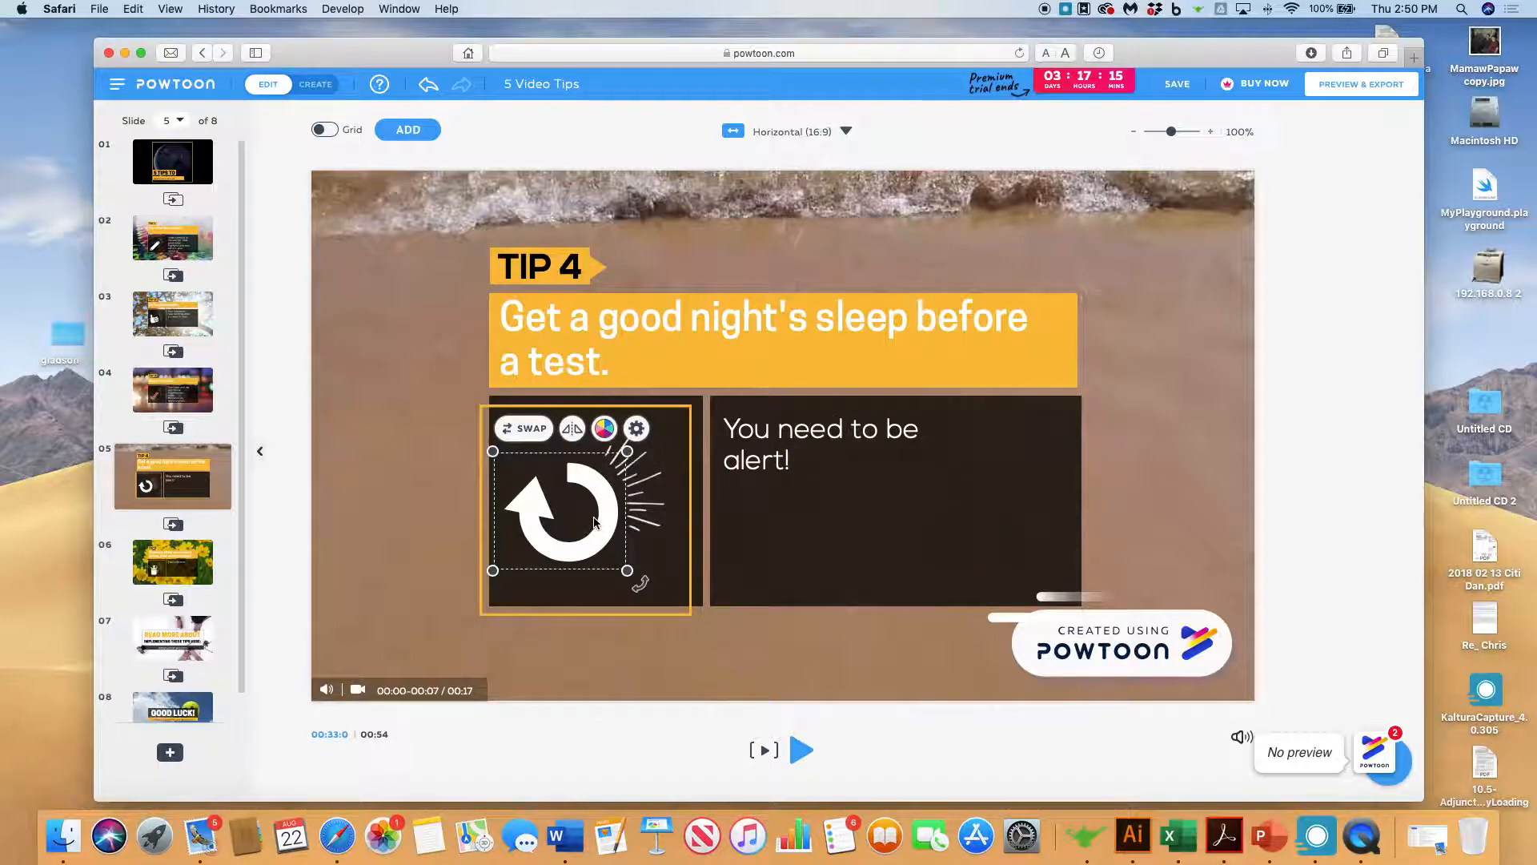
{"action": "left_click", "coordinate": [528, 428]}
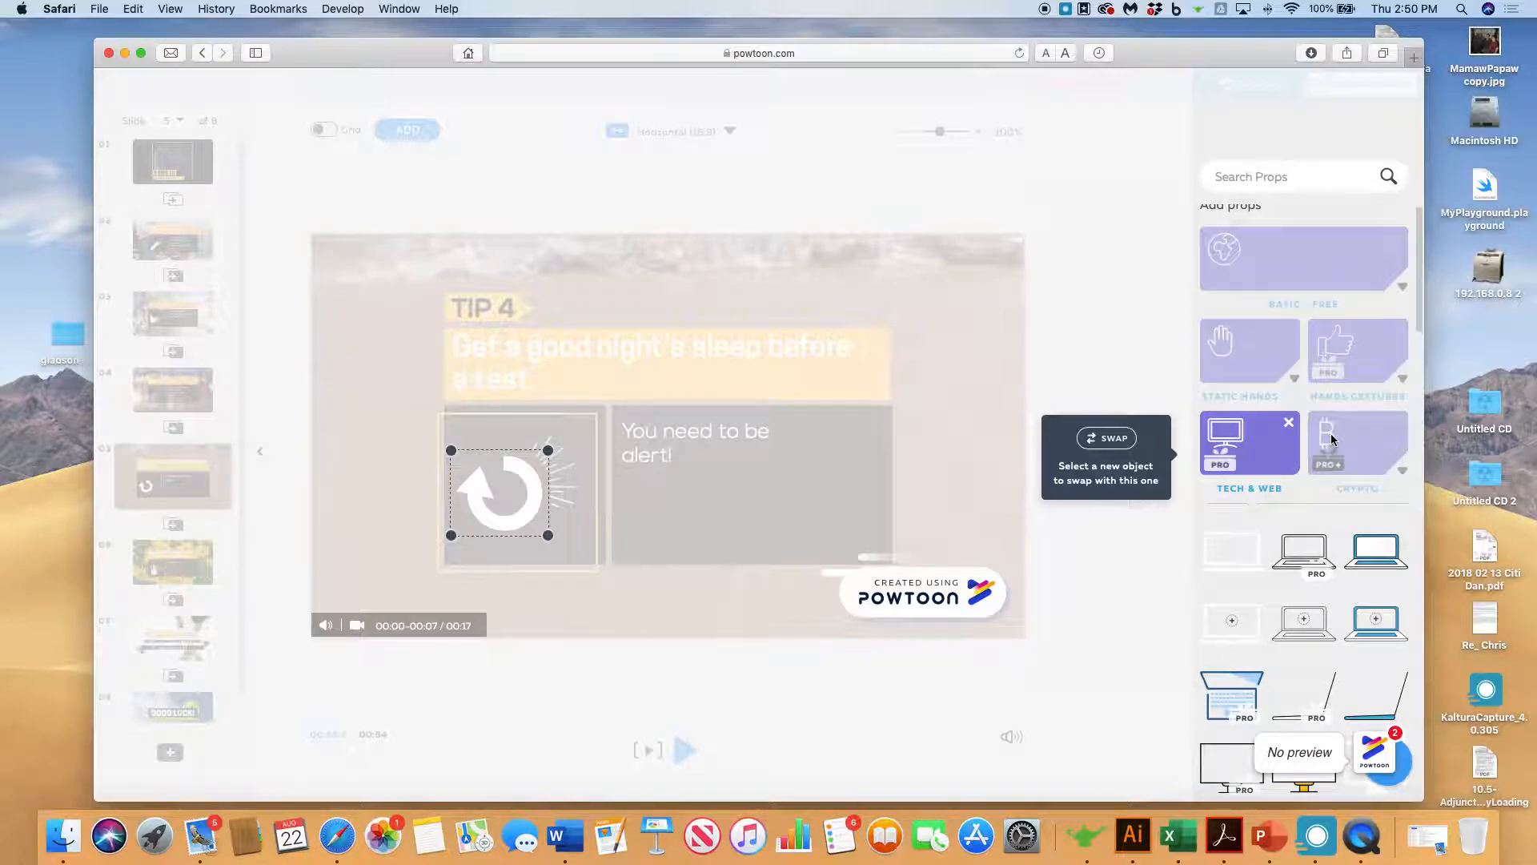
{"action": "scroll", "coordinate": [1329, 463], "scroll_direction": "down", "scroll_amount": 10}
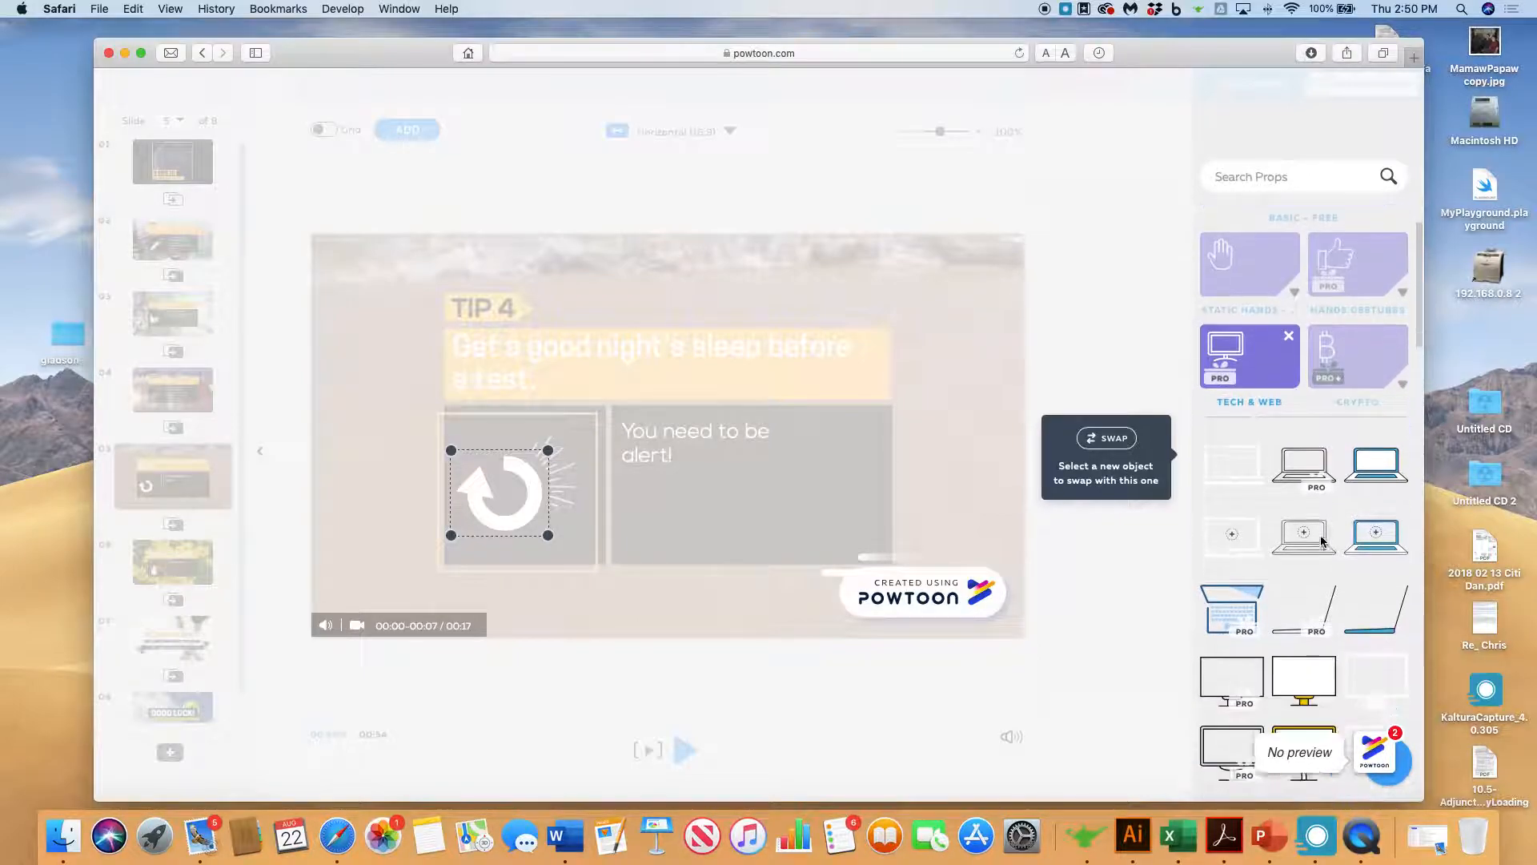
{"action": "scroll", "coordinate": [1322, 541], "scroll_direction": "down", "scroll_amount": 5}
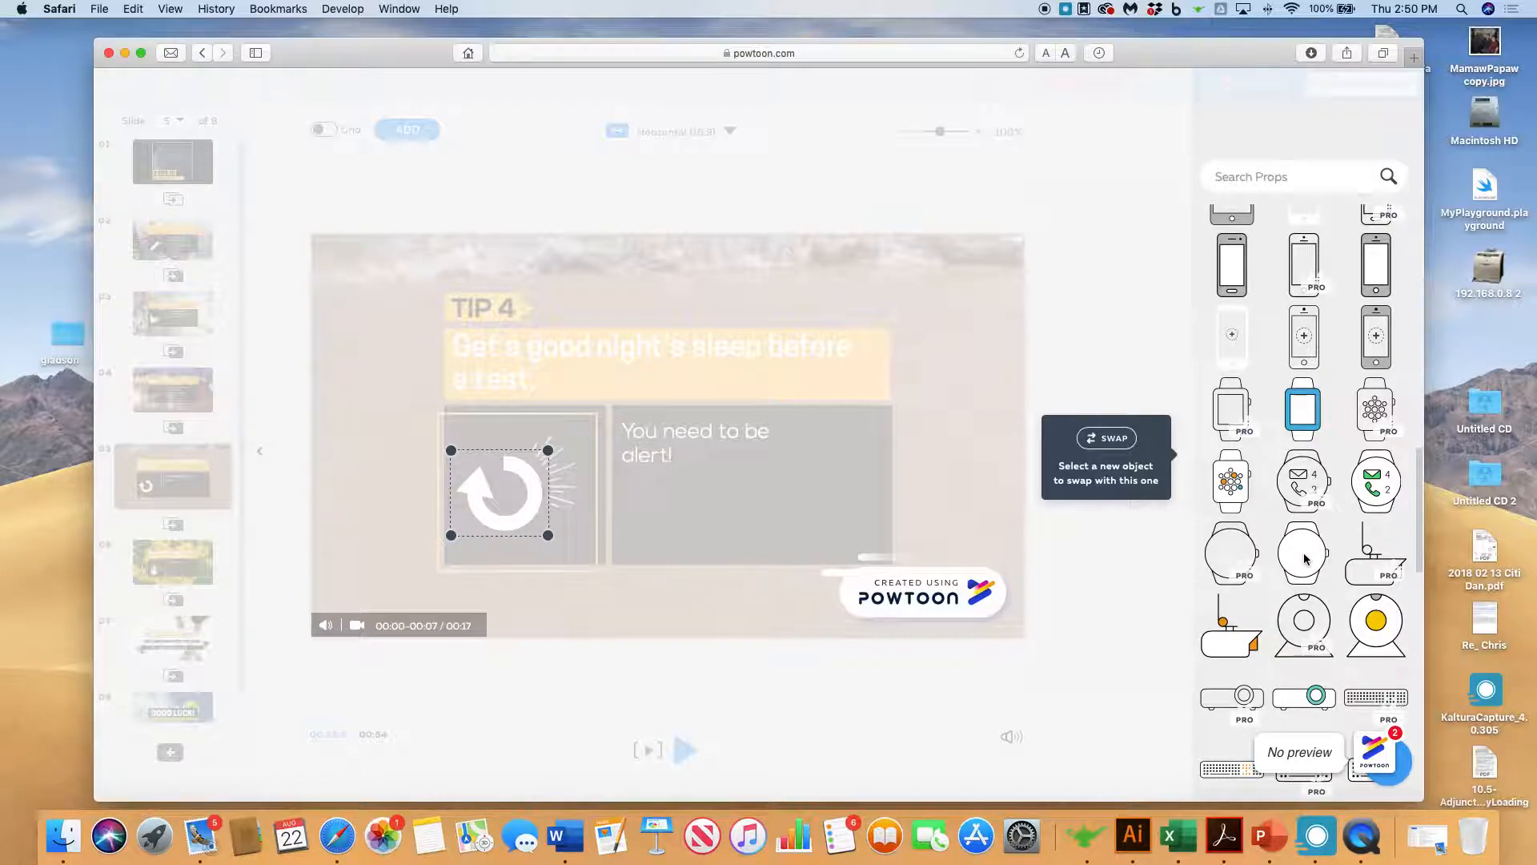
{"action": "scroll", "coordinate": [1304, 558], "scroll_direction": "down", "scroll_amount": 7}
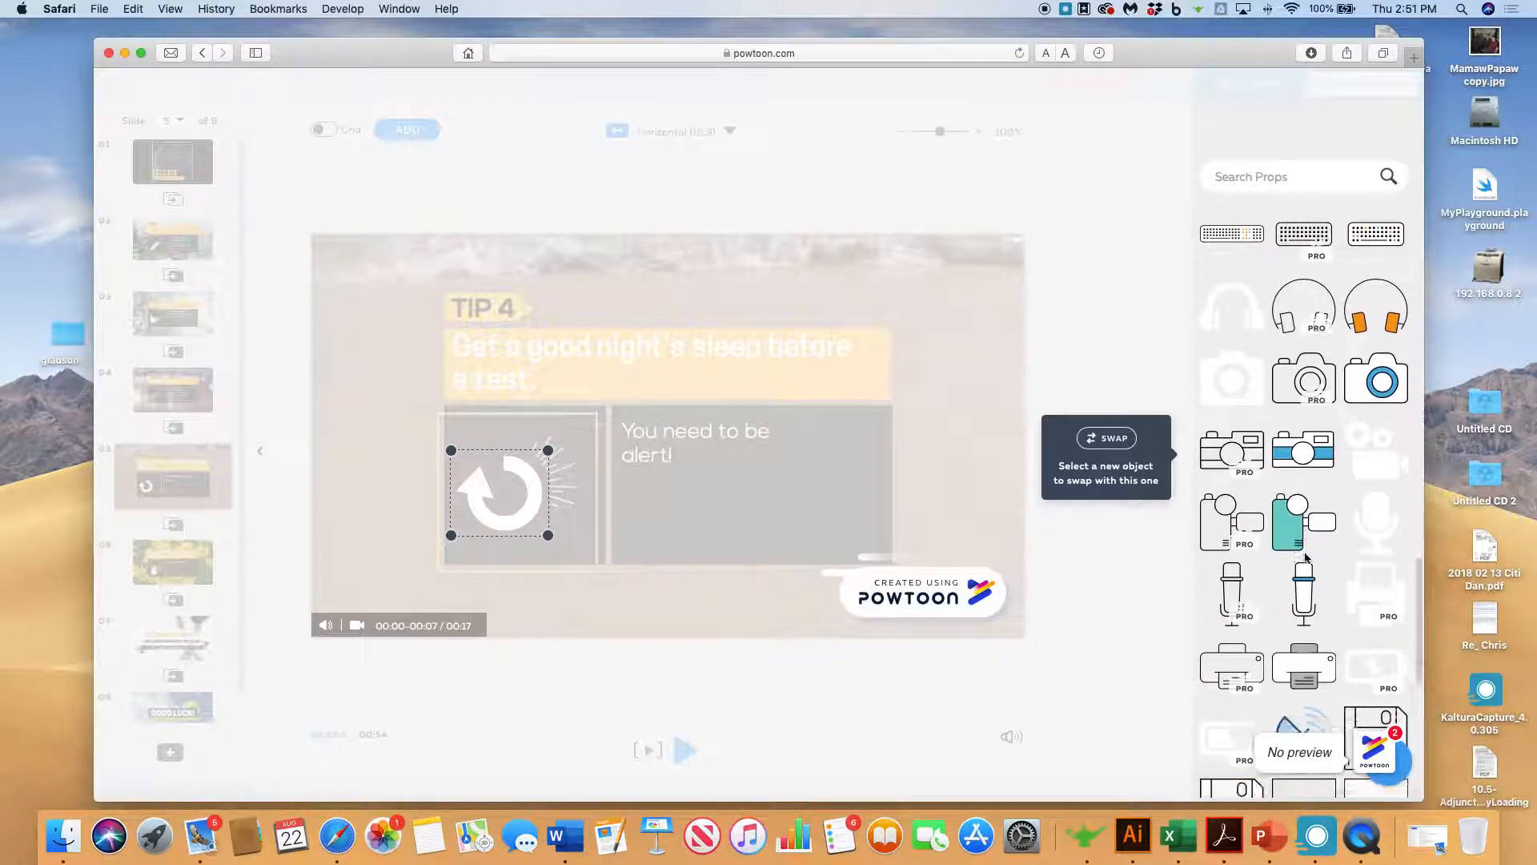
{"action": "scroll", "coordinate": [1305, 558], "scroll_direction": "down", "scroll_amount": 5}
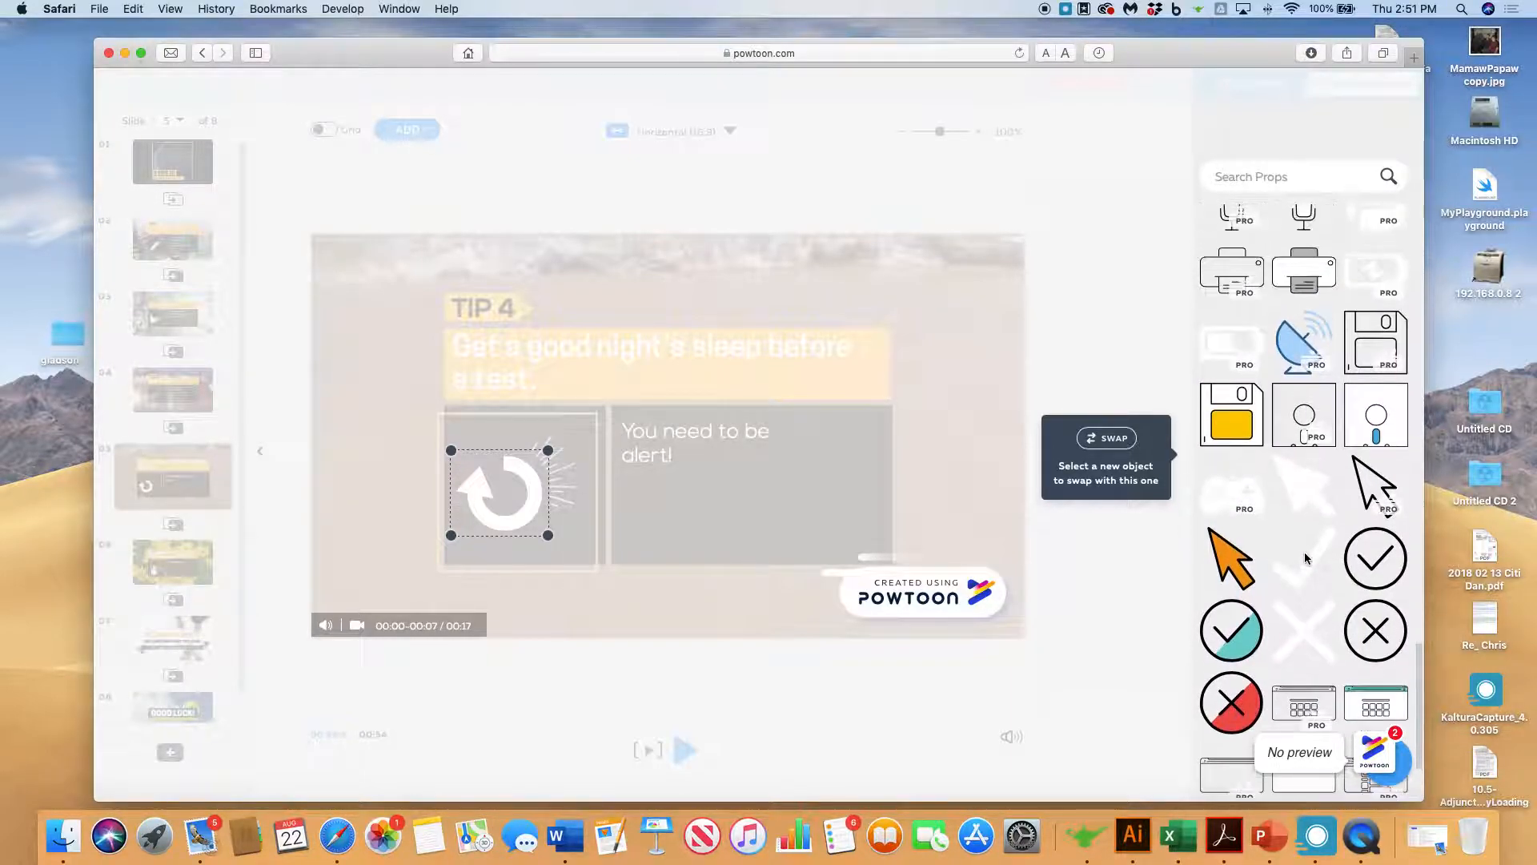
{"action": "scroll", "coordinate": [1304, 558], "scroll_direction": "up", "scroll_amount": 12}
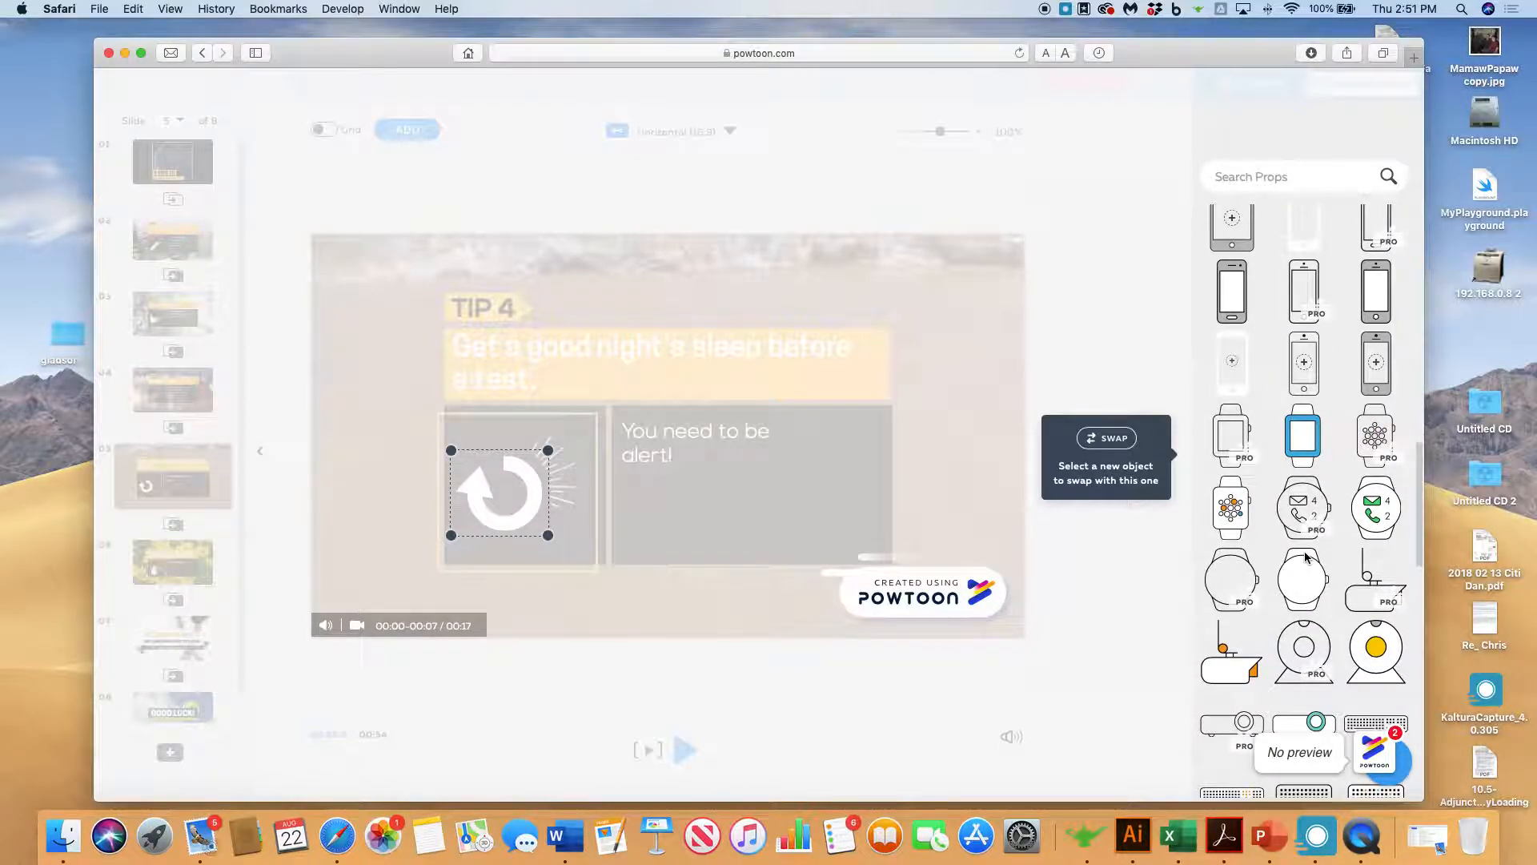
{"action": "scroll", "coordinate": [1305, 558], "scroll_direction": "up", "scroll_amount": 6}
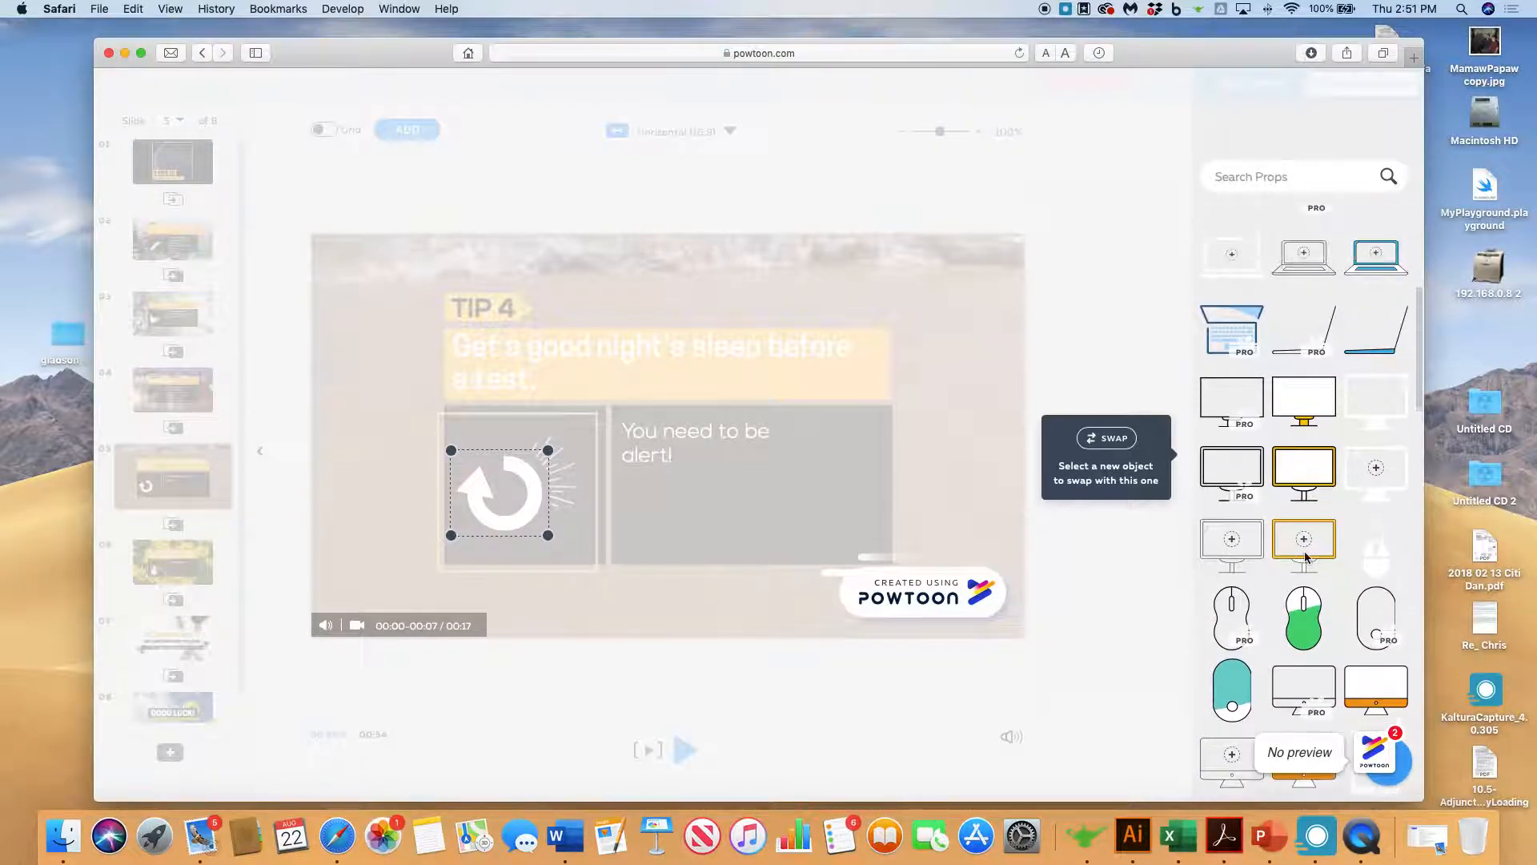
{"action": "scroll", "coordinate": [1304, 558], "scroll_direction": "up", "scroll_amount": 5}
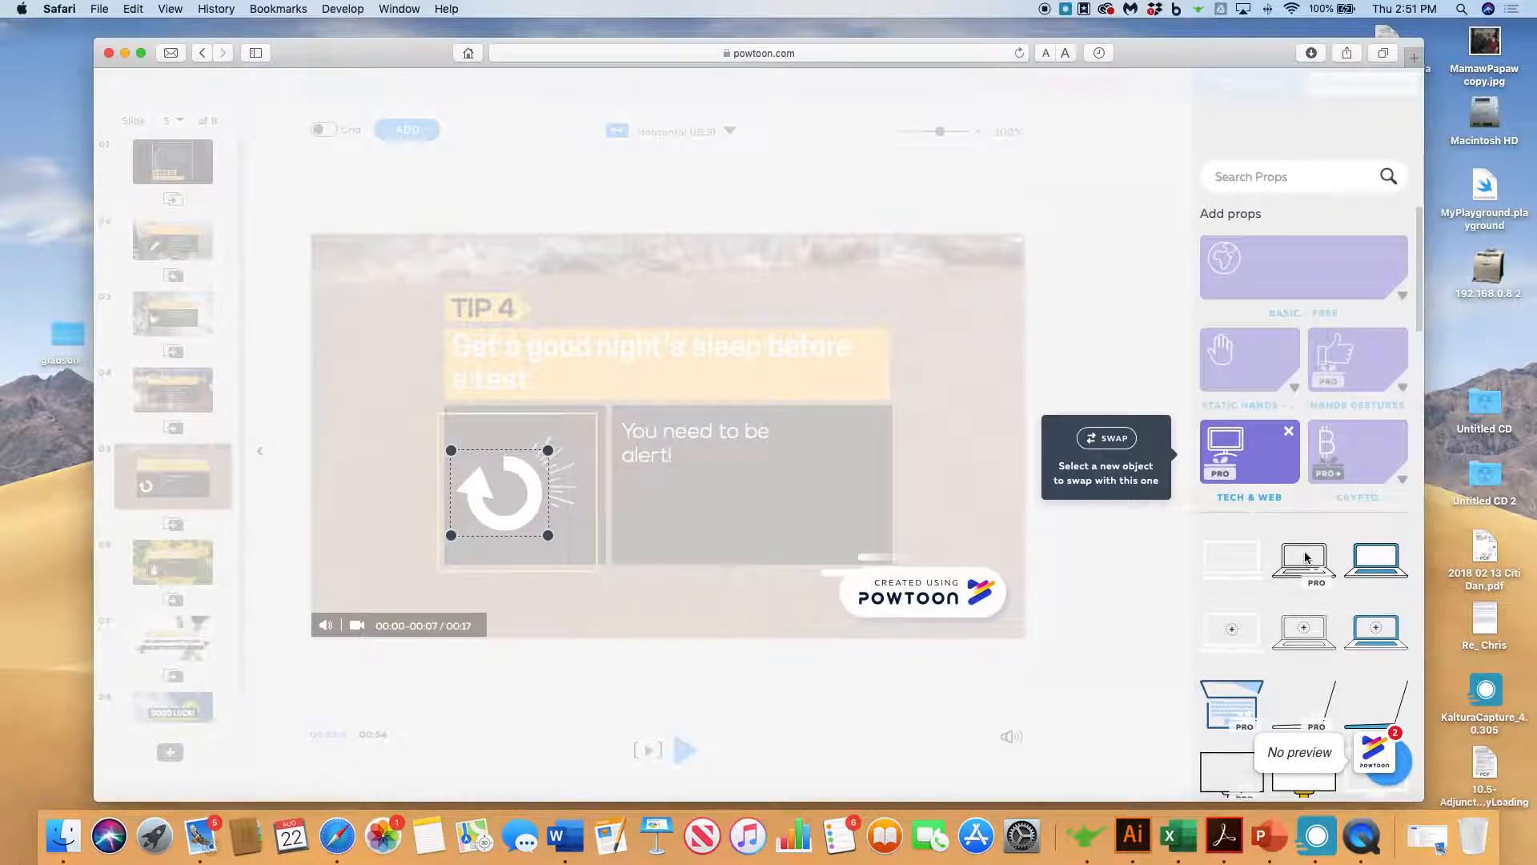
Swap the circular arrow on the Tip 4 slide for the white light bulb from the Basic – Free props.
{"action": "left_click", "coordinate": [1320, 262]}
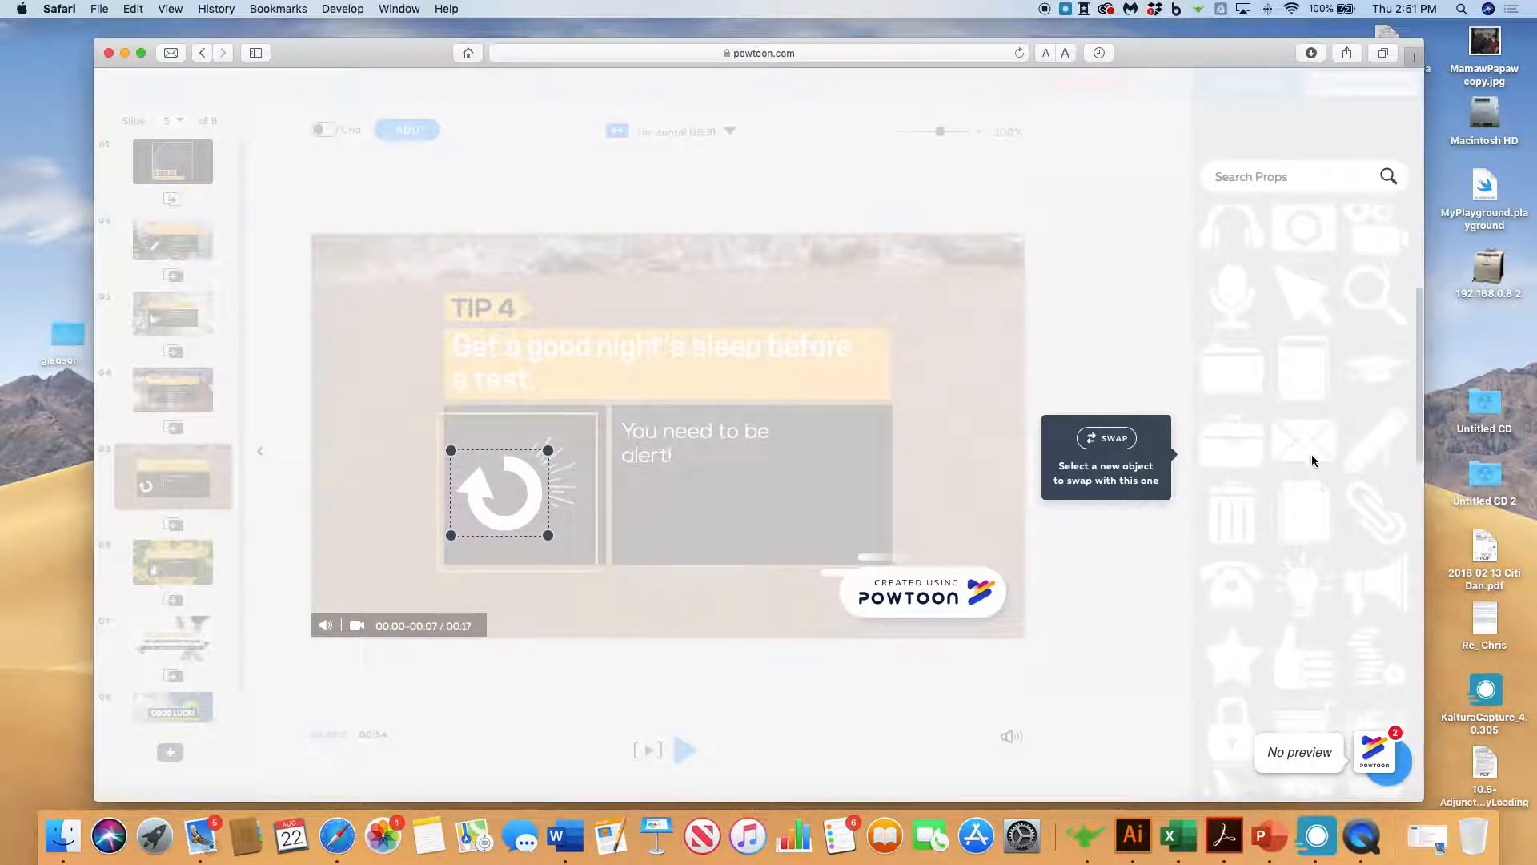
{"action": "scroll", "coordinate": [1313, 461], "scroll_direction": "down", "scroll_amount": 5}
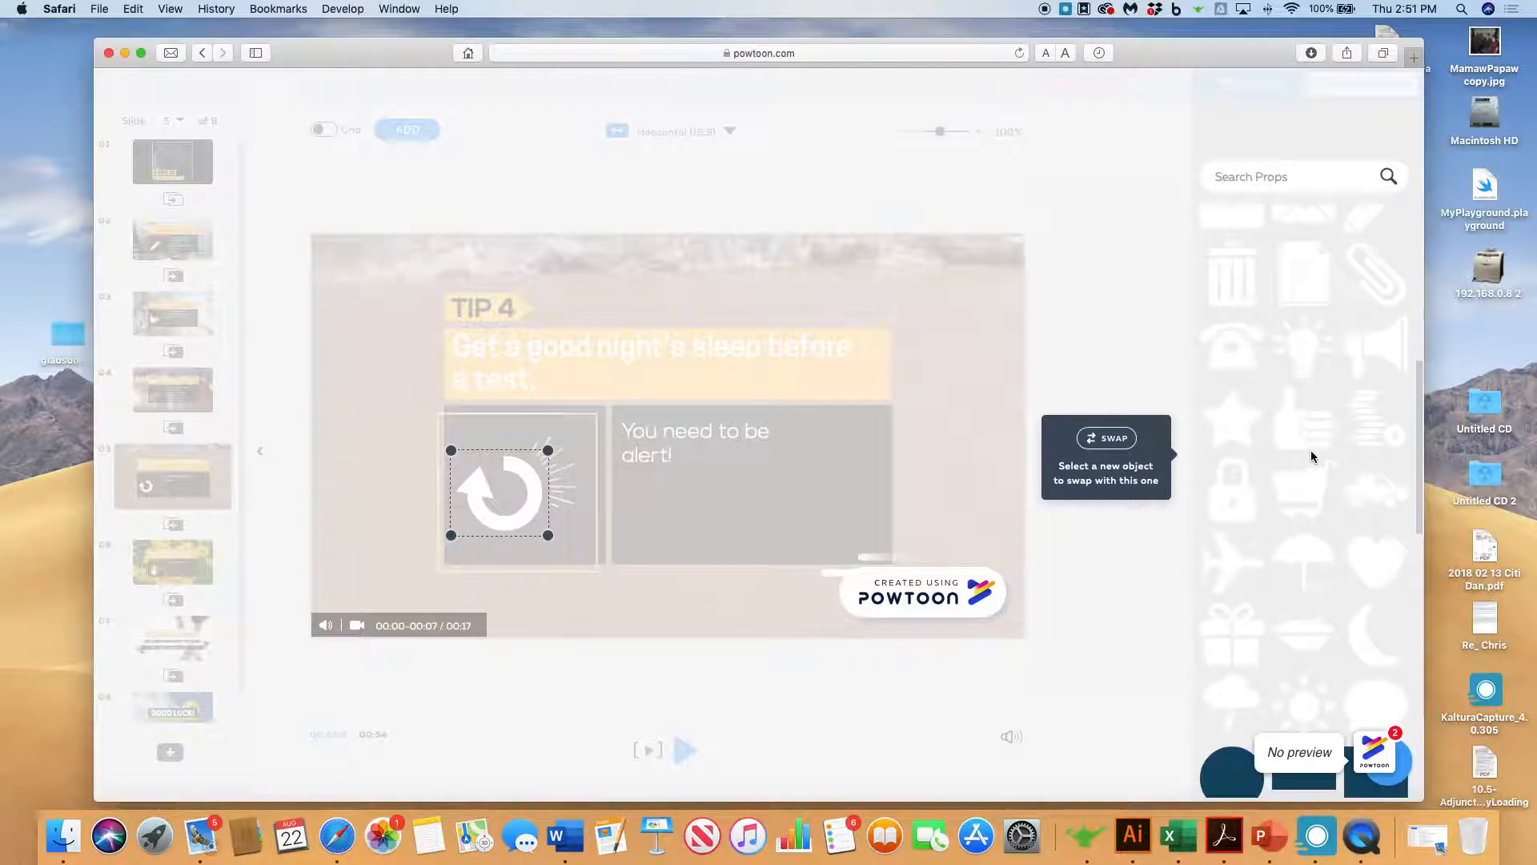
{"action": "left_click", "coordinate": [1302, 339]}
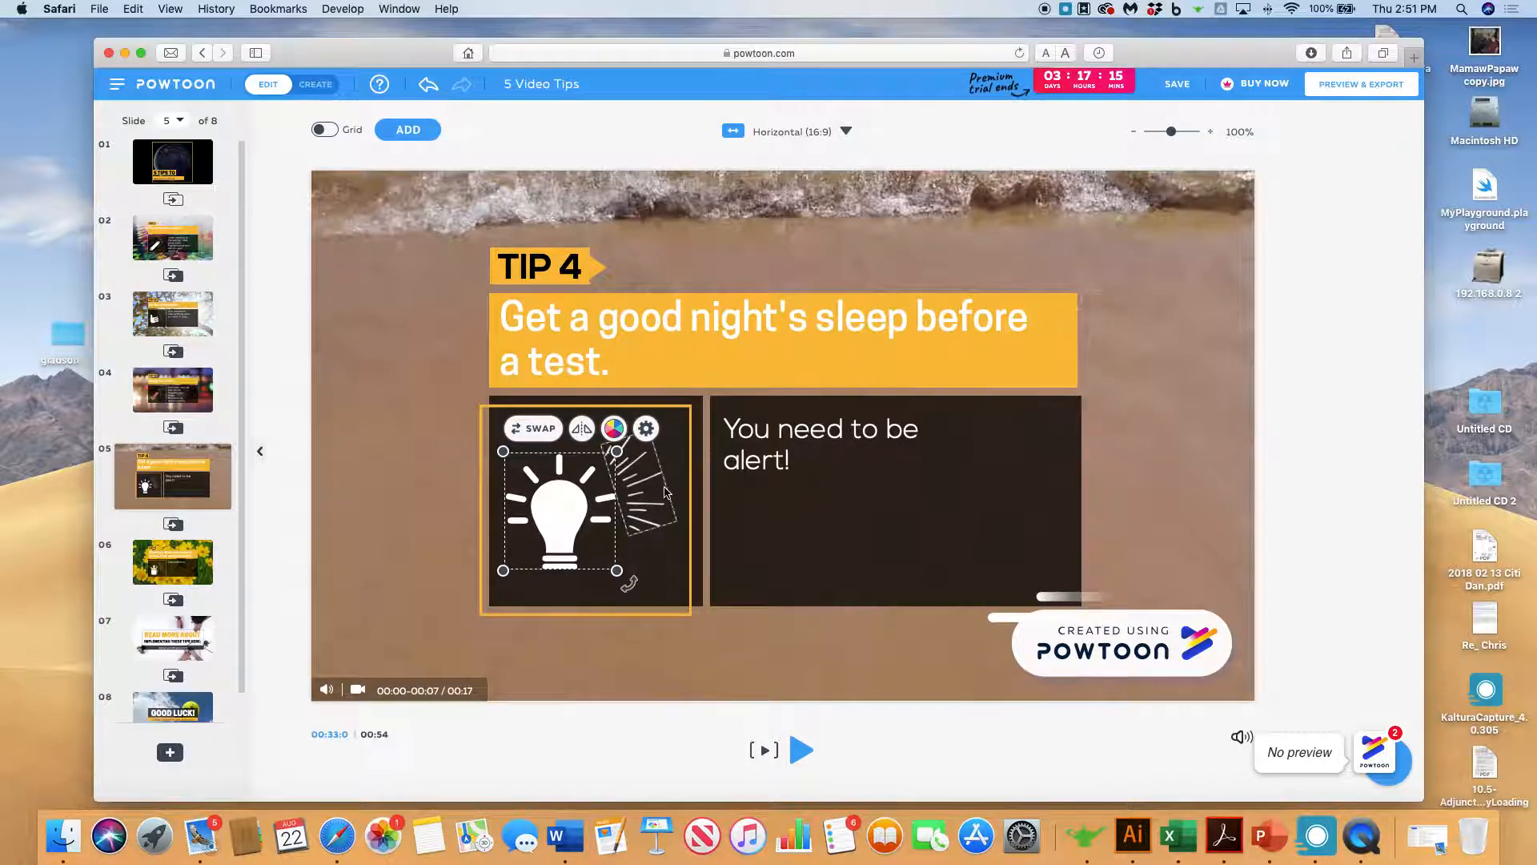
Delete the burst lines beside the light bulb on the Tip 4 slide.
{"action": "left_click", "coordinate": [650, 497]}
{"action": "right_click", "coordinate": [632, 474]}
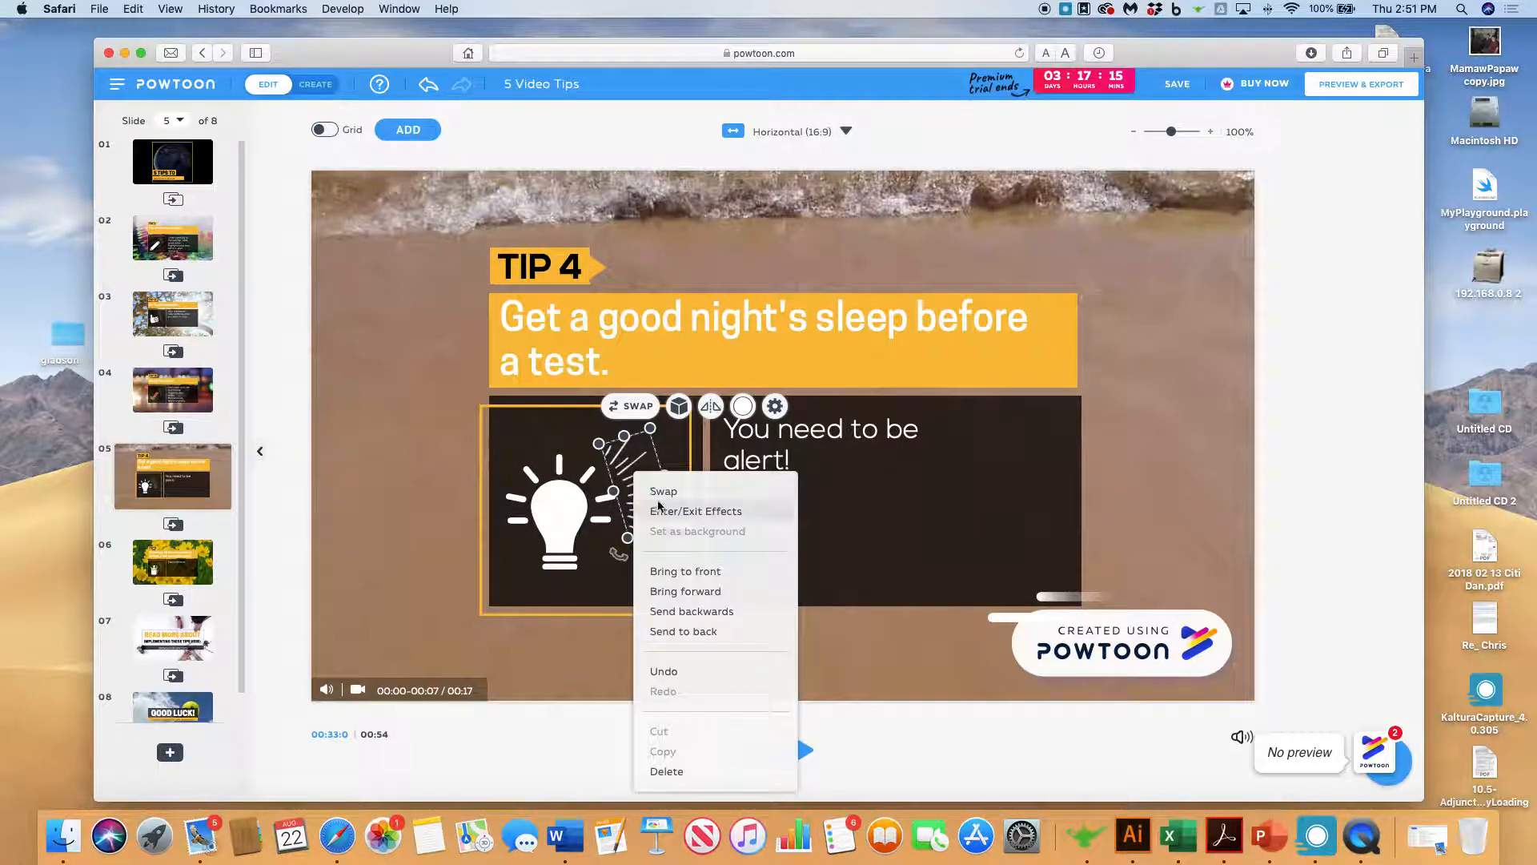
{"action": "left_click", "coordinate": [657, 769]}
Enlarge the light bulb to fill the center of its frame and move the "You need to be alert!" text down to mid-height of its box.
{"action": "left_click", "coordinate": [587, 534]}
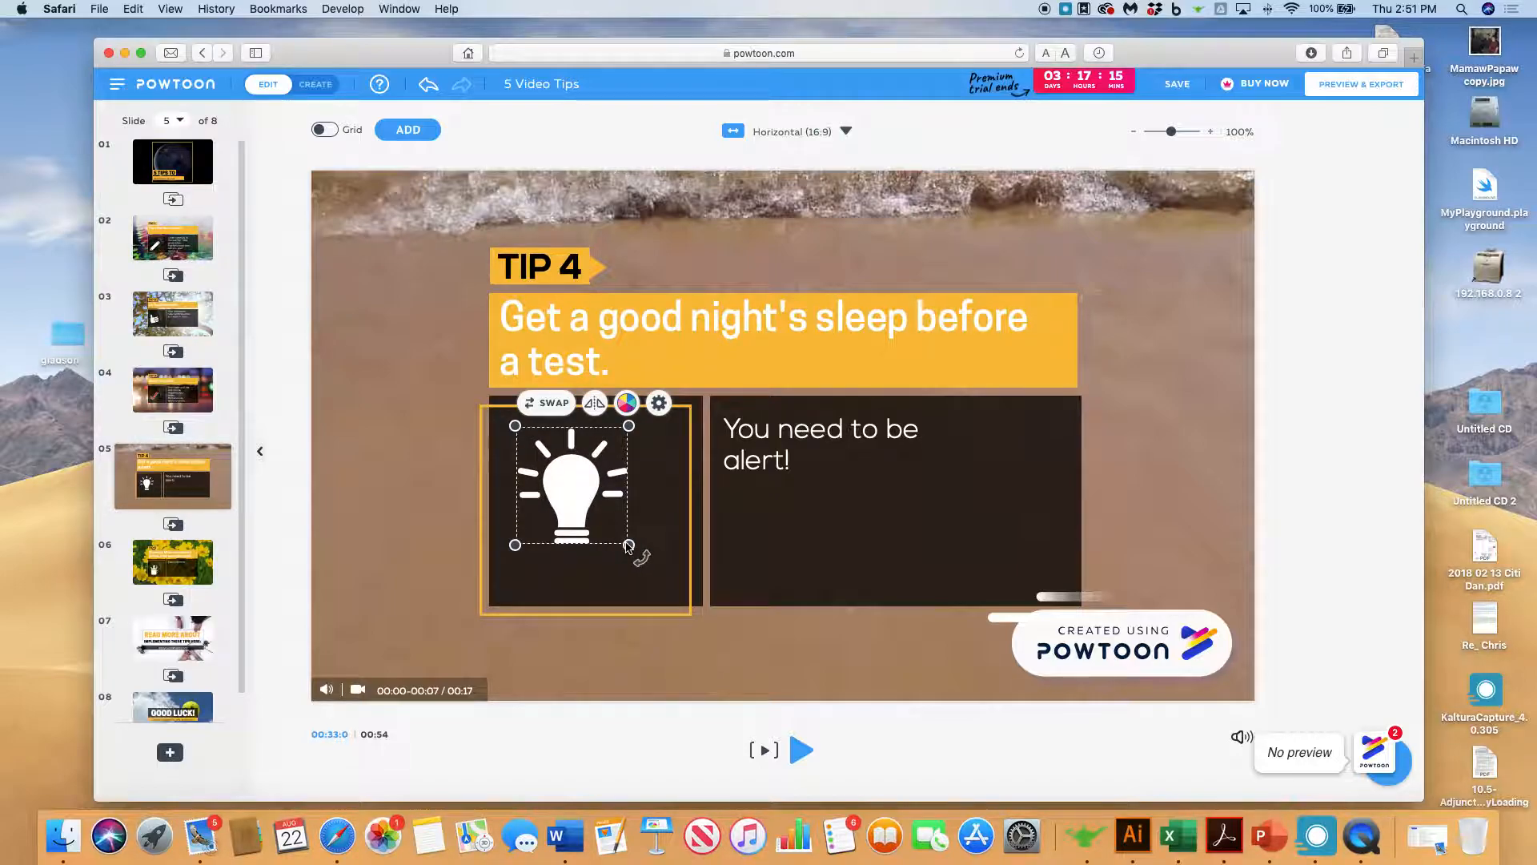
{"action": "left_click_drag", "start_coordinate": [629, 545], "coordinate": [669, 582]}
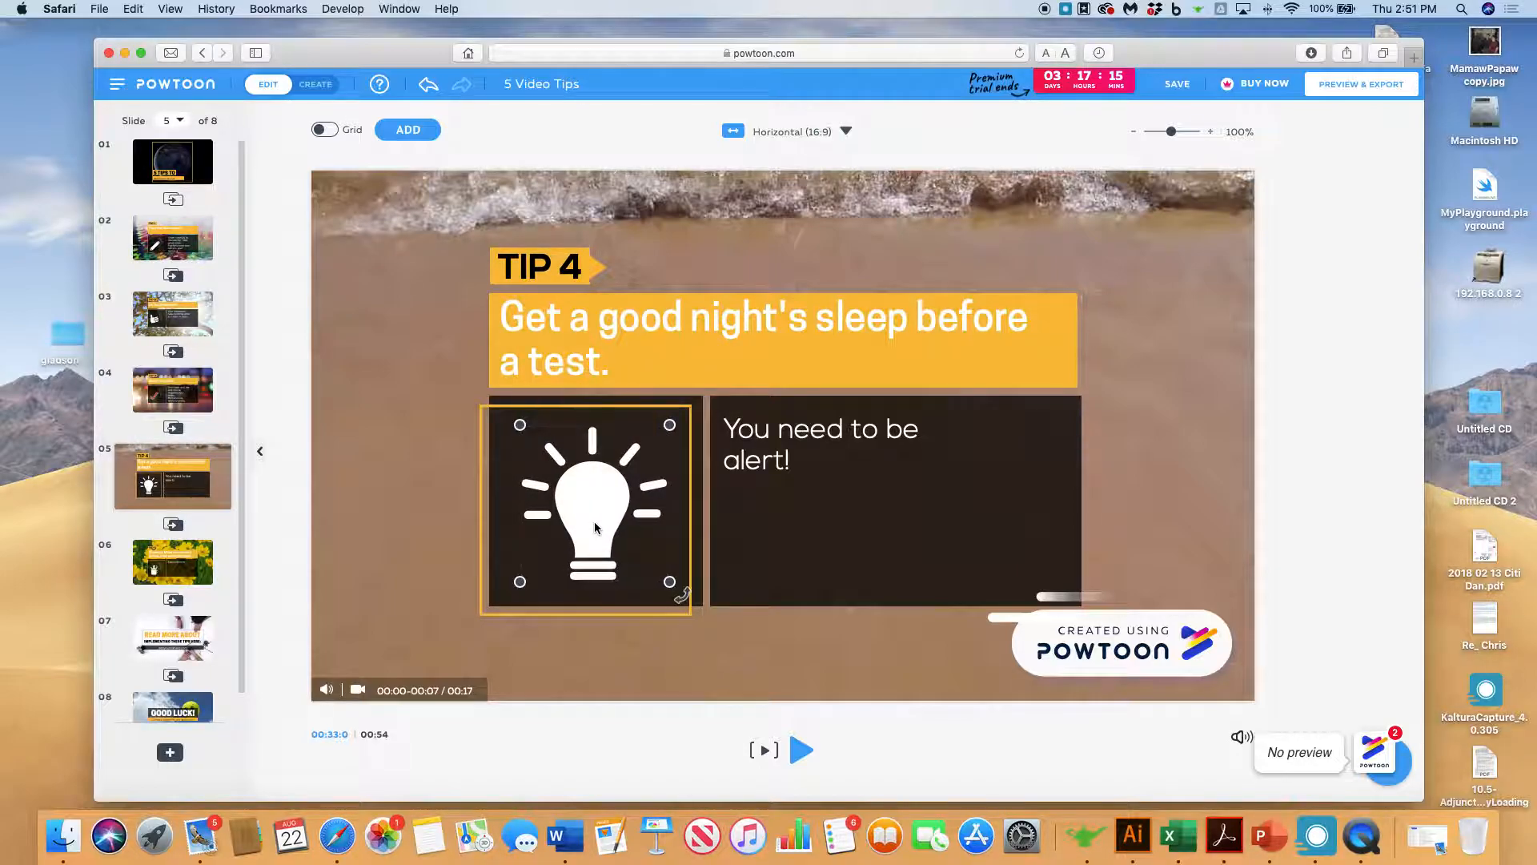
{"action": "left_click_drag", "start_coordinate": [752, 462], "coordinate": [753, 512]}
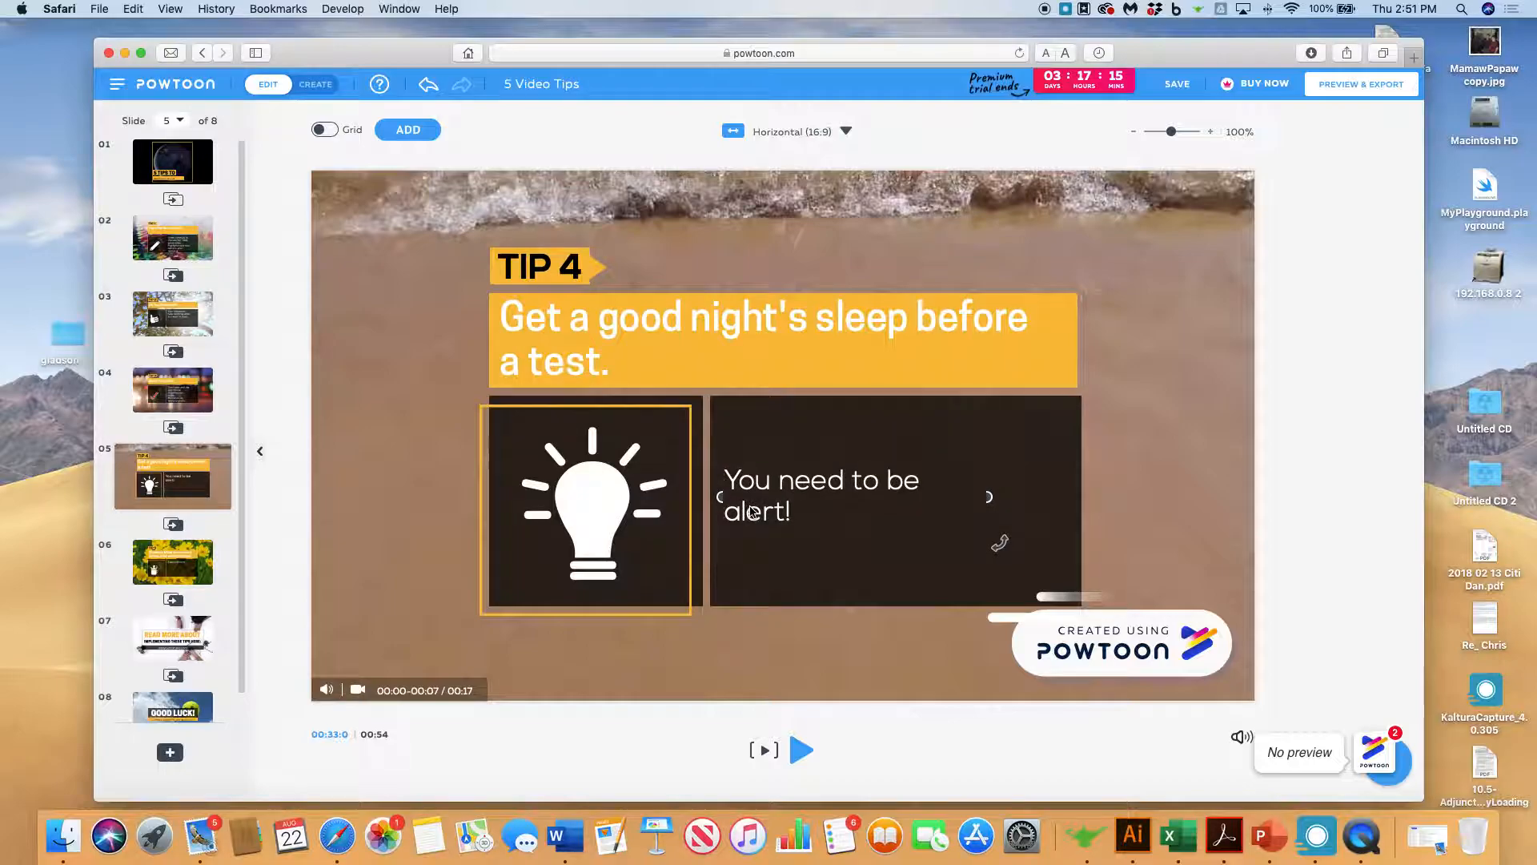
{"action": "left_click", "coordinate": [788, 655]}
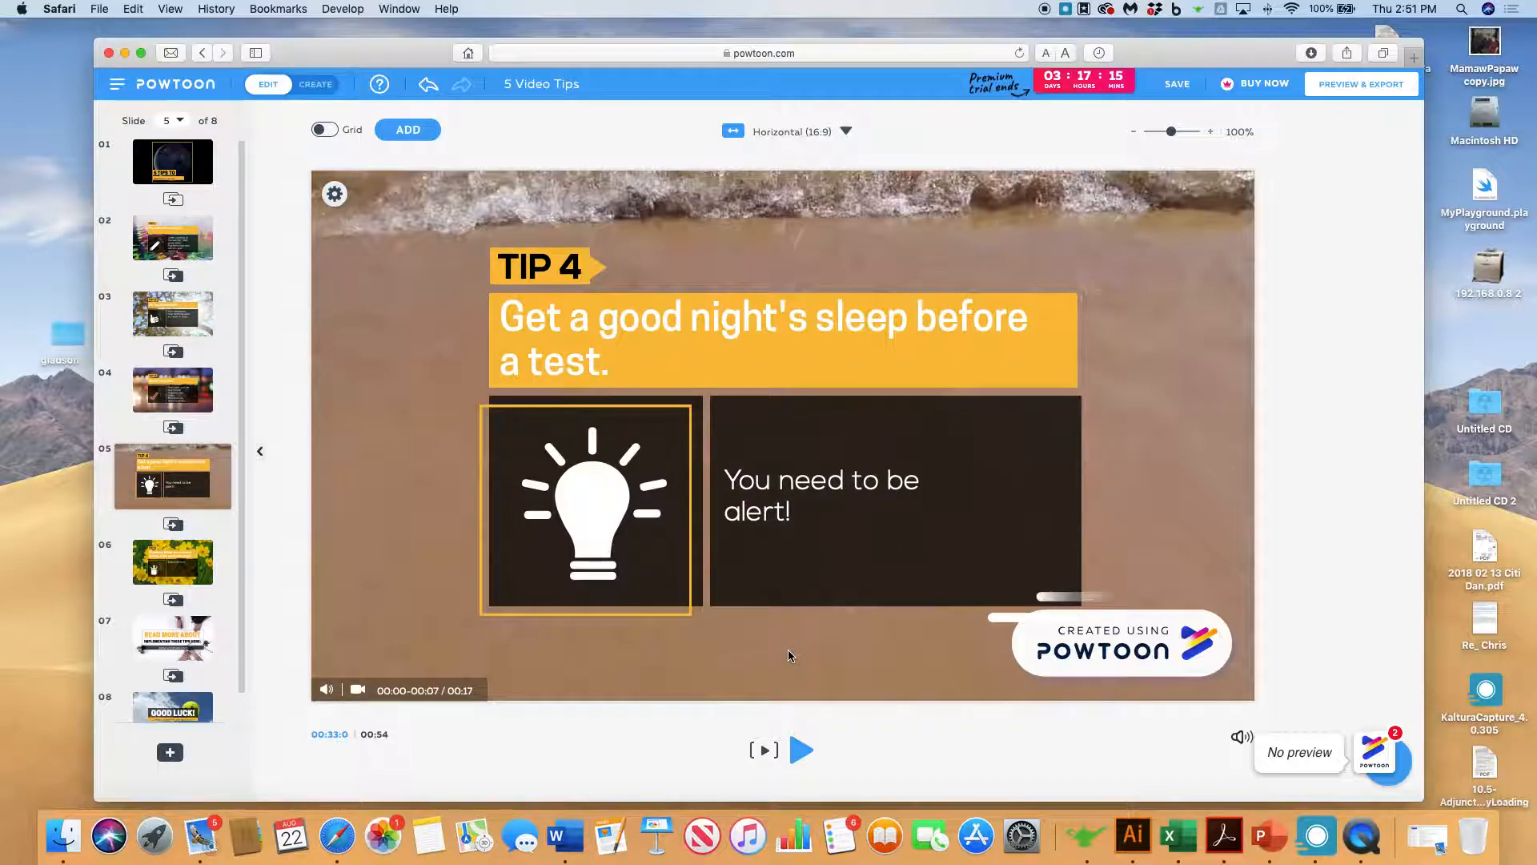
Replace the example heading on the Tip 5 slide with "Be willing to ask for advice.".
{"action": "left_click", "coordinate": [194, 550]}
{"action": "left_click", "coordinate": [601, 308]}
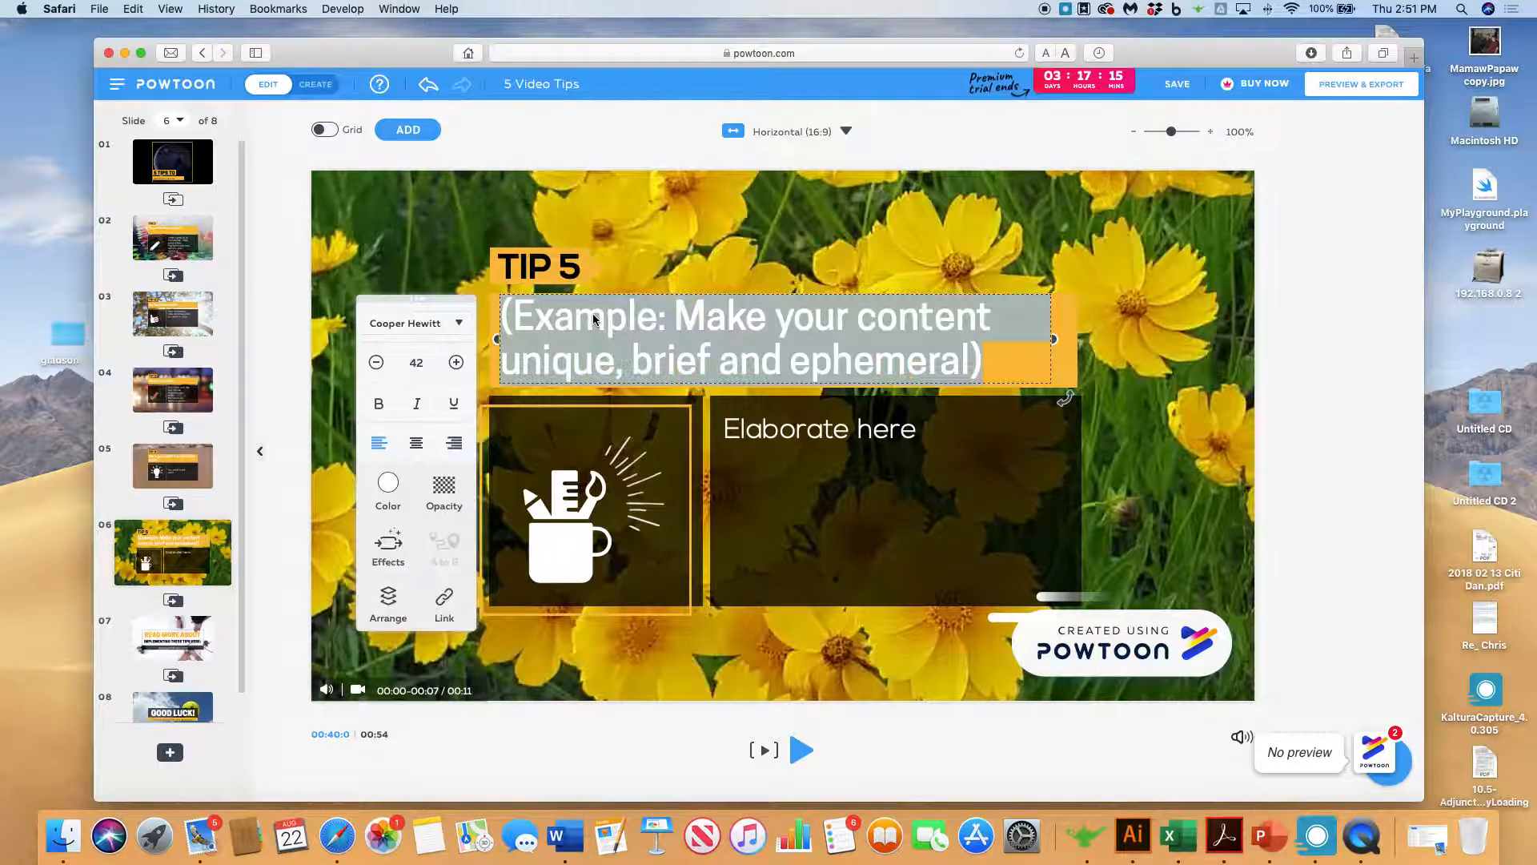
{"action": "left_click", "coordinate": [592, 314]}
{"action": "triple_click", "coordinate": [592, 314]}
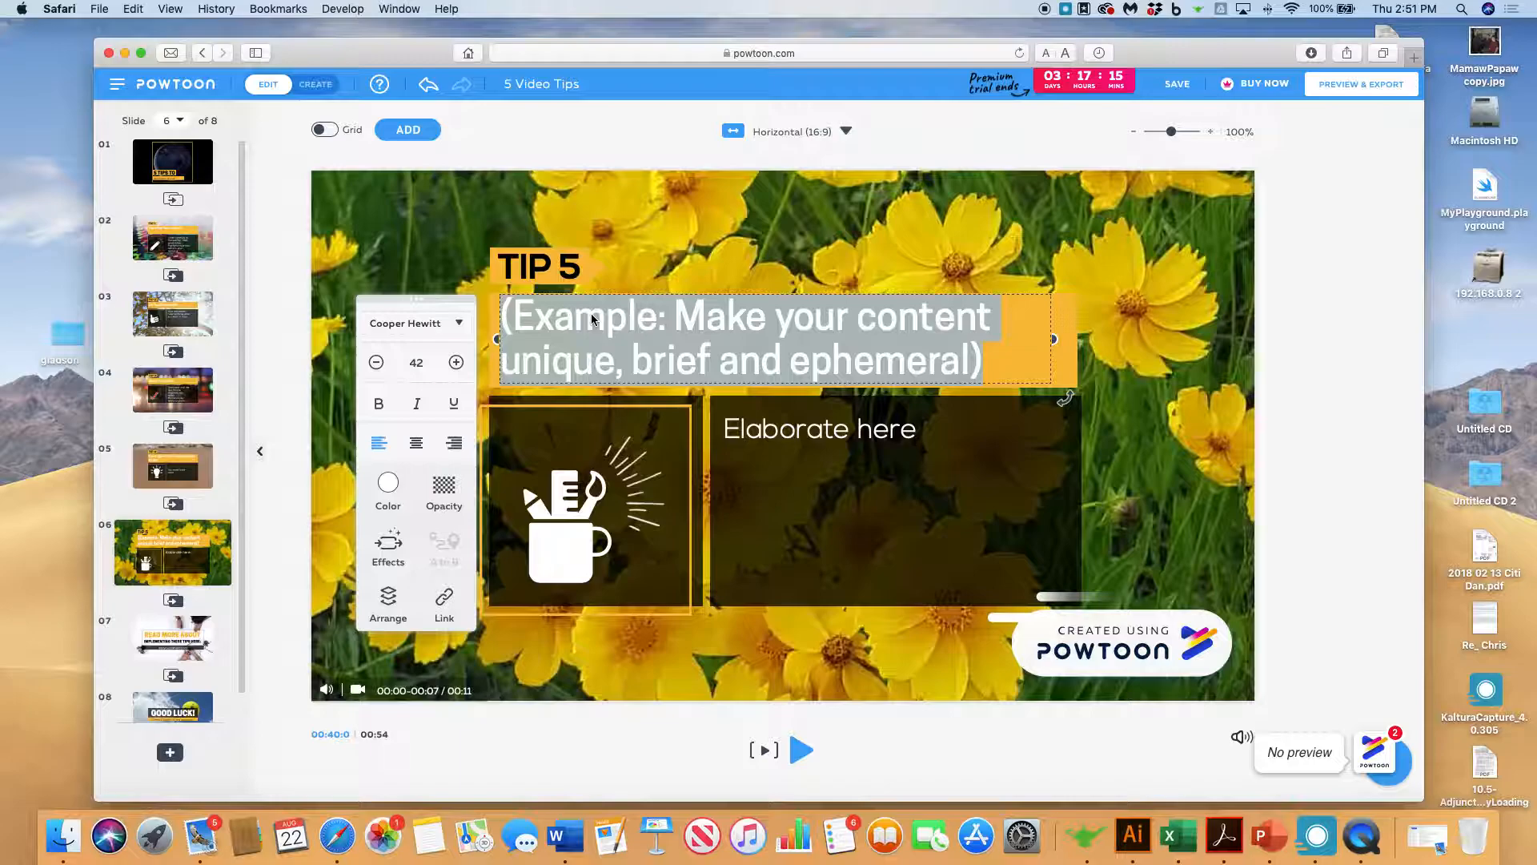
{"action": "type", "text": "Be "}
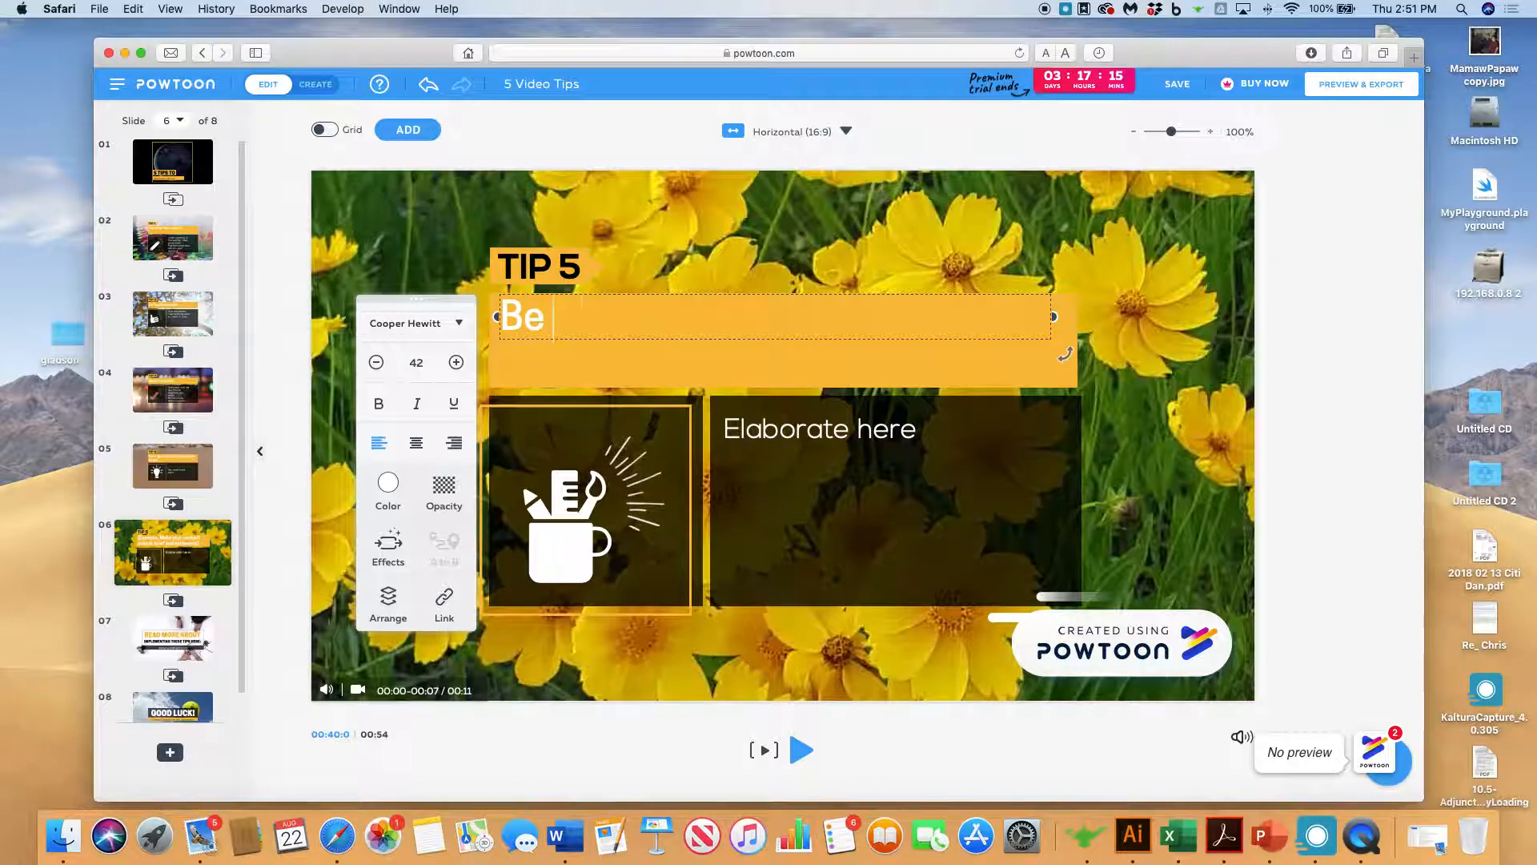
{"action": "type", "text": "willing to "}
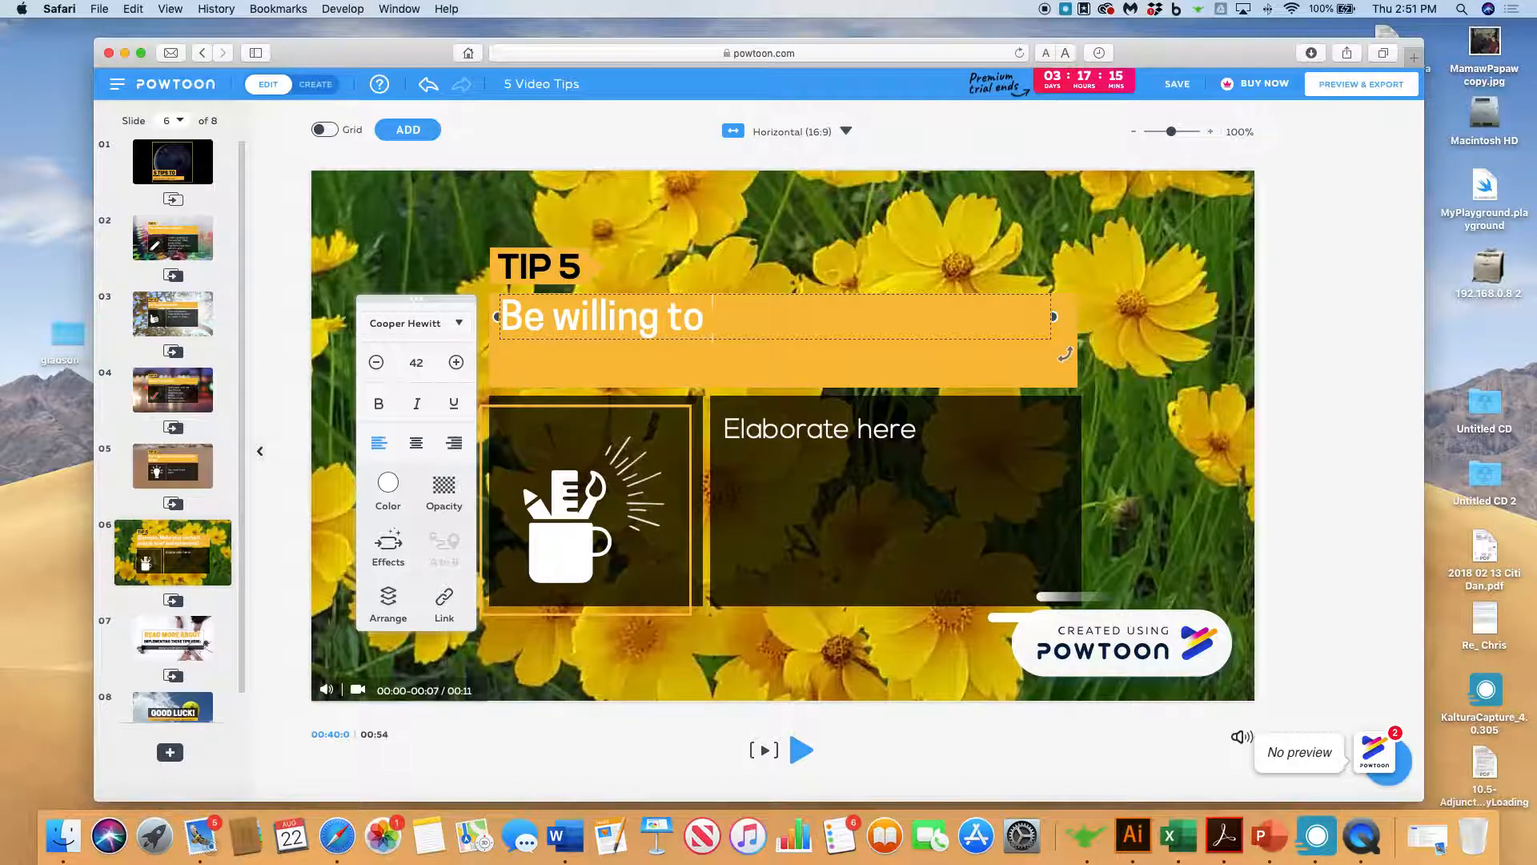
{"action": "type", "text": "ask for "}
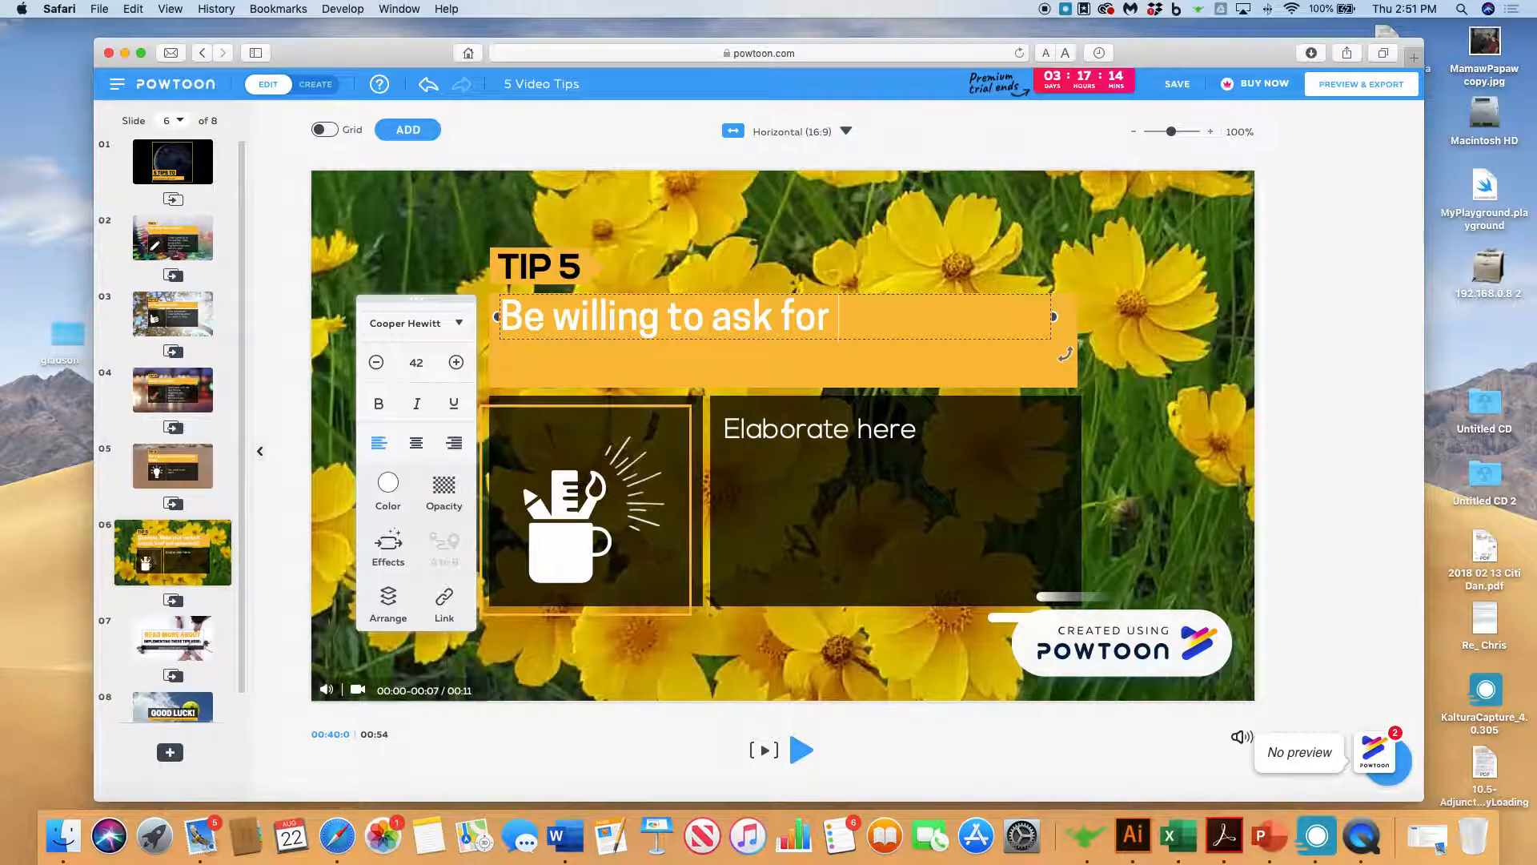
{"action": "type", "text": "advise."}
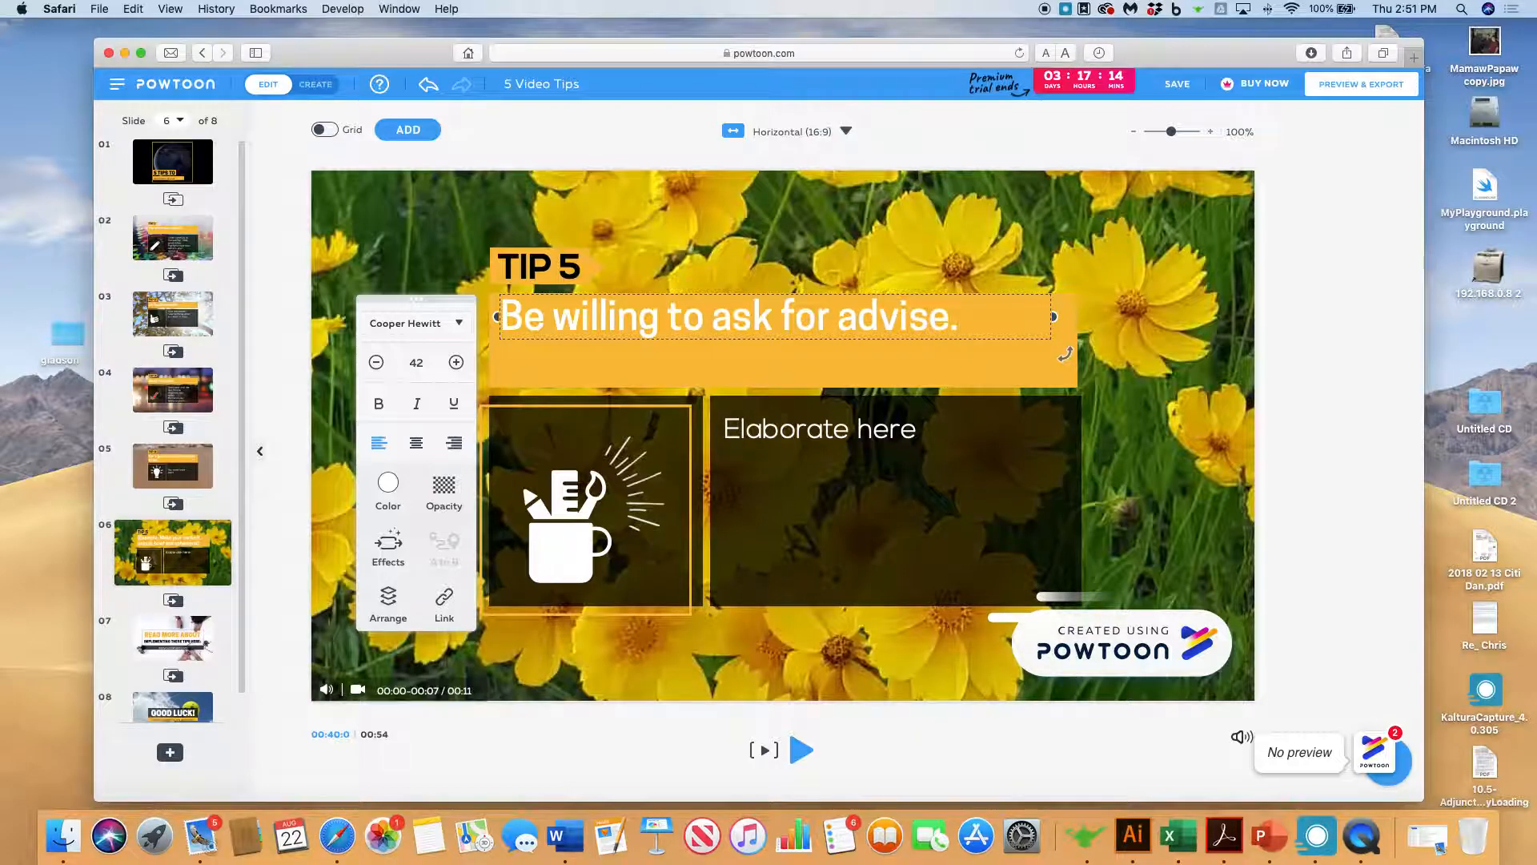
{"action": "key", "text": "BackSpace"}
{"action": "key", "text": "BackSpace"}
{"action": "type", "text": "ce."}
Replace "Elaborate here" on the Tip 5 slide with "Talk to your teacher. Get a study buddy. Ask for your parents' help. Don't be shy!!!!".
{"action": "left_click", "coordinate": [799, 438]}
{"action": "double_click", "coordinate": [911, 436]}
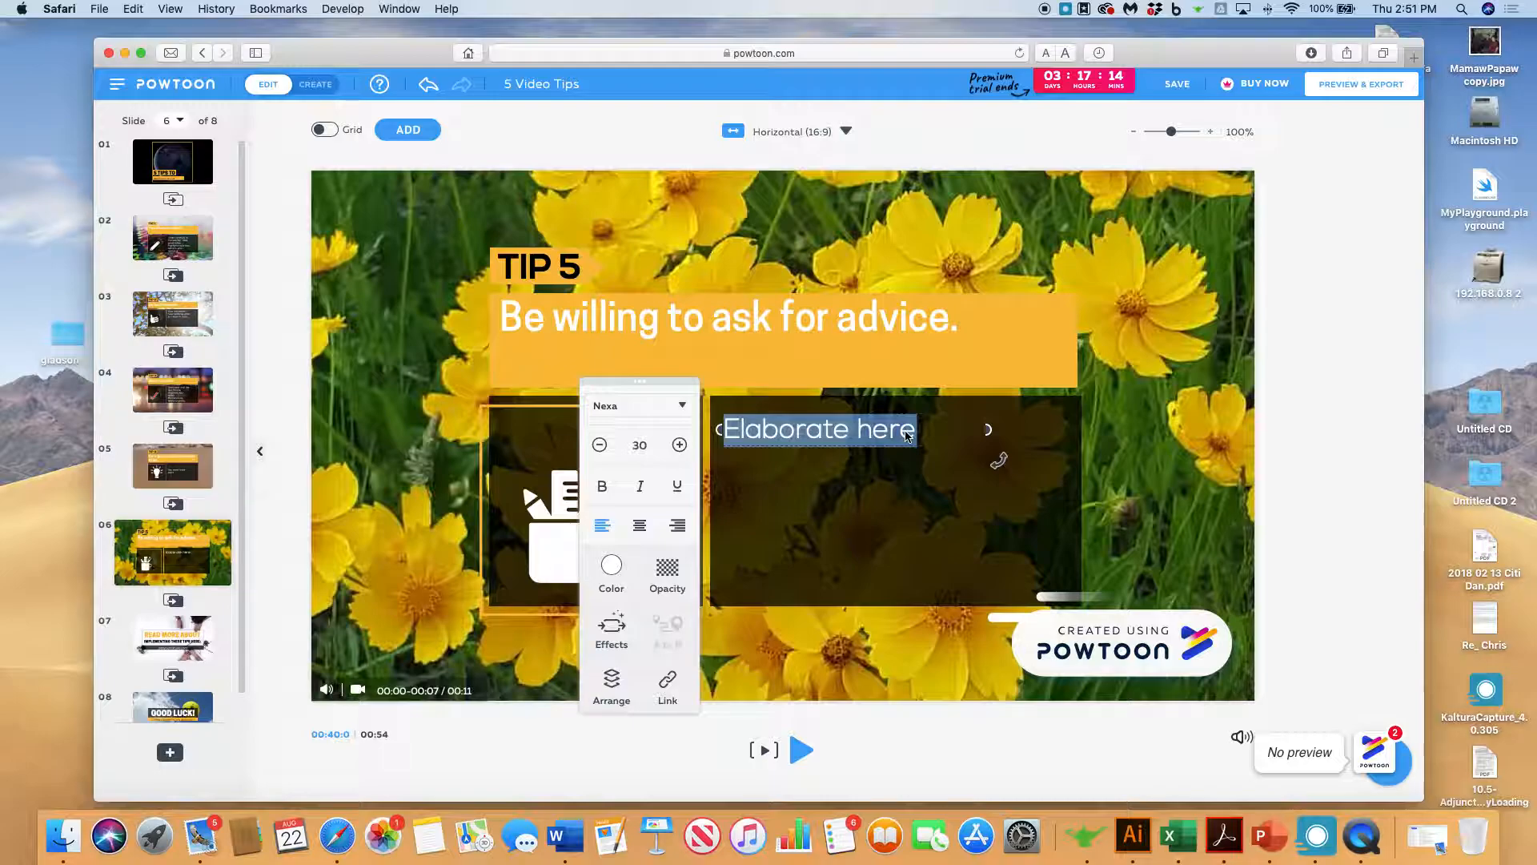
{"action": "type", "text": "Talk"}
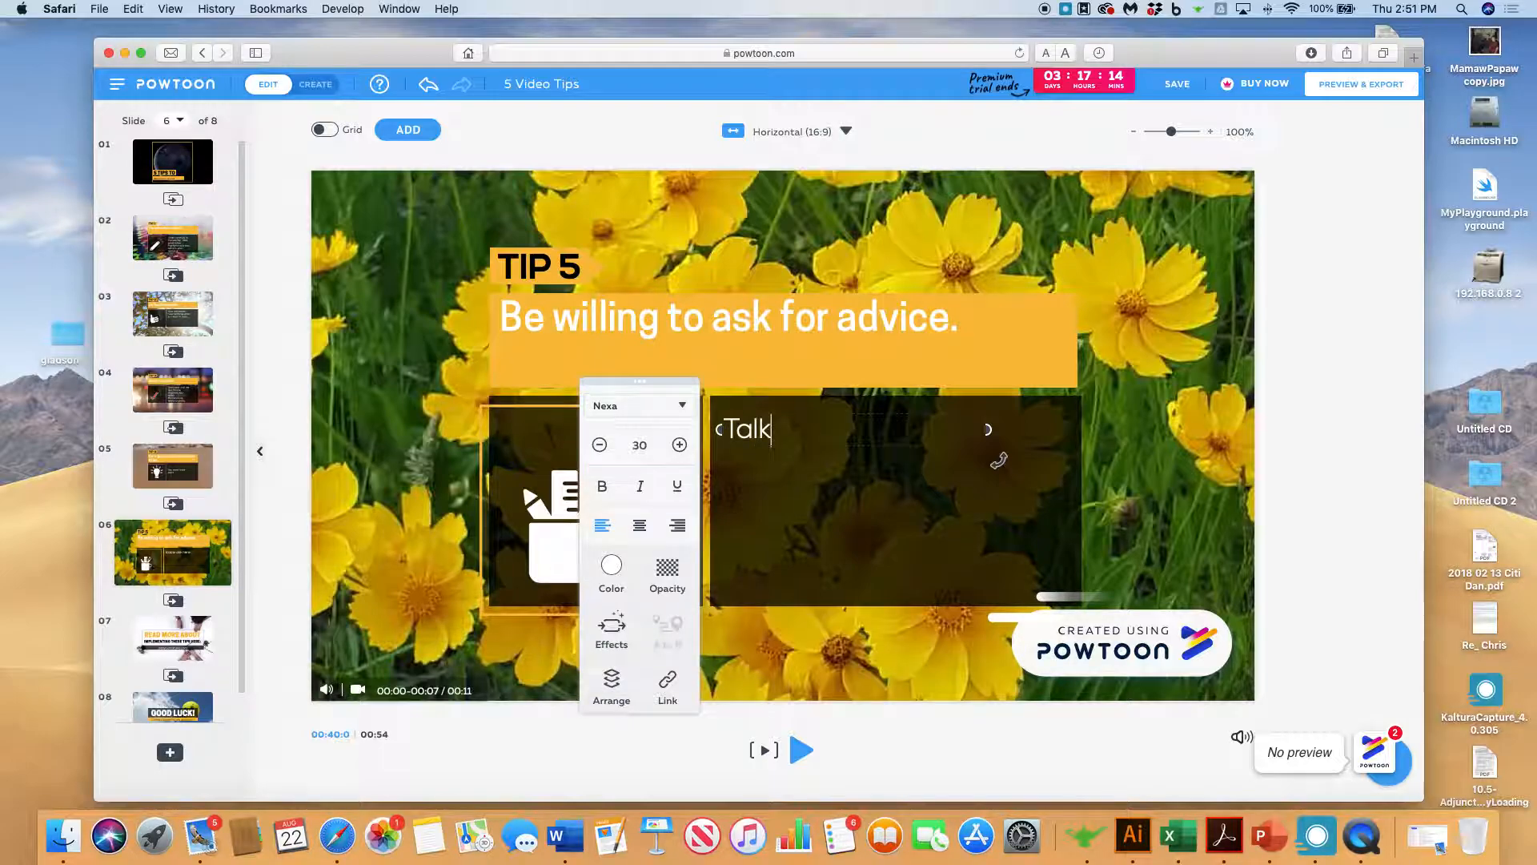
{"action": "type", "text": " to your pro"}
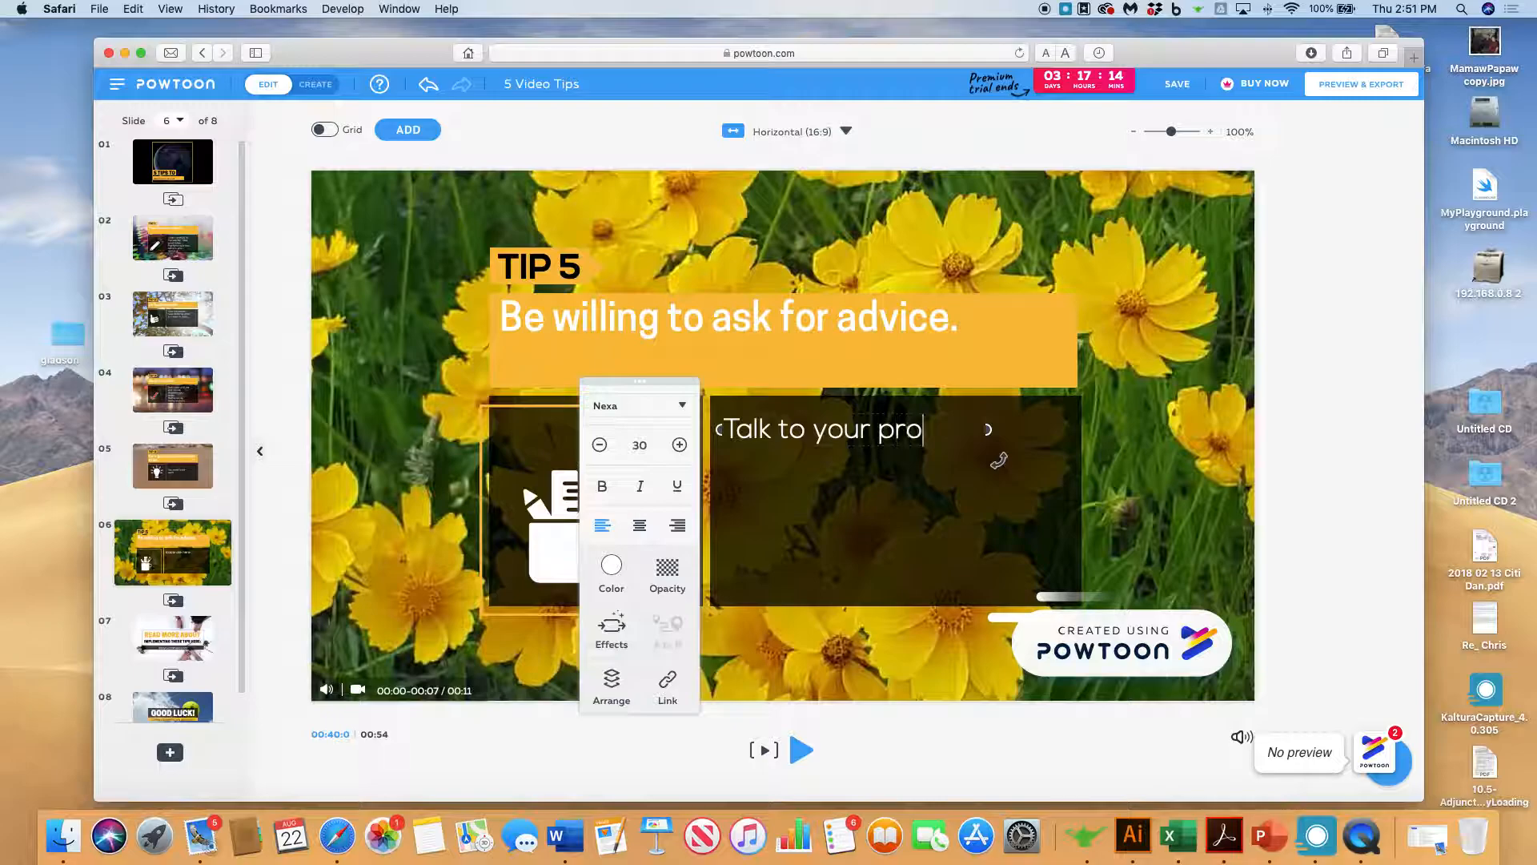
{"action": "key", "text": "BackSpace"}
{"action": "key", "text": "BackSpace"}
{"action": "key", "text": "BackSpace"}
{"action": "type", "text": "teach"}
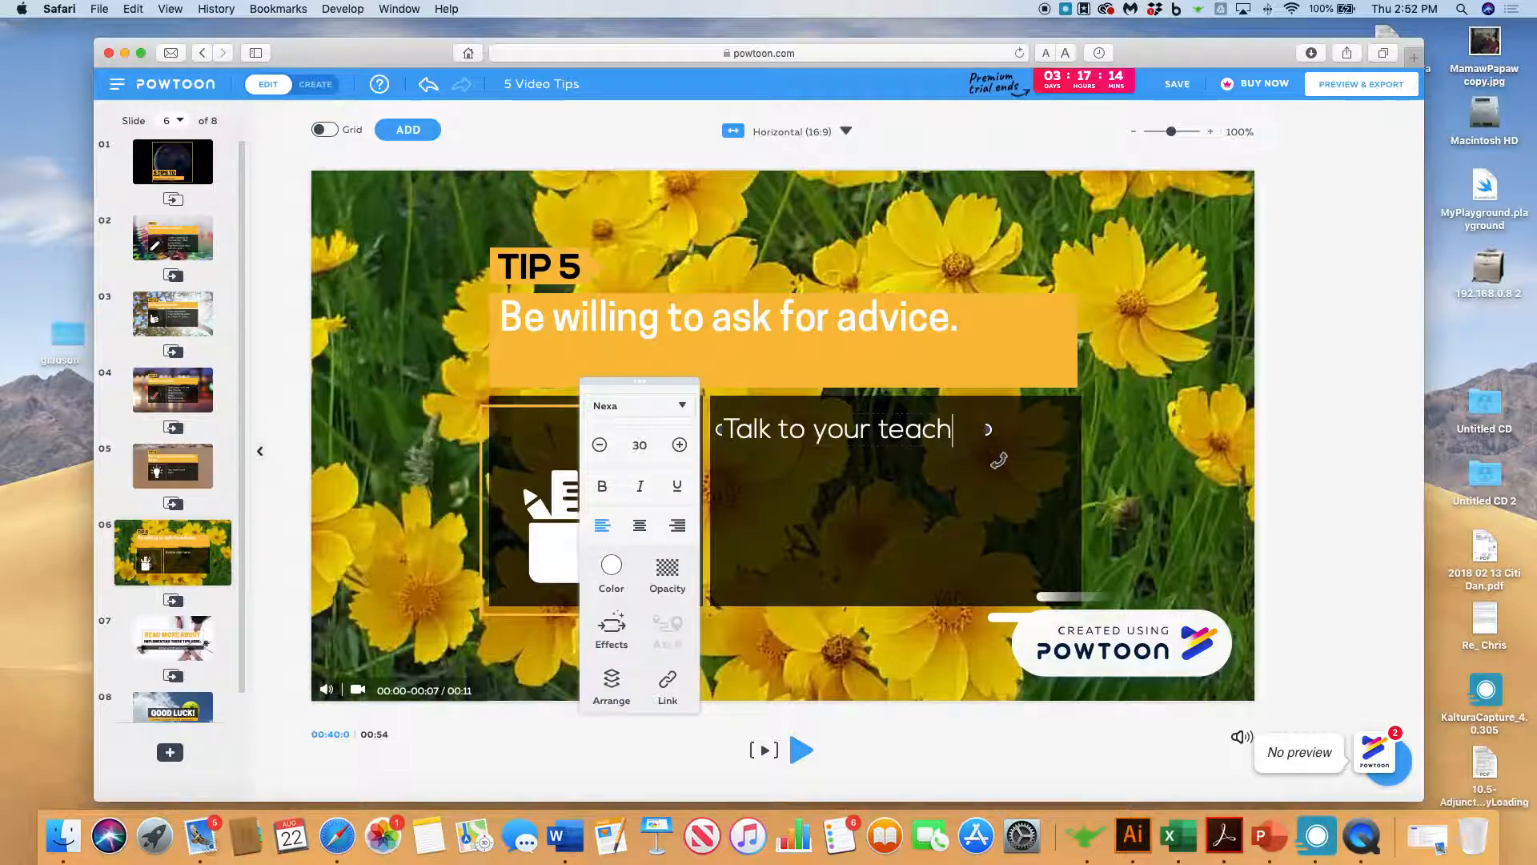
{"action": "type", "text": "er. "}
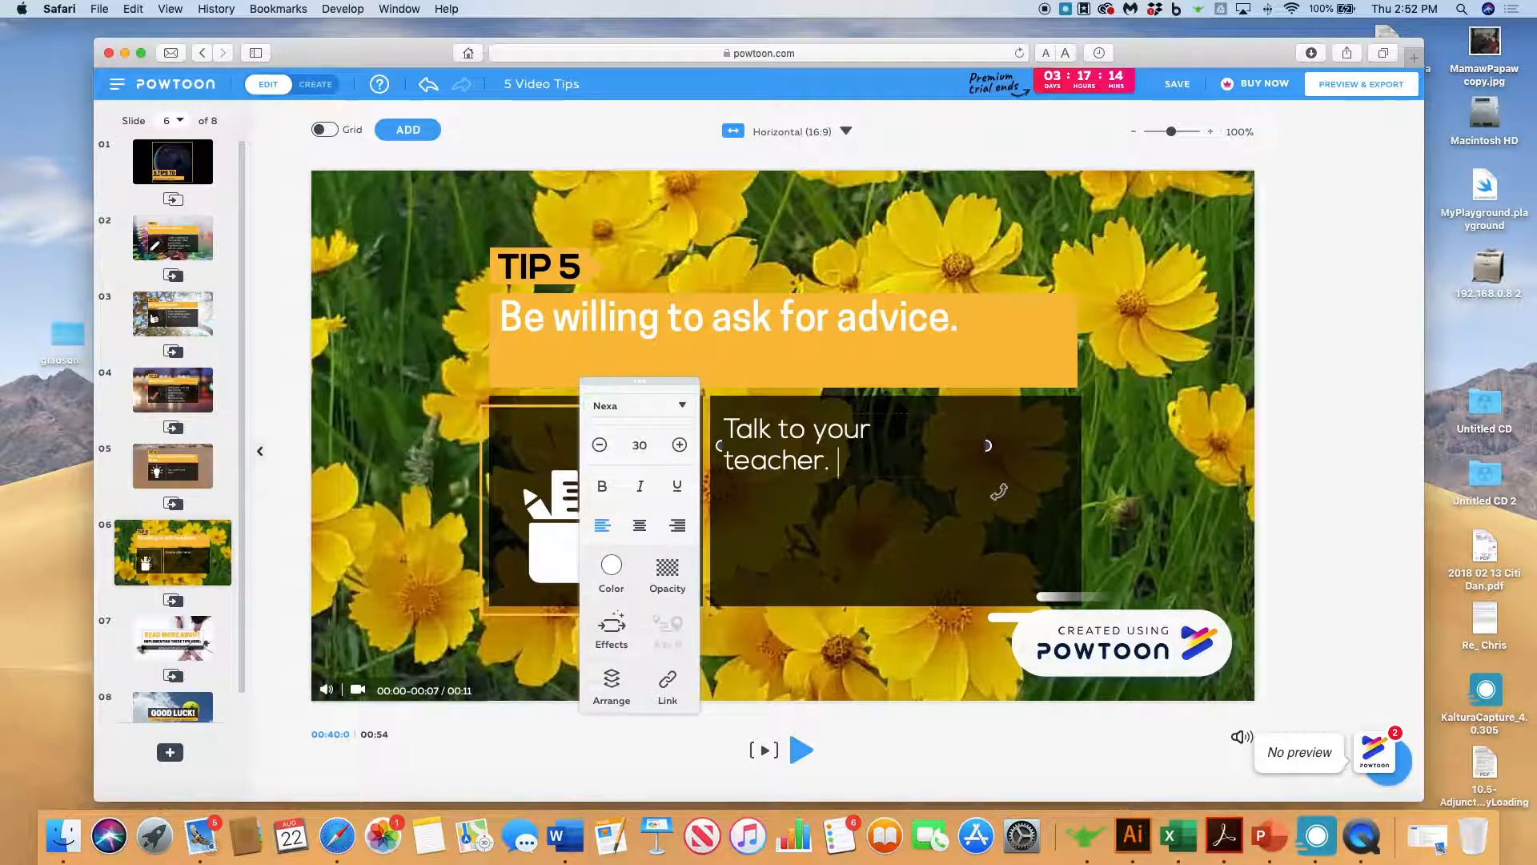
{"action": "type", "text": "Get a stu"}
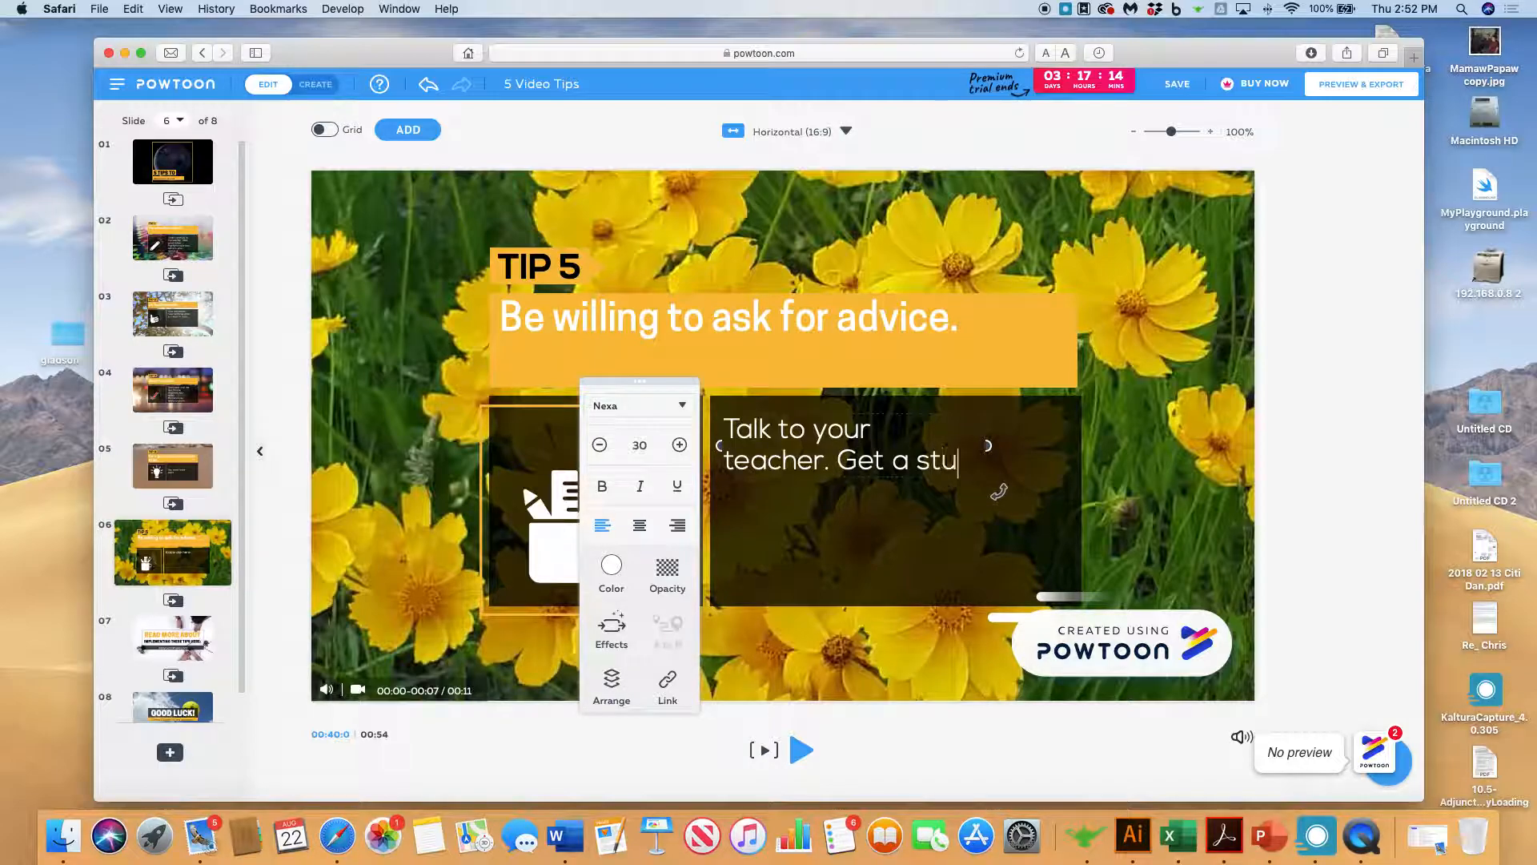
{"action": "type", "text": "dy budy"}
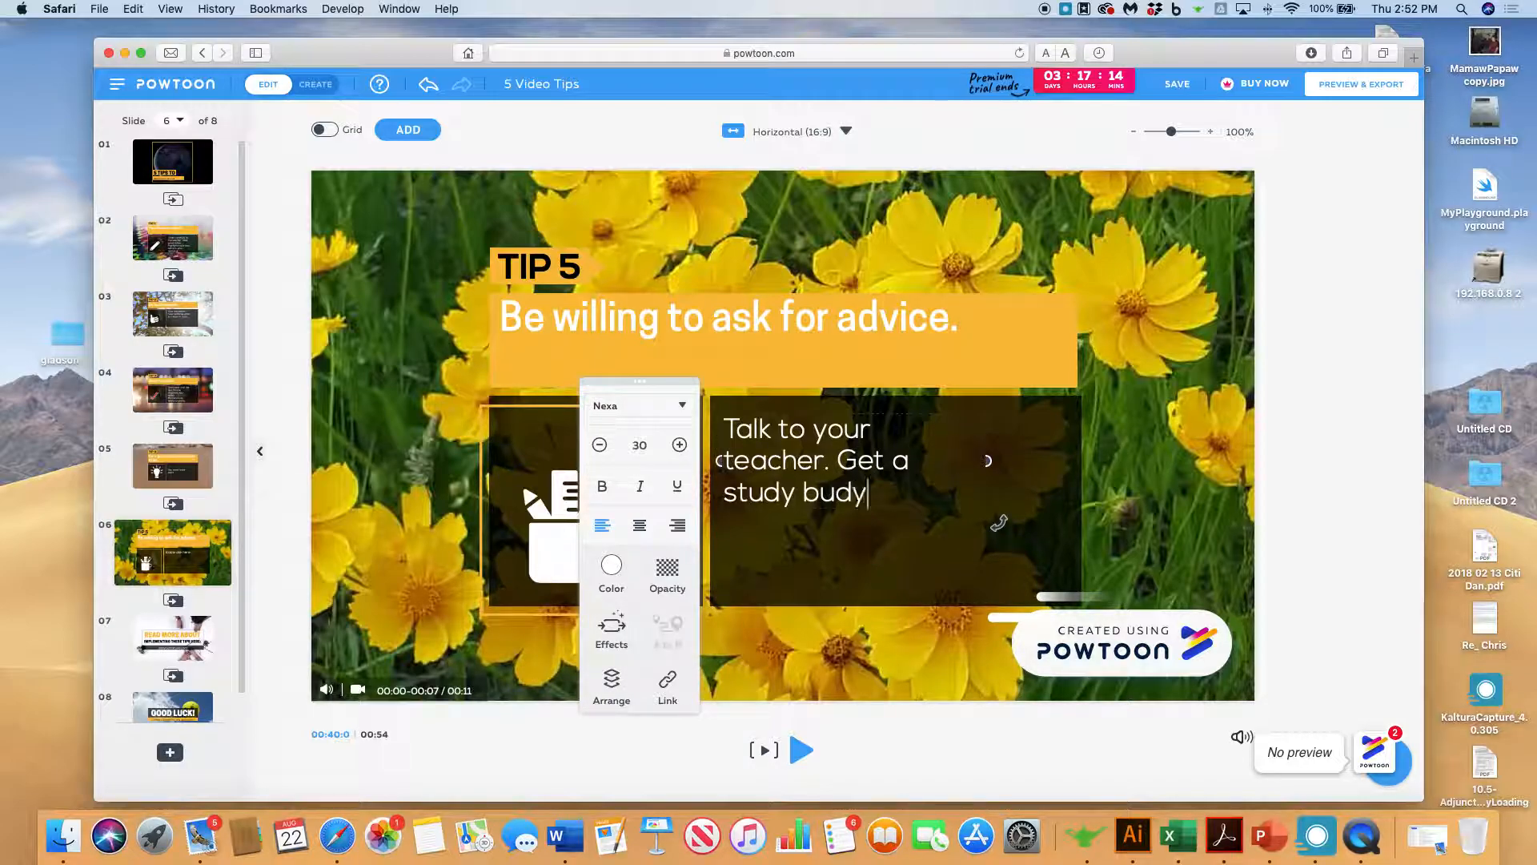
{"action": "key", "text": "BackSpace"}
{"action": "type", "text": "dy"}
{"action": "type", "text": ". Ask for yo"}
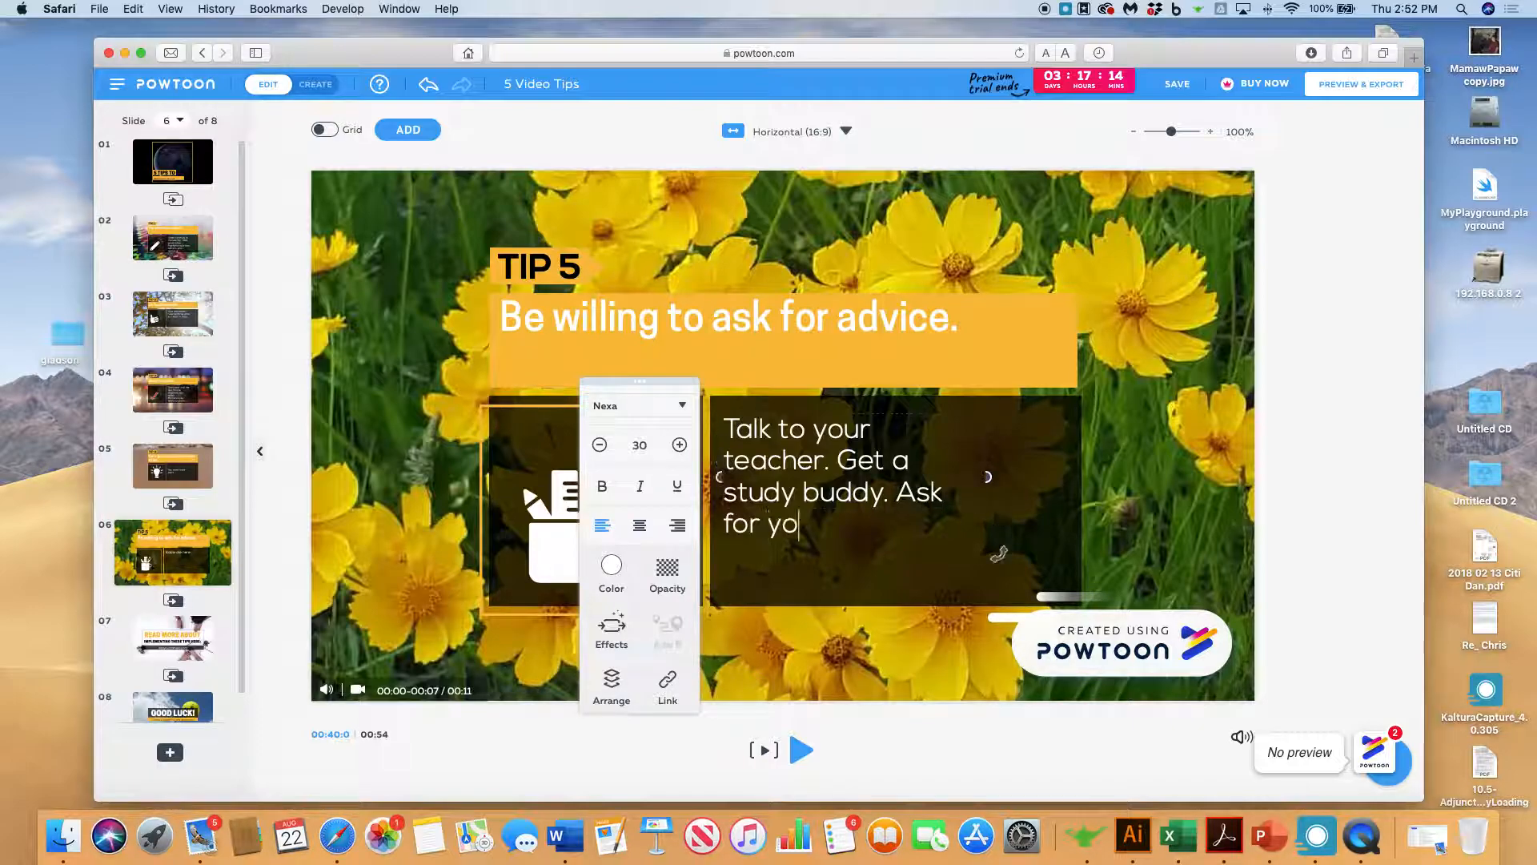
{"action": "type", "text": "ur Pa"}
{"action": "key", "text": "BackSpace"}
{"action": "key", "text": "BackSpace"}
{"action": "type", "text": "paretn"}
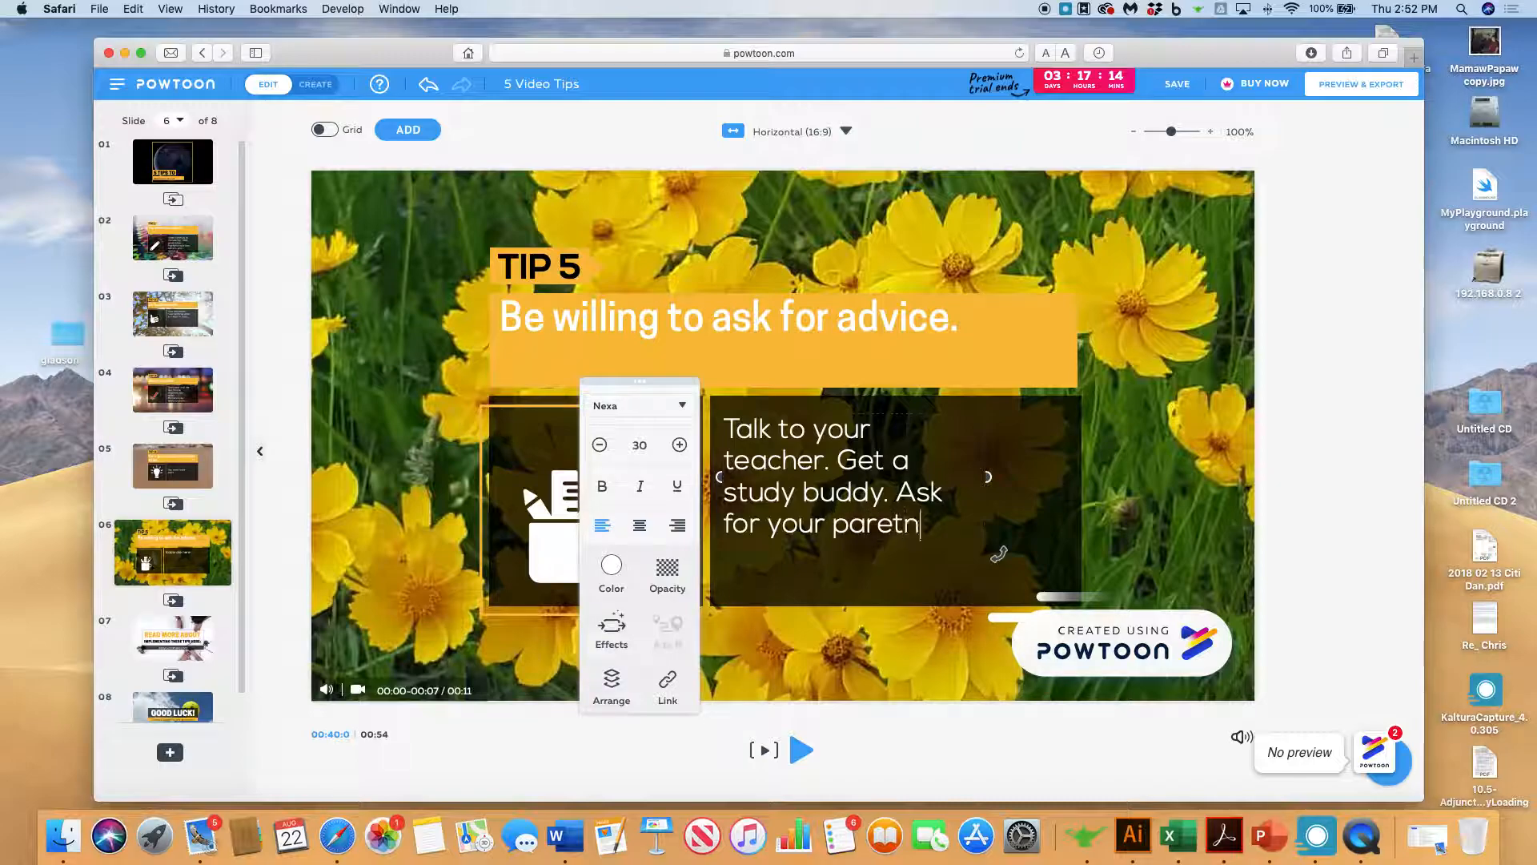
{"action": "key", "text": "BackSpace"}
{"action": "type", "text": "nt"}
{"action": "key", "text": "BackSpace"}
{"action": "type", "text": "s' help"}
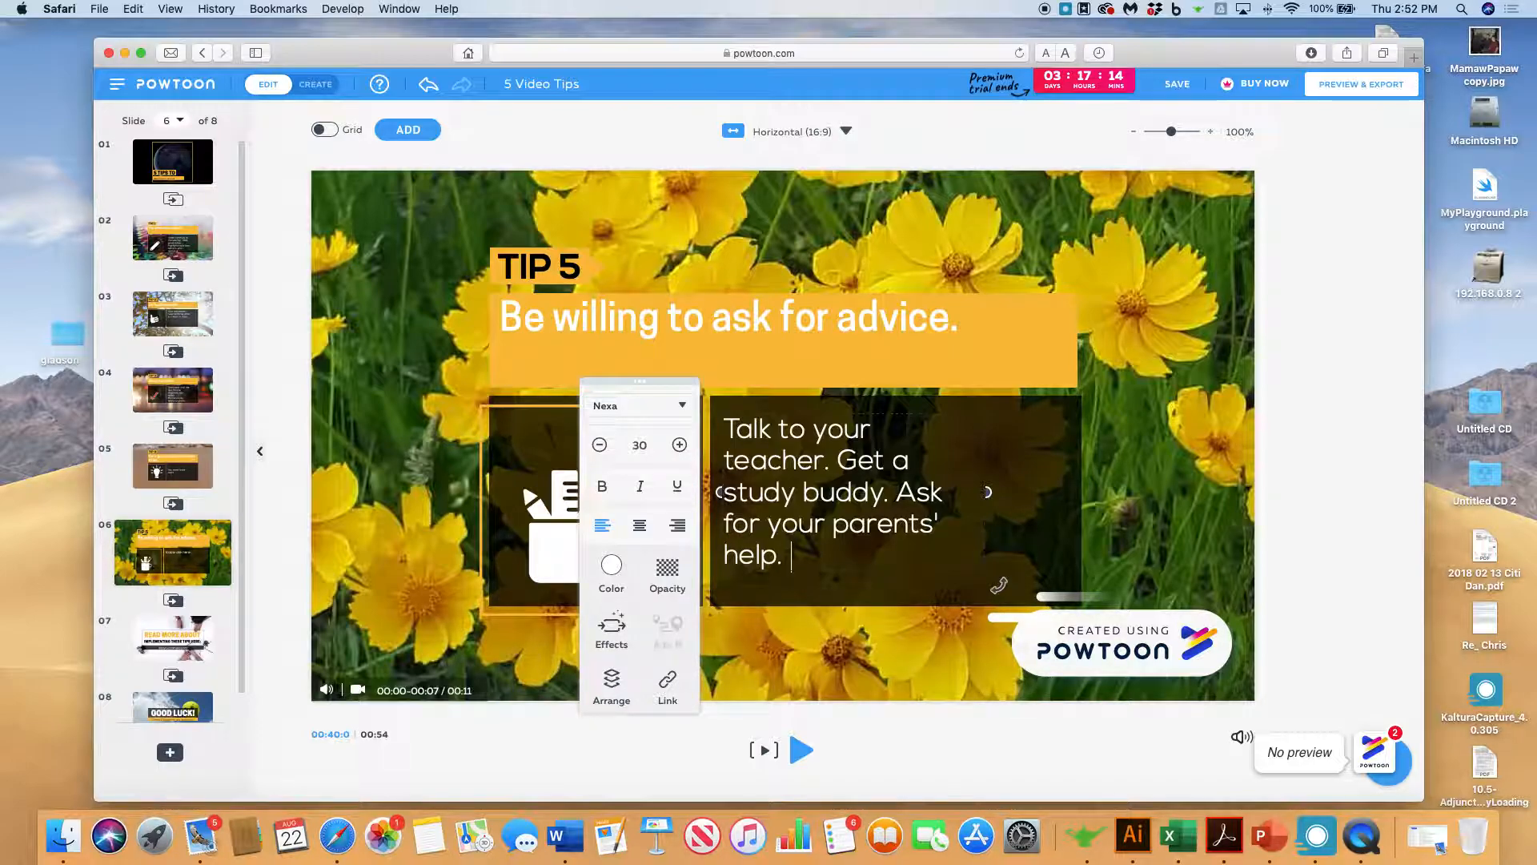
{"action": "type", "text": ". Don't be shy!!!!"}
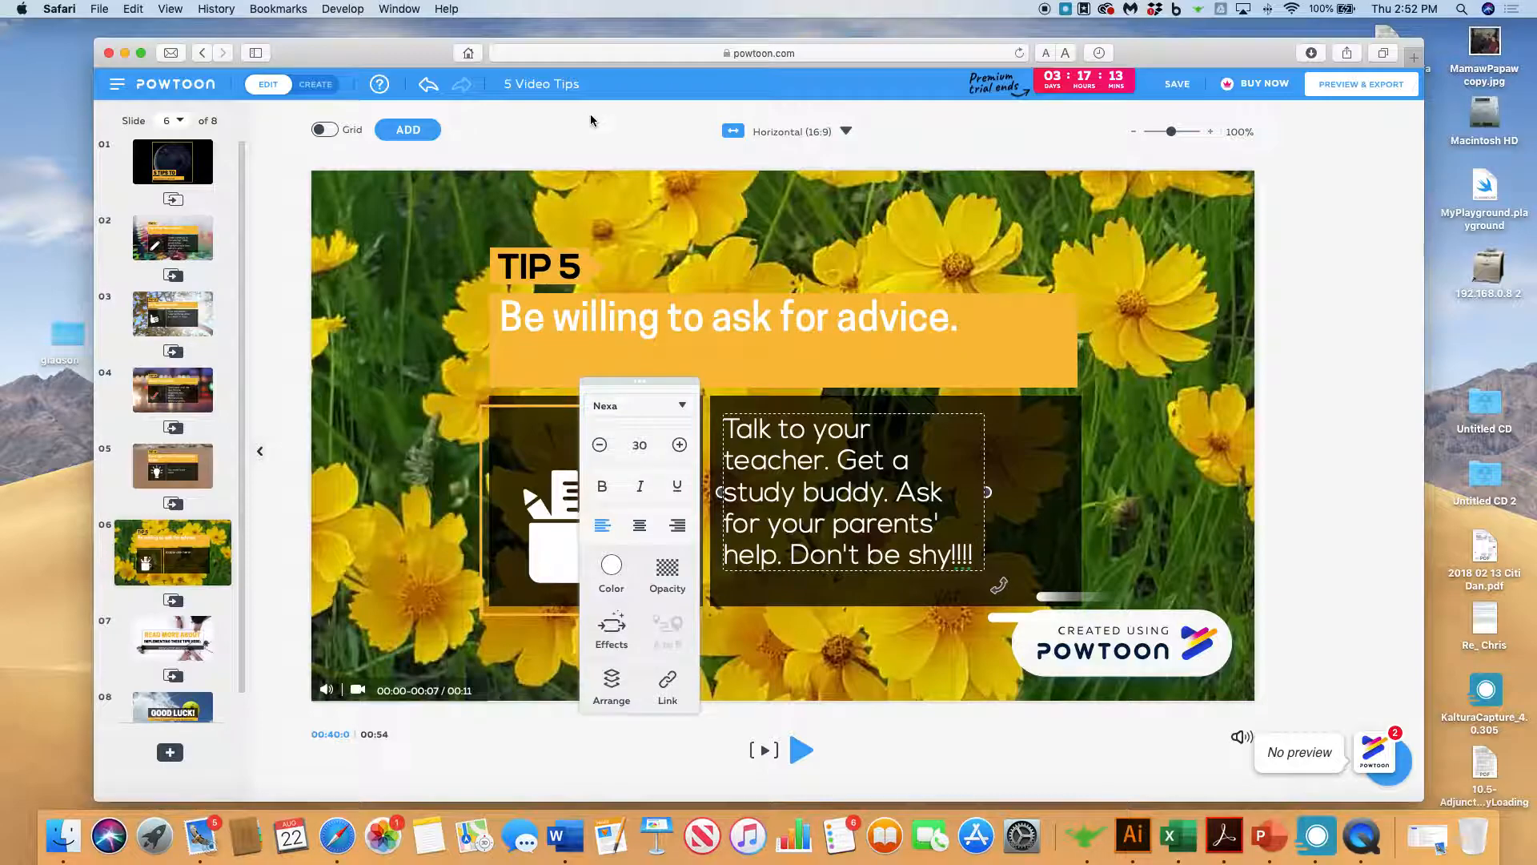
Apply the Write enter effect to the body text on the Tip 5 slide.
{"action": "left_click", "coordinate": [611, 626]}
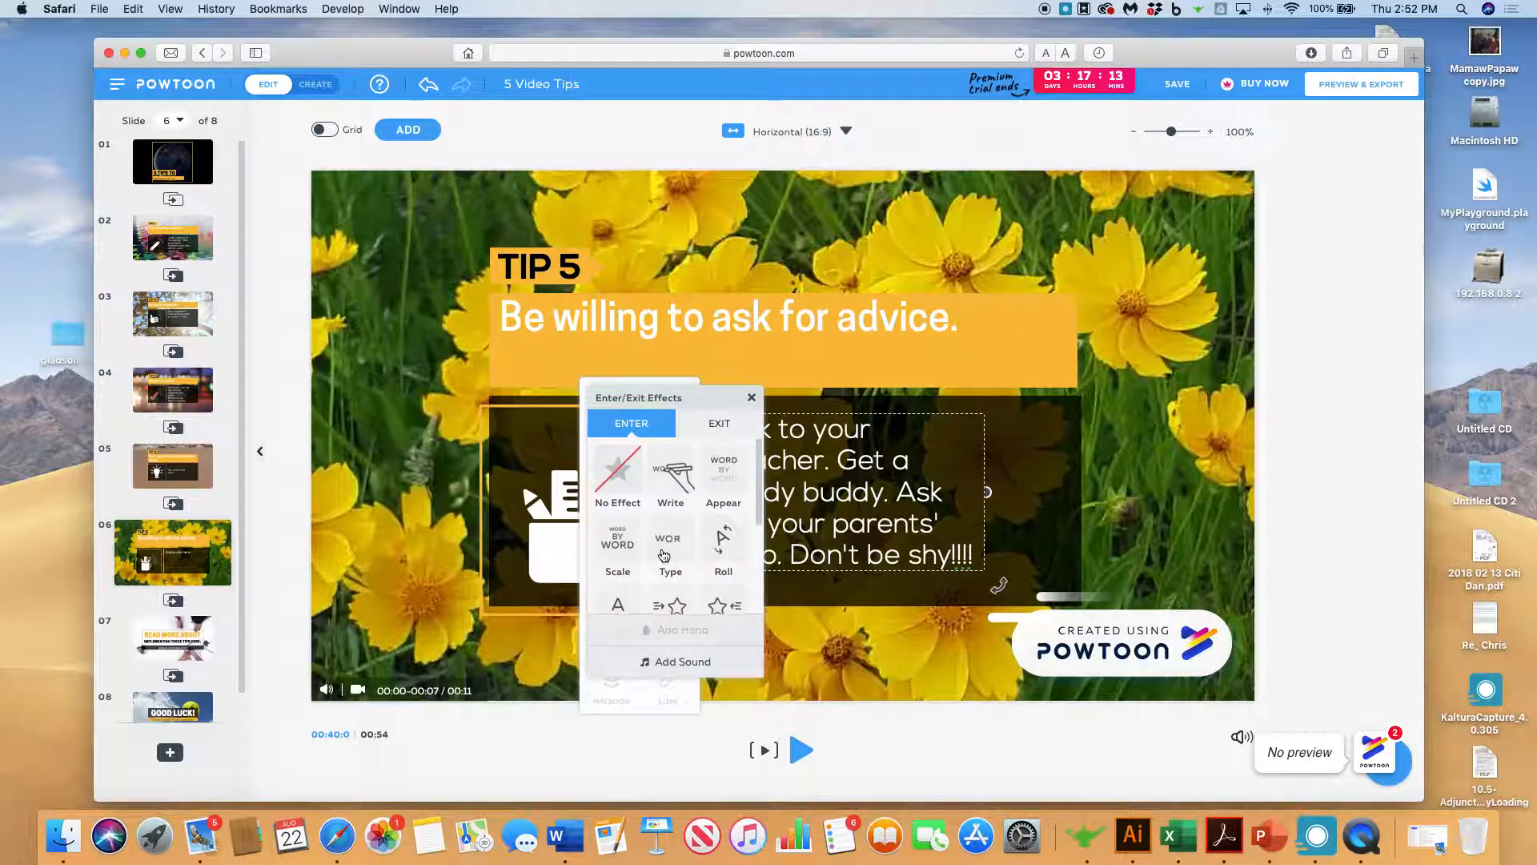
{"action": "left_click", "coordinate": [671, 481]}
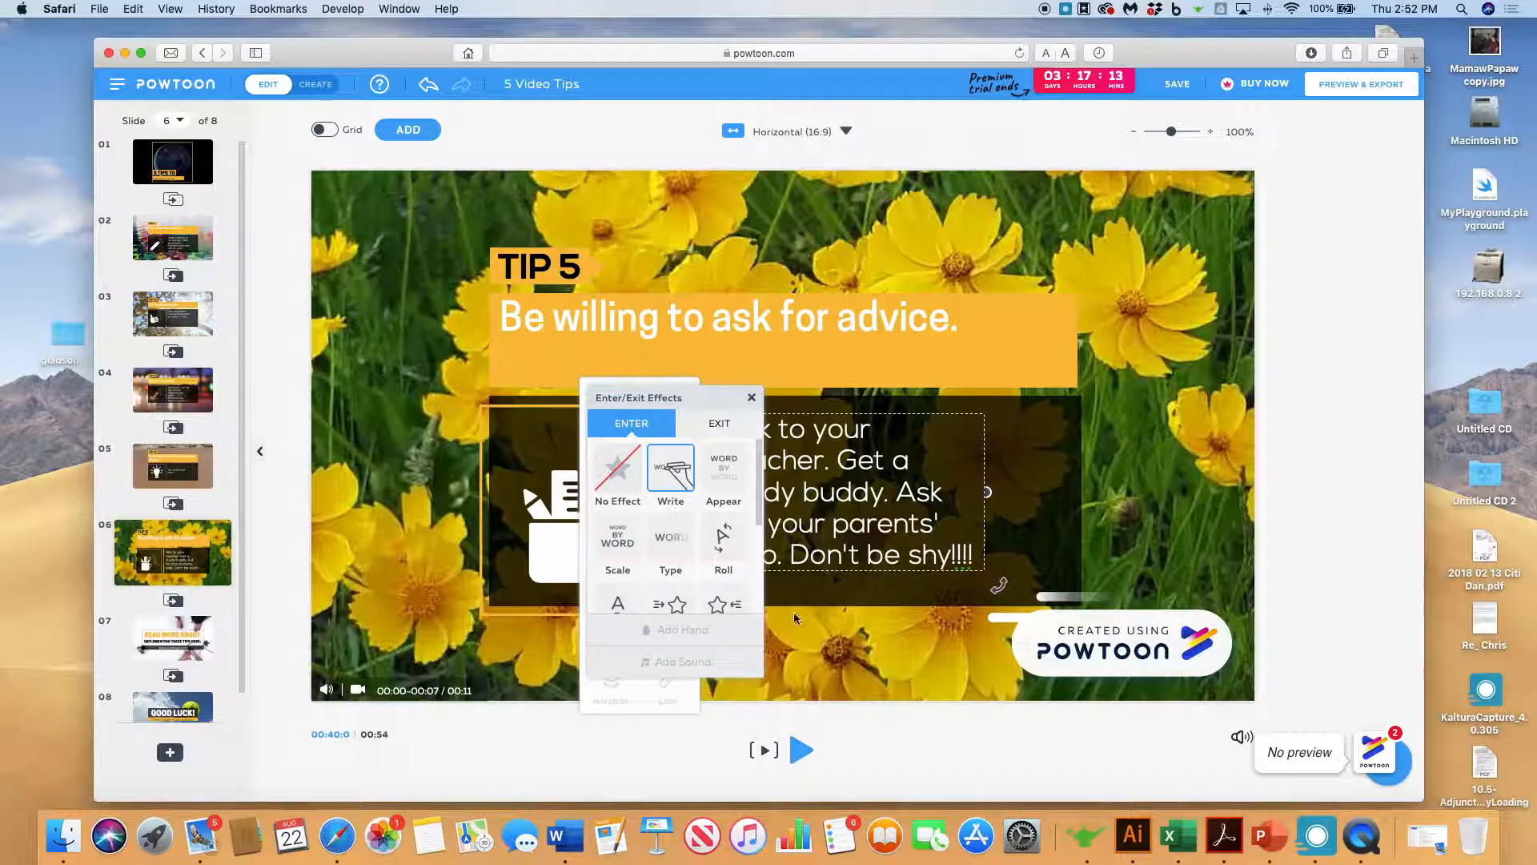
{"action": "left_click", "coordinate": [751, 399]}
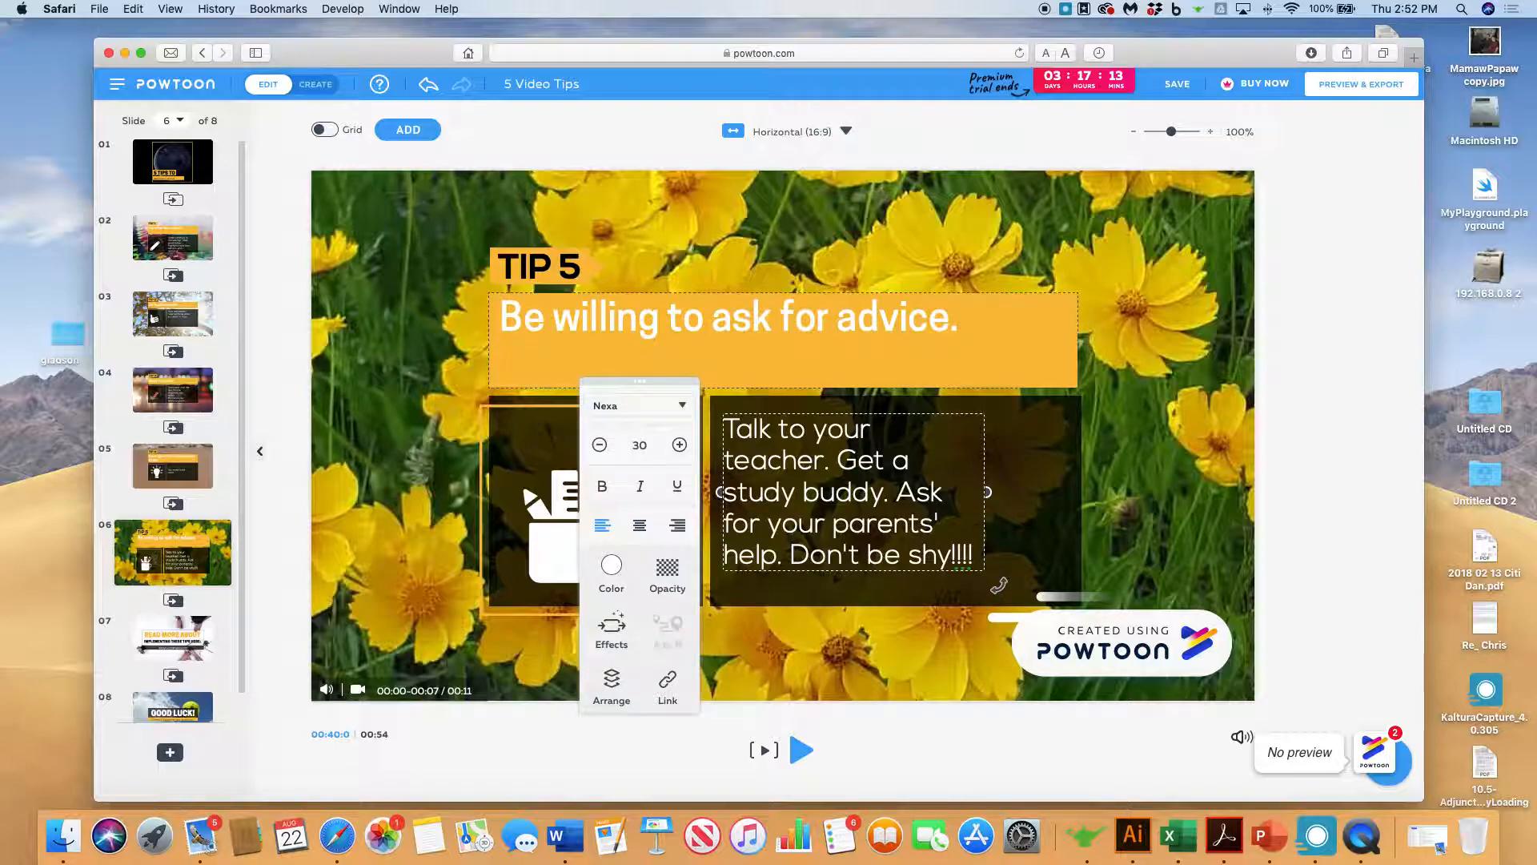
{"action": "key", "text": "Escape"}
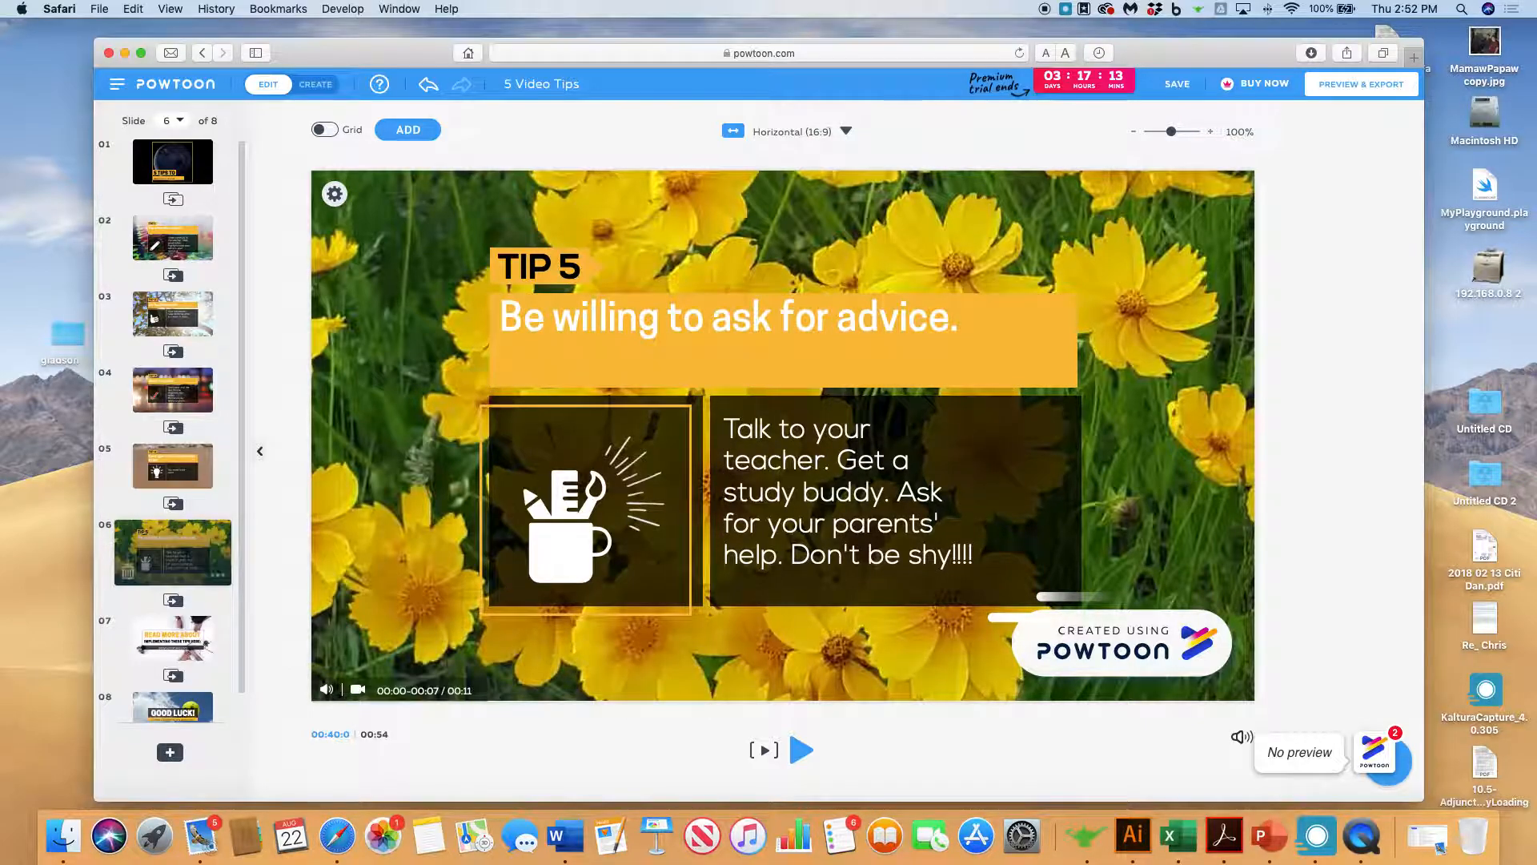
Delete the "Read more about implementing these tips here" slide.
{"action": "scroll", "coordinate": [195, 632], "scroll_direction": "down", "scroll_amount": 1}
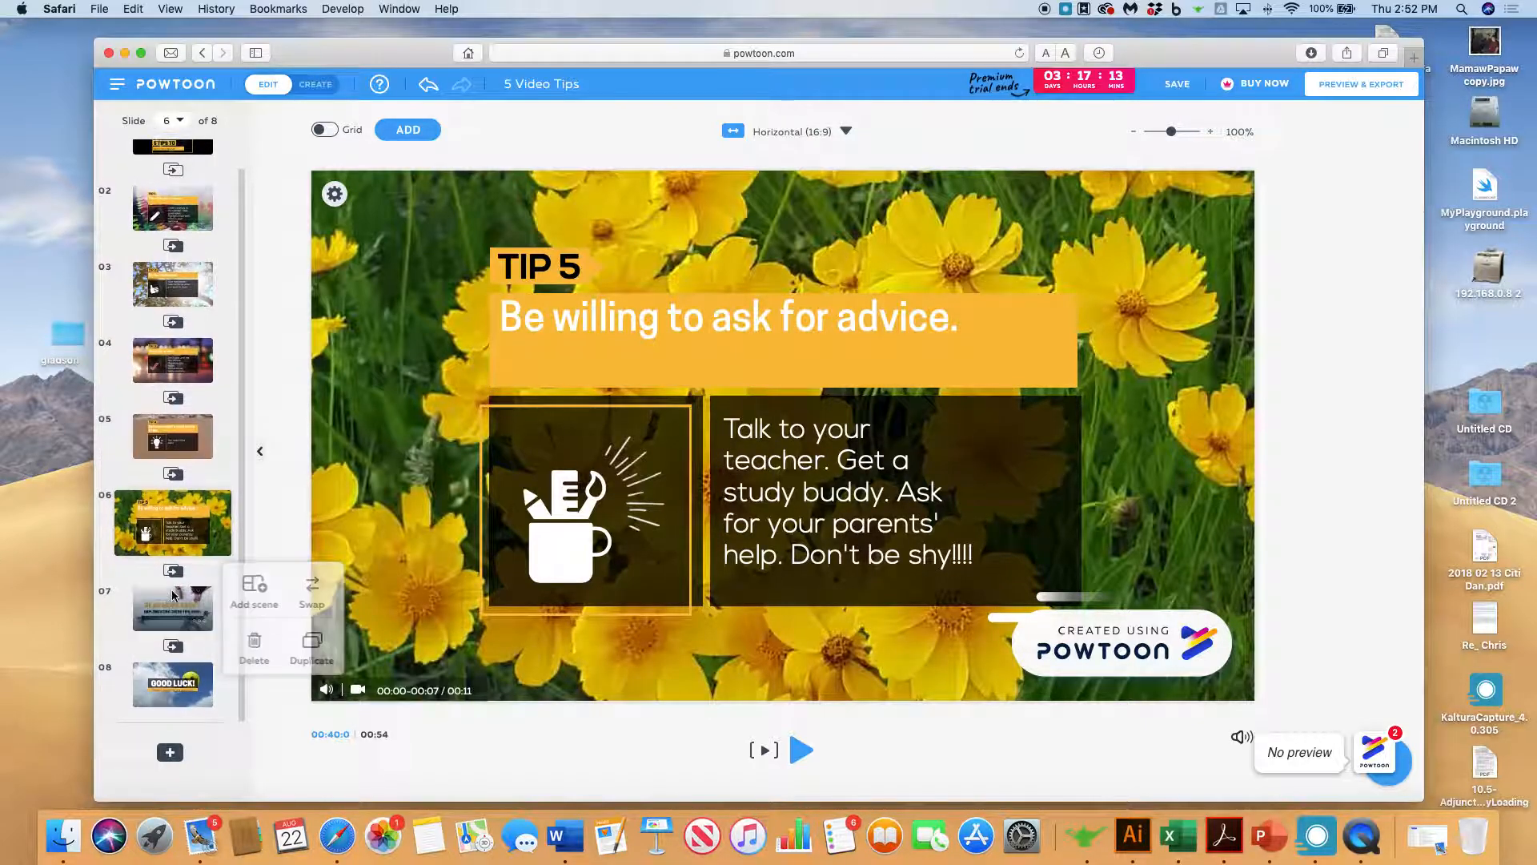
{"action": "left_click", "coordinate": [172, 621]}
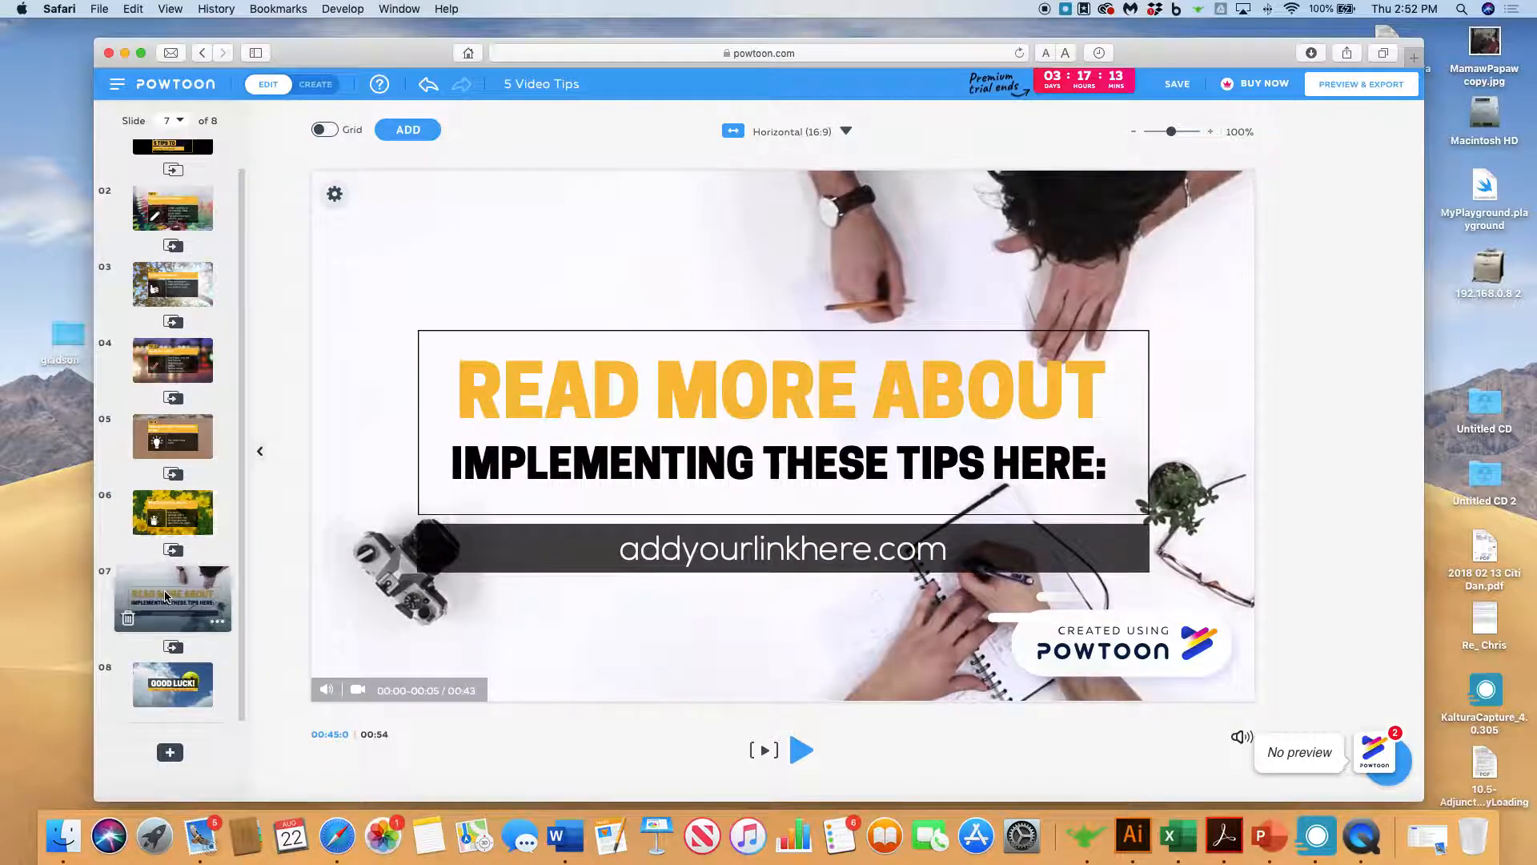
{"action": "left_click", "coordinate": [129, 621]}
Replace the contact line under "GOOD LUCK!" on the final slide with "Let me know if you need help.".
{"action": "left_click", "coordinate": [172, 632]}
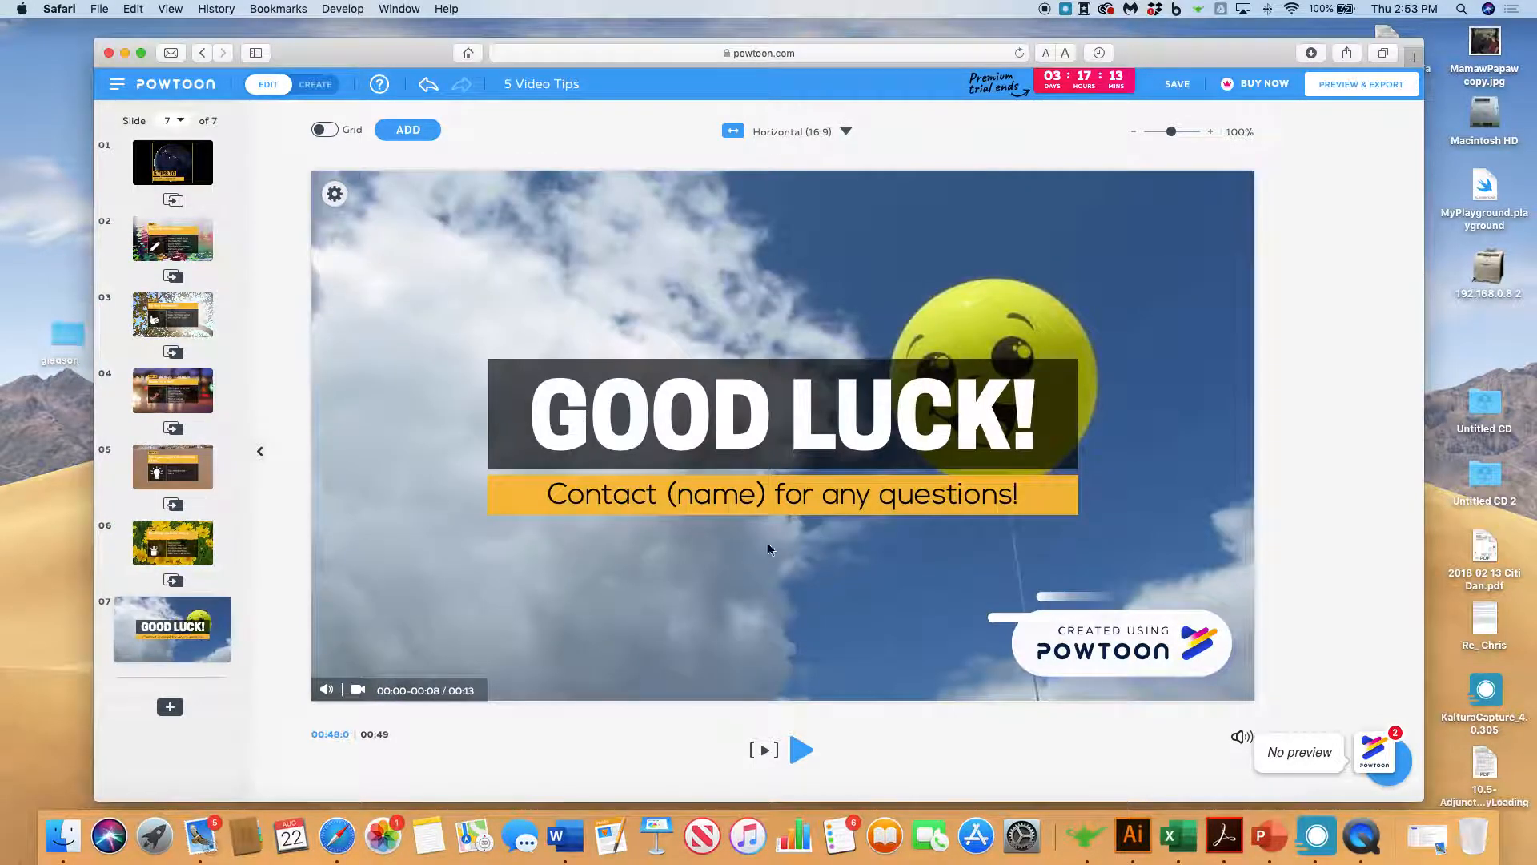
{"action": "left_click", "coordinate": [717, 494]}
{"action": "left_click", "coordinate": [716, 494]}
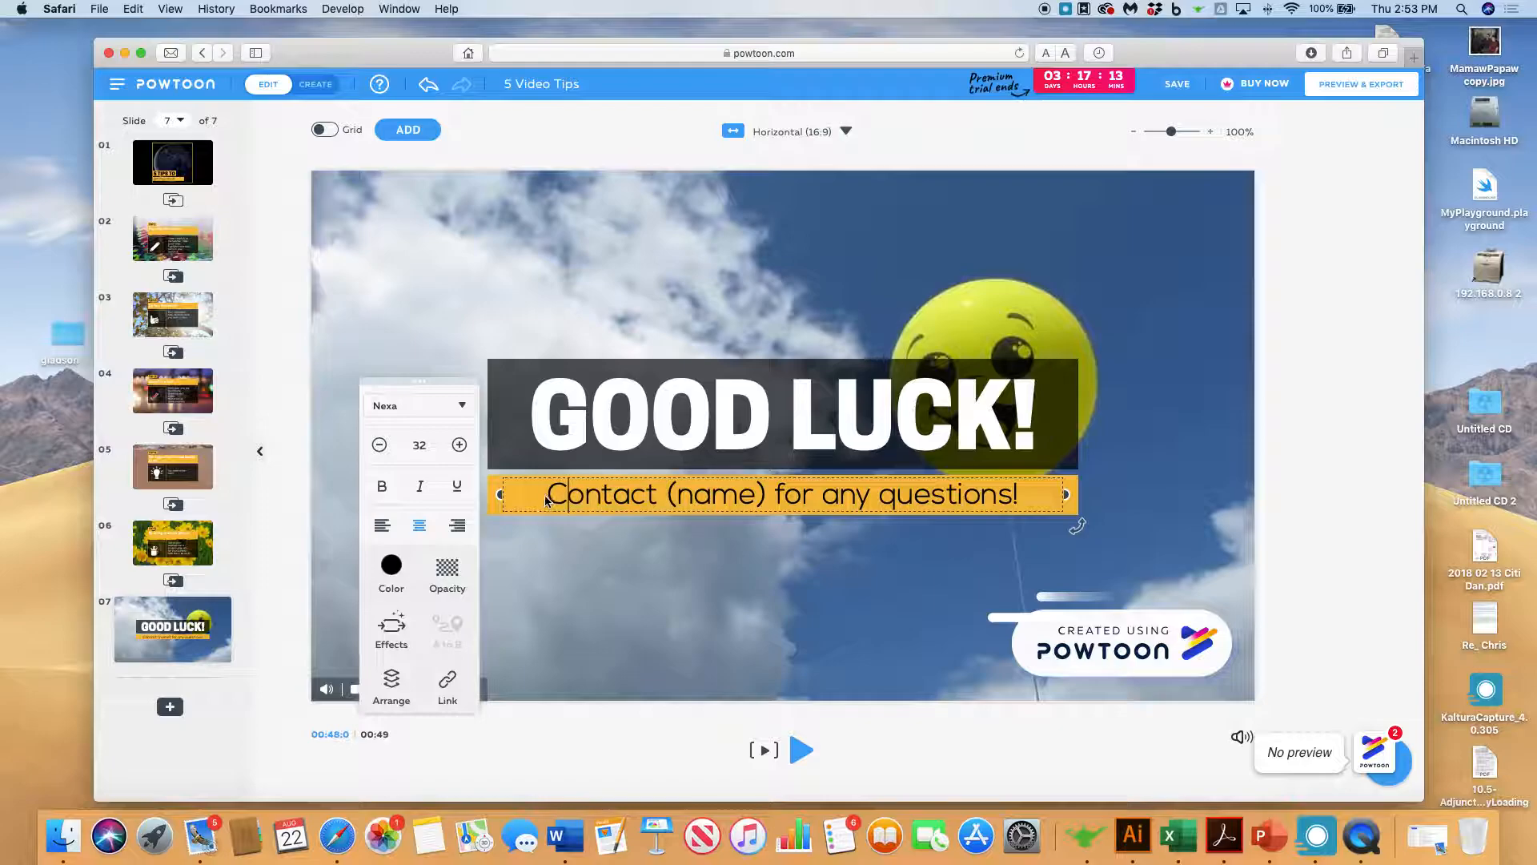
{"action": "left_click_drag", "start_coordinate": [544, 499], "coordinate": [868, 497]}
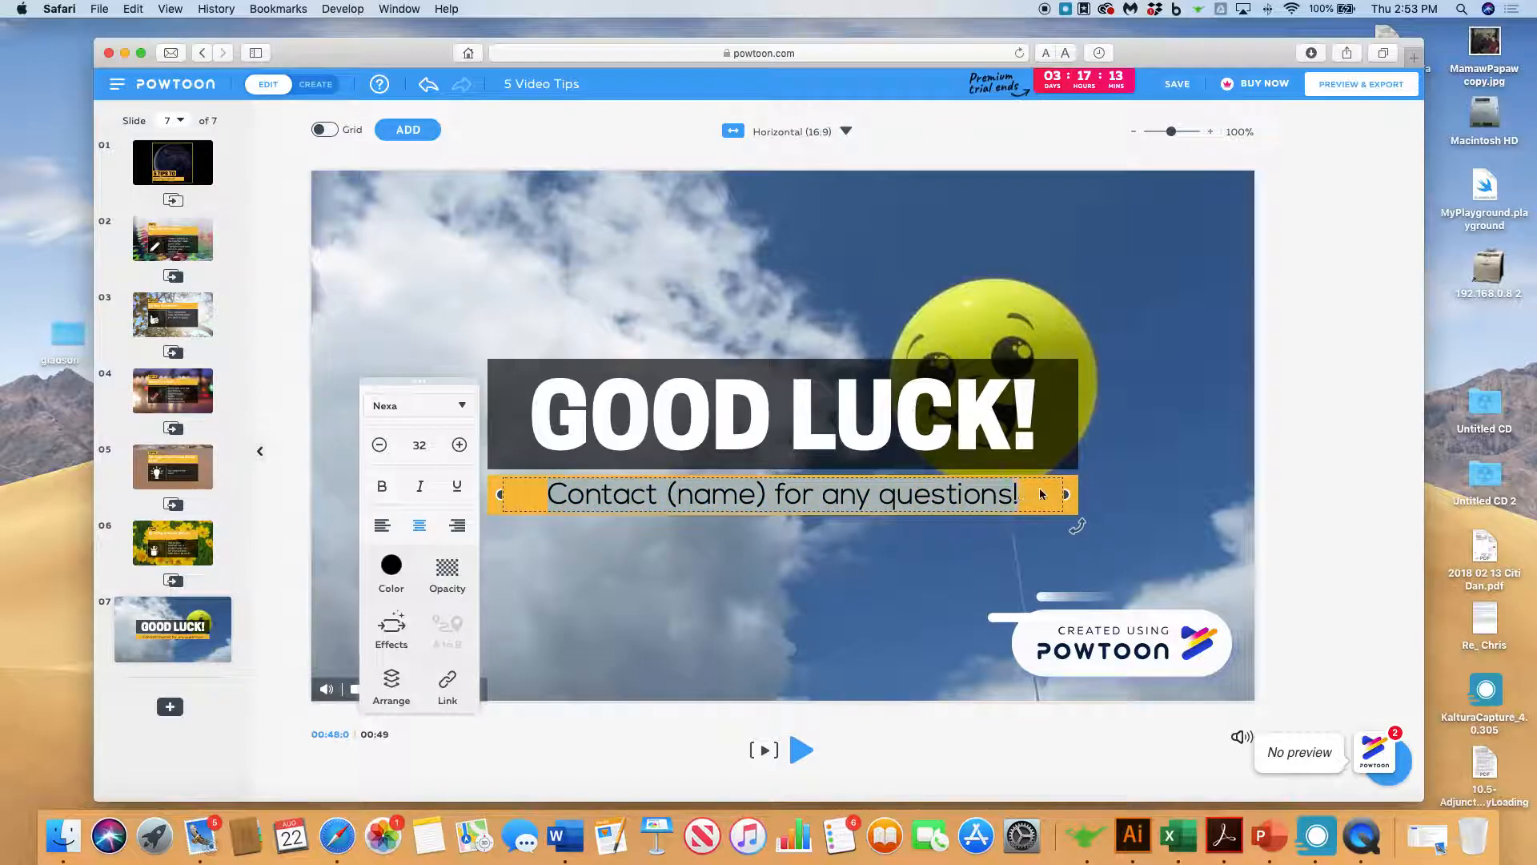
{"action": "left_click_drag", "start_coordinate": [699, 511], "coordinate": [986, 499]}
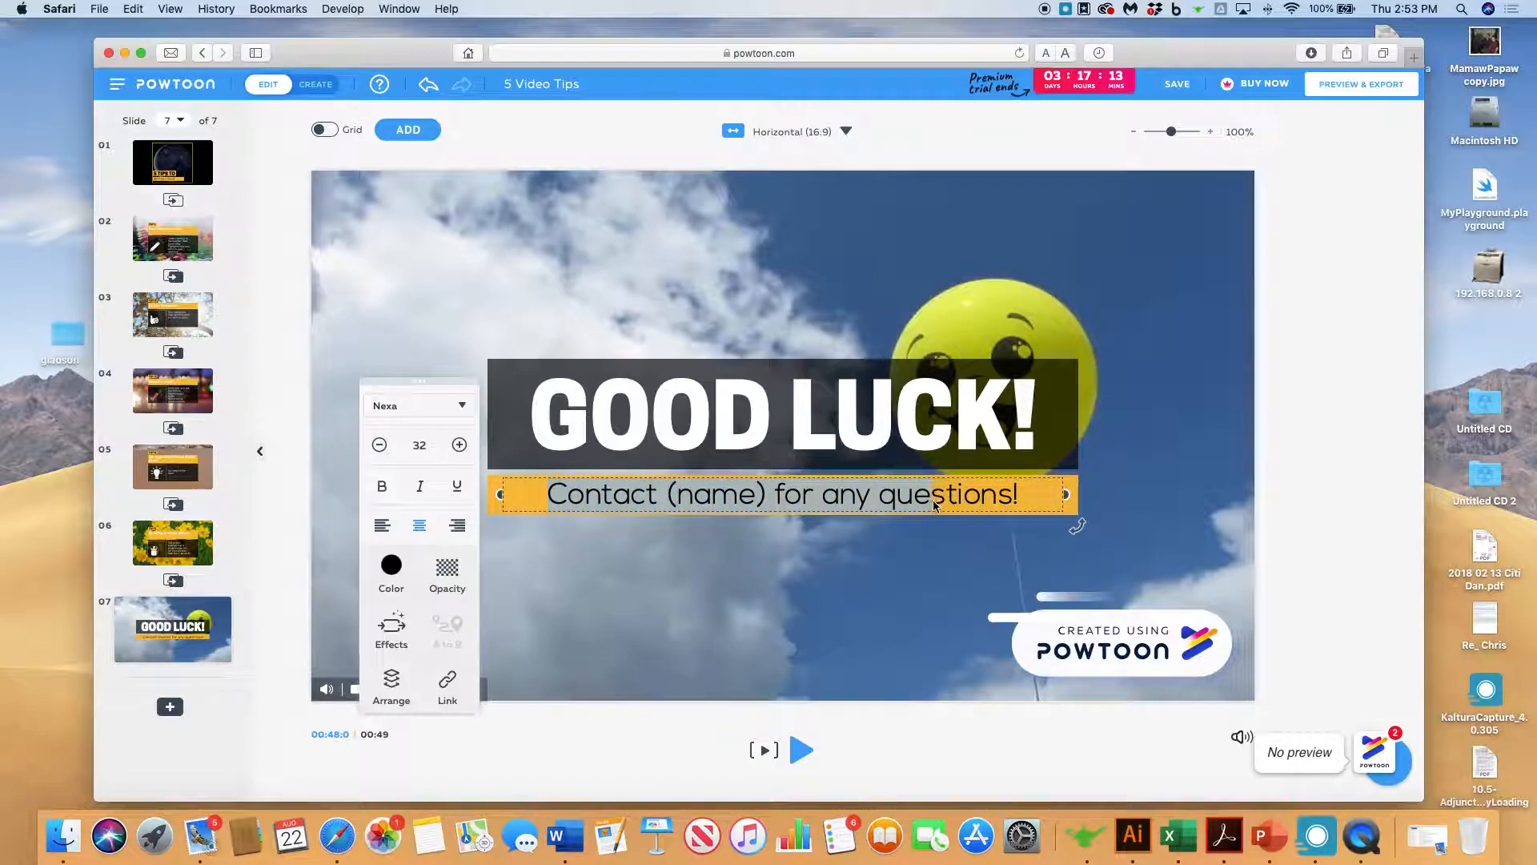
{"action": "left_click", "coordinate": [542, 499]}
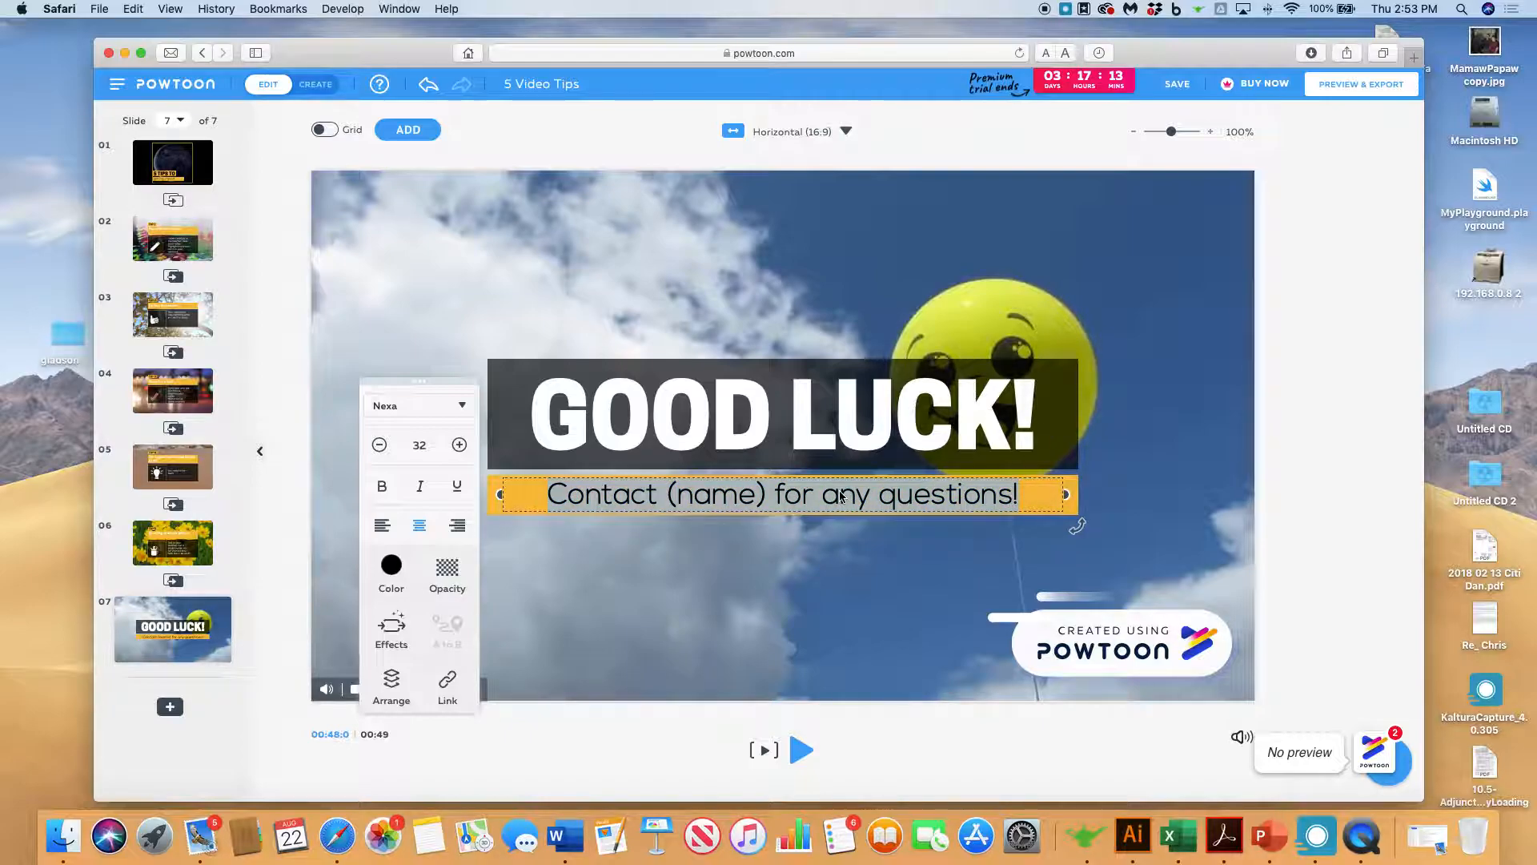
{"action": "type", "text": "Lete"}
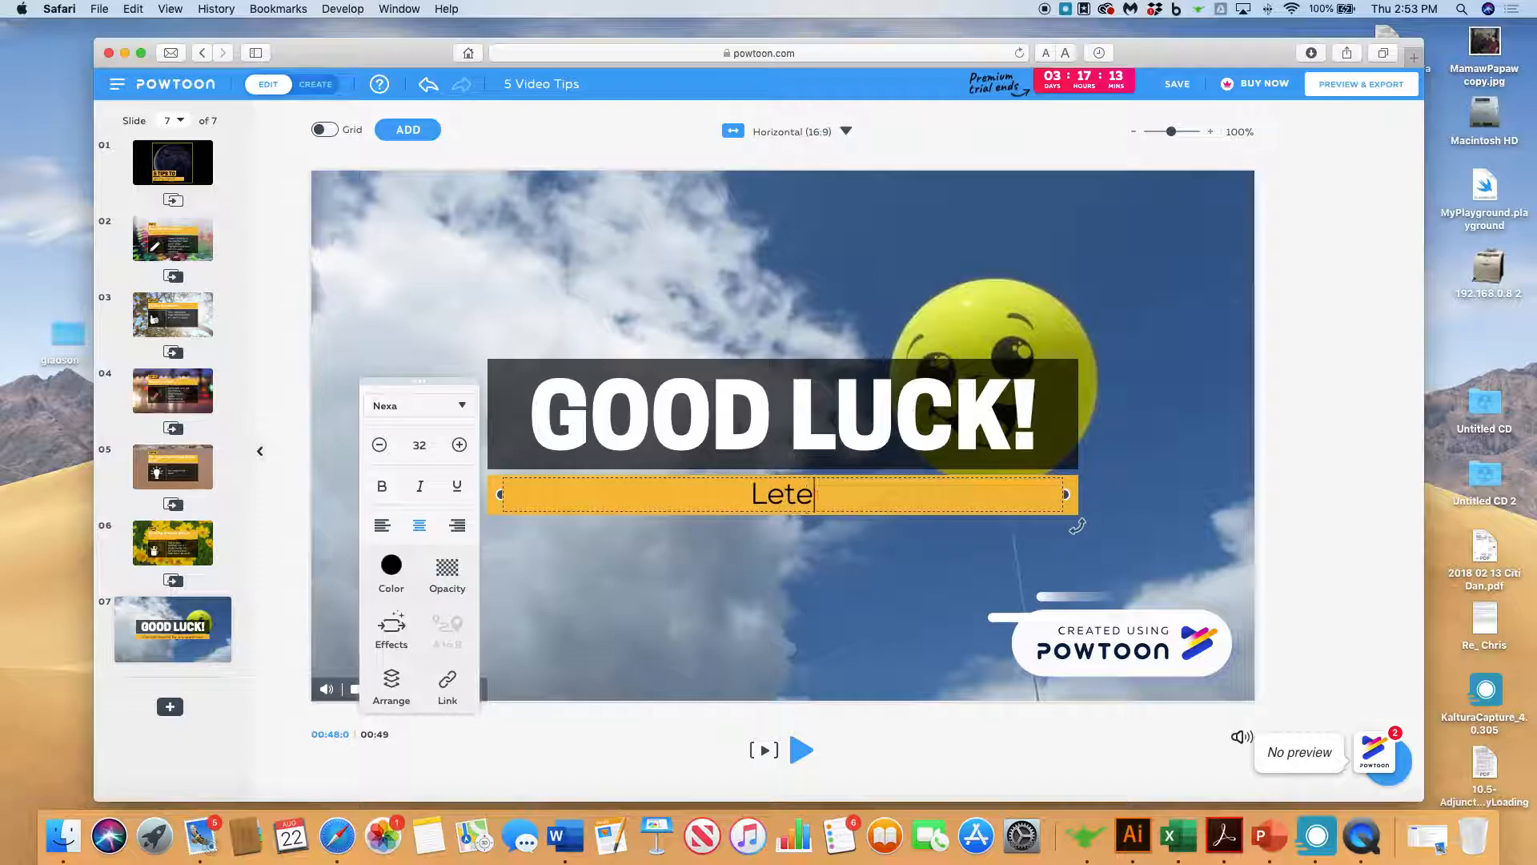
{"action": "key", "text": "BackSpace"}
{"action": "type", "text": "me kno"}
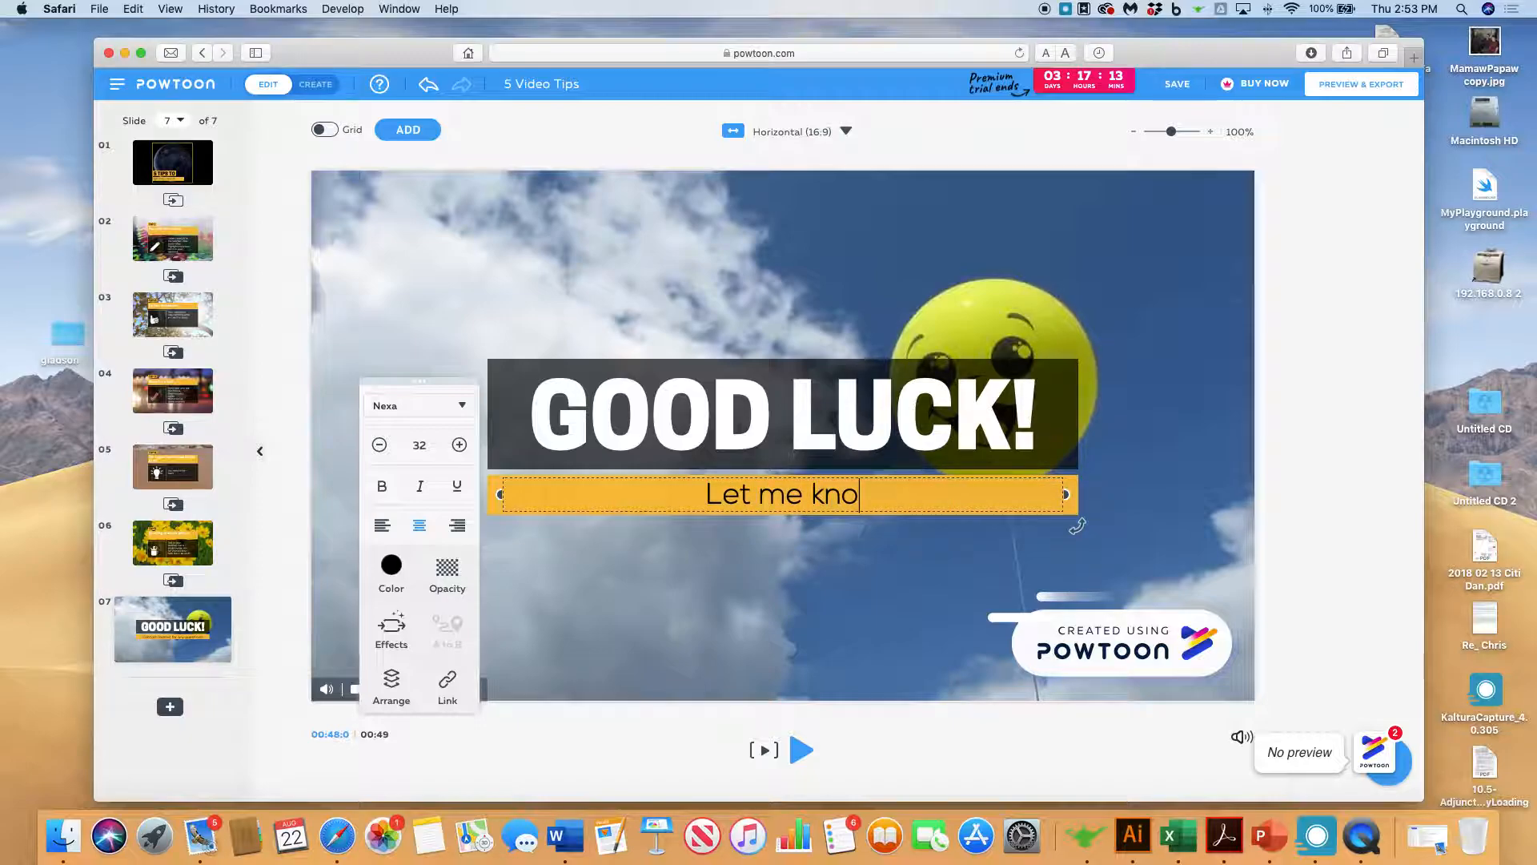
{"action": "type", "text": "w if you have"}
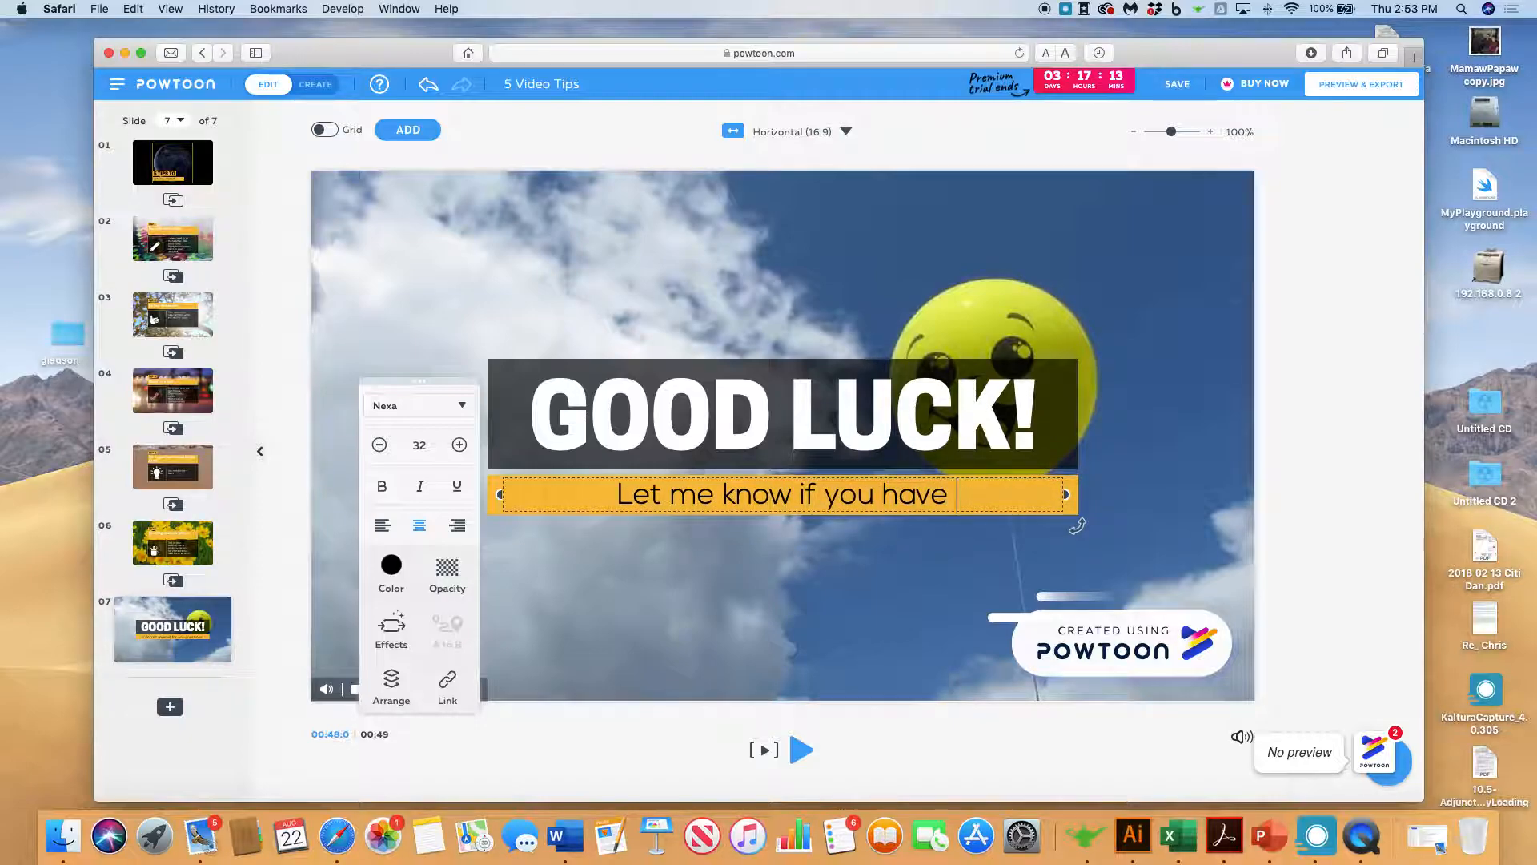
{"action": "key", "text": "BackSpace"}
{"action": "key", "text": "BackSpace"}
{"action": "key", "text": "BackSpace"}
{"action": "key", "text": "BackSpace"}
{"action": "key", "text": "BackSpace"}
{"action": "type", "text": "need "}
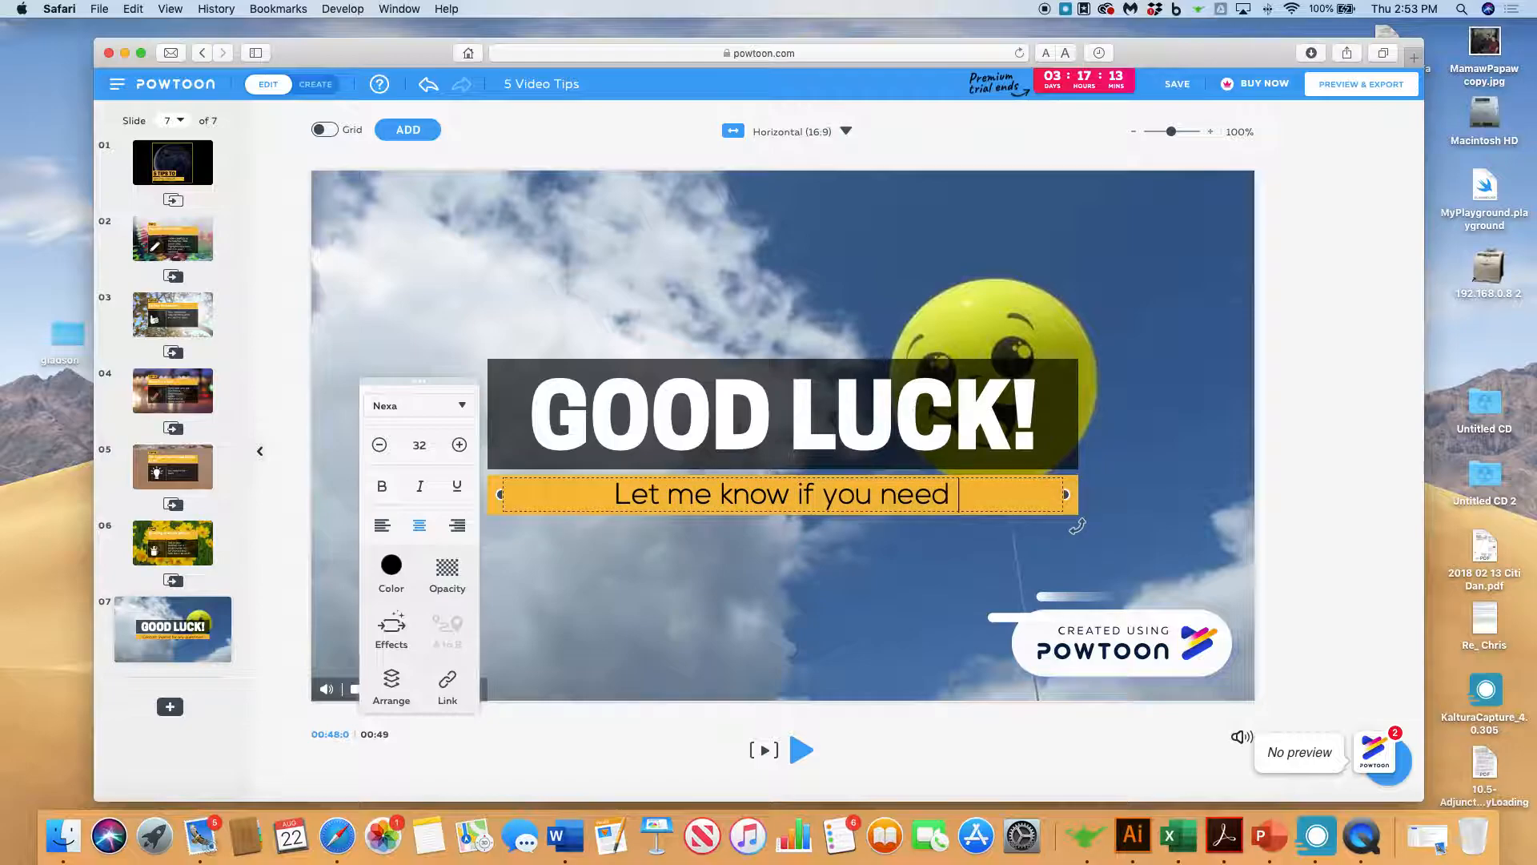
{"action": "type", "text": "help."}
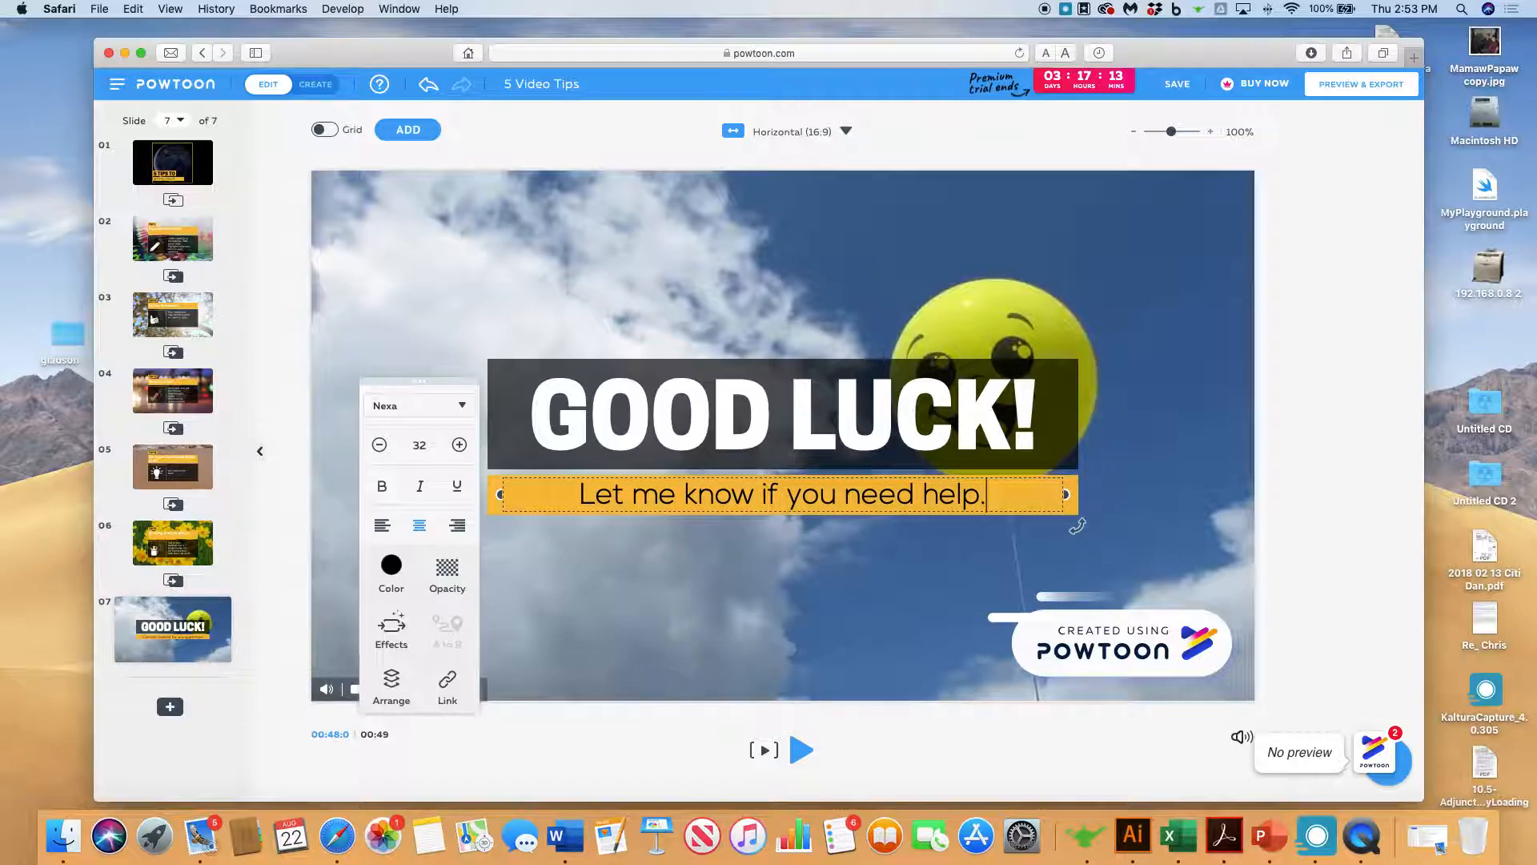
Play the whole presentation from the first slide to review it.
{"action": "left_click", "coordinate": [172, 164]}
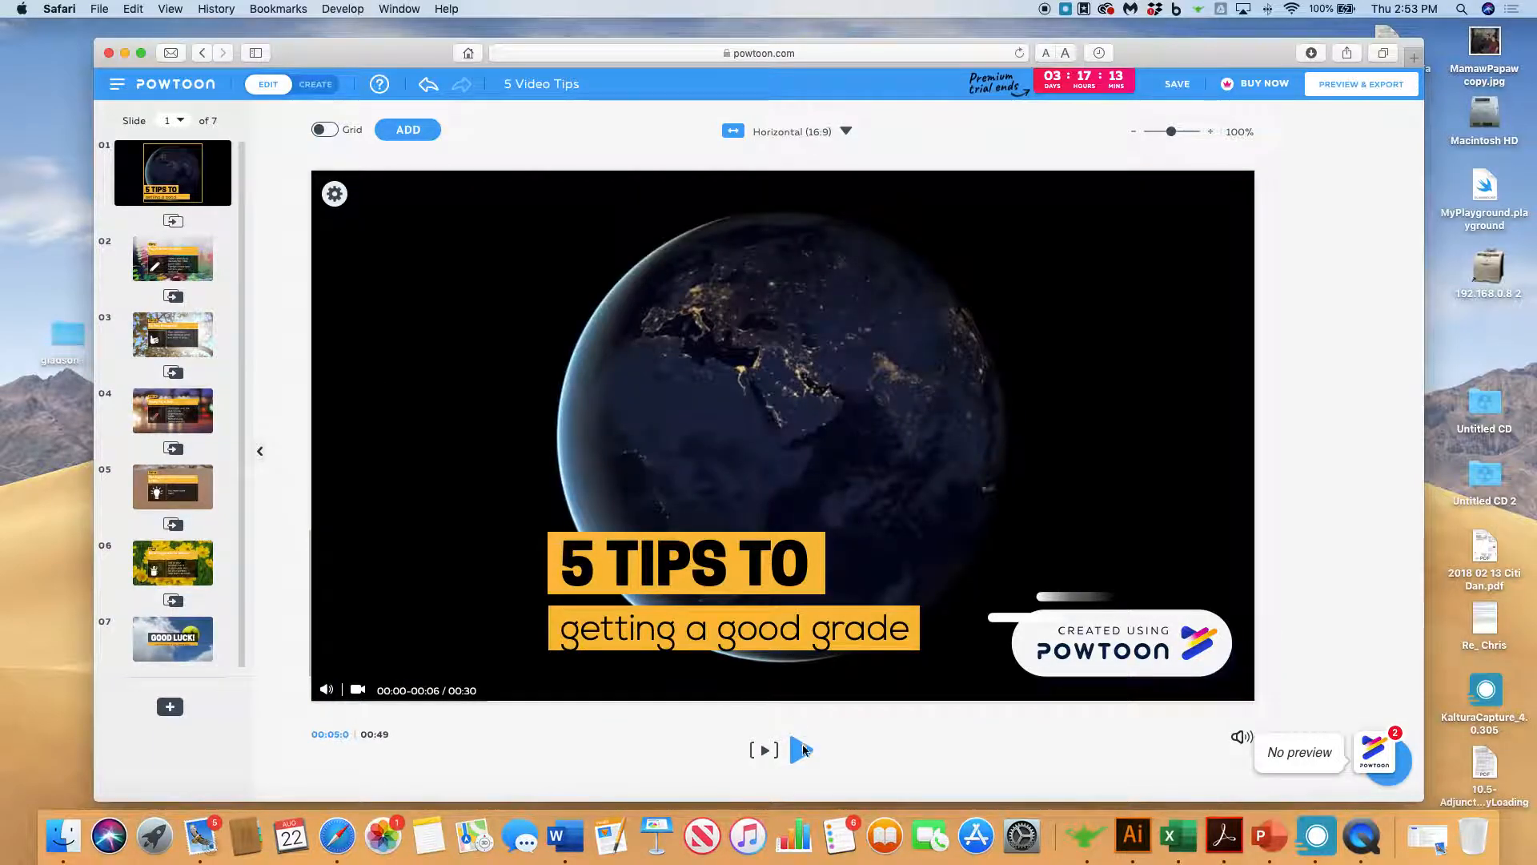
{"action": "left_click", "coordinate": [801, 749]}
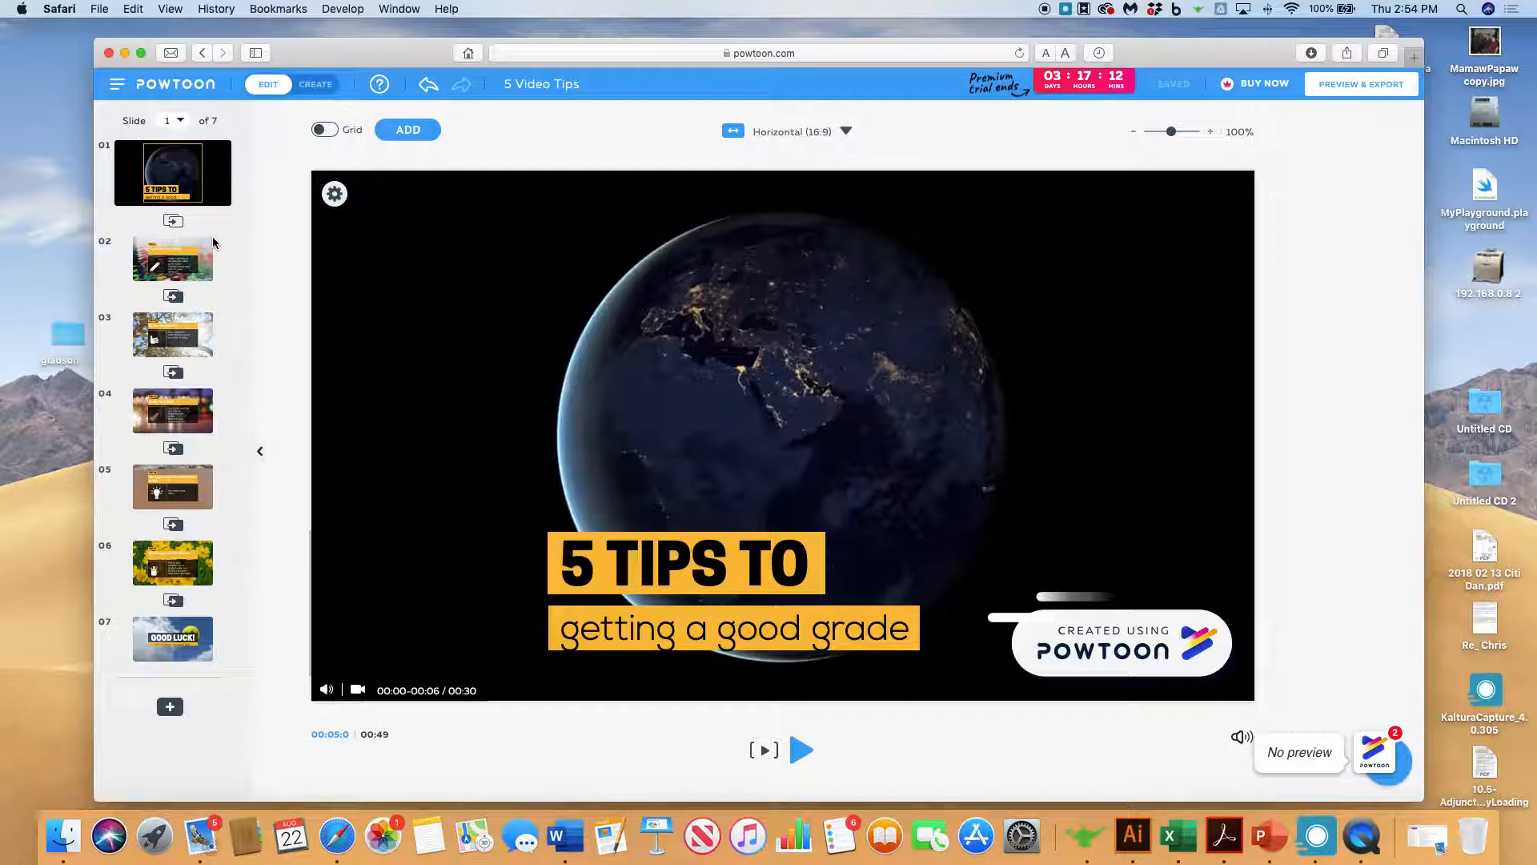
Open the Tip 1 slide in Create mode and go through the three-part introduction to the libraries and timeline.
{"action": "left_click", "coordinate": [170, 243]}
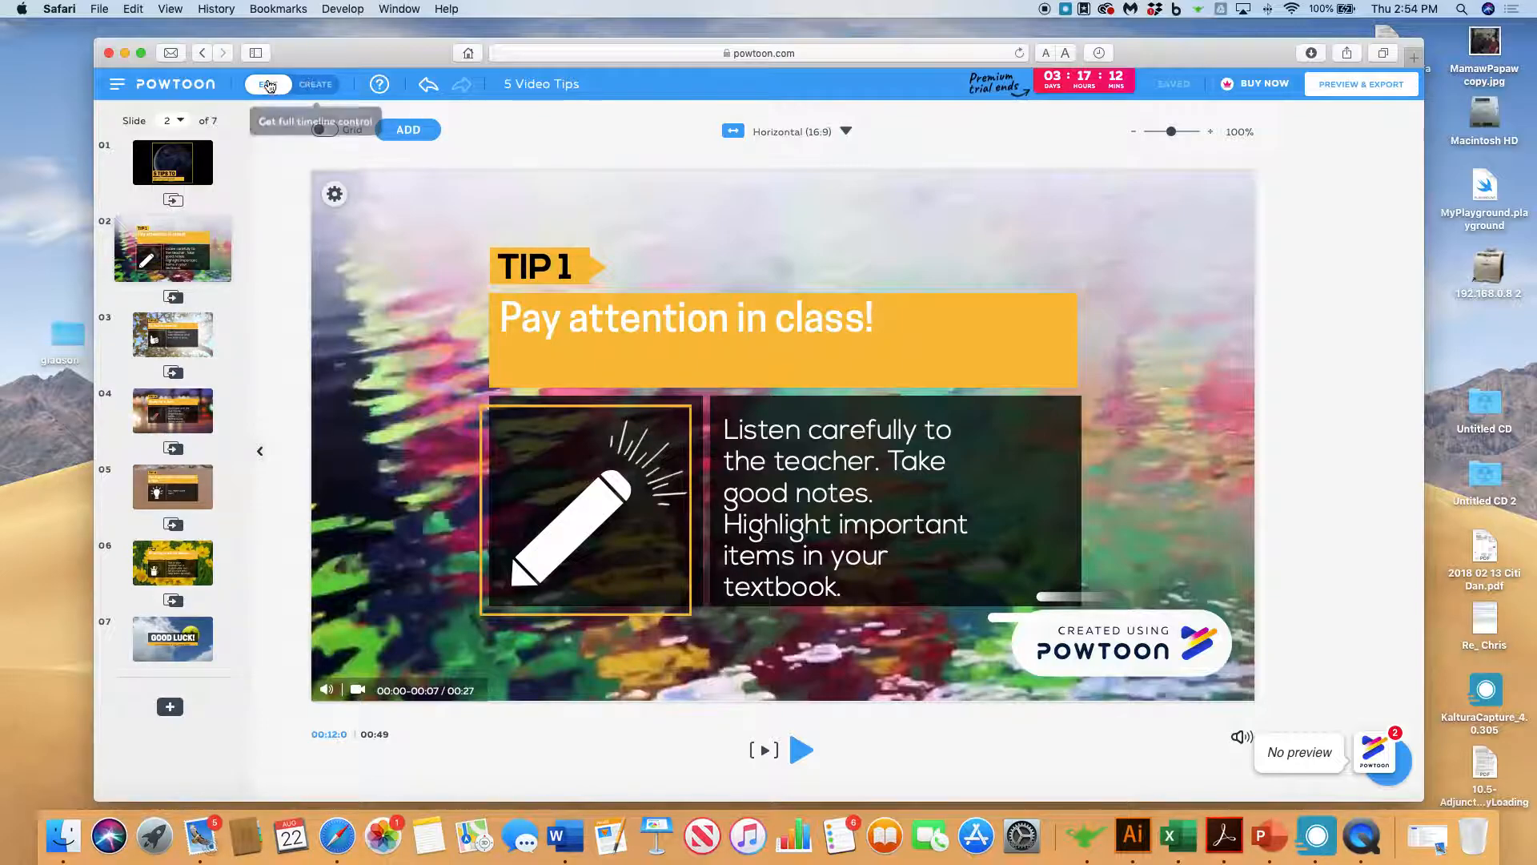
{"action": "left_click", "coordinate": [319, 87]}
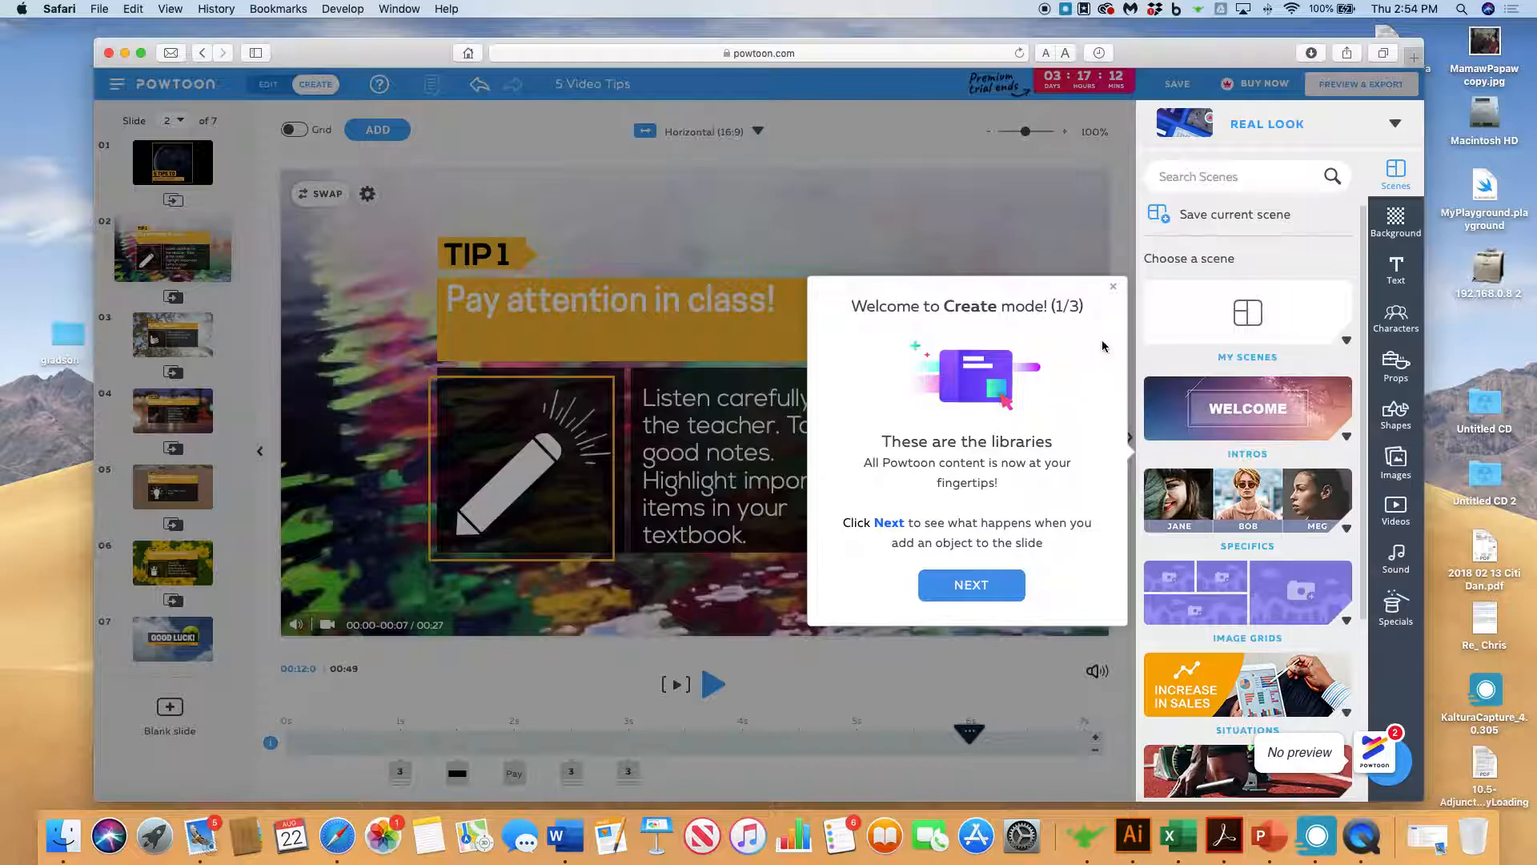
{"action": "left_click", "coordinate": [965, 585]}
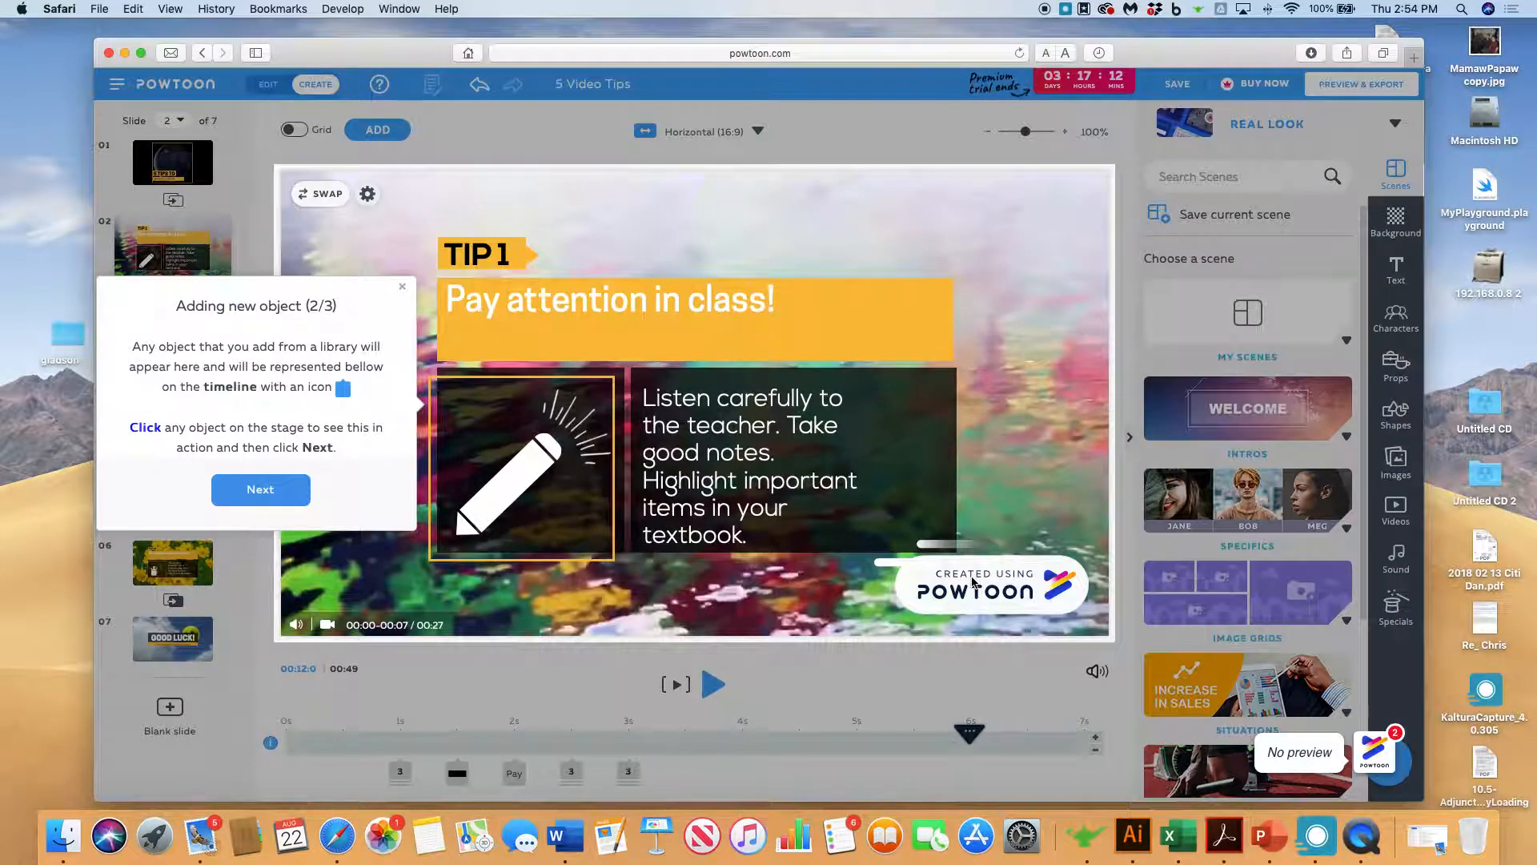
{"action": "left_click", "coordinate": [245, 490]}
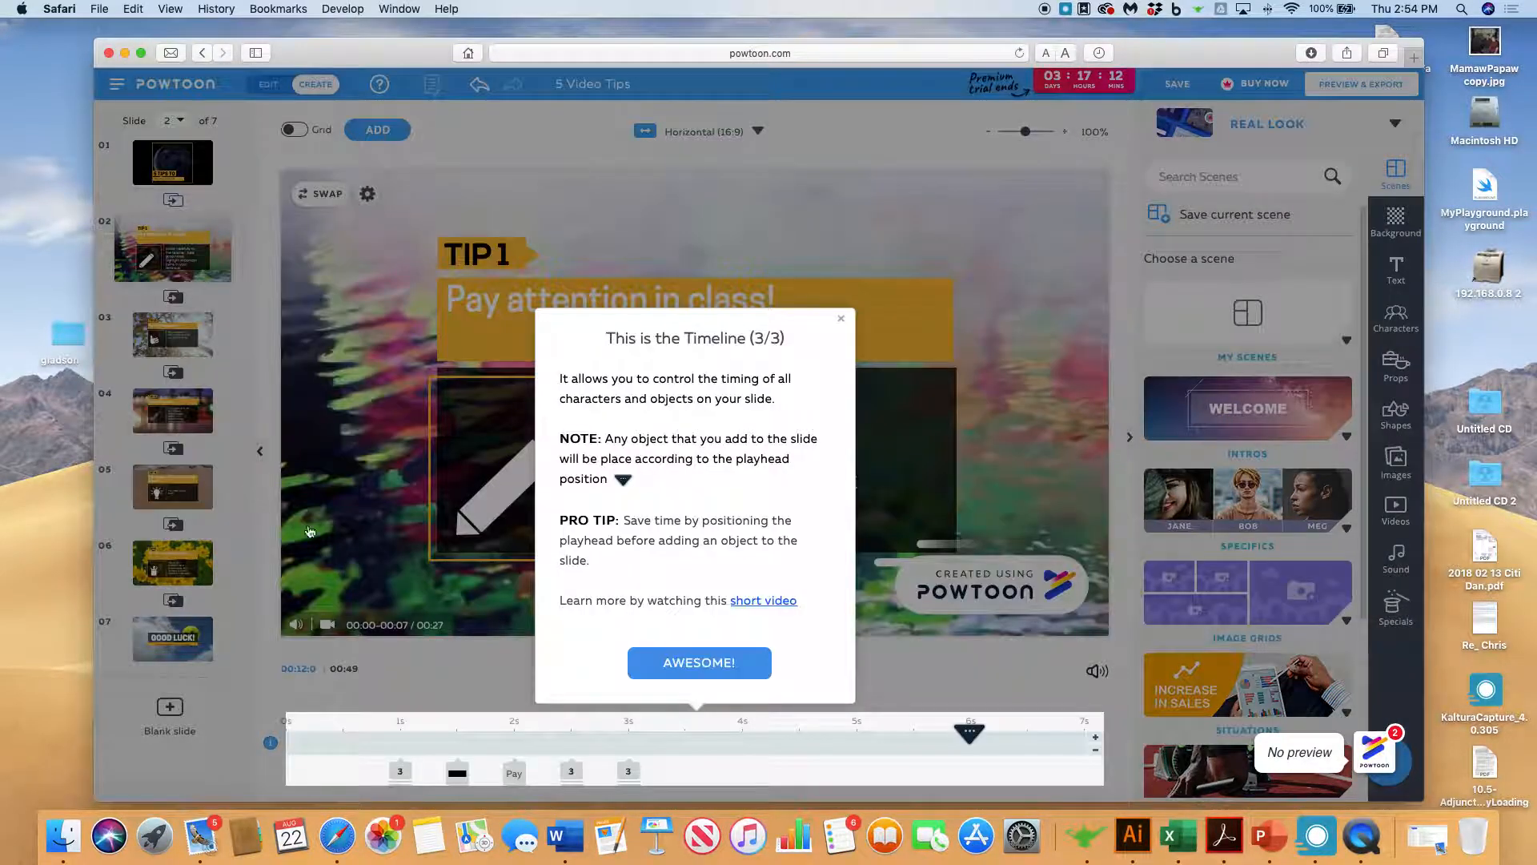
{"action": "left_click", "coordinate": [685, 663]}
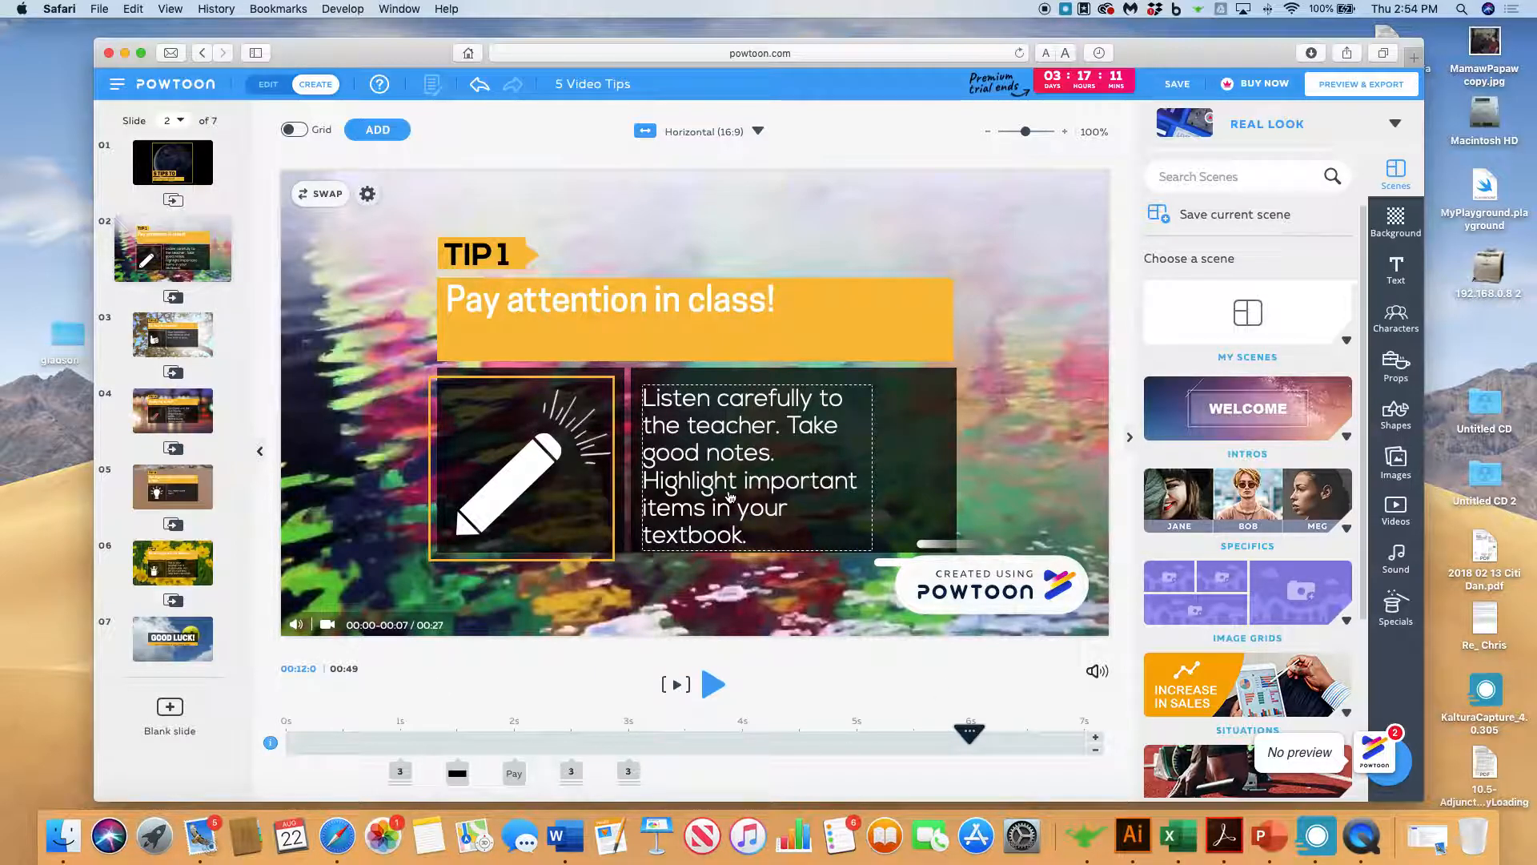
Examine when the text, pencil and frame enter the Tip 1 slide by selecting them and scrubbing the timeline.
{"action": "left_click", "coordinate": [705, 430]}
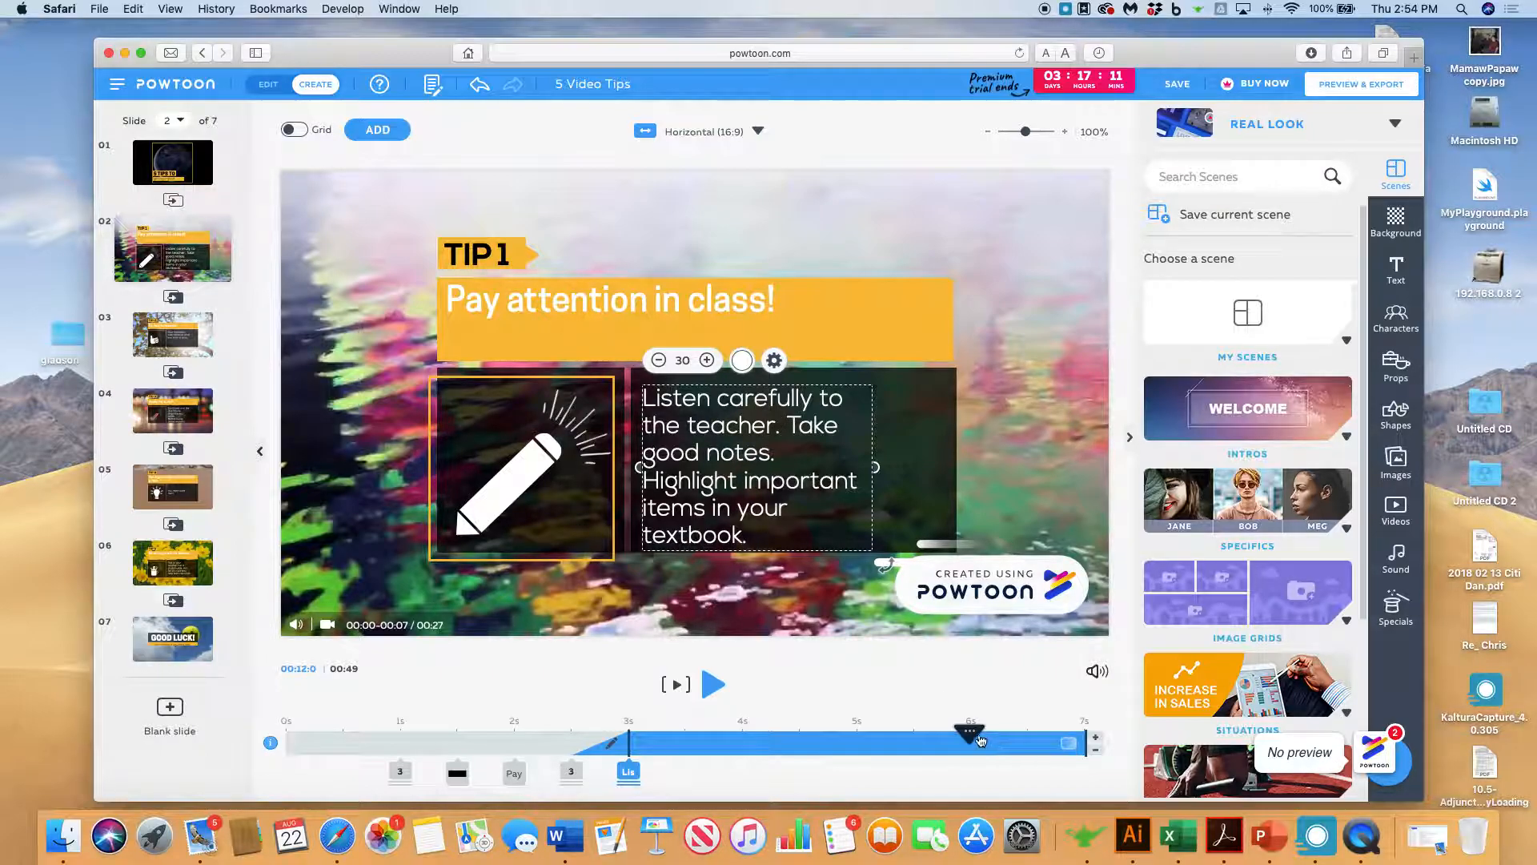
{"action": "mouse_move", "coordinate": [966, 735]}
{"action": "left_mouse_down"}
{"action": "mouse_move", "coordinate": [811, 736]}
{"action": "mouse_move", "coordinate": [1058, 737]}
{"action": "left_mouse_up"}
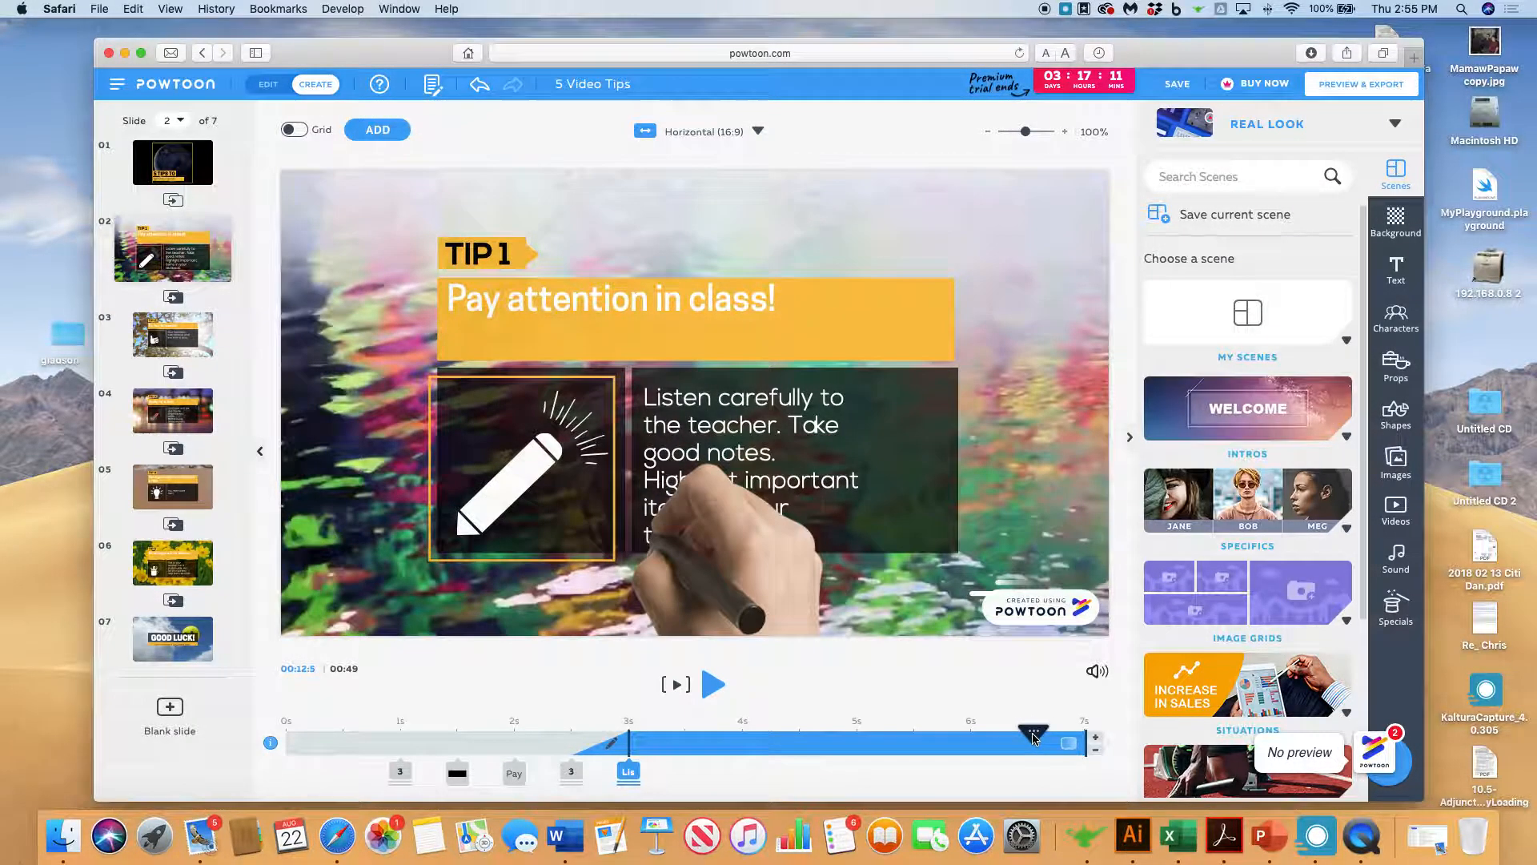
{"action": "mouse_move", "coordinate": [1053, 735]}
{"action": "left_mouse_down"}
{"action": "mouse_move", "coordinate": [989, 701]}
{"action": "mouse_move", "coordinate": [1073, 717]}
{"action": "mouse_move", "coordinate": [1199, 709]}
{"action": "mouse_move", "coordinate": [1022, 695]}
{"action": "left_mouse_up"}
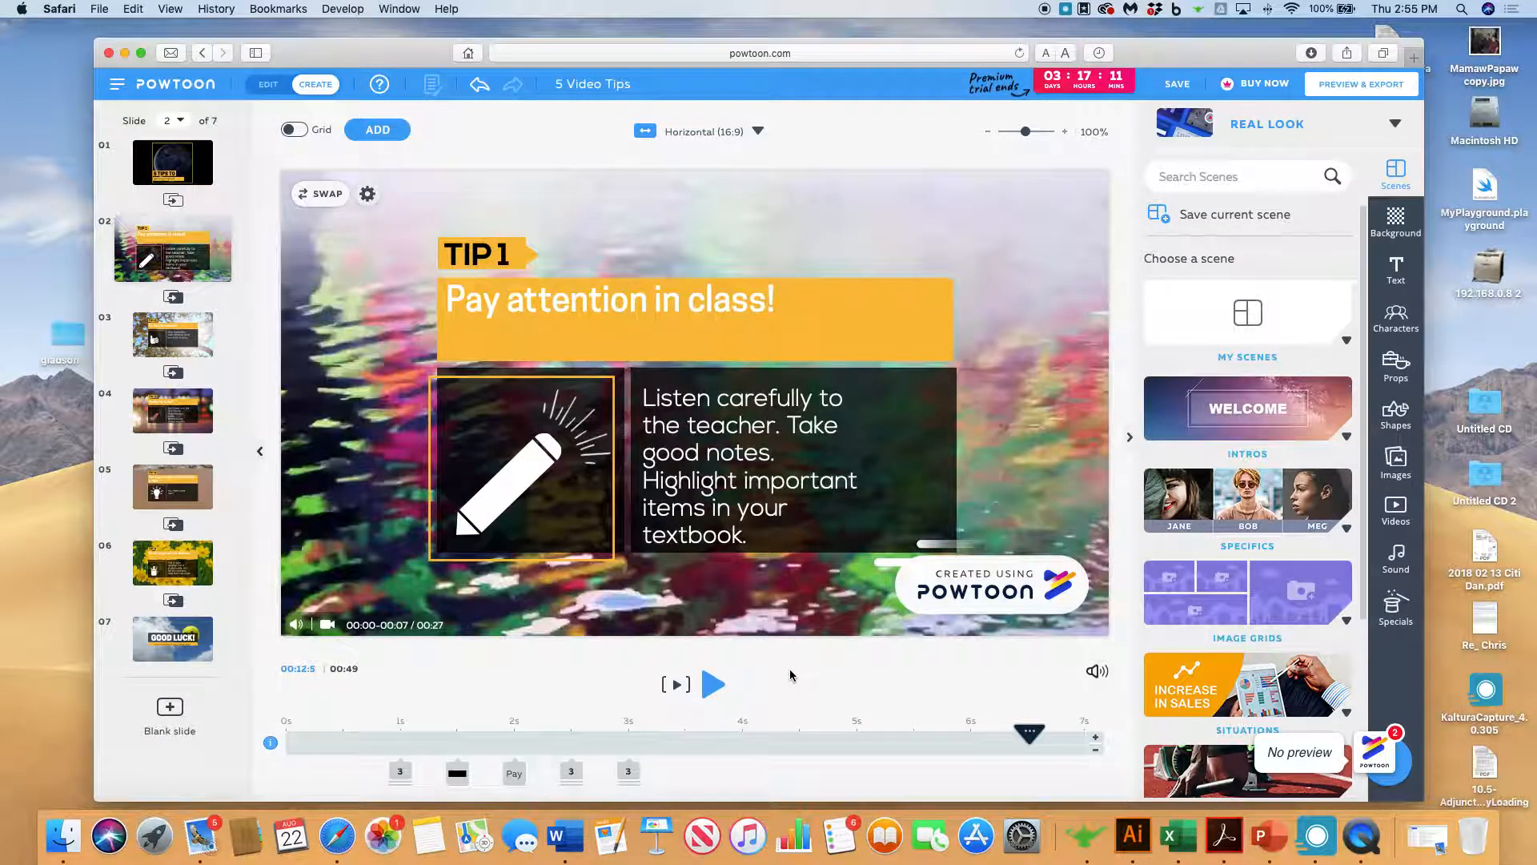
{"action": "left_click", "coordinate": [509, 486]}
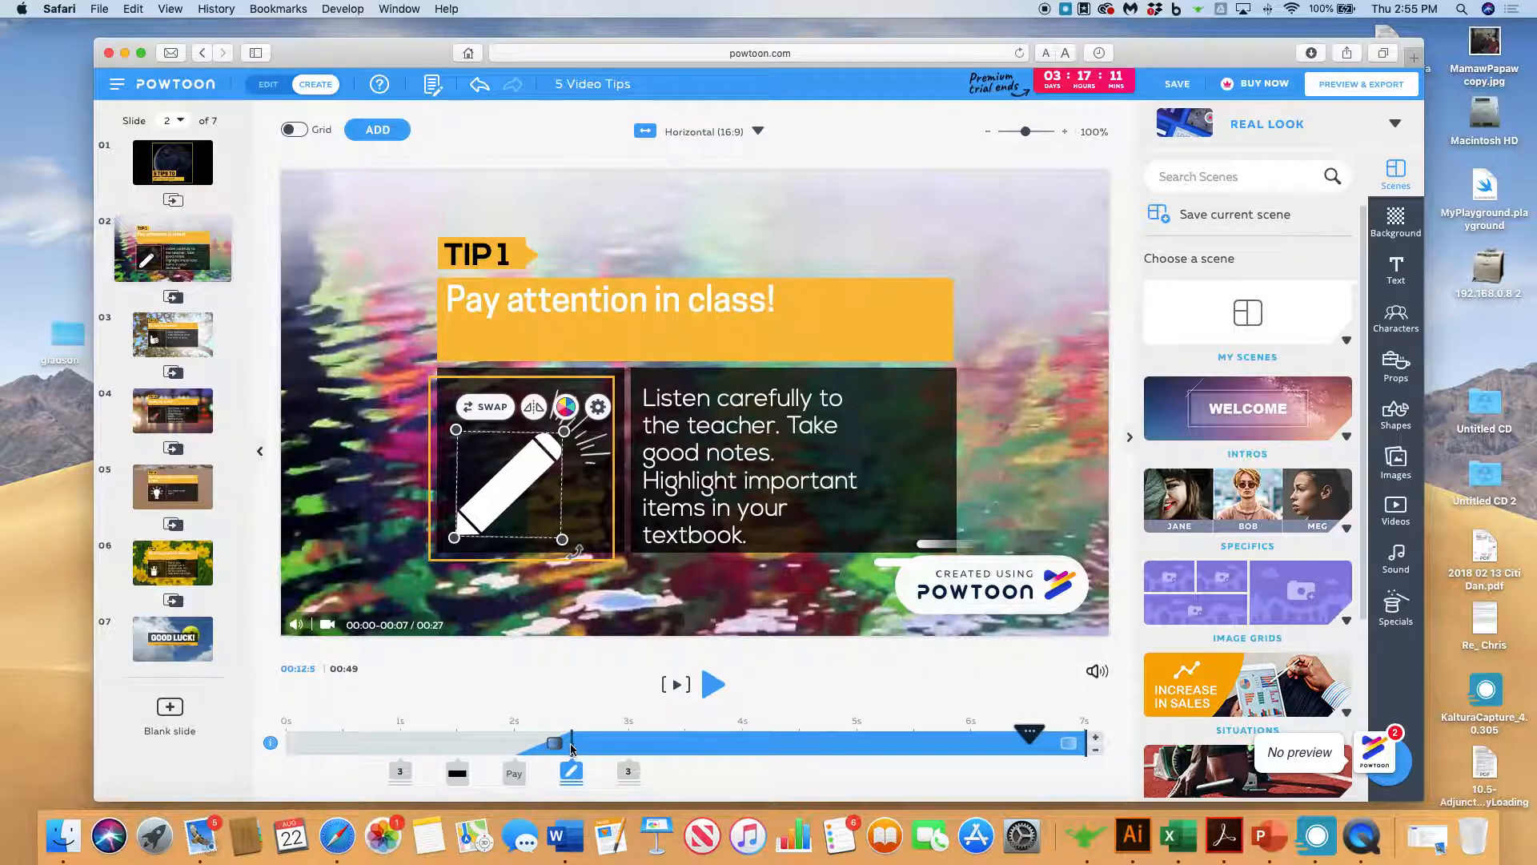
{"action": "left_click", "coordinate": [589, 309]}
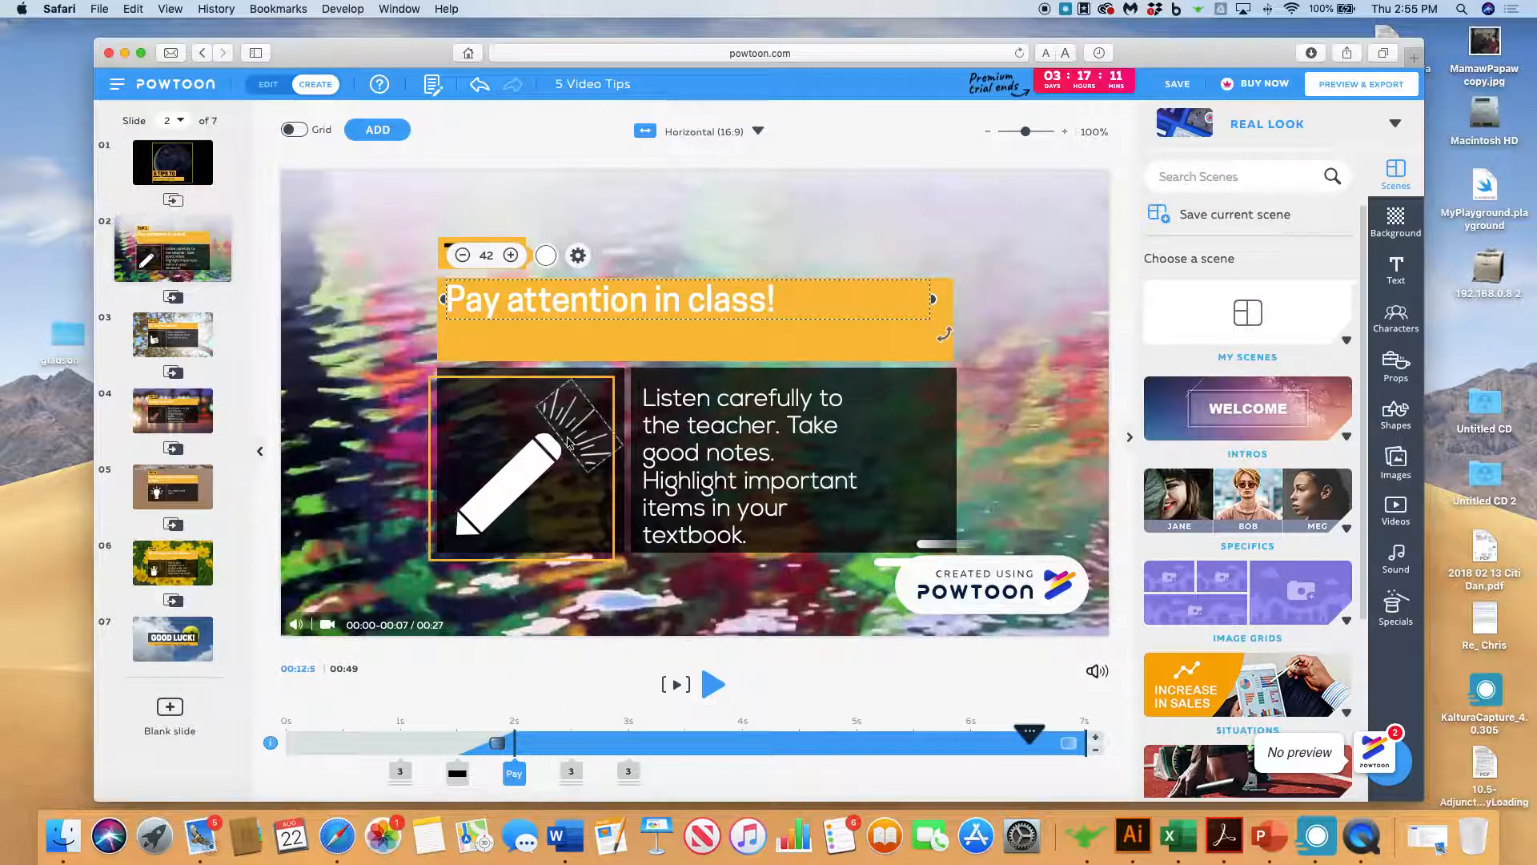
{"action": "left_click", "coordinate": [581, 383]}
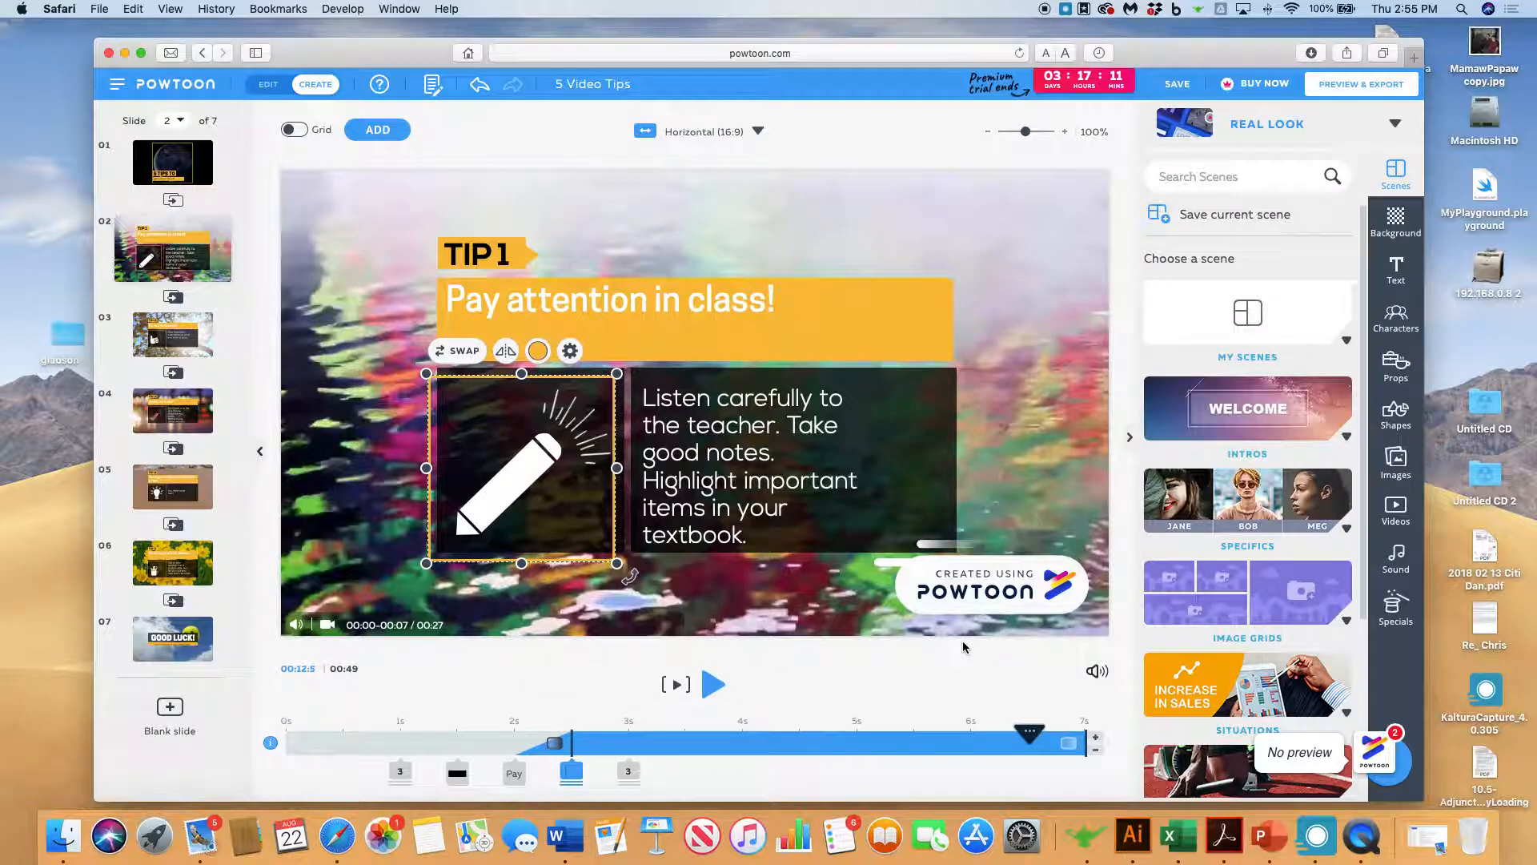
{"action": "mouse_move", "coordinate": [573, 766]}
{"action": "mouse_move", "coordinate": [573, 771]}
{"action": "left_mouse_down"}
{"action": "mouse_move", "coordinate": [341, 783]}
{"action": "mouse_move", "coordinate": [583, 776]}
{"action": "left_mouse_up"}
Browse the free infographic characters and switch the library to the Cartoon look.
{"action": "left_click", "coordinate": [1397, 319]}
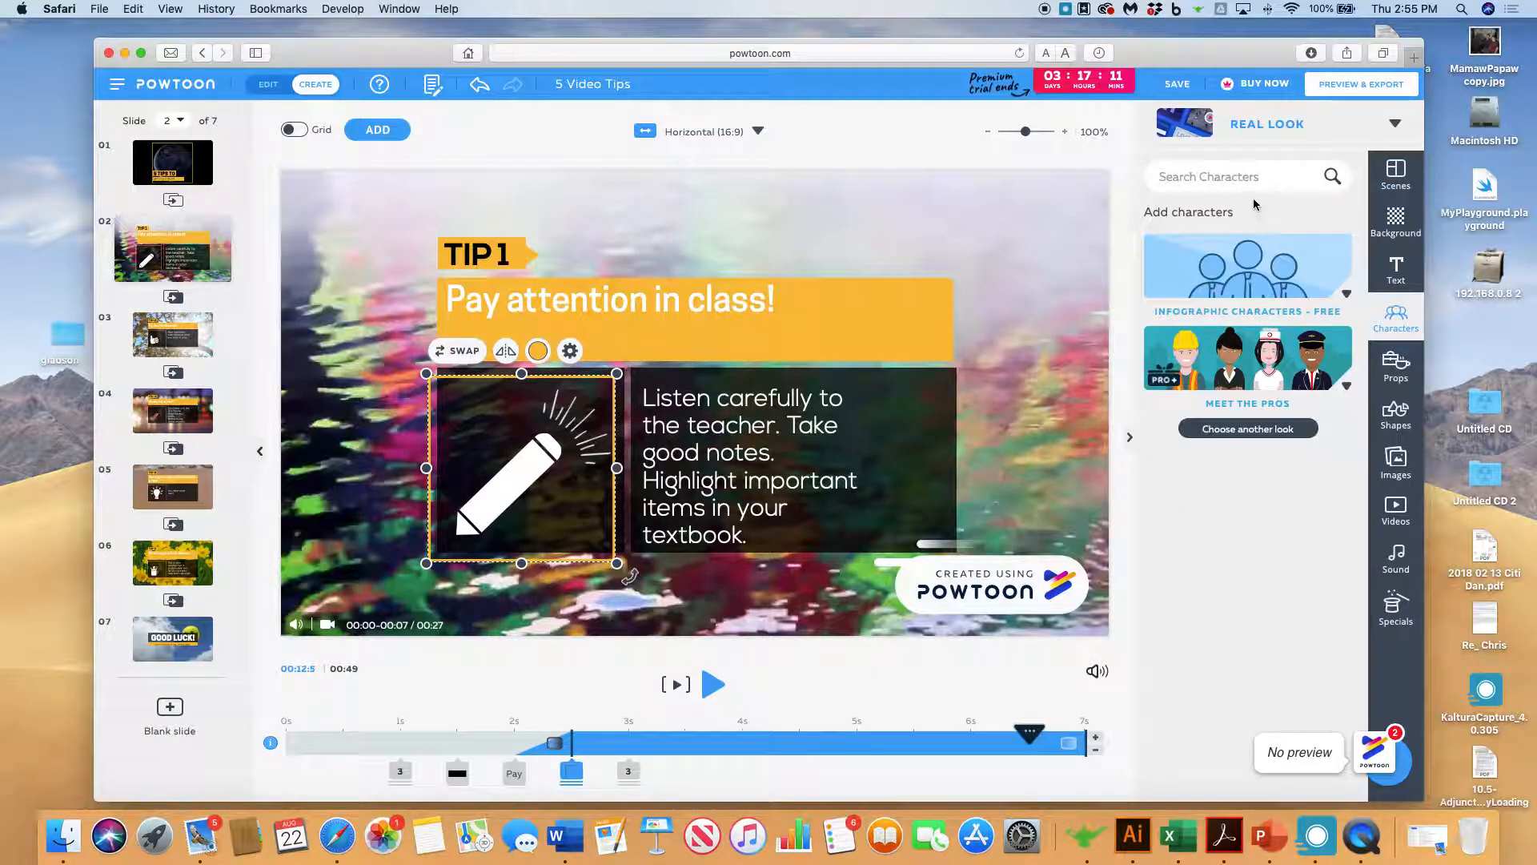
{"action": "left_click", "coordinate": [1237, 272]}
{"action": "scroll", "coordinate": [1233, 511], "scroll_direction": "down", "scroll_amount": 5}
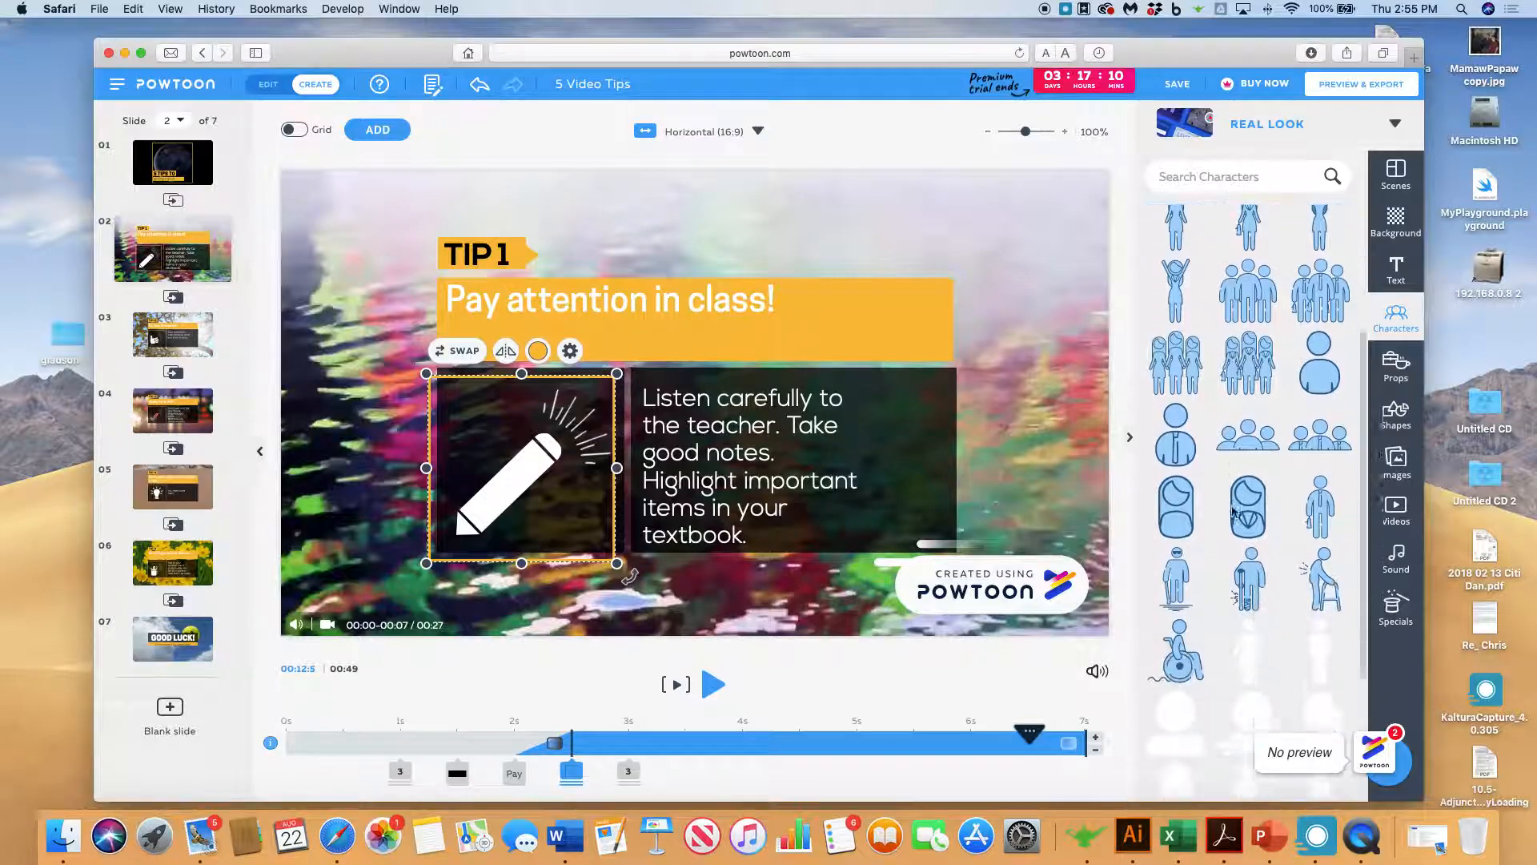
{"action": "scroll", "coordinate": [1233, 508], "scroll_direction": "up", "scroll_amount": 5}
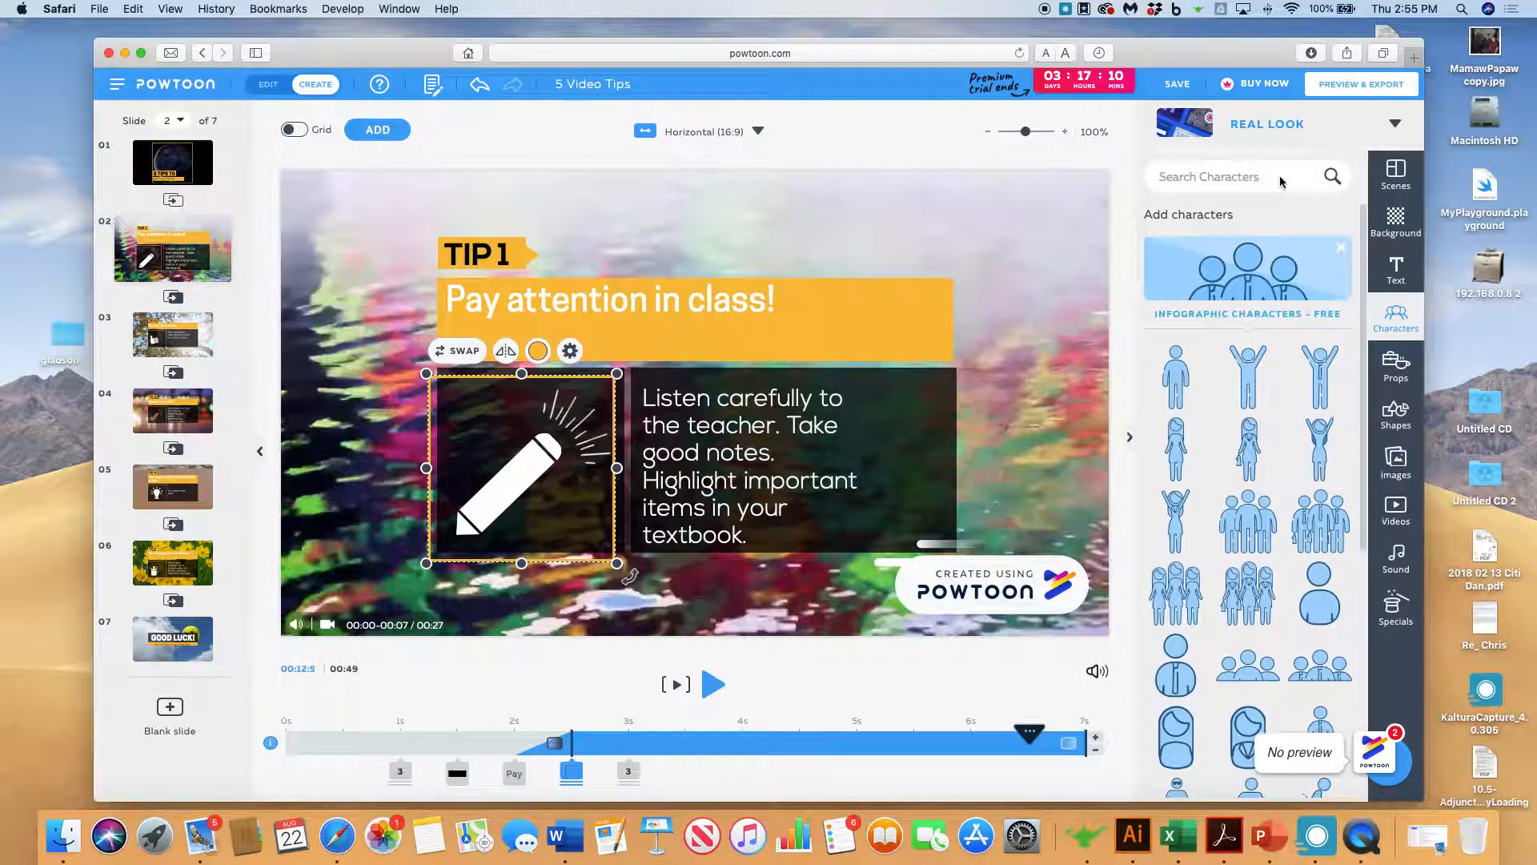
{"action": "left_click", "coordinate": [1261, 123]}
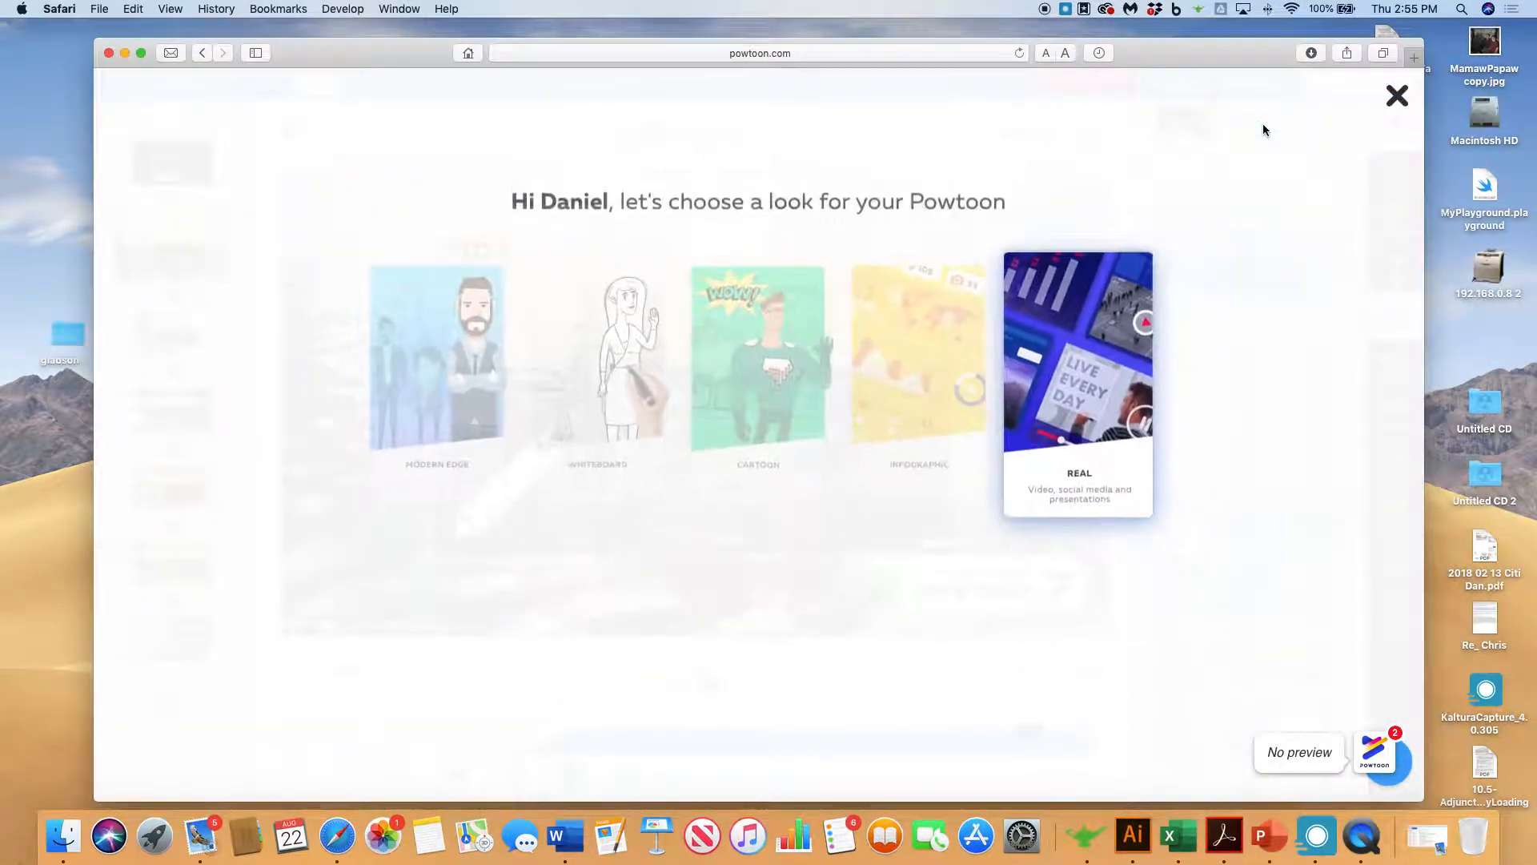
{"action": "left_click", "coordinate": [714, 375]}
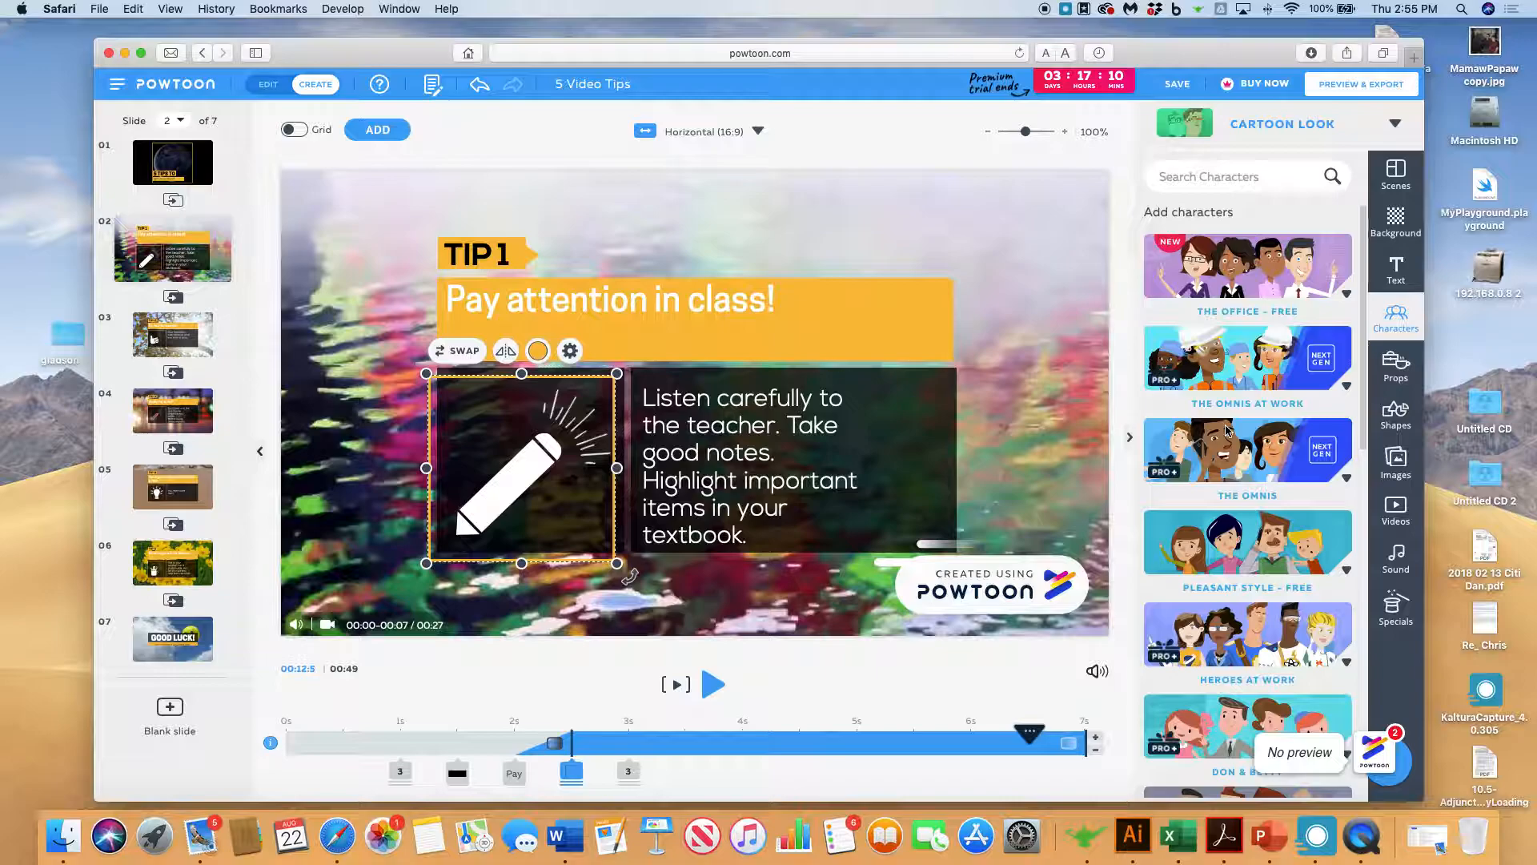
Add the man in a white shirt and tie from The Office – Free characters in the Hello pose.
{"action": "scroll", "coordinate": [1227, 430], "scroll_direction": "down", "scroll_amount": 5}
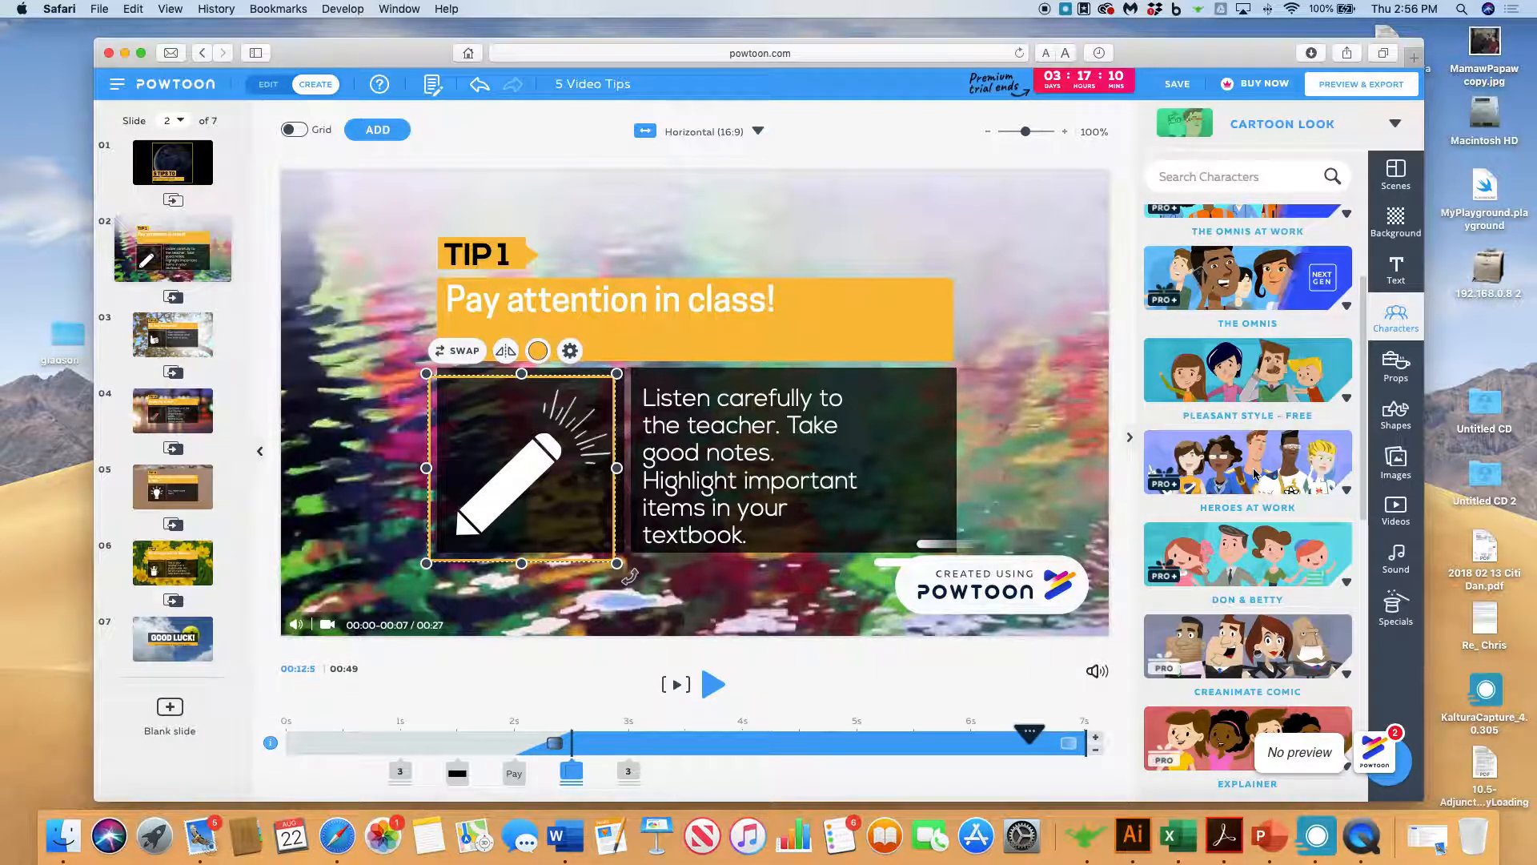
{"action": "left_click", "coordinate": [1254, 474]}
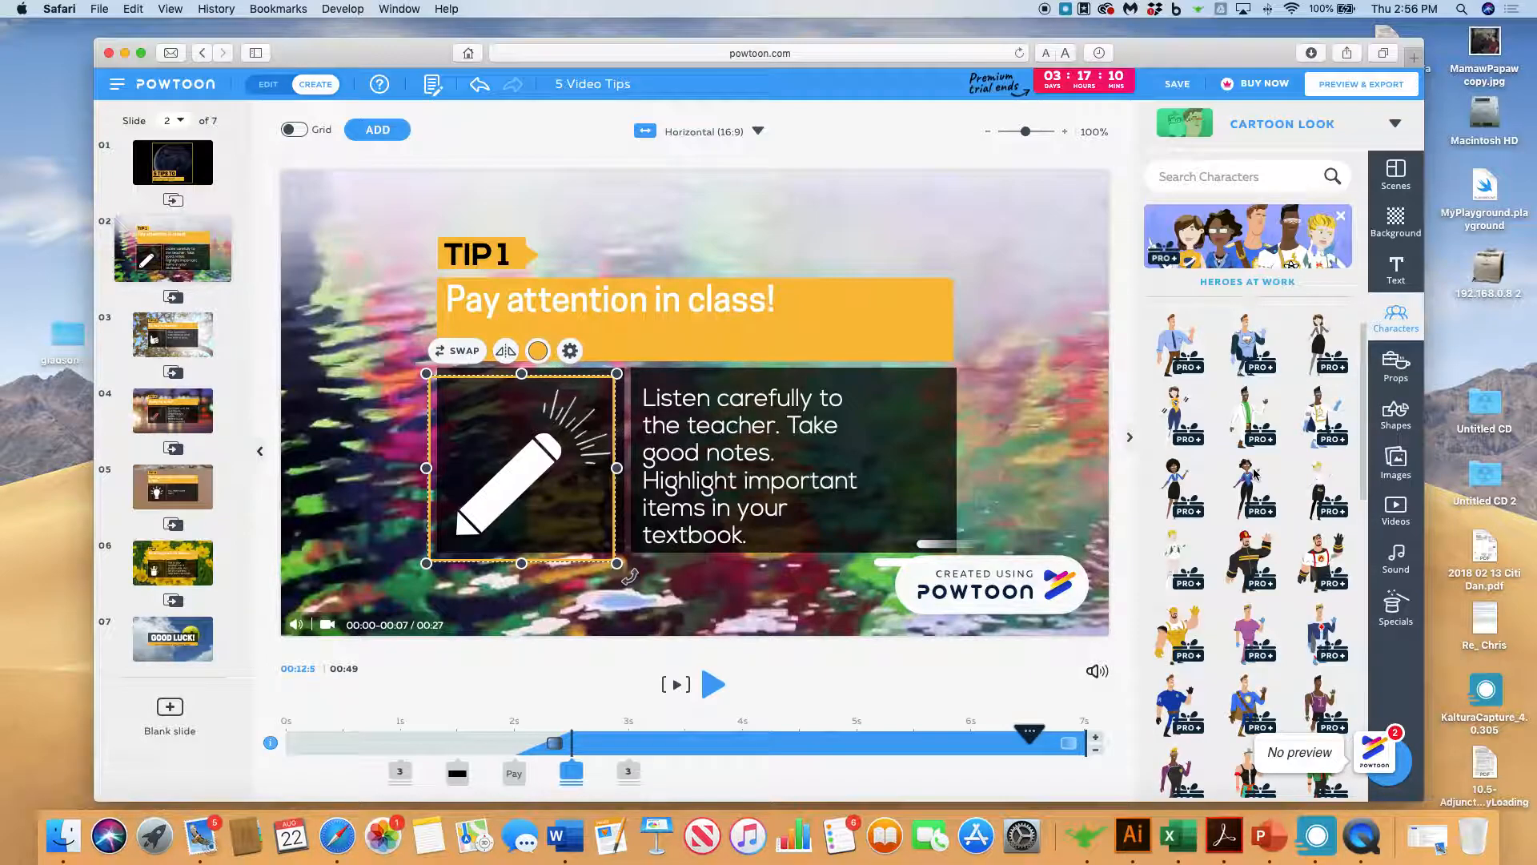
{"action": "scroll", "coordinate": [1254, 474], "scroll_direction": "down", "scroll_amount": 5}
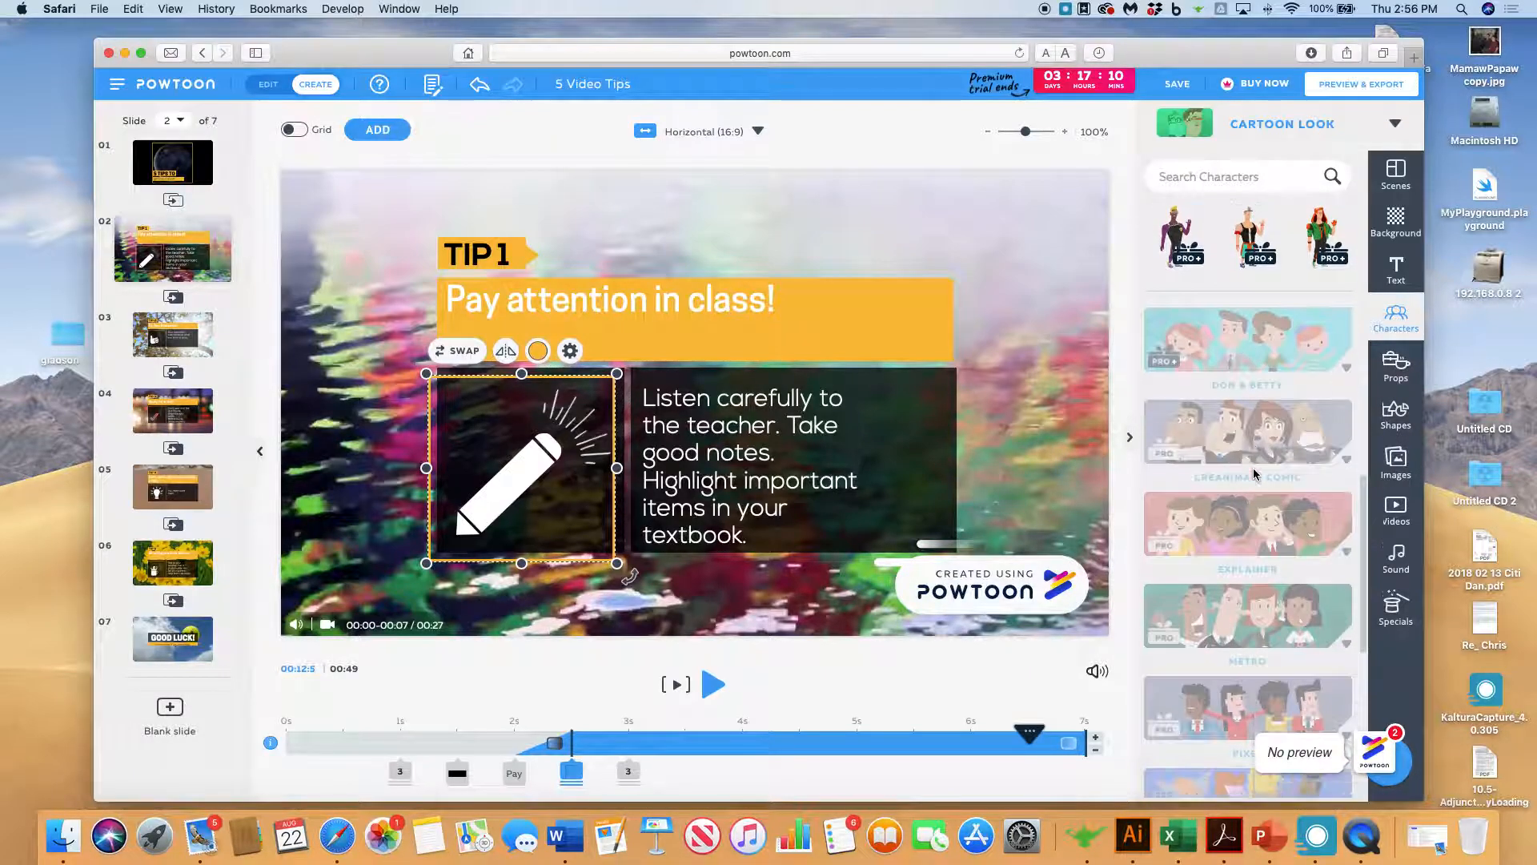
{"action": "scroll", "coordinate": [1254, 475], "scroll_direction": "up", "scroll_amount": 10}
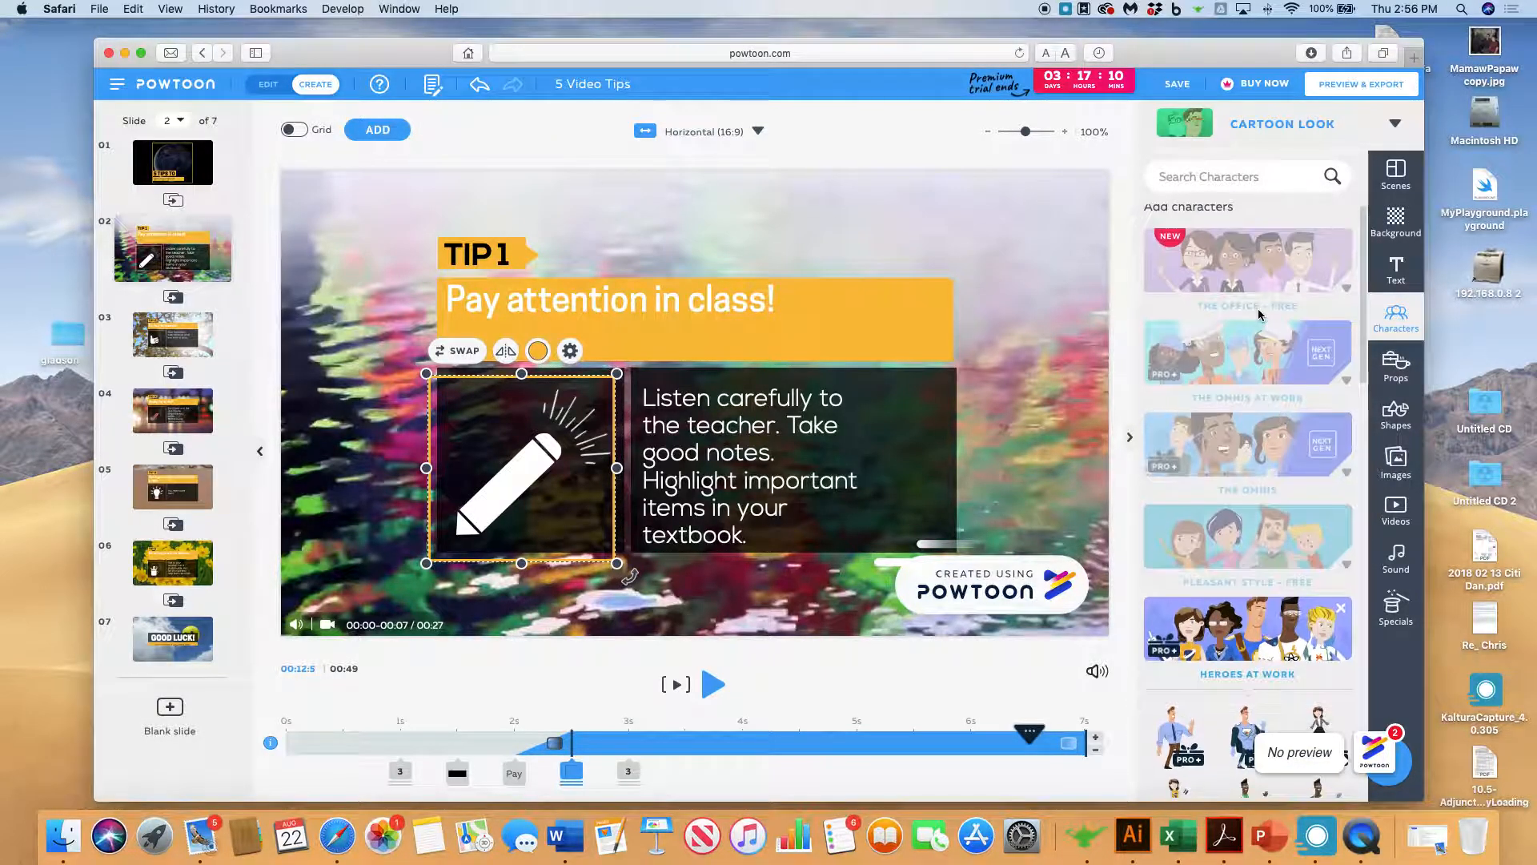
{"action": "left_click", "coordinate": [1240, 275]}
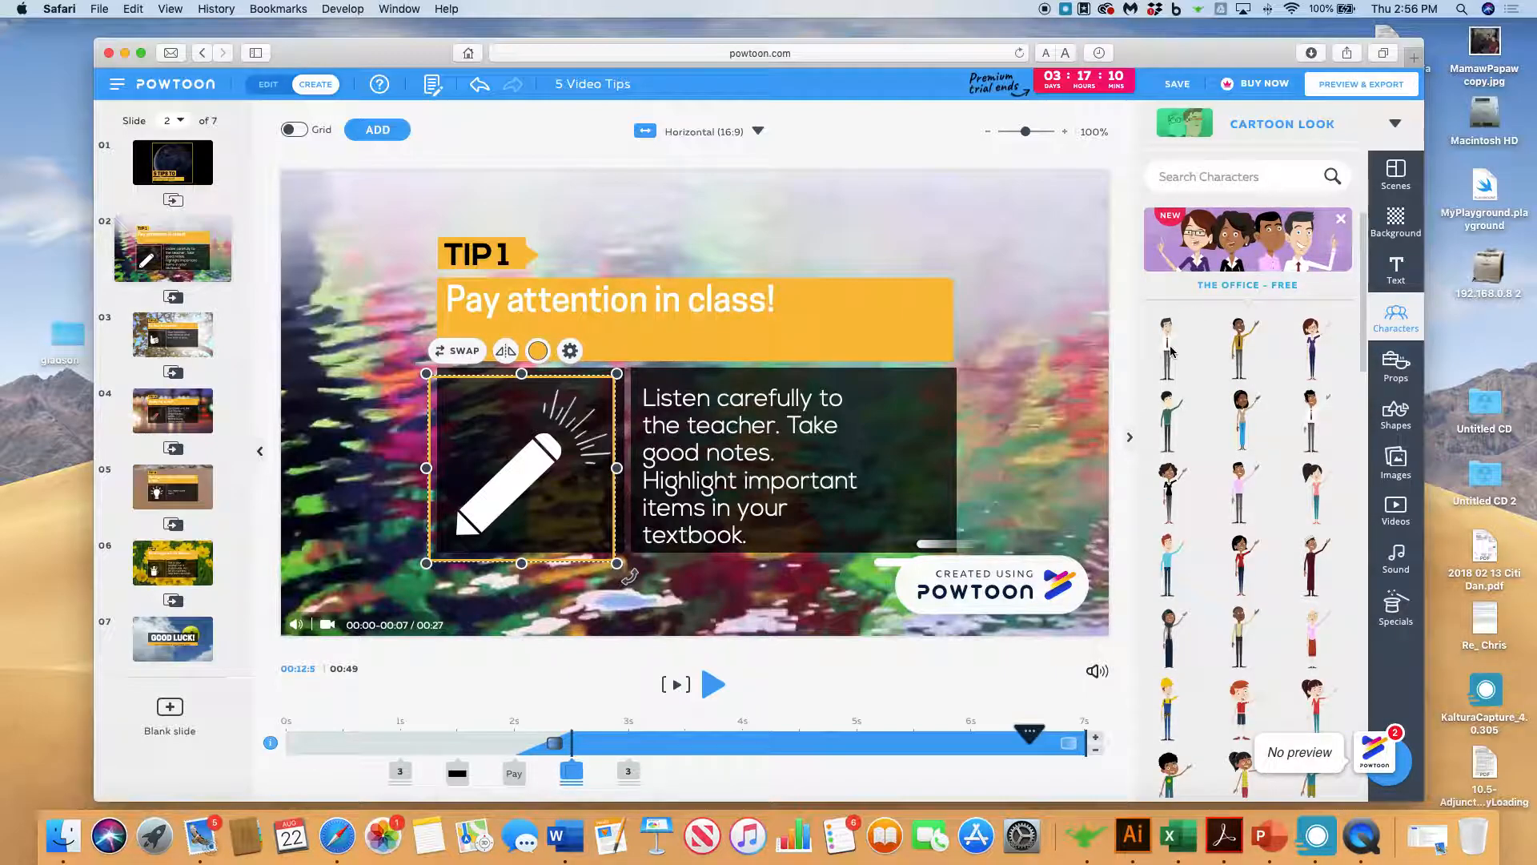
{"action": "mouse_move", "coordinate": [1171, 350]}
{"action": "left_click", "coordinate": [961, 258]}
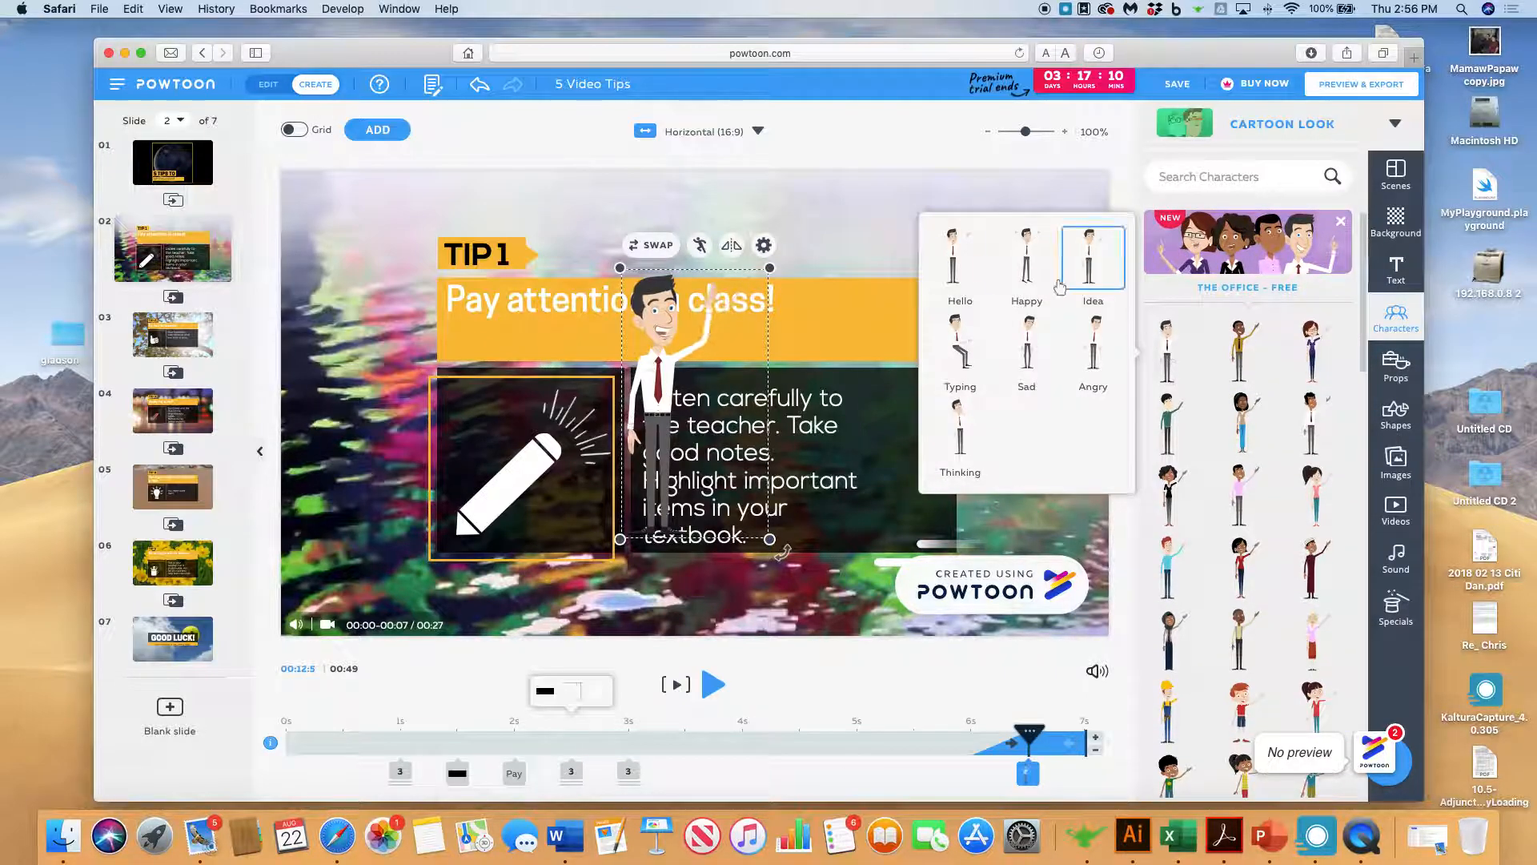
{"action": "left_click", "coordinate": [964, 260]}
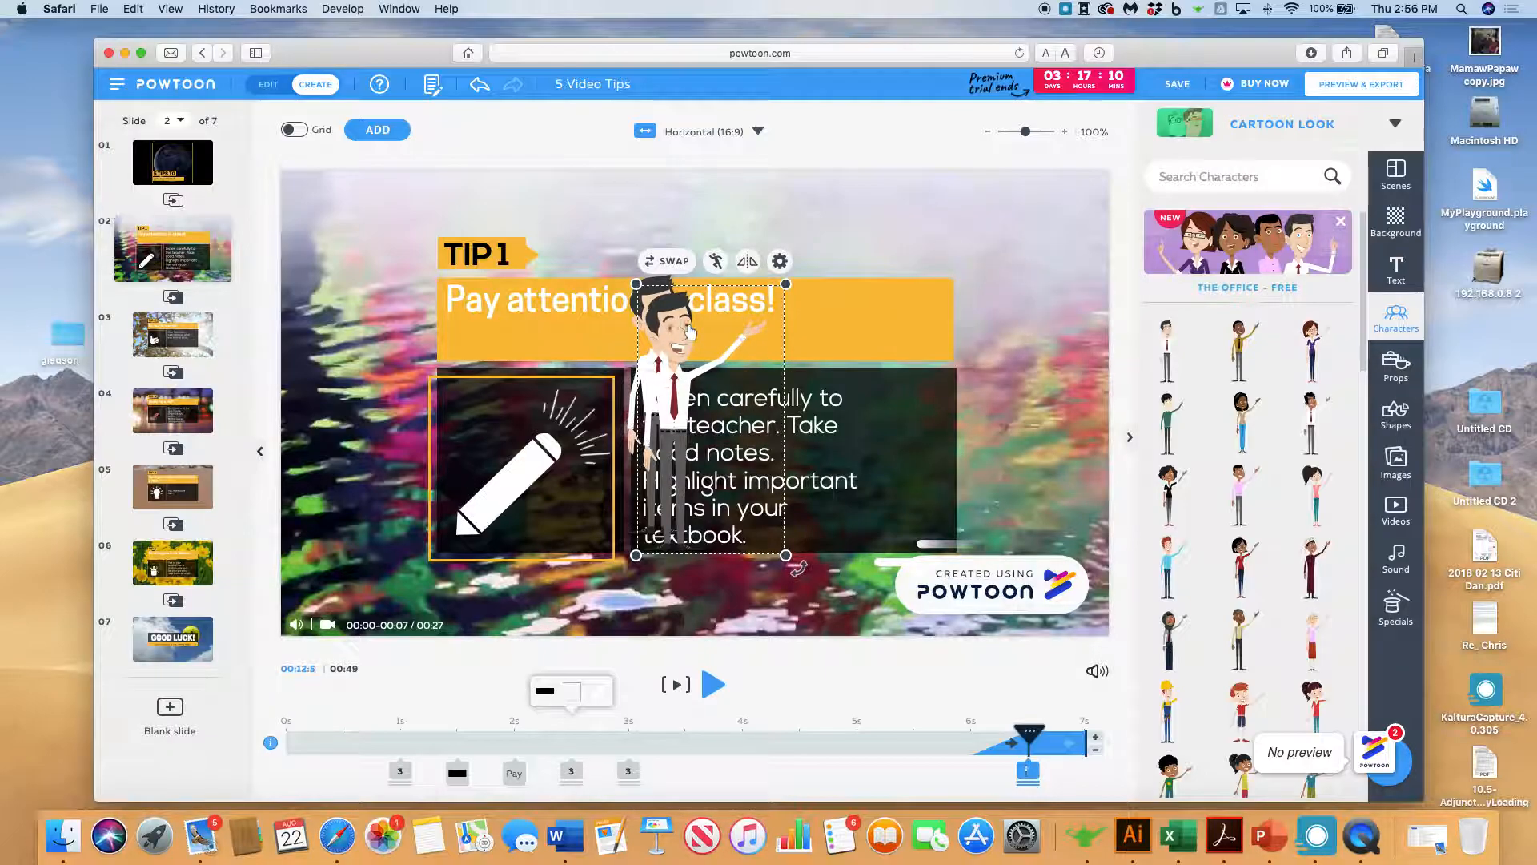
{"action": "right_click", "coordinate": [691, 333]}
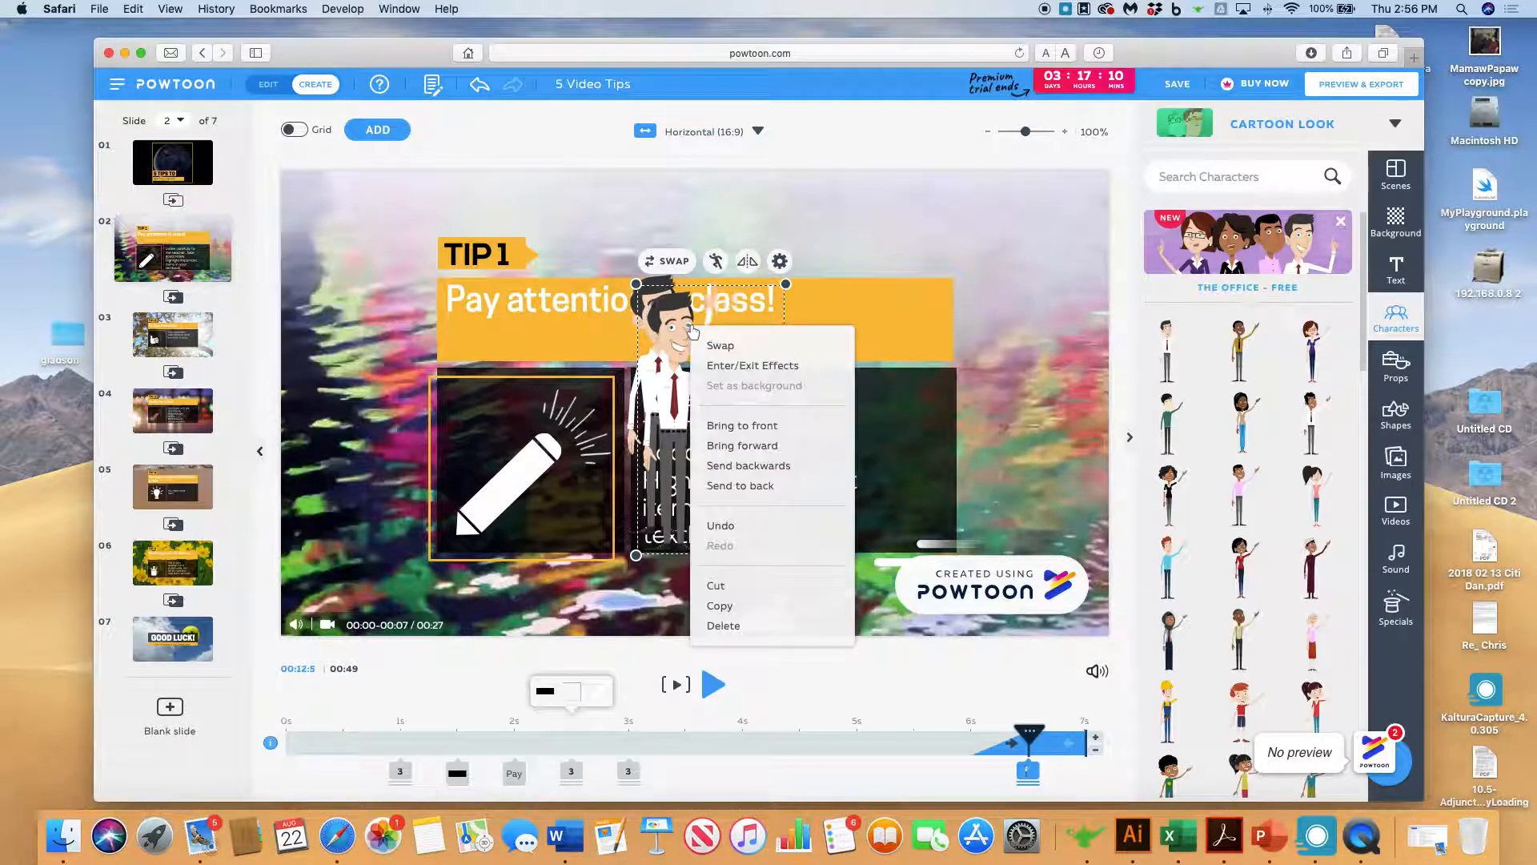
{"action": "left_click", "coordinate": [775, 524]}
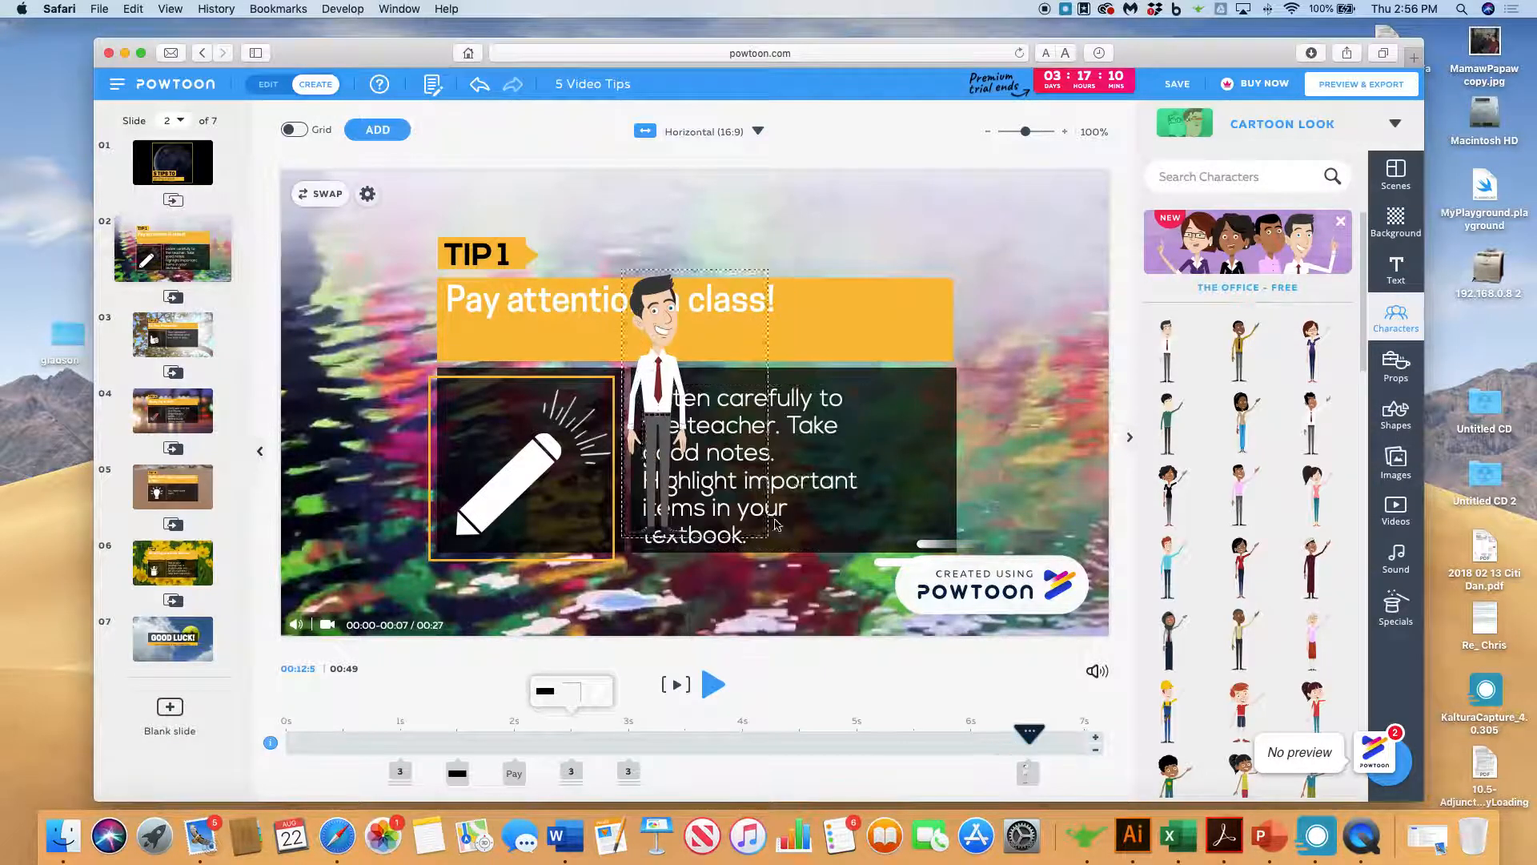
Place the character along the slide's right edge, enlarged to nearly the full slide height and mirrored to face the text.
{"action": "left_click_drag", "start_coordinate": [658, 319], "coordinate": [330, 238]}
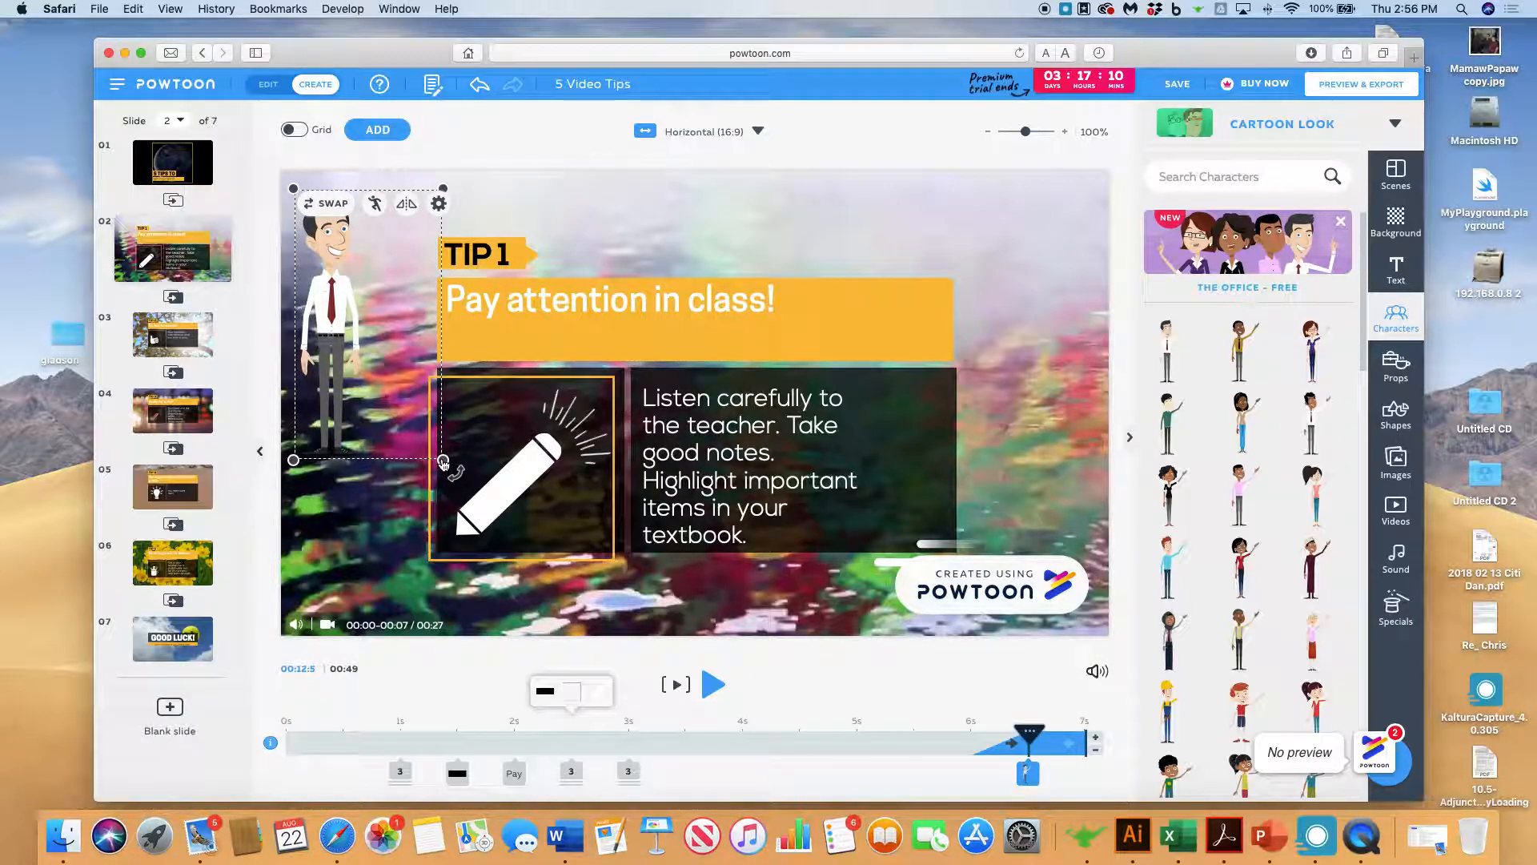
{"action": "left_click_drag", "start_coordinate": [443, 460], "coordinate": [538, 634]}
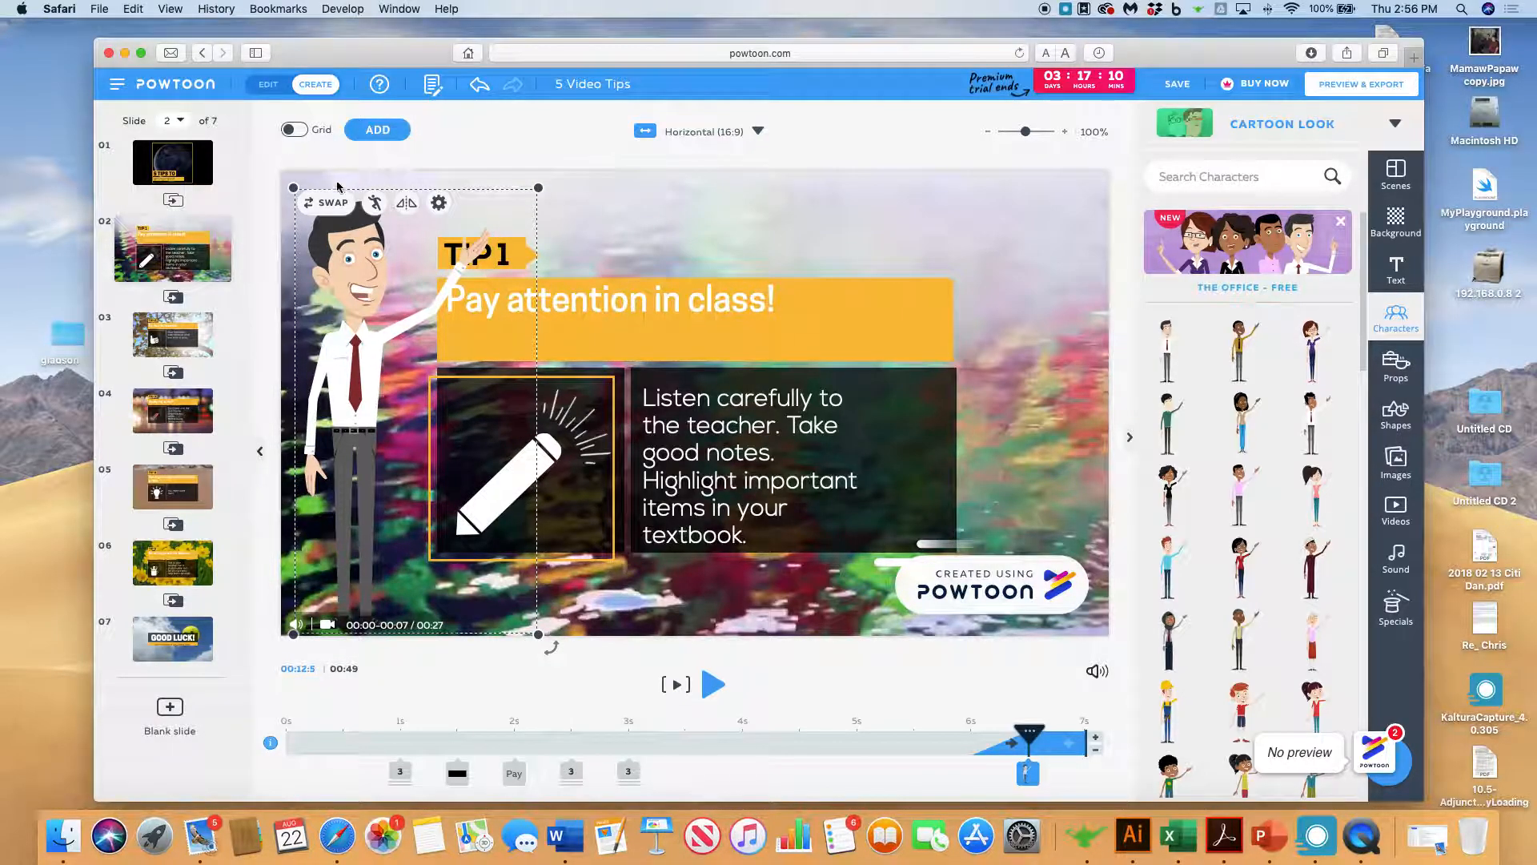
{"action": "left_click", "coordinate": [406, 203]}
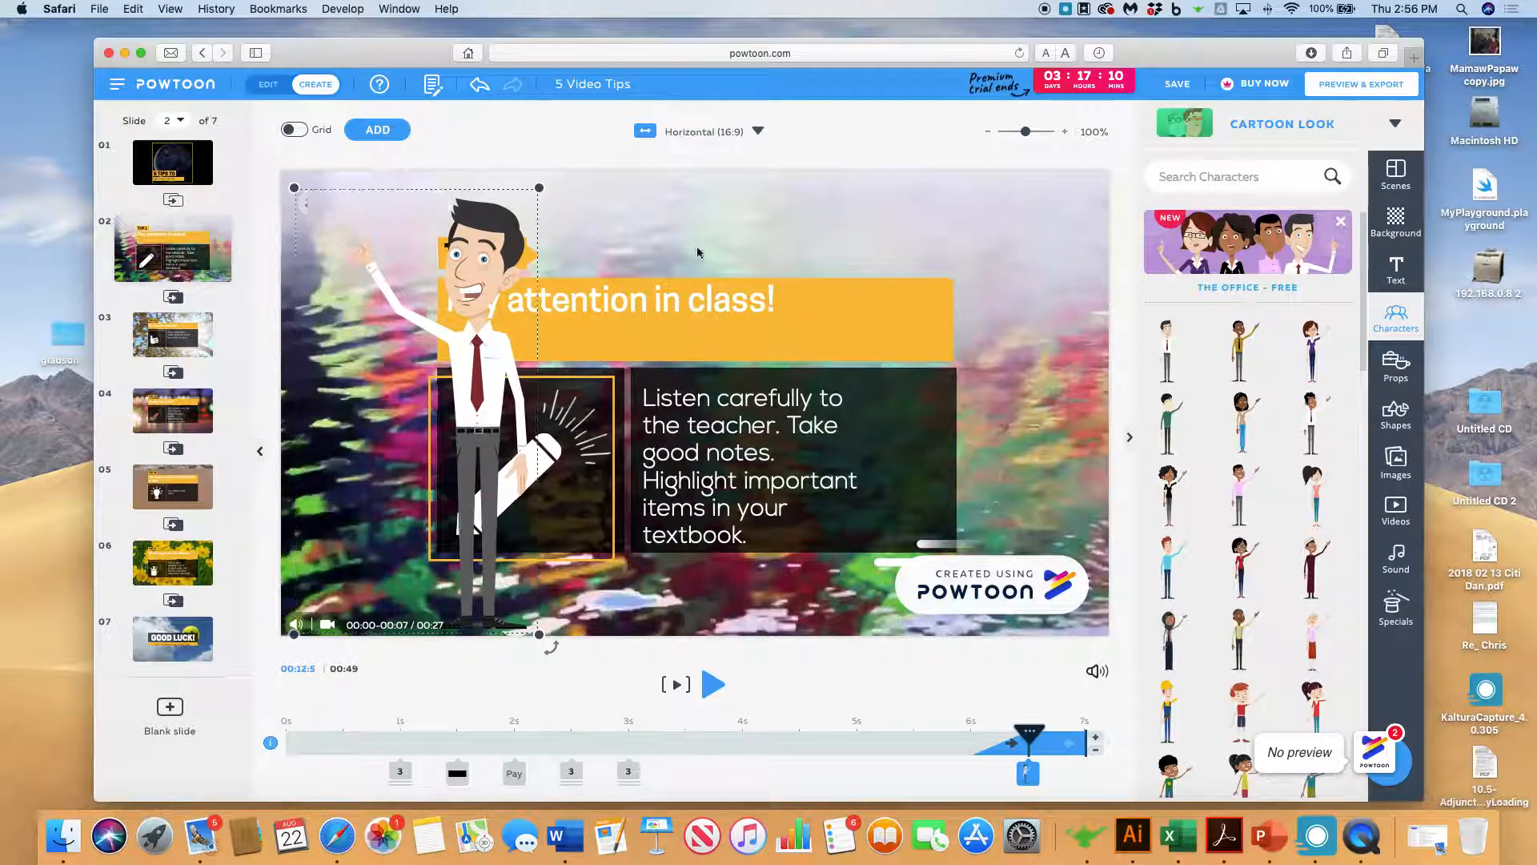
{"action": "left_click_drag", "start_coordinate": [496, 263], "coordinate": [1033, 258]}
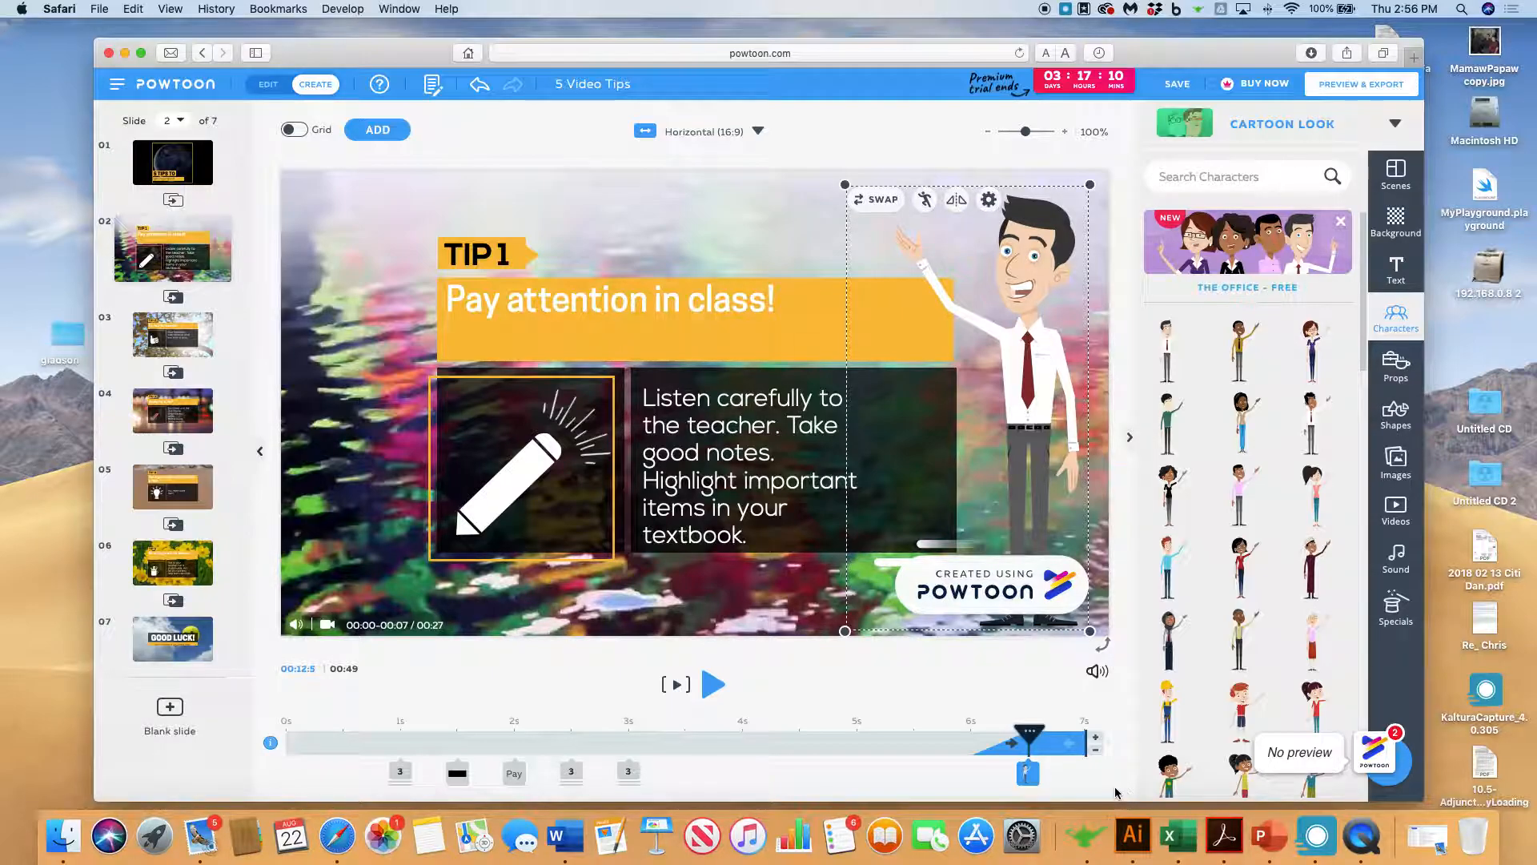
Move the character's entrance on the Tip 1 slide timeline to about 0.5 seconds.
{"action": "mouse_move", "coordinate": [1027, 775]}
{"action": "left_click_drag", "start_coordinate": [1027, 776], "coordinate": [330, 778]}
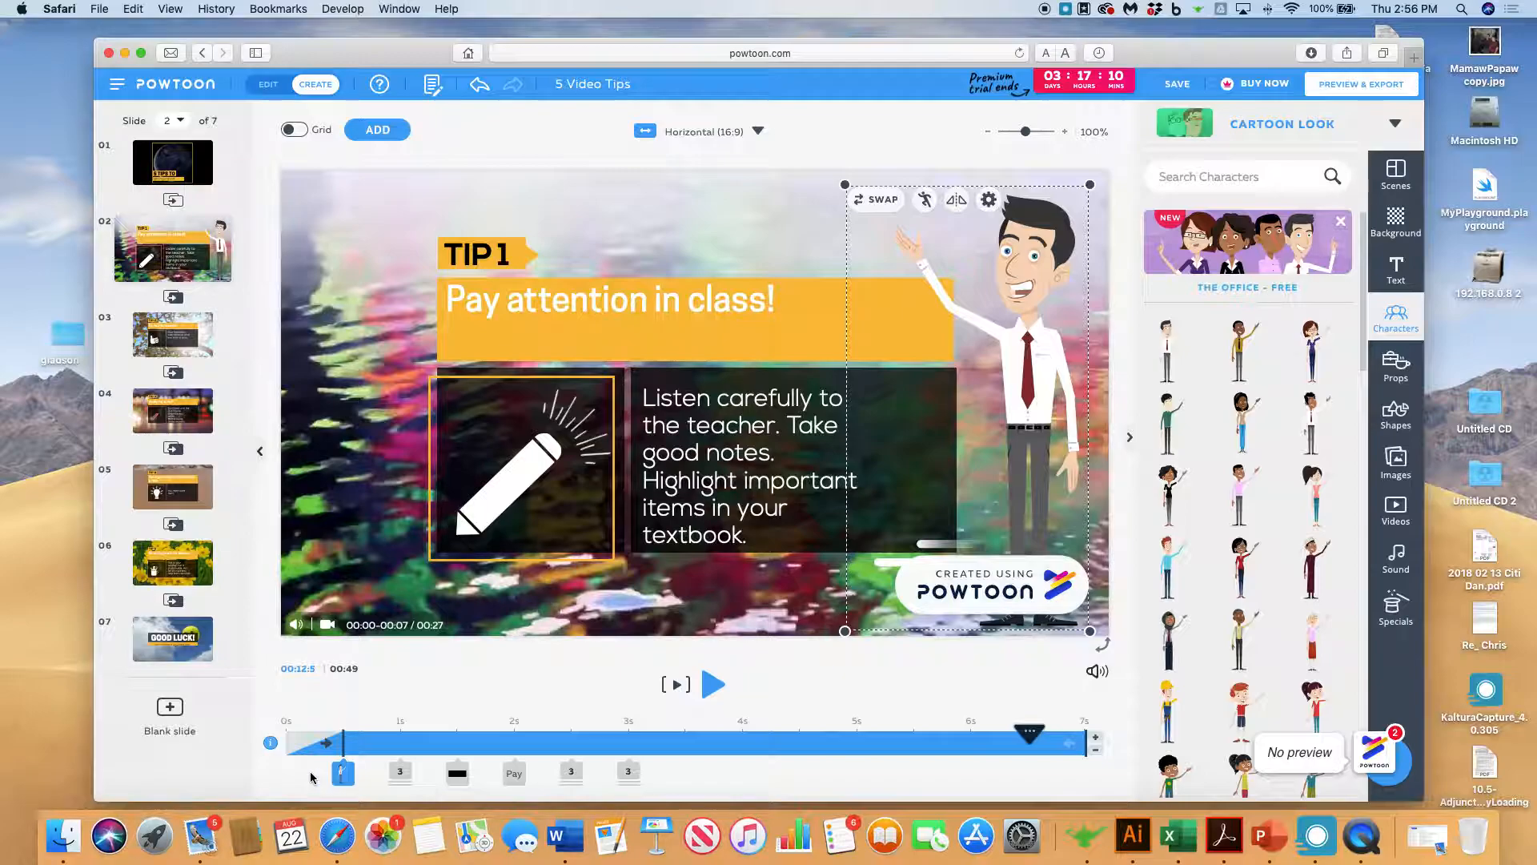
Play the presentation from the first slide through Tip 1 to review the added character's entrance.
{"action": "left_click", "coordinate": [712, 685]}
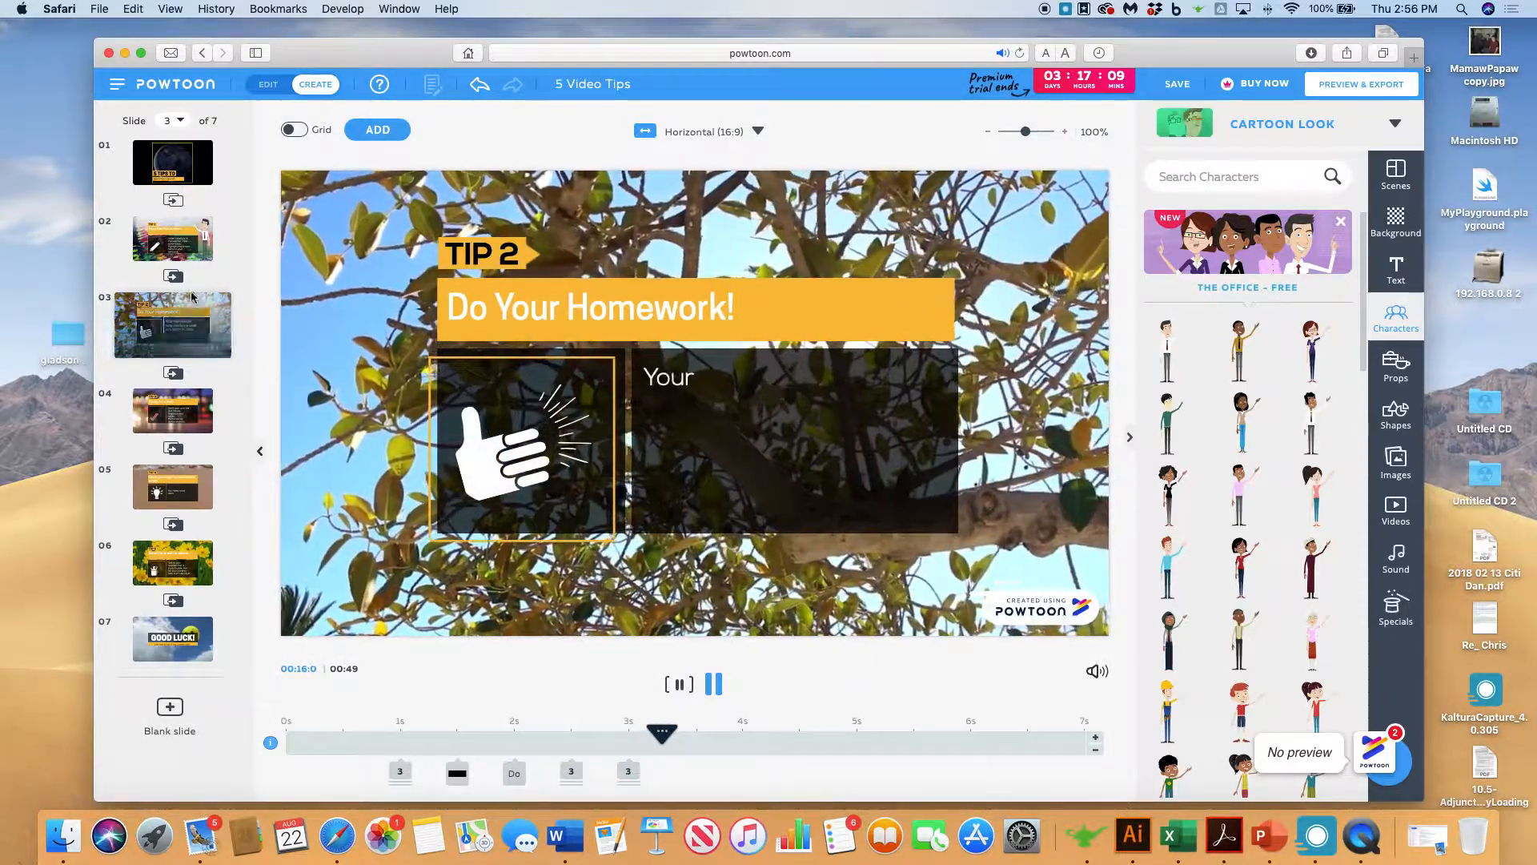
{"action": "left_click", "coordinate": [145, 235]}
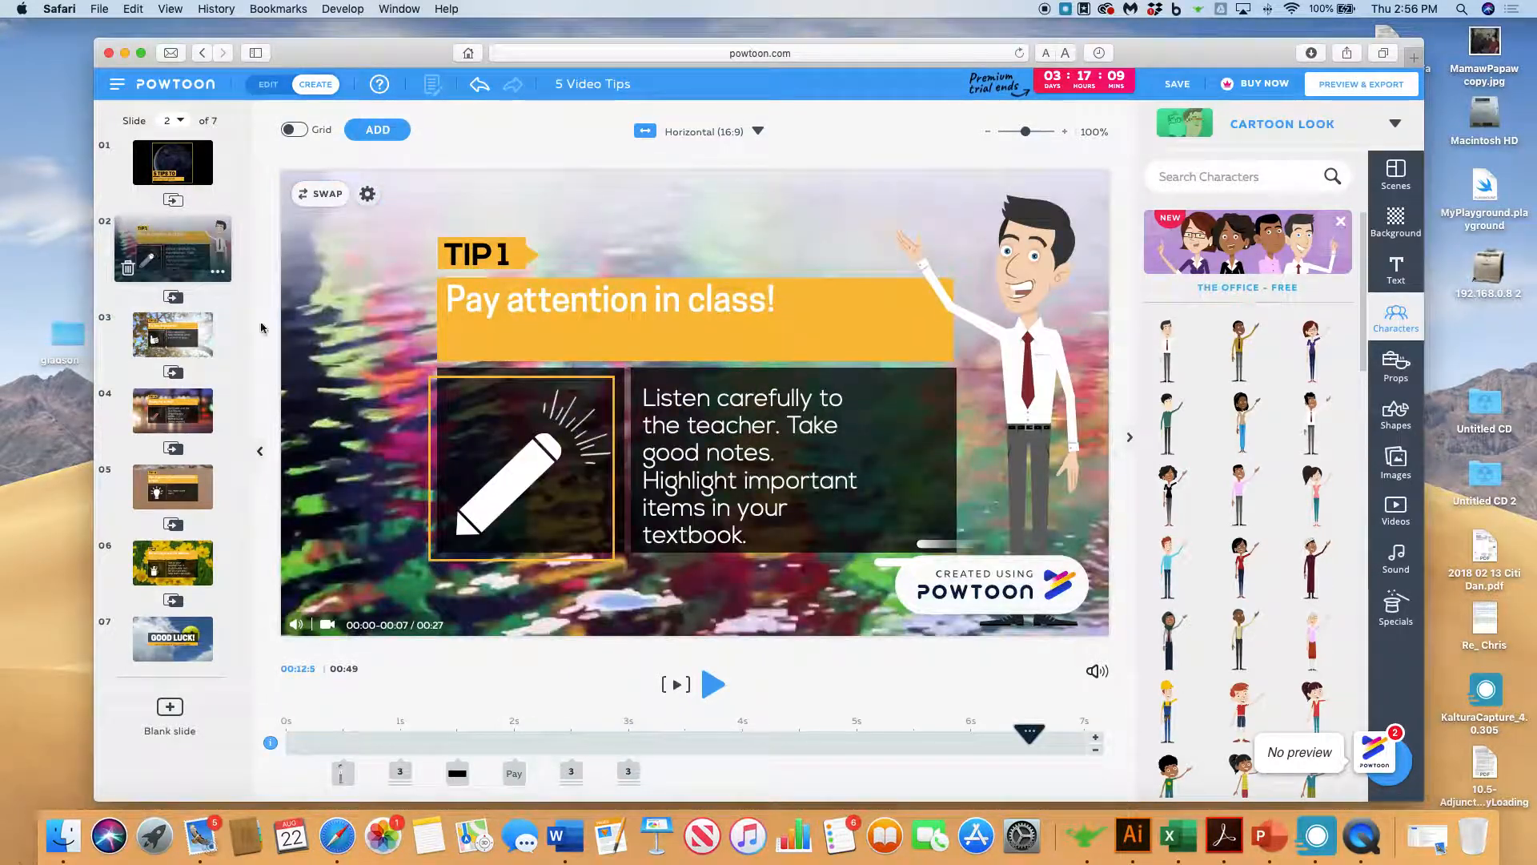
{"action": "left_click", "coordinate": [712, 684]}
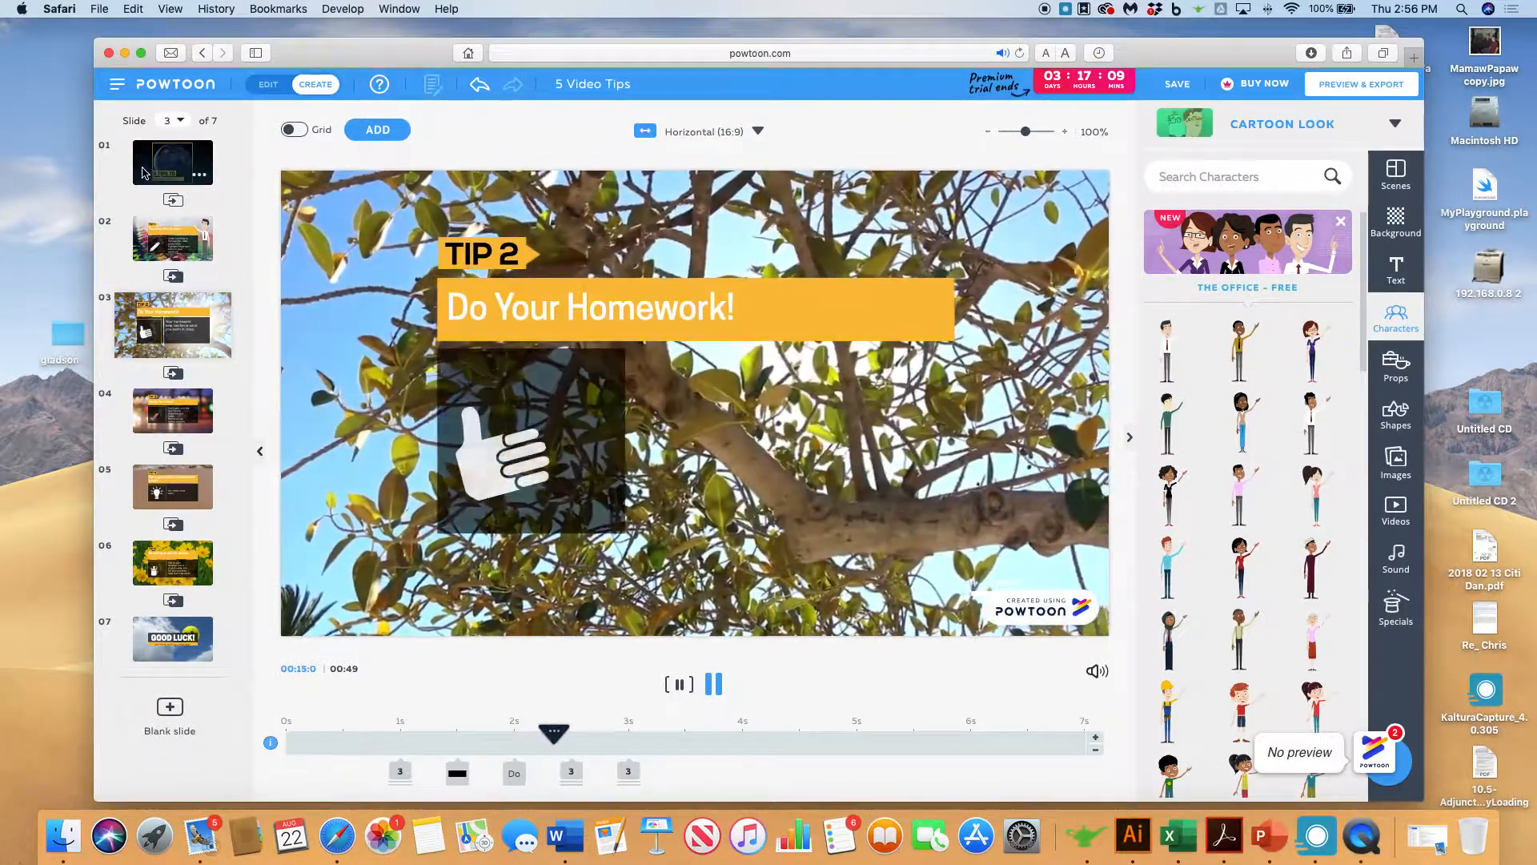
{"action": "left_click", "coordinate": [713, 685]}
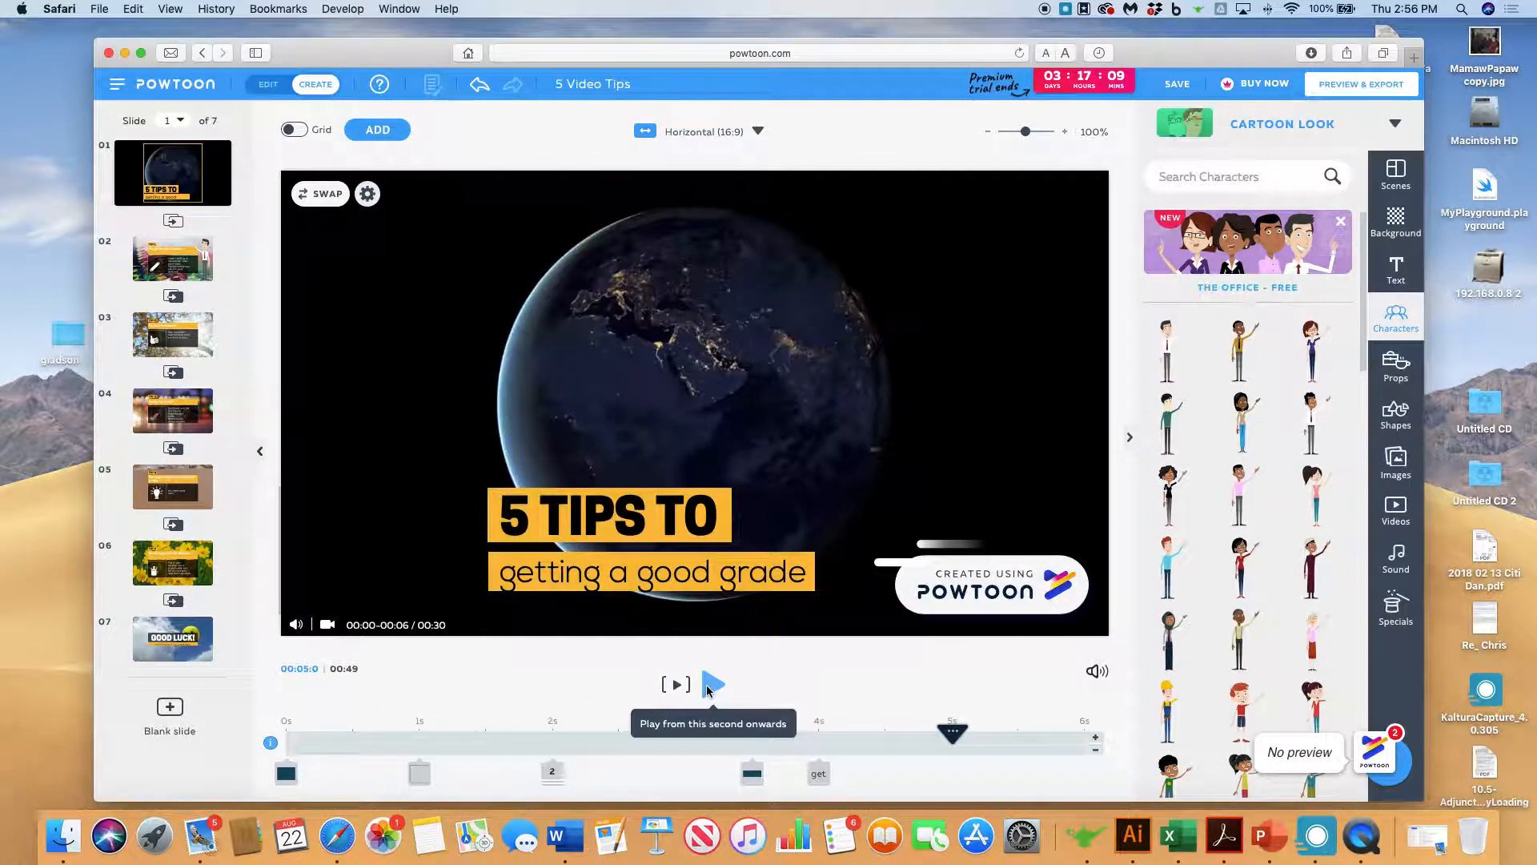
{"action": "left_click", "coordinate": [712, 685]}
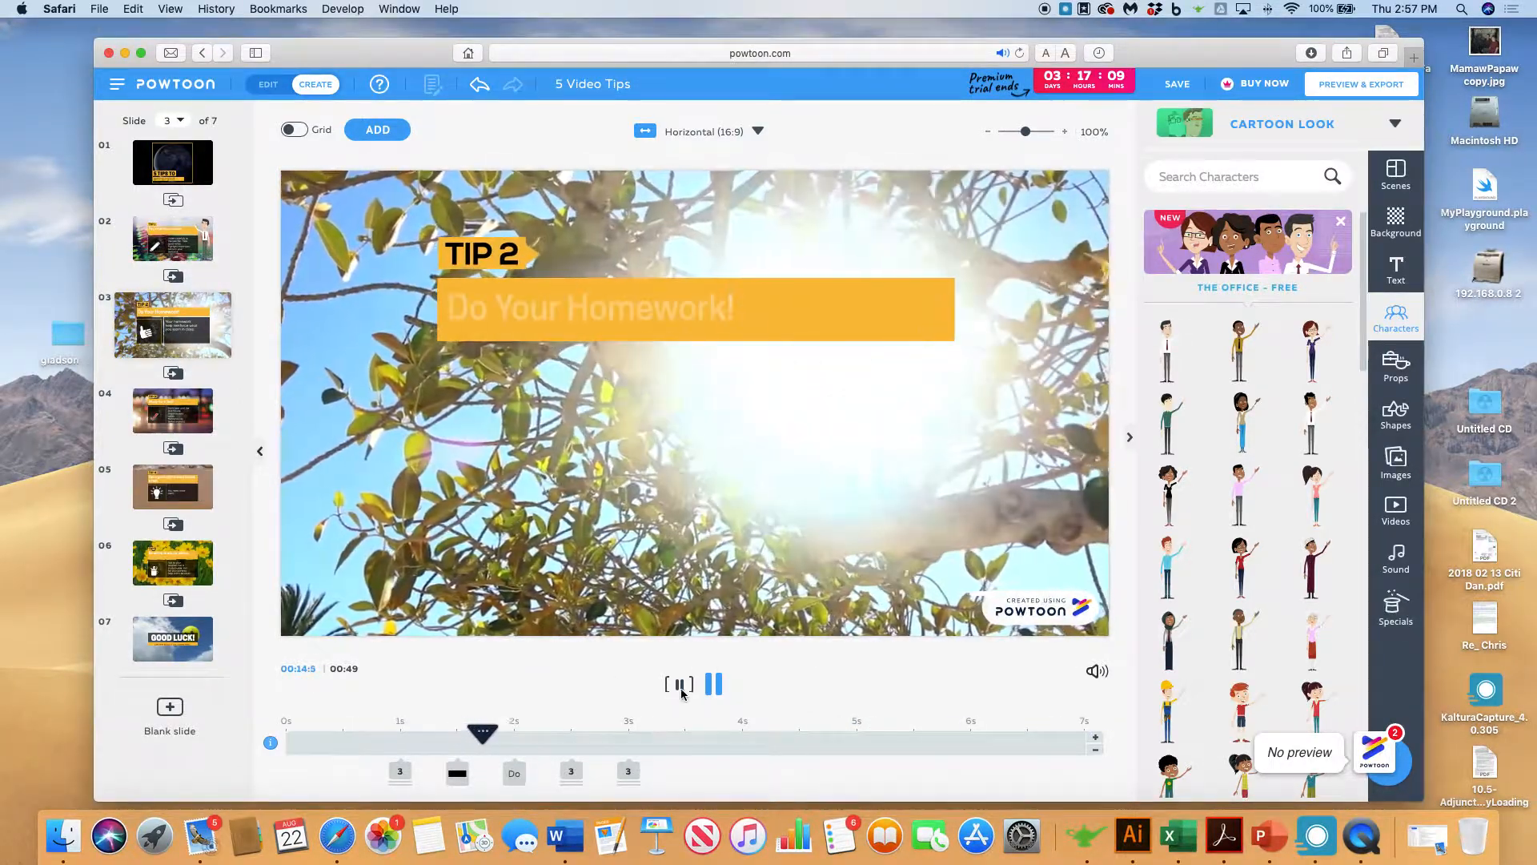
Stop the slide playback at Tip 2 and open the full movie preview for export, pausing it on the title slide.
{"action": "left_click", "coordinate": [713, 683]}
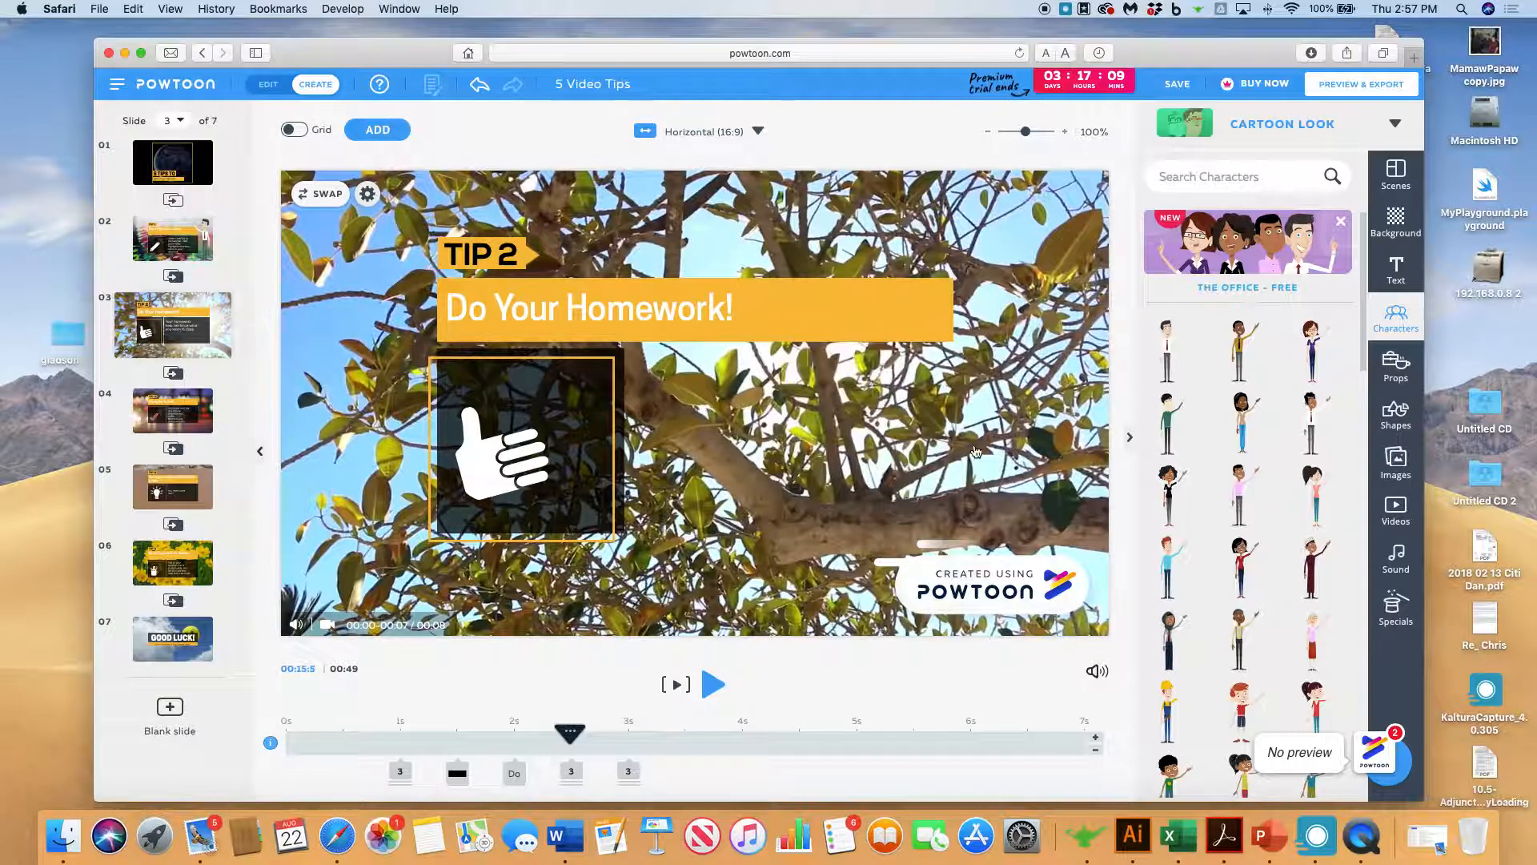
{"action": "scroll", "coordinate": [1260, 427], "scroll_direction": "down", "scroll_amount": 2}
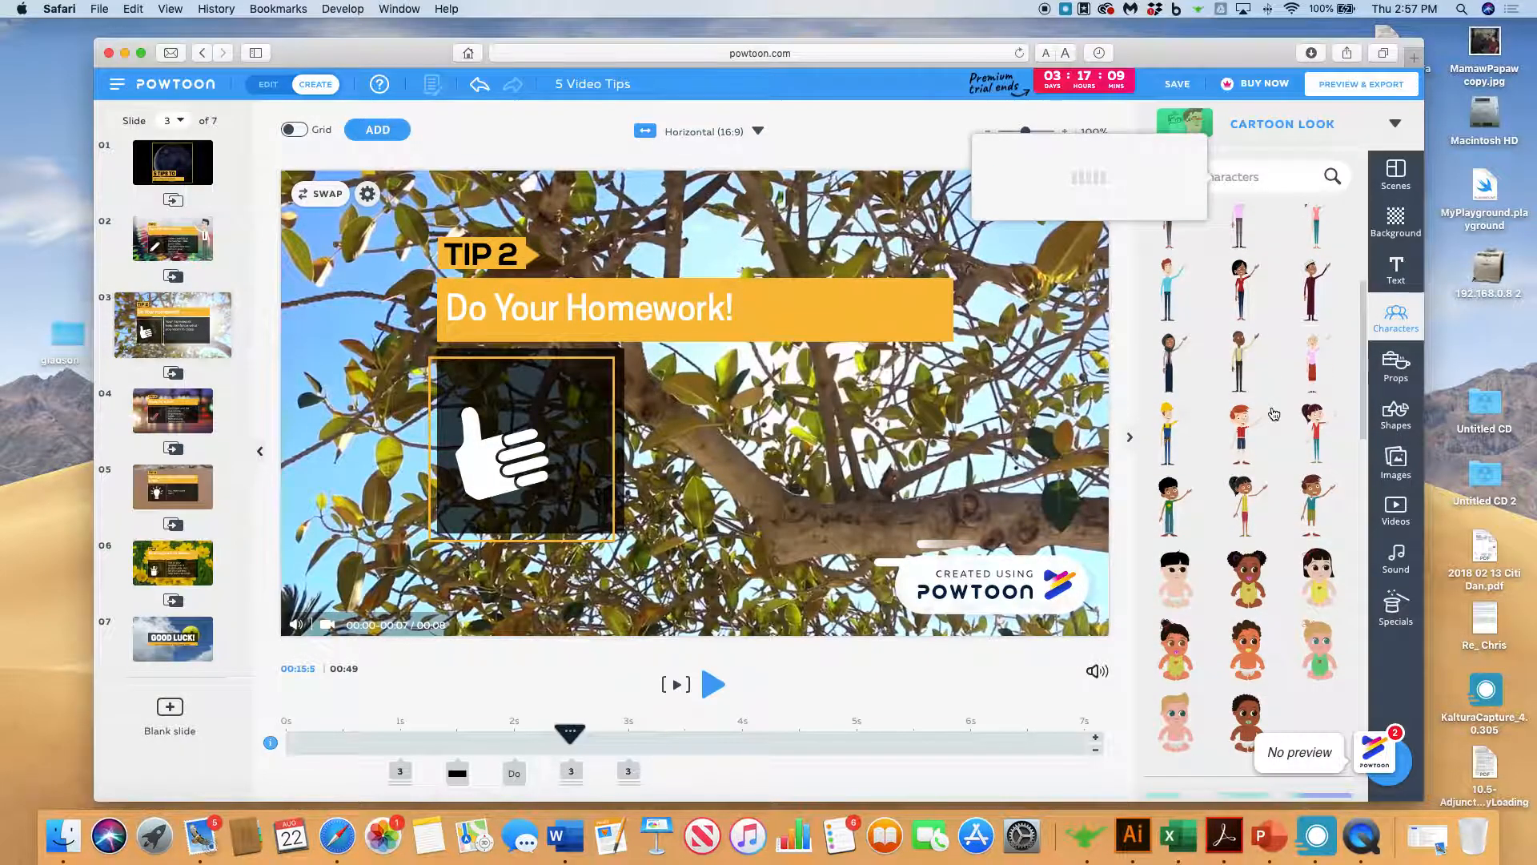
{"action": "left_click", "coordinate": [1368, 85]}
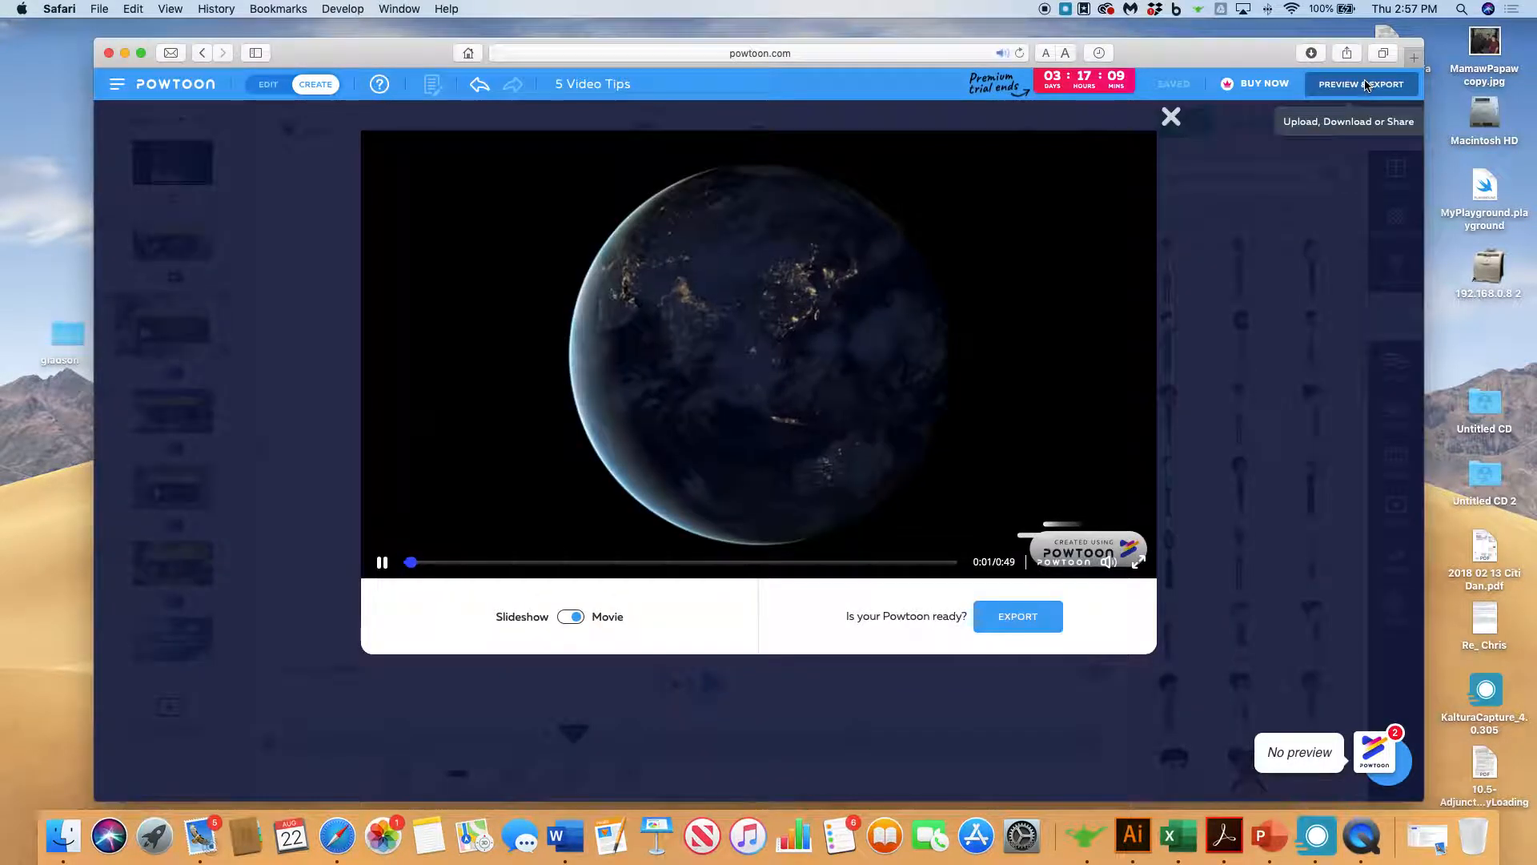
{"action": "left_click", "coordinate": [383, 564]}
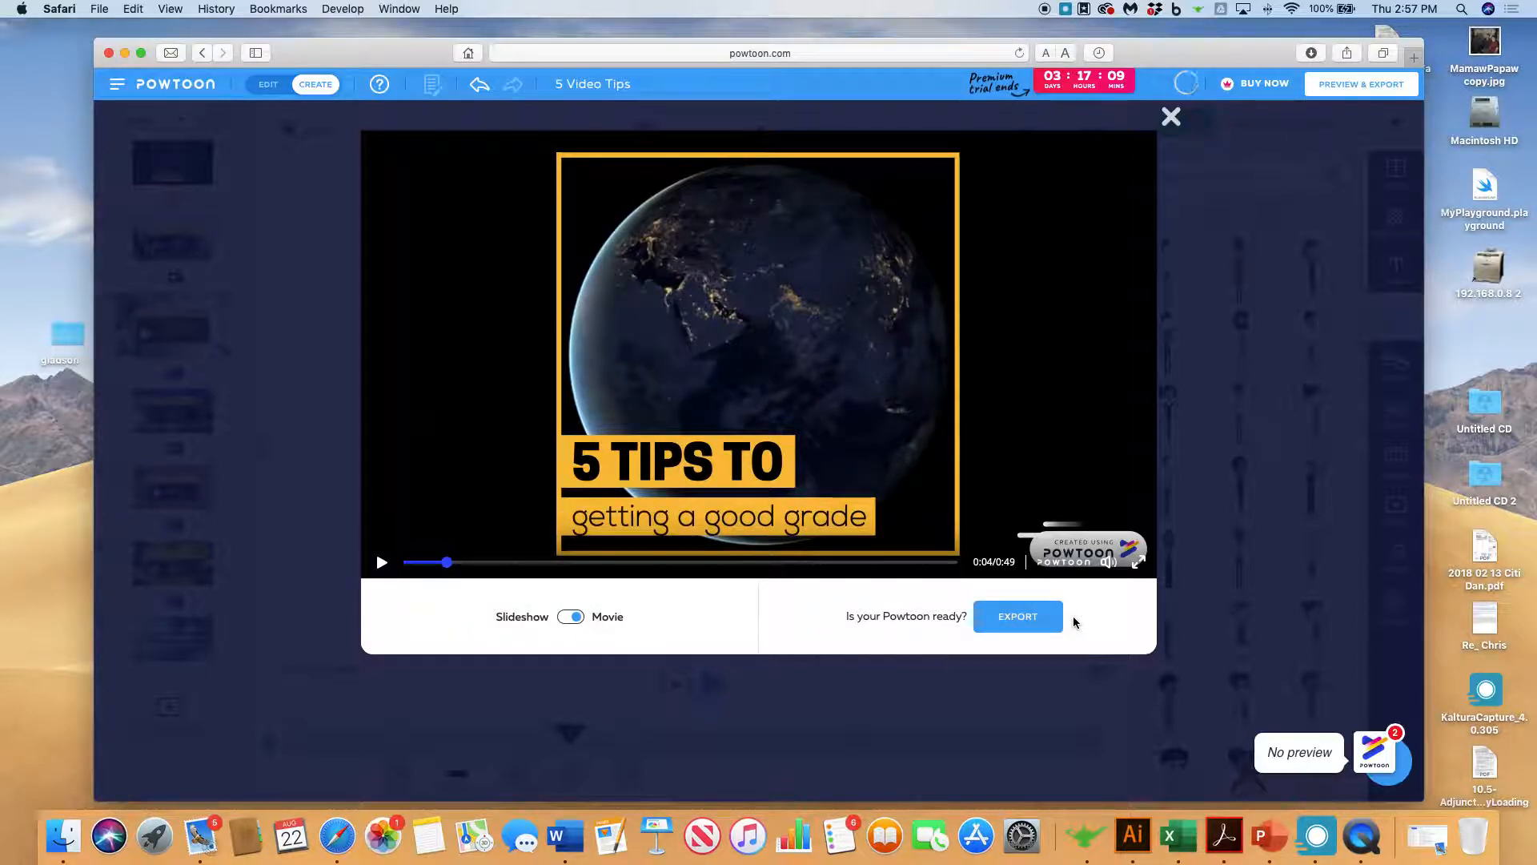
Start exporting the Powtoon to YouTube with the already authorized account and Public privacy.
{"action": "left_click", "coordinate": [1041, 616]}
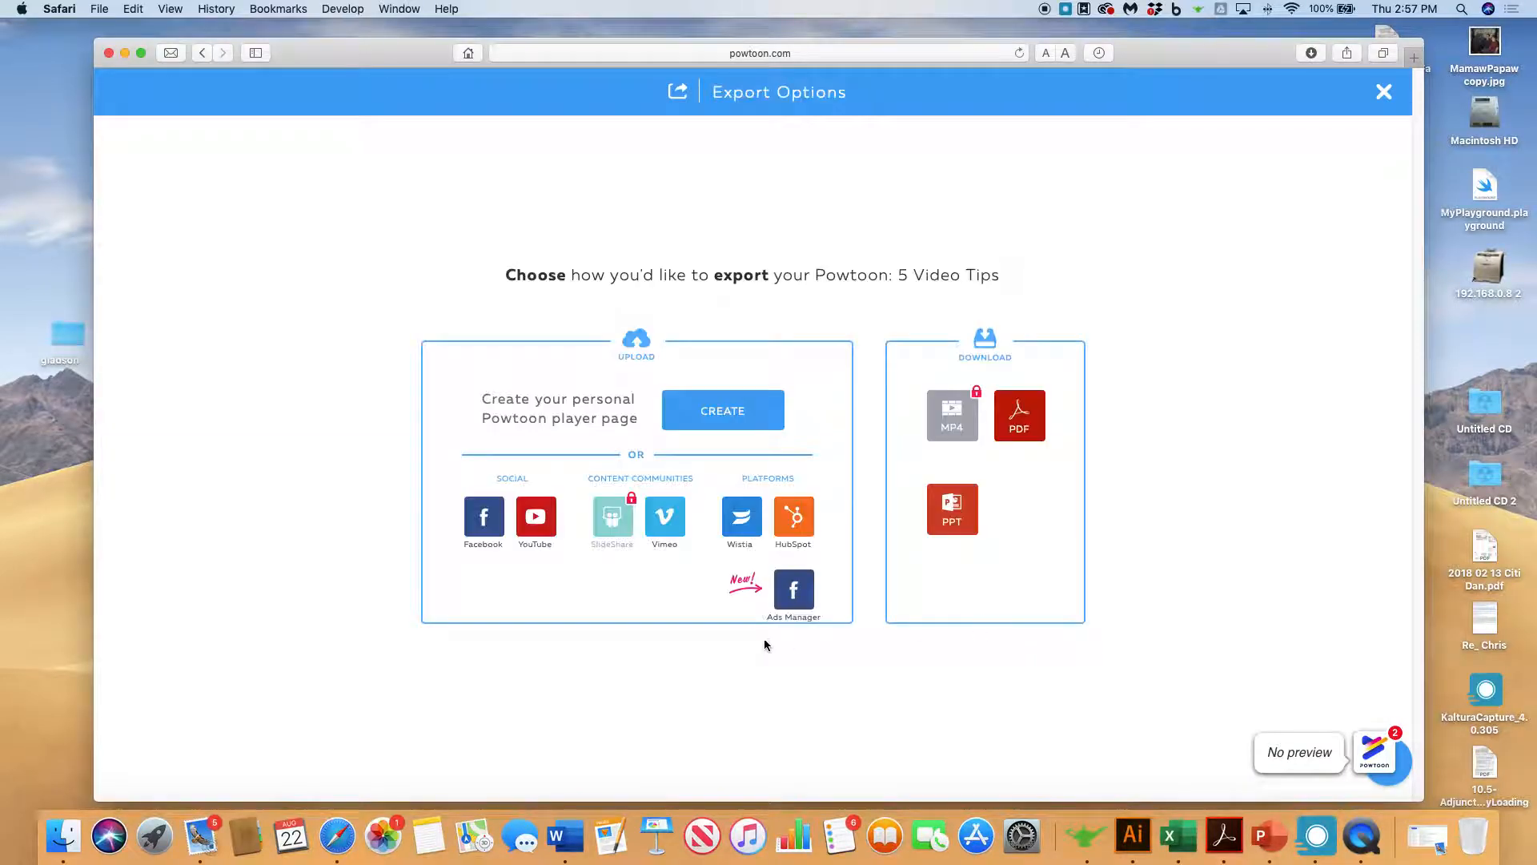
{"action": "left_click", "coordinate": [536, 517]}
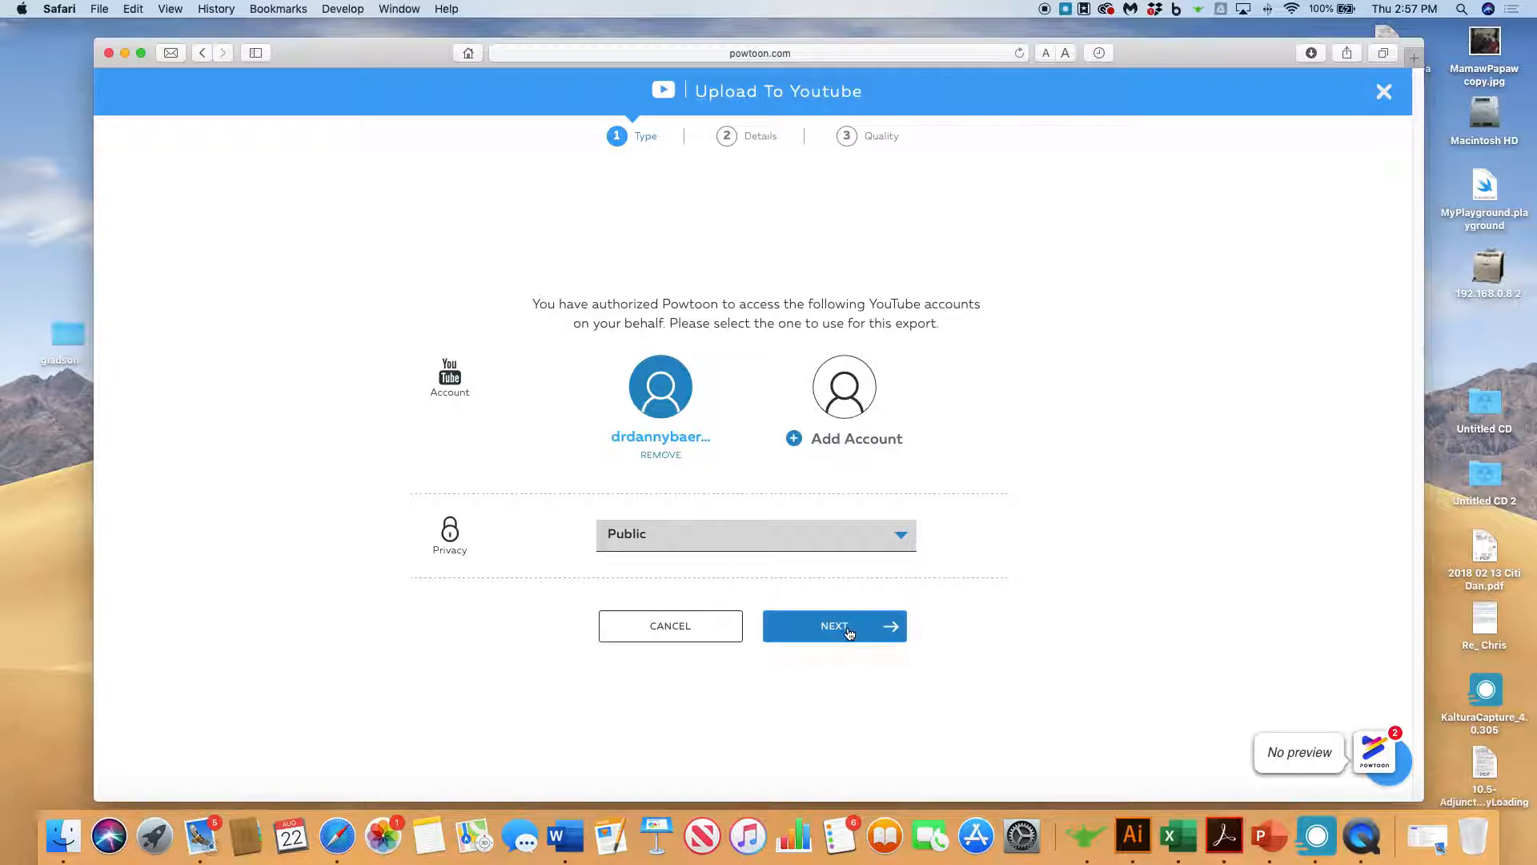
{"action": "left_click", "coordinate": [849, 627]}
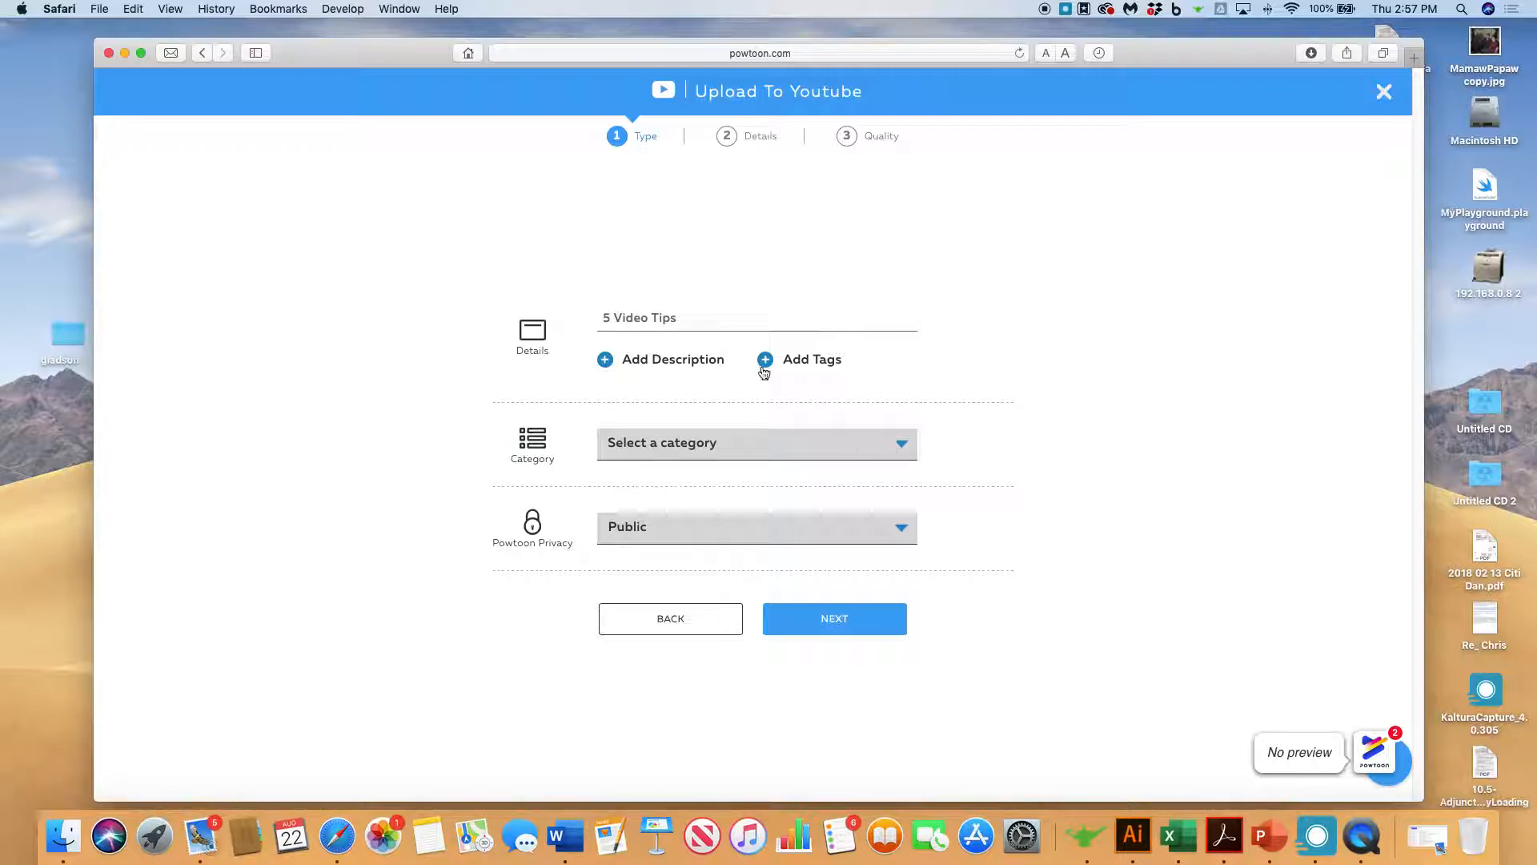
Change the YouTube upload title to "5 Tips on How to Study".
{"action": "left_click", "coordinate": [710, 317]}
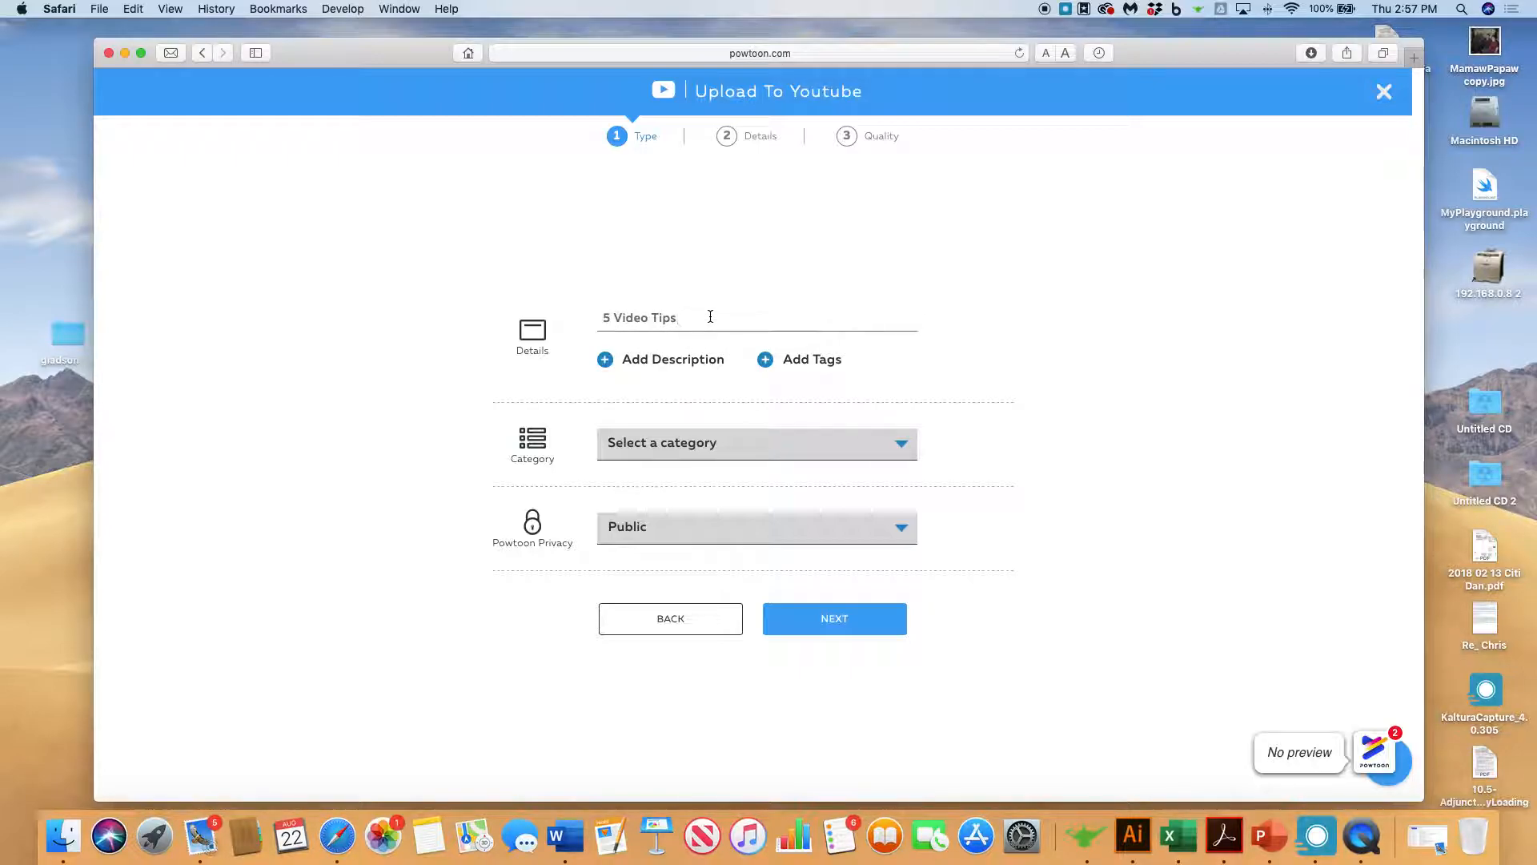
{"action": "type", "text": "on How to S"}
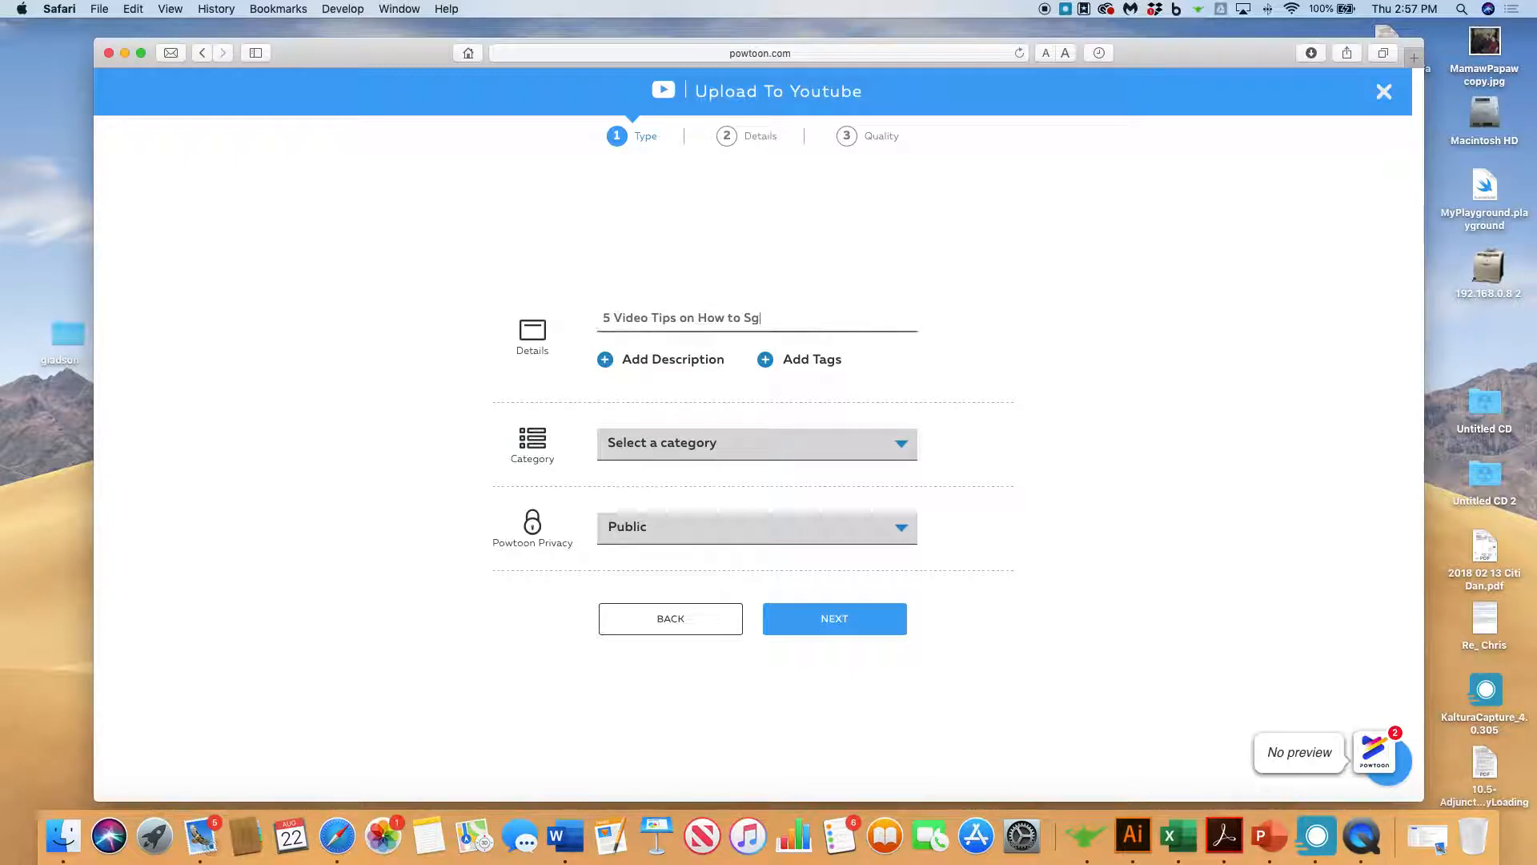
{"action": "type", "text": "tudy"}
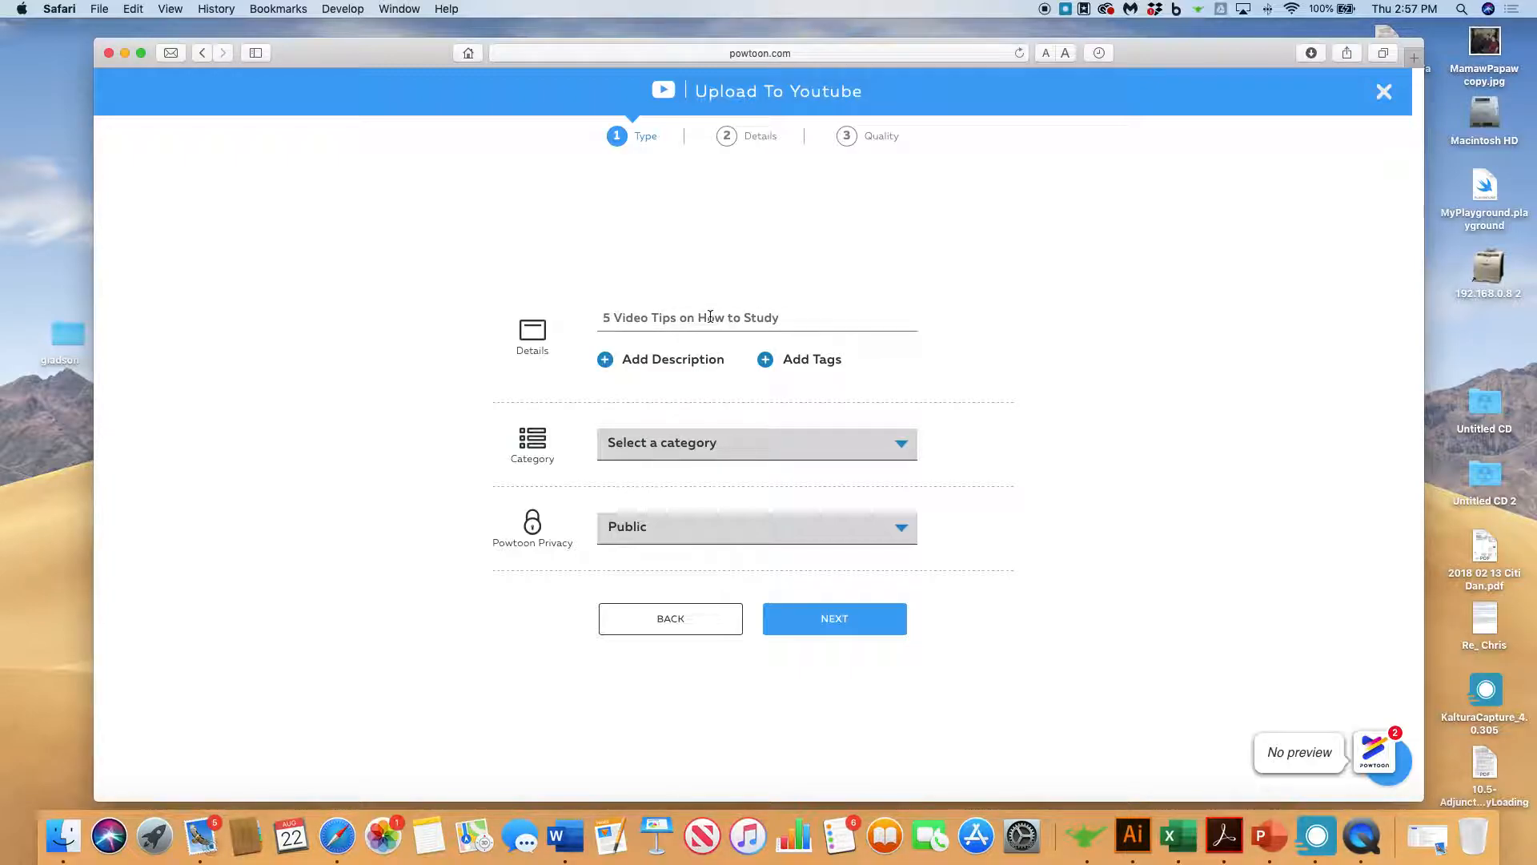
{"action": "double_click", "coordinate": [625, 316]}
{"action": "key", "text": "BackSpace"}
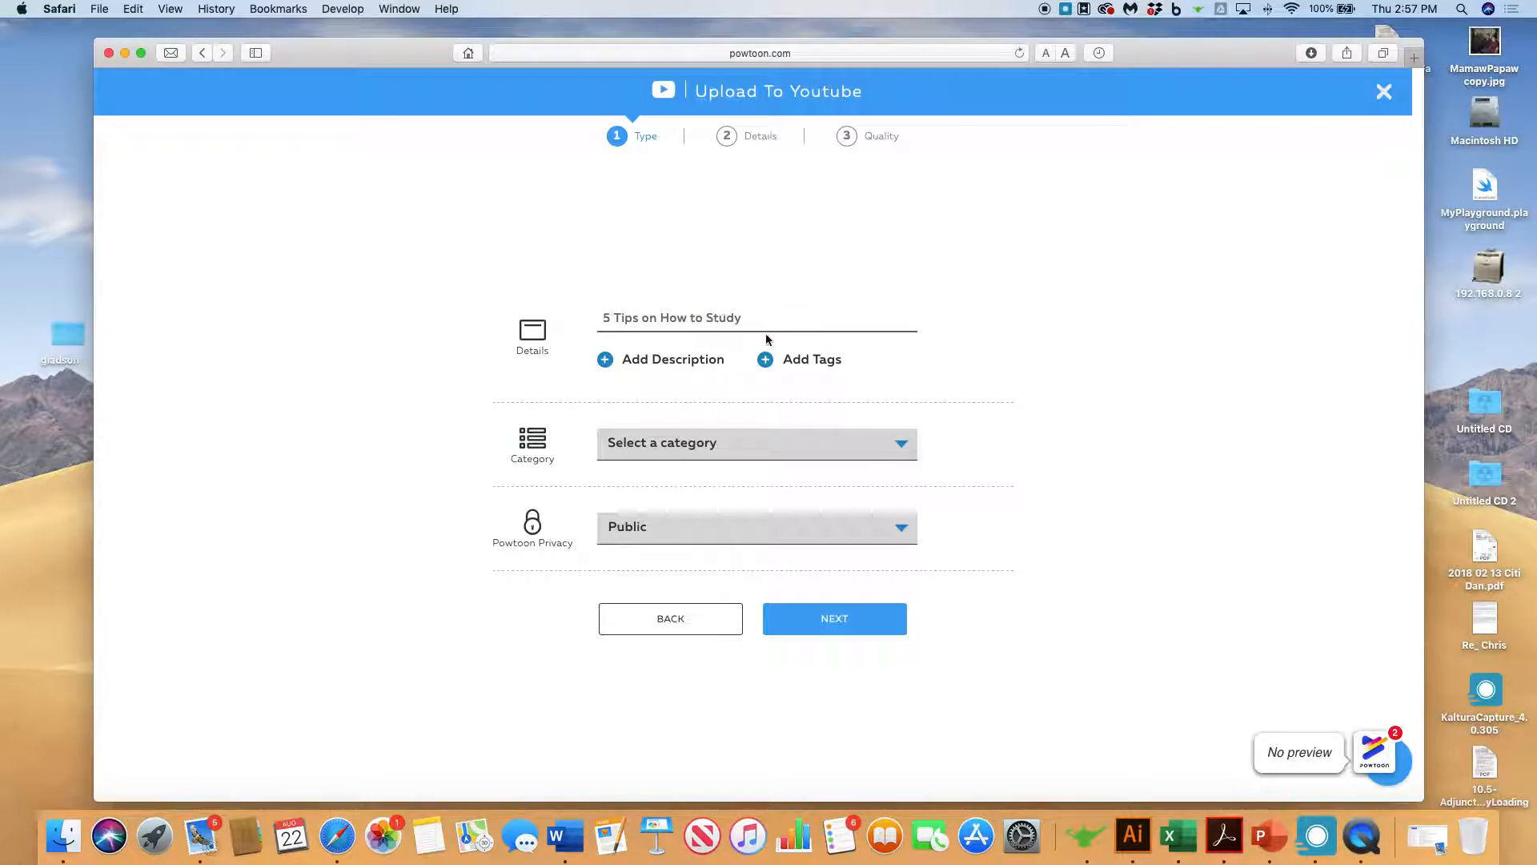
Set the category to Education and upload the Powtoon with Public Powtoon privacy, branding shown and HD Quality 720p.
{"action": "left_click", "coordinate": [900, 450]}
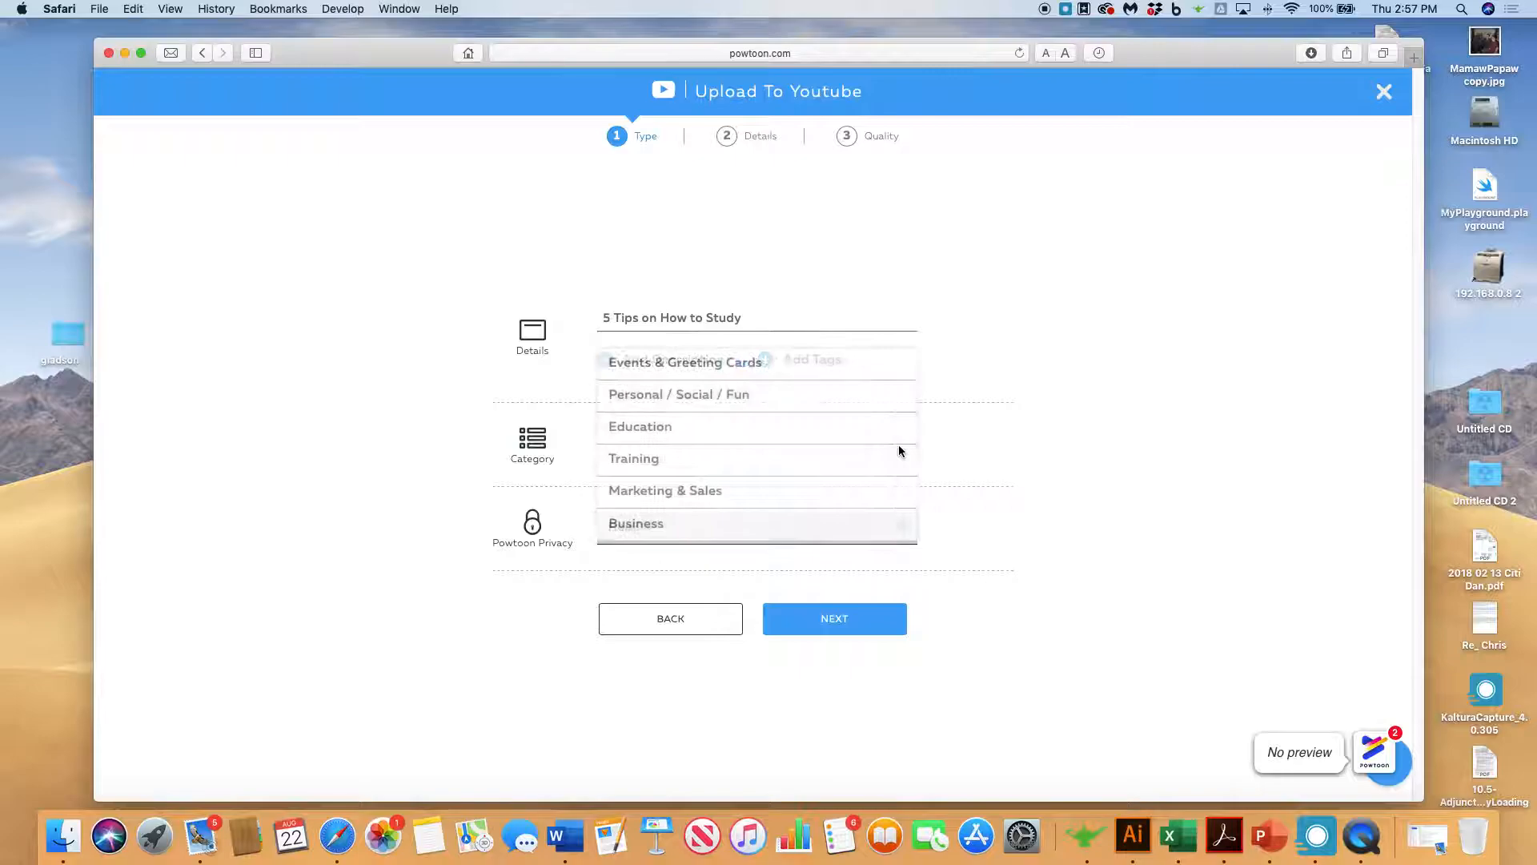
{"action": "left_click", "coordinate": [747, 433]}
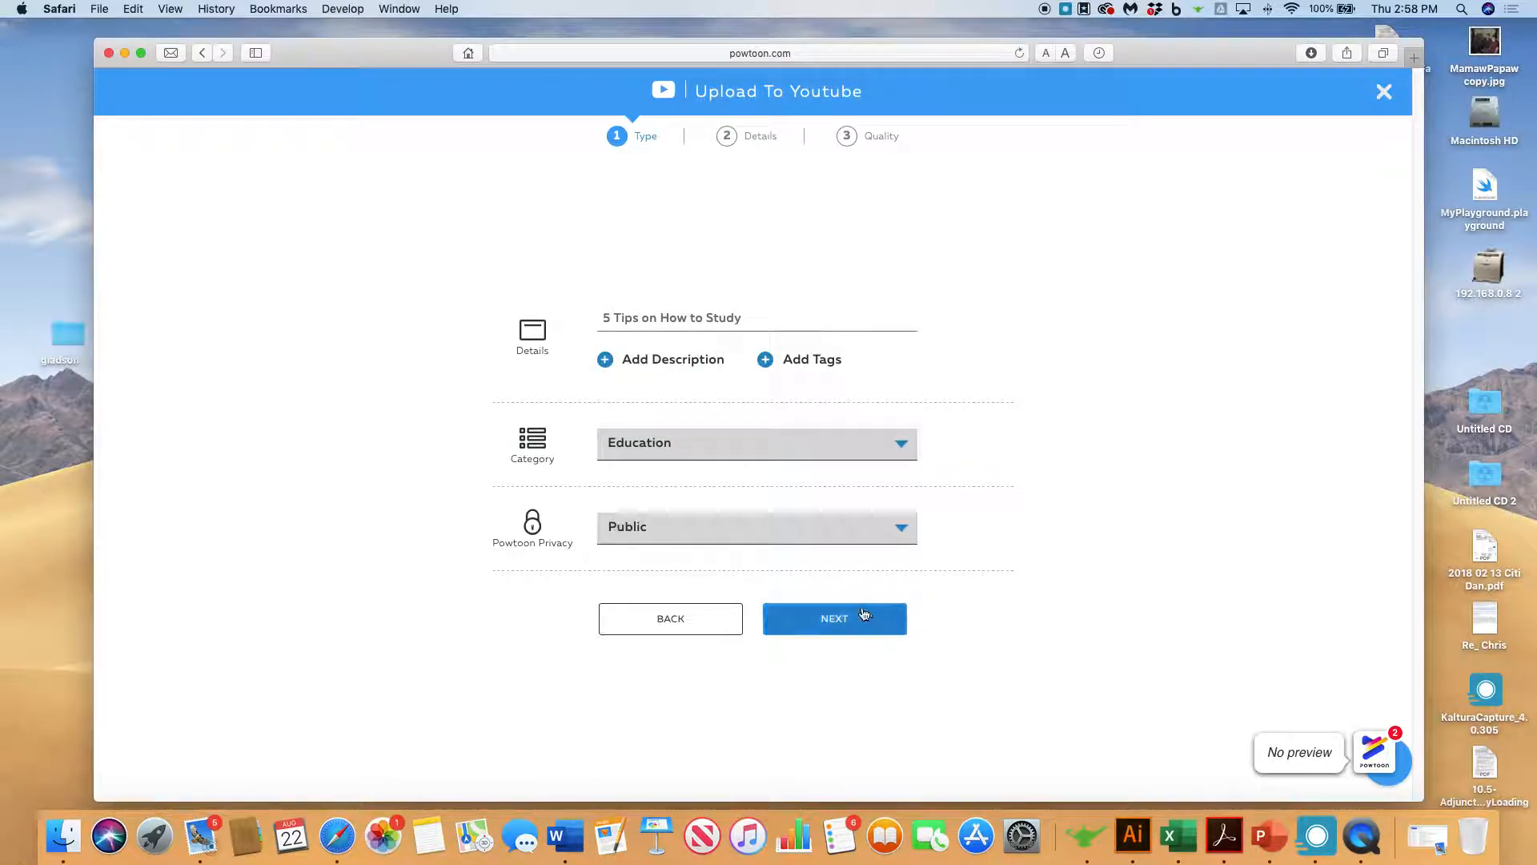
{"action": "left_click", "coordinate": [833, 620]}
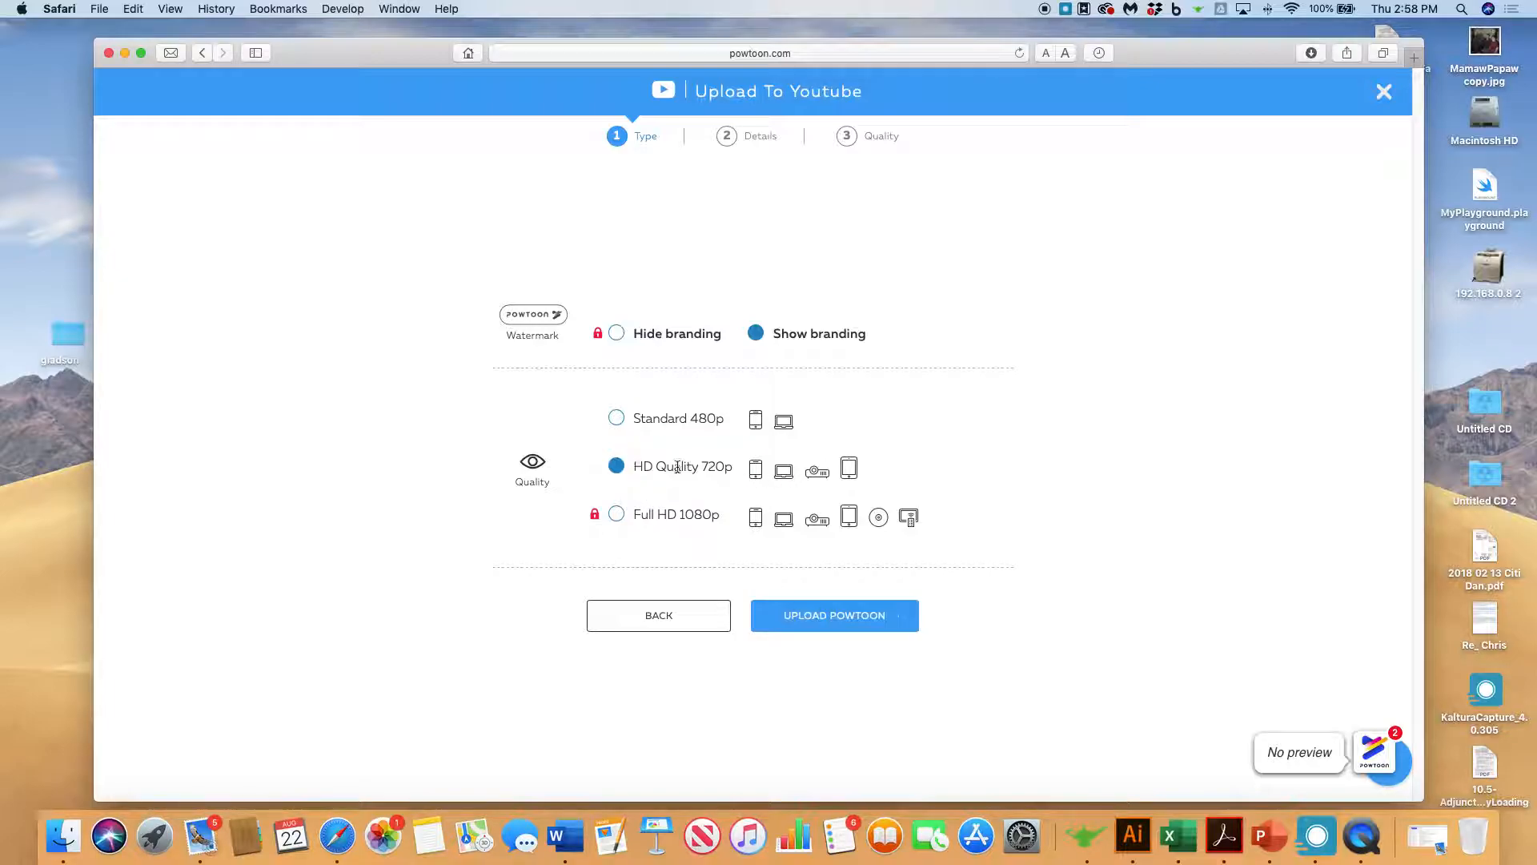
{"action": "left_click", "coordinate": [824, 620]}
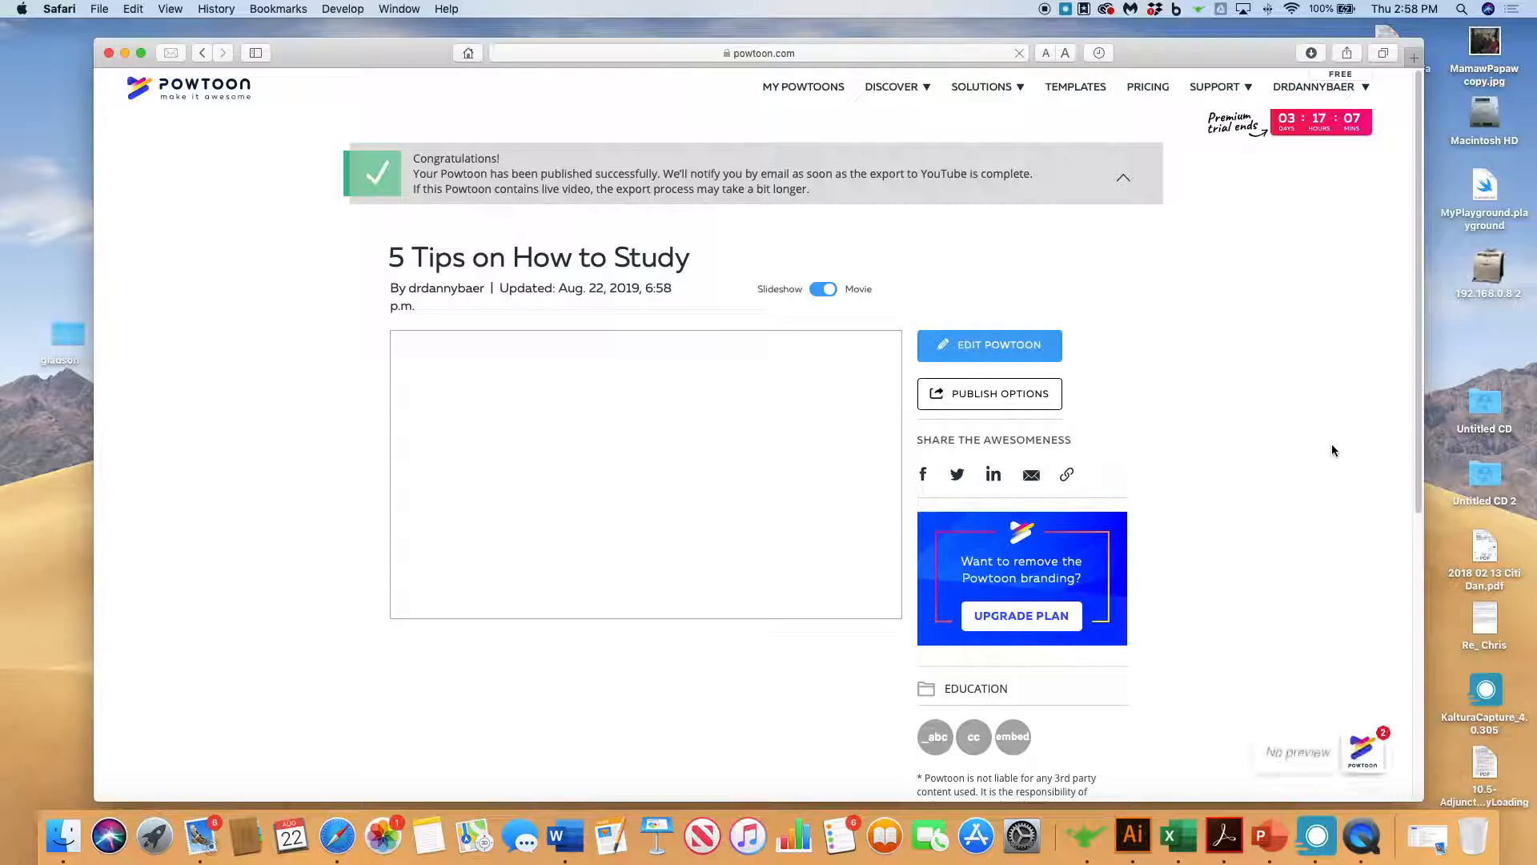
{"action": "key", "text": "super+Tab"}
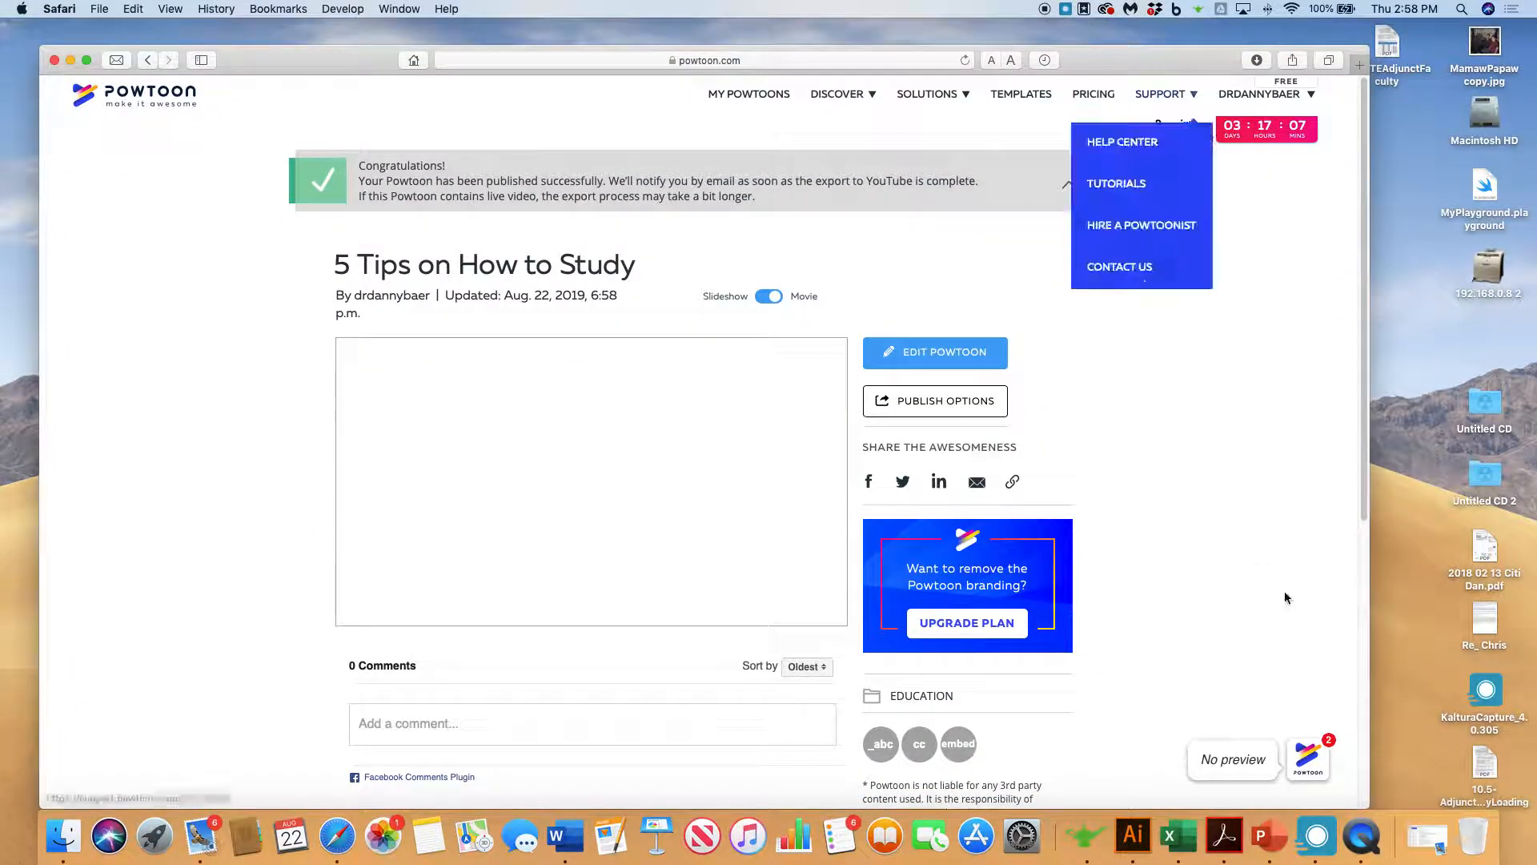
{"action": "left_click", "coordinate": [1363, 847]}
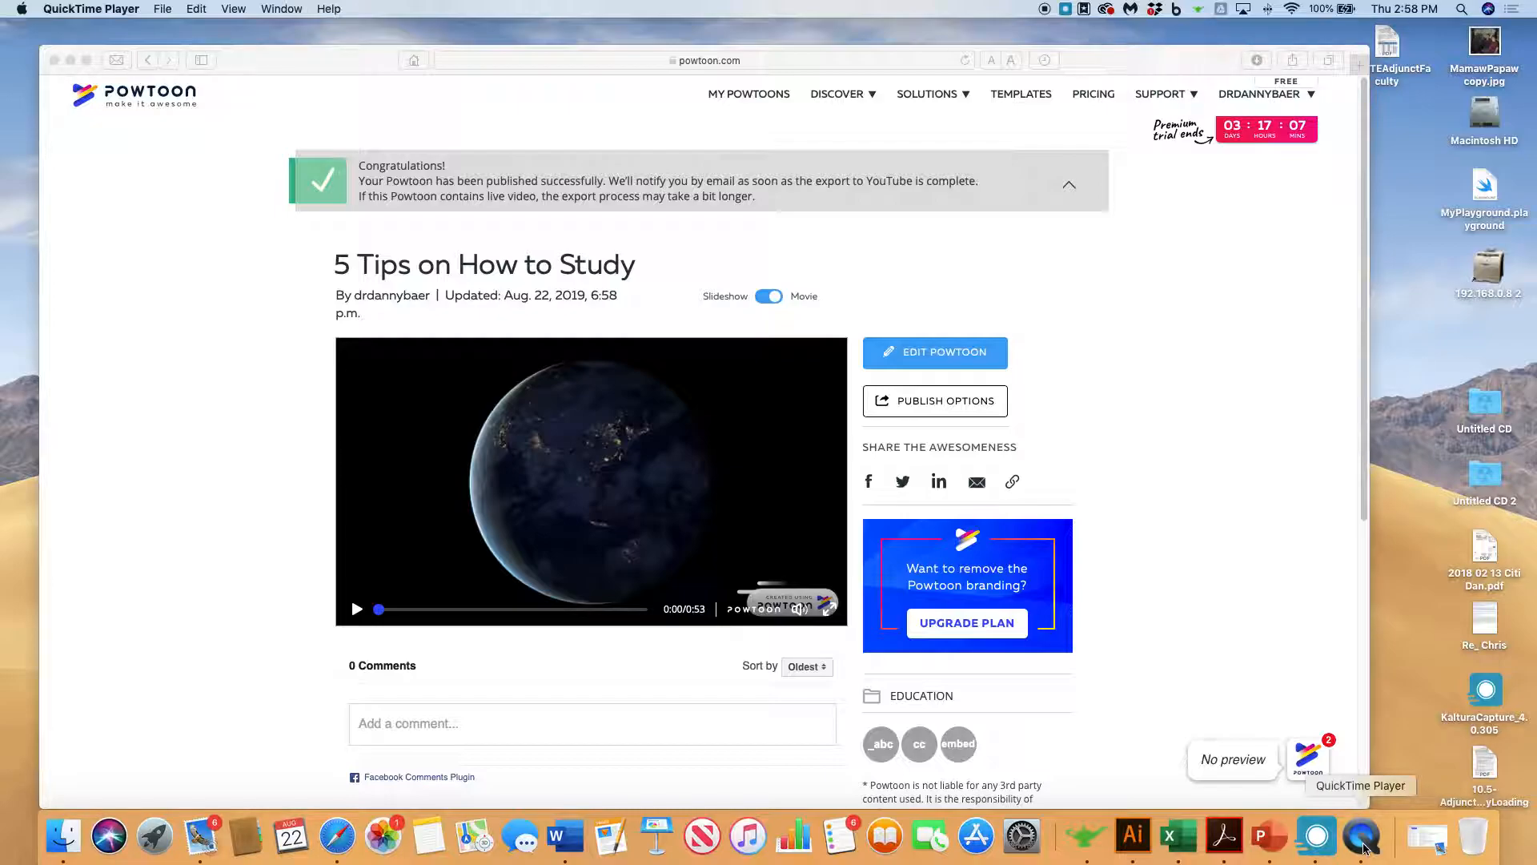
{"action": "left_click", "coordinate": [1363, 847]}
{"action": "left_click_drag", "start_coordinate": [1109, 64], "coordinate": [1042, 47]}
{"action": "left_click", "coordinate": [1361, 838]}
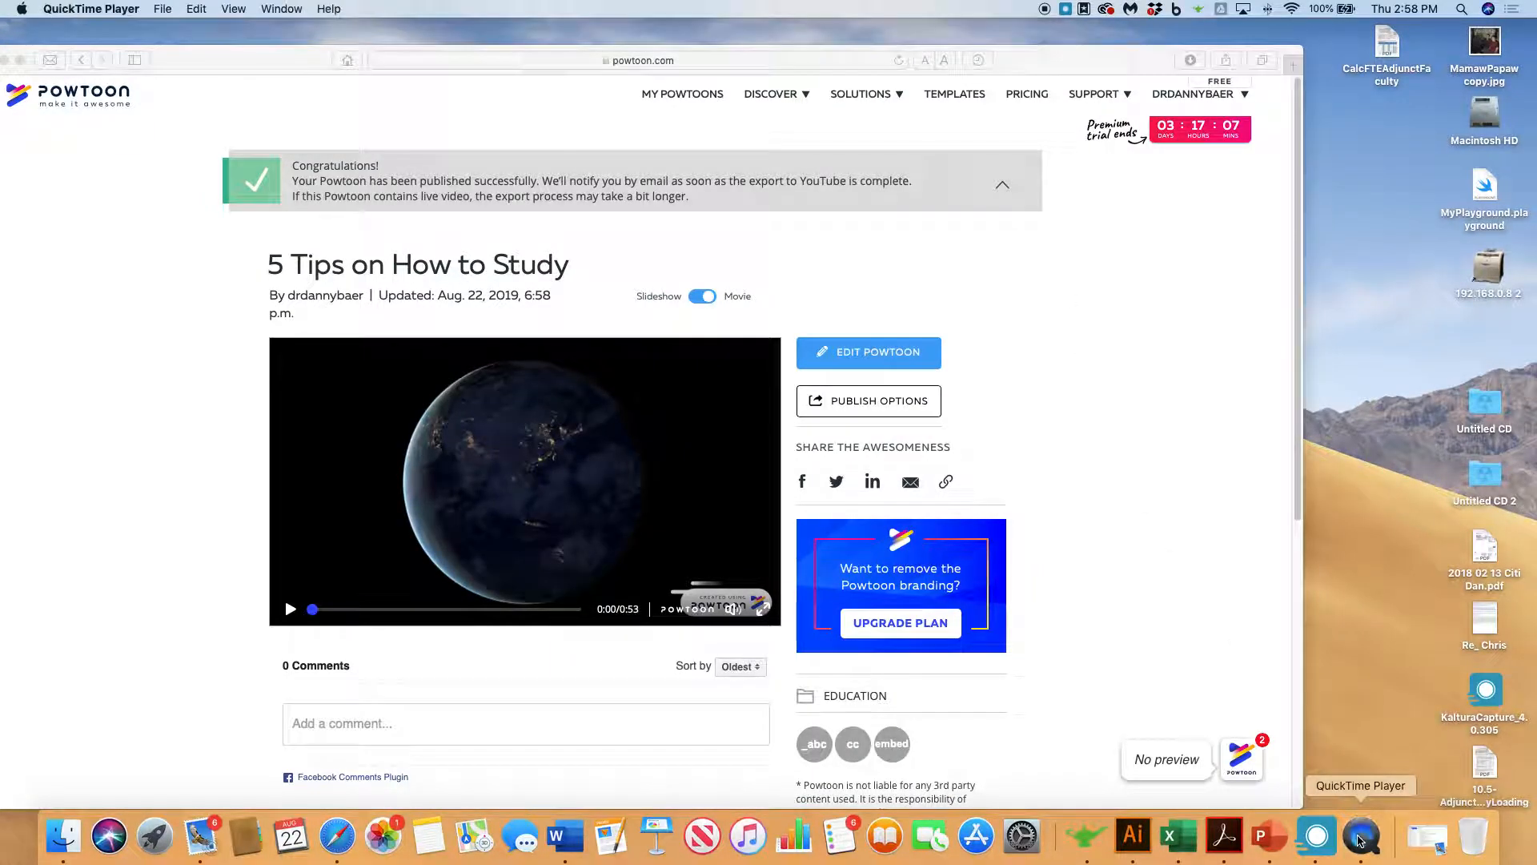